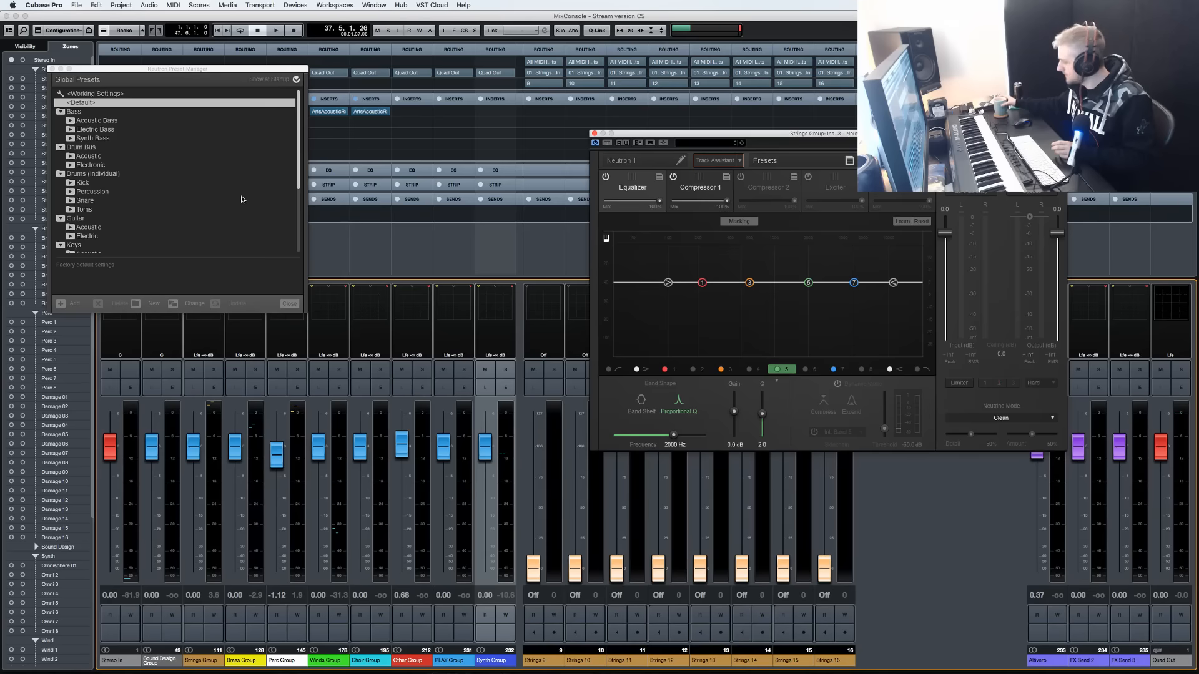
Close the Neutron Preset Manager and move the Strings Group's Neutron window onto the open area of the mixer.
{"action": "left_click", "coordinate": [48, 68]}
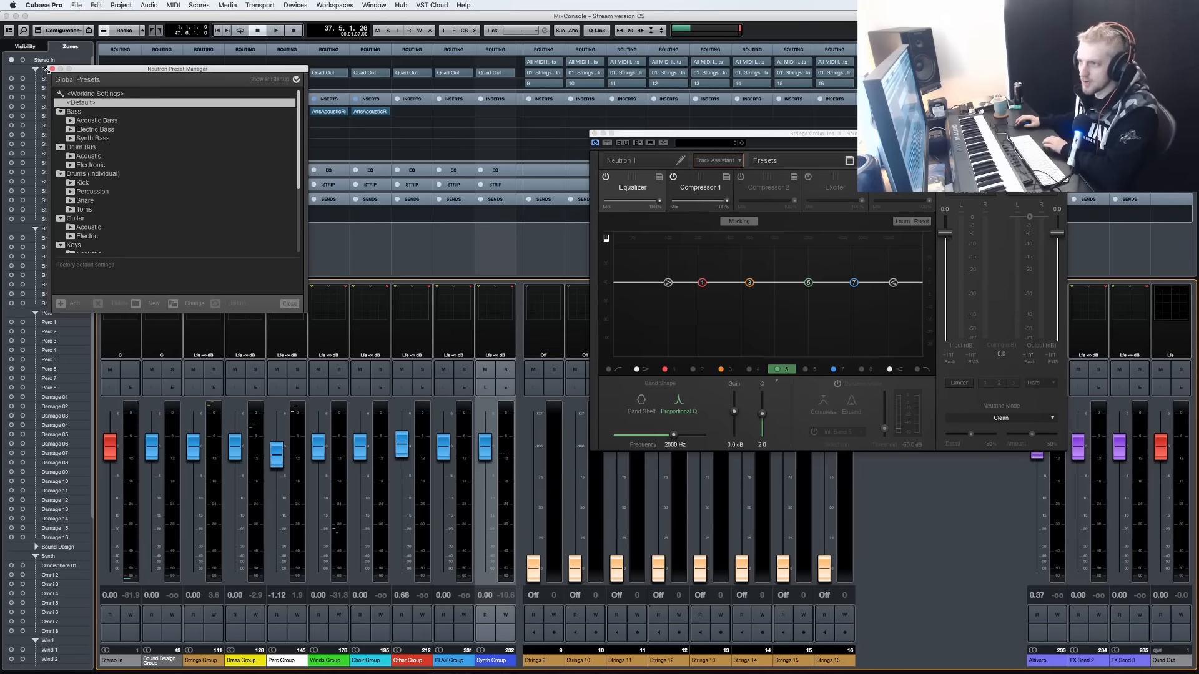
{"action": "left_click", "coordinate": [51, 68]}
{"action": "left_click_drag", "start_coordinate": [749, 138], "coordinate": [387, 203]}
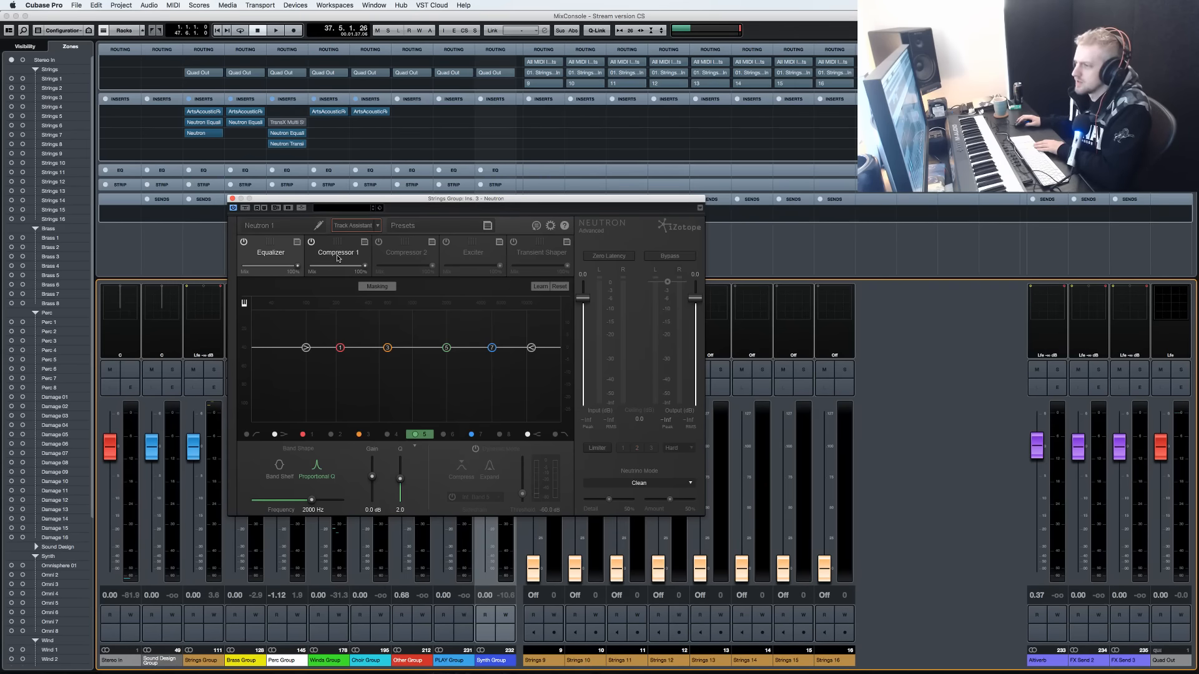
Examine Neutron's Equalizer, Compressor 1, Compressor 2, Exciter and Transient Shaper modules one after another.
{"action": "left_click", "coordinate": [337, 258]}
{"action": "left_click", "coordinate": [425, 257]}
{"action": "left_click", "coordinate": [471, 259]}
{"action": "left_click", "coordinate": [527, 259]}
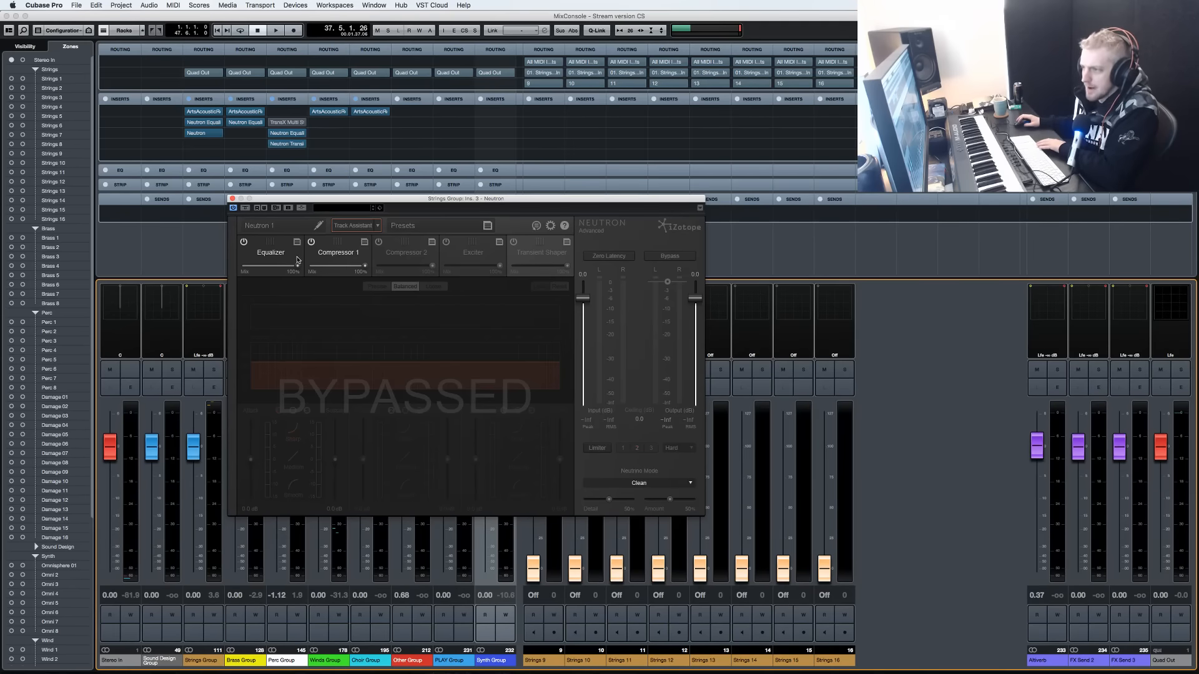
{"action": "left_click", "coordinate": [300, 257]}
{"action": "left_click", "coordinate": [348, 257]}
{"action": "left_click", "coordinate": [268, 254]}
{"action": "left_click", "coordinate": [347, 258]}
{"action": "left_click", "coordinate": [405, 256]}
{"action": "left_click", "coordinate": [462, 252]}
{"action": "left_click", "coordinate": [537, 257]}
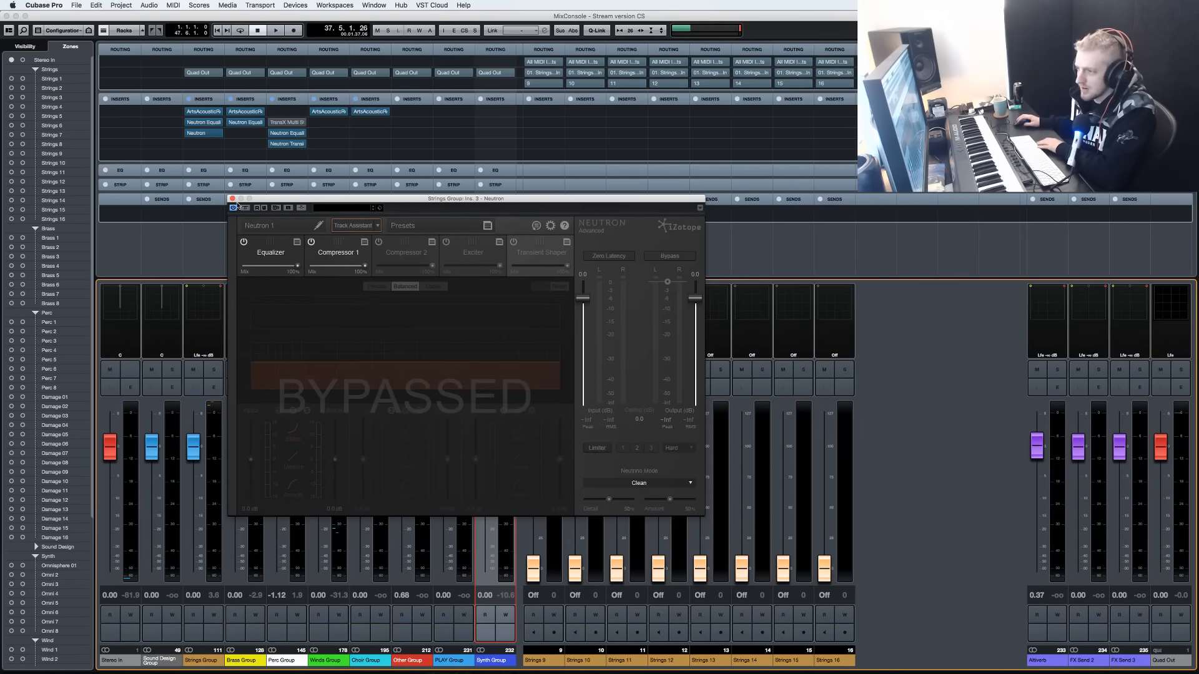
Close the Neutron window and move the Neutron insert from the Strings Group to the Perc Group.
{"action": "left_click", "coordinate": [232, 199]}
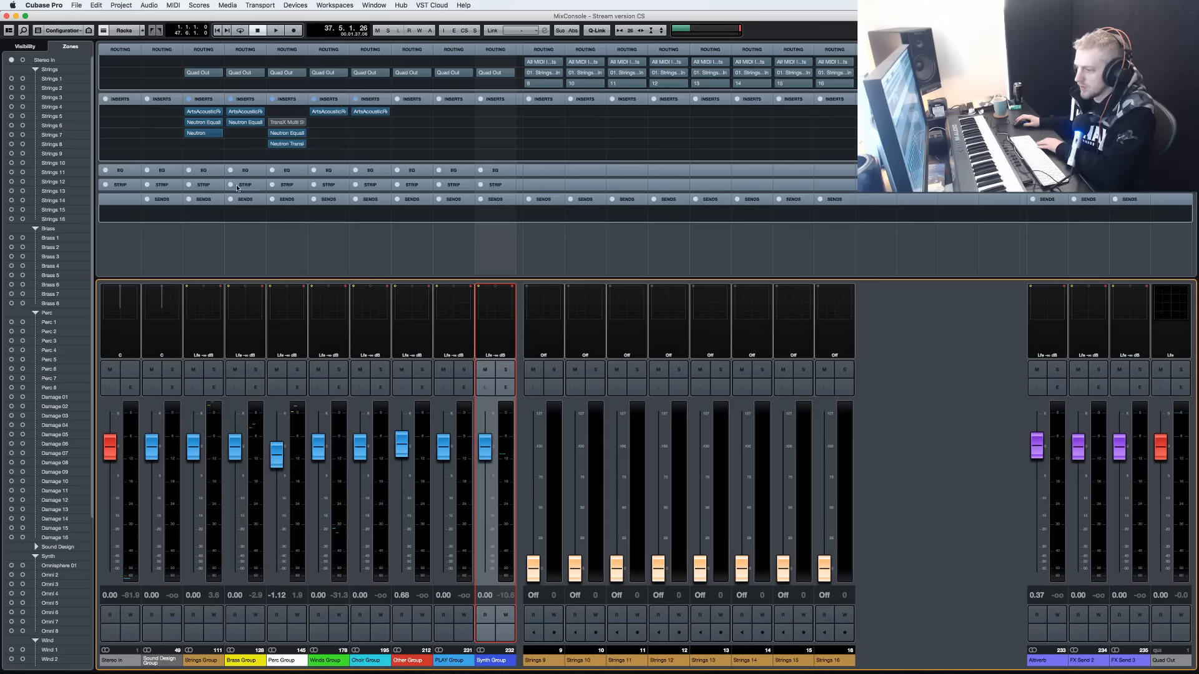
{"action": "left_click_drag", "start_coordinate": [204, 133], "coordinate": [273, 143]}
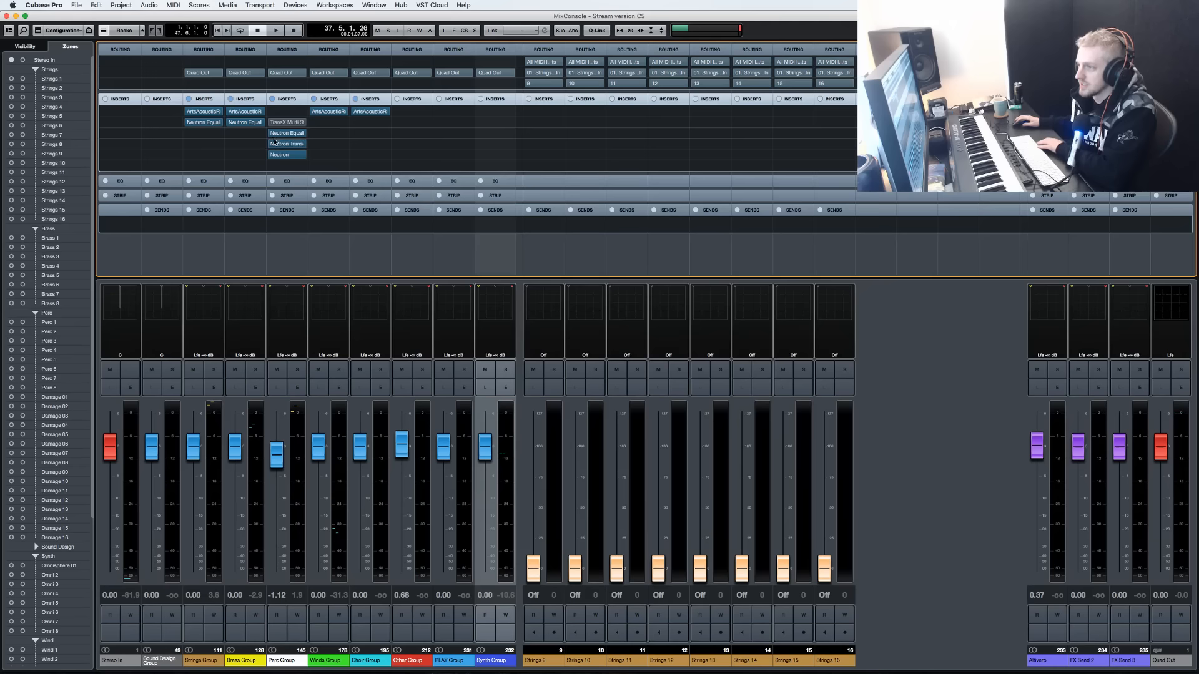
Deactivate the Perc Group's Neutron Equalizer and Neutron Transient Shaper inserts and solo the group.
{"action": "left_click", "coordinate": [297, 369]}
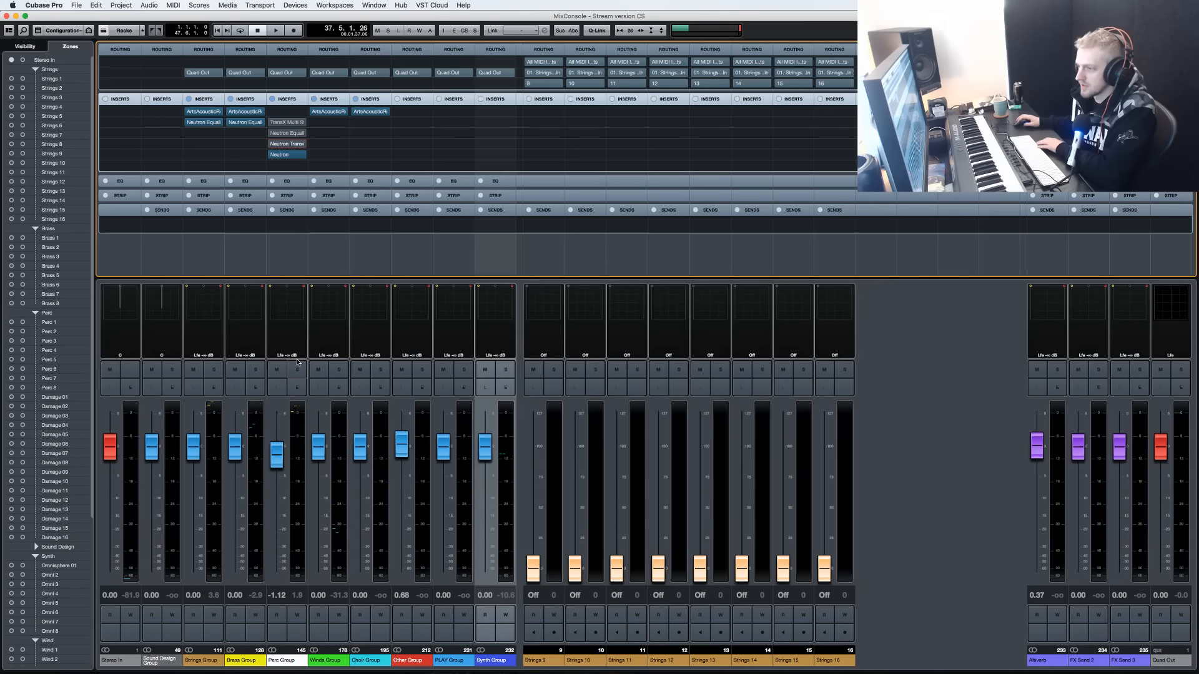
{"action": "left_click", "coordinate": [297, 367]}
{"action": "left_click", "coordinate": [297, 367]}
Return to the project window, set the left locator to bar 36 and start playback from there.
{"action": "key", "text": "F3"}
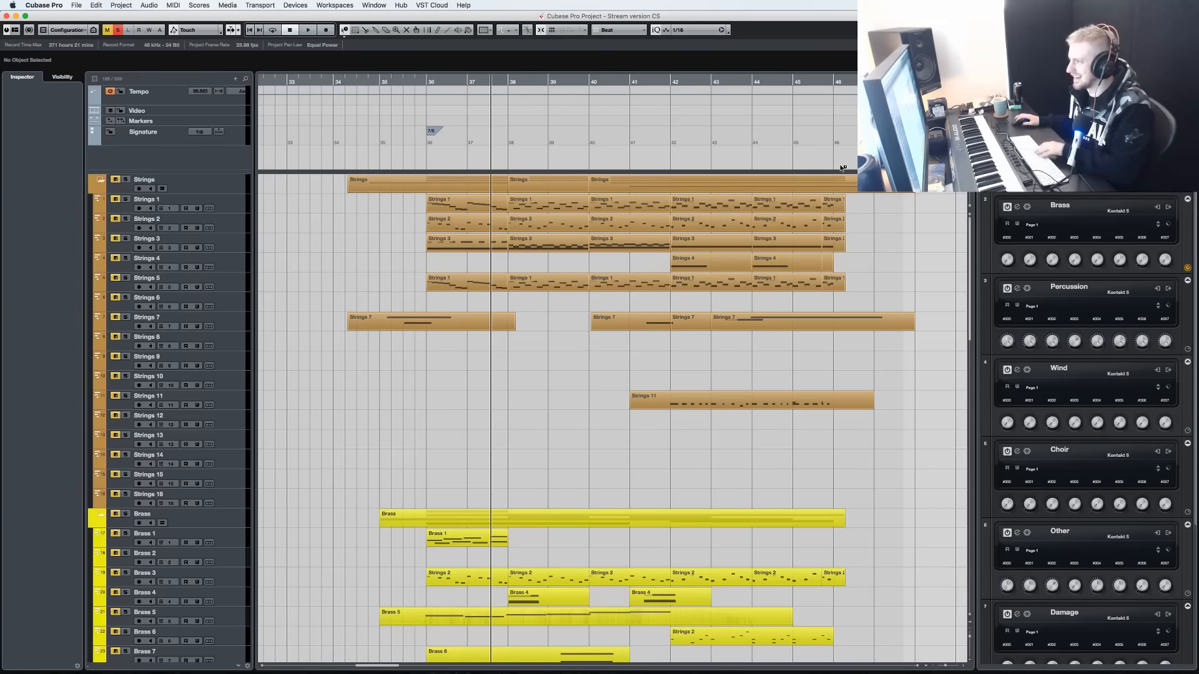
{"action": "key", "text": "comma"}
{"action": "key", "text": "space"}
{"action": "key", "text": "space"}
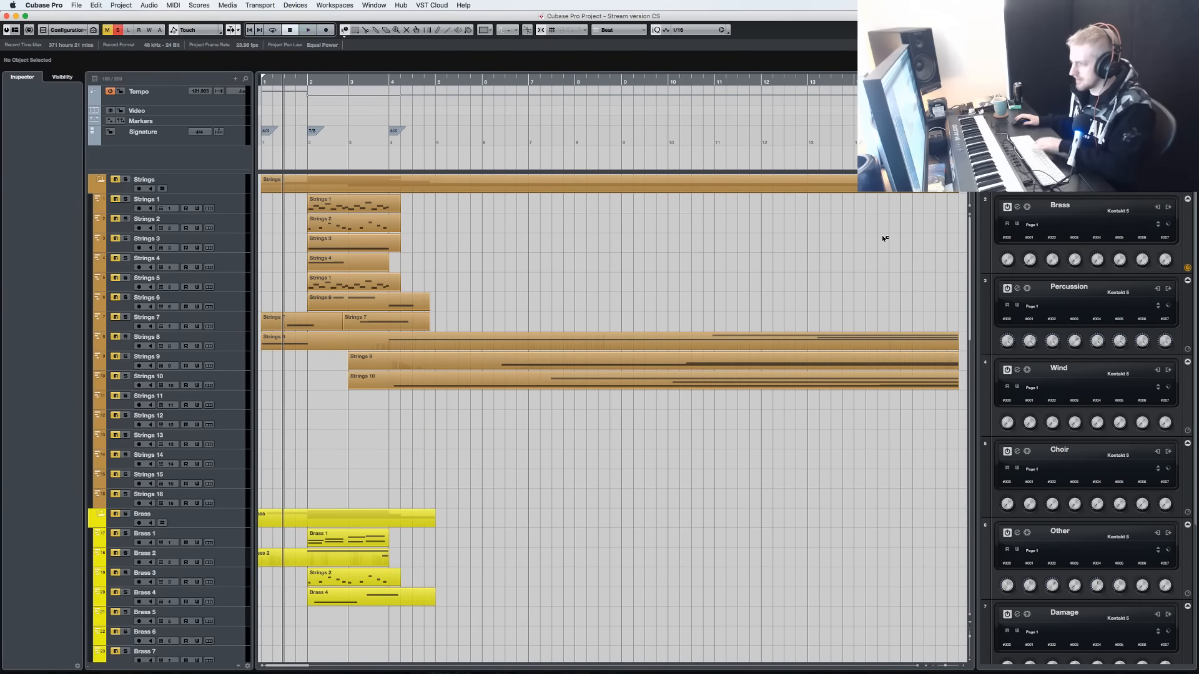
{"action": "key", "text": "g"}
{"action": "key", "text": "g"}
{"action": "key", "text": "g"}
{"action": "key", "text": "g"}
{"action": "key", "text": "g"}
{"action": "key", "text": "g"}
{"action": "key", "text": "g"}
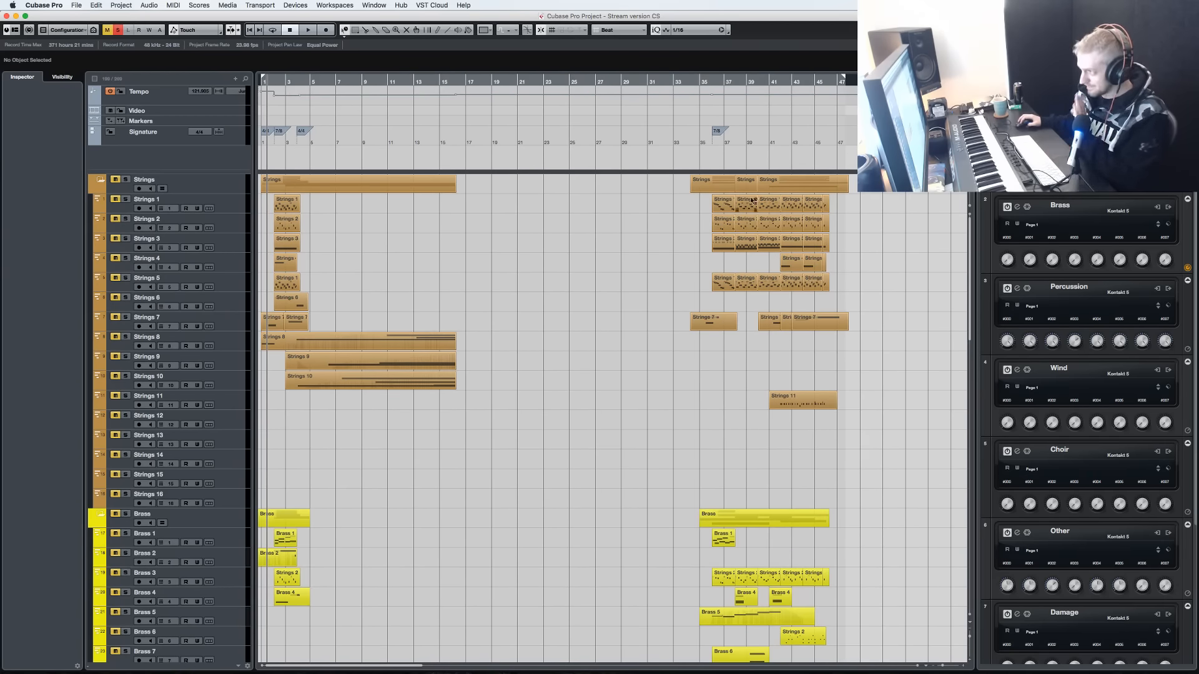
{"action": "left_click", "coordinate": [714, 85], "text": "super"}
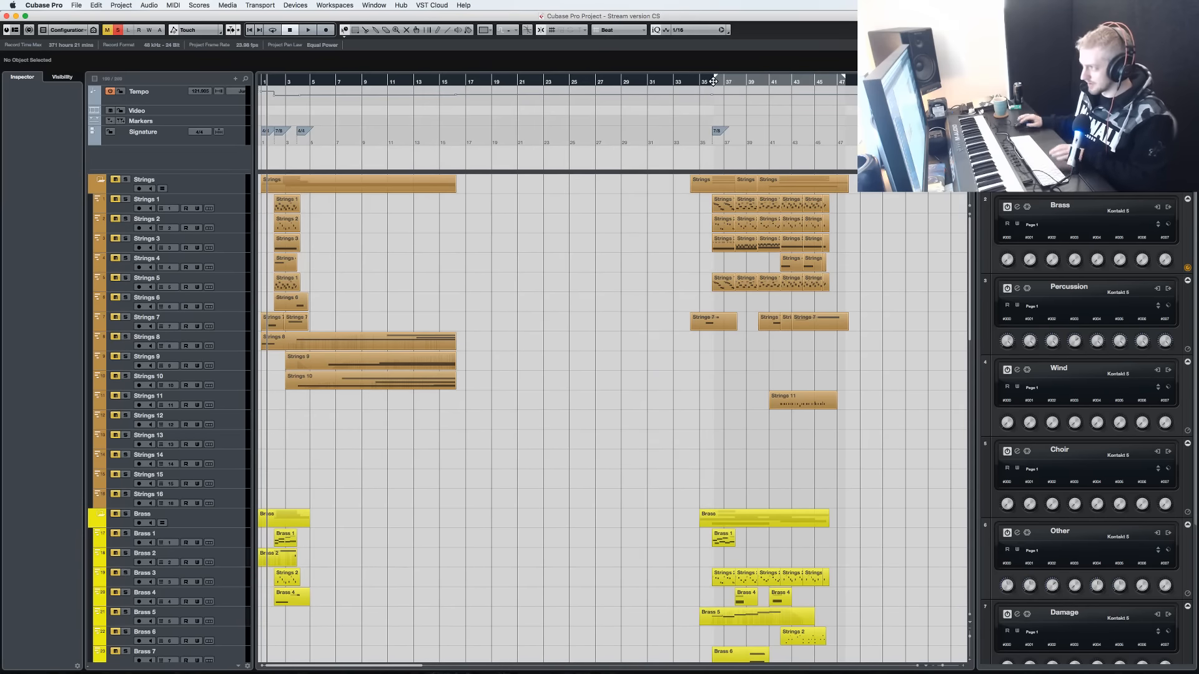
{"action": "left_click", "coordinate": [713, 82]}
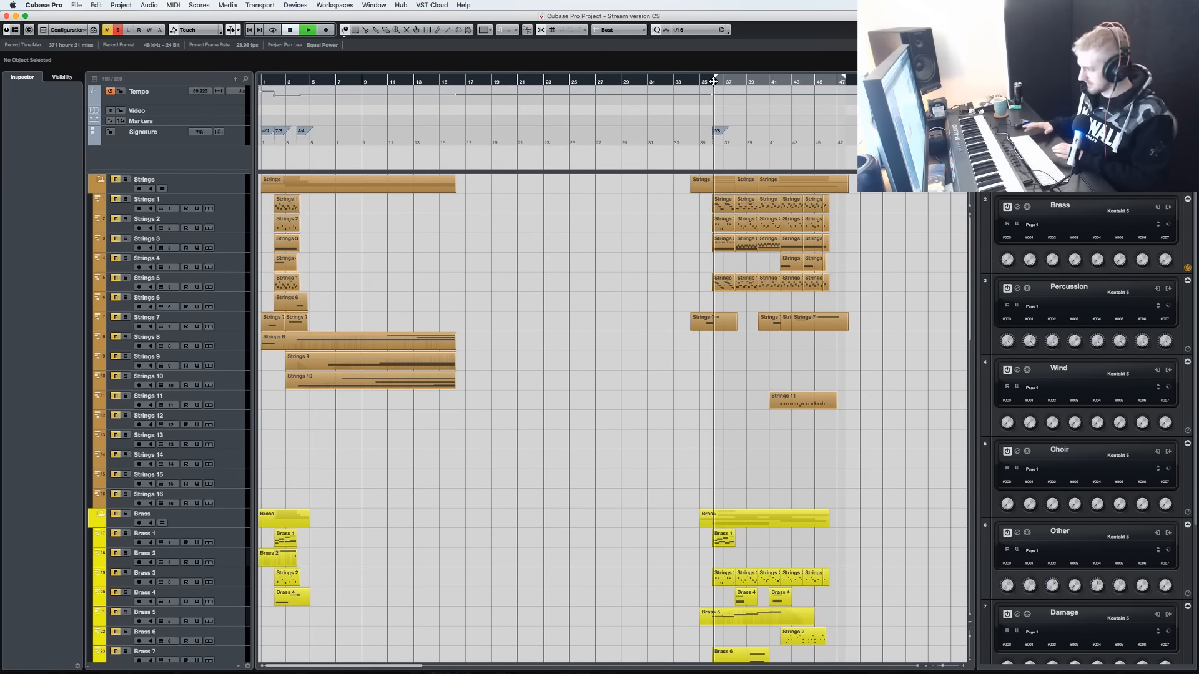
Listen to the soloed percussion from bar 36 while viewing the Perc tracks up close.
{"action": "scroll", "coordinate": [780, 299], "scroll_direction": "down", "scroll_amount": 15}
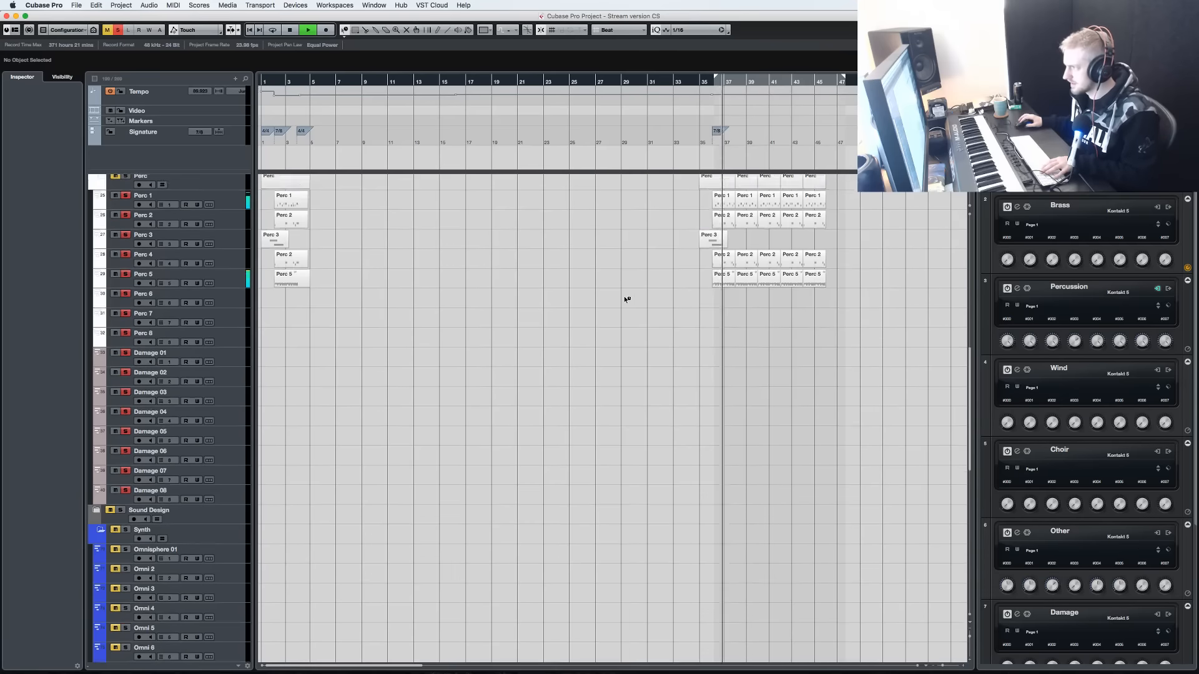
{"action": "scroll", "coordinate": [627, 299], "scroll_direction": "up", "scroll_amount": 5}
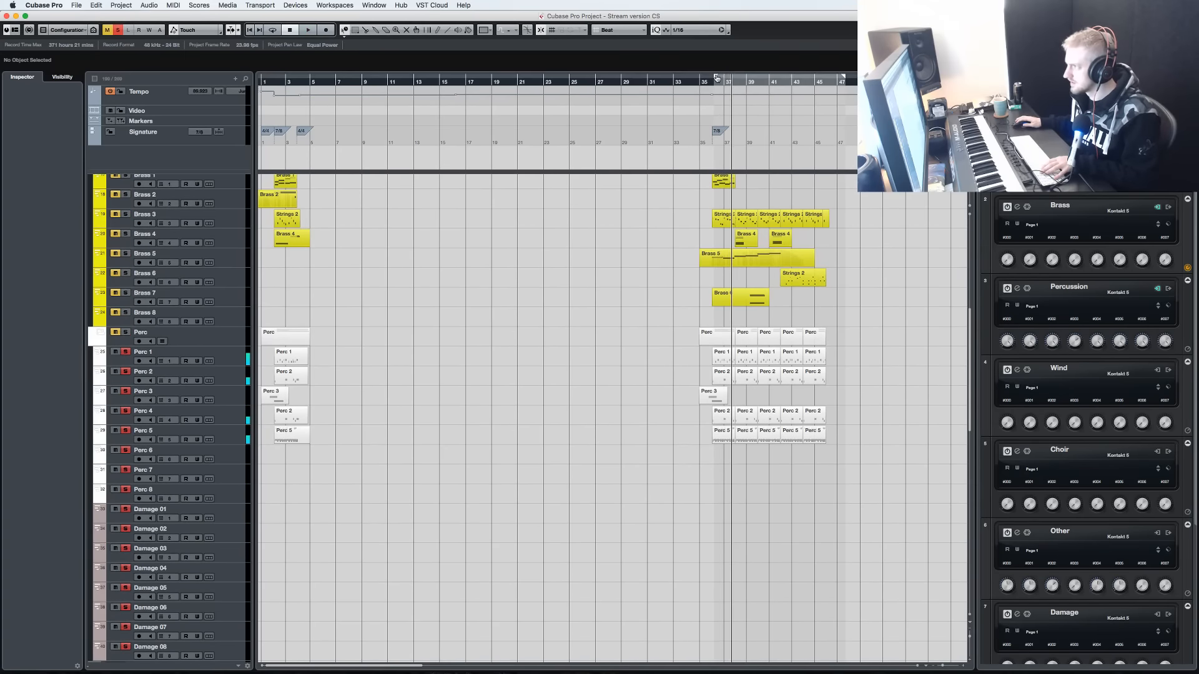
{"action": "key", "text": "h"}
{"action": "key", "text": "h"}
{"action": "key", "text": "h"}
{"action": "key", "text": "h"}
{"action": "key", "text": "h"}
{"action": "key", "text": "h"}
{"action": "key", "text": "h"}
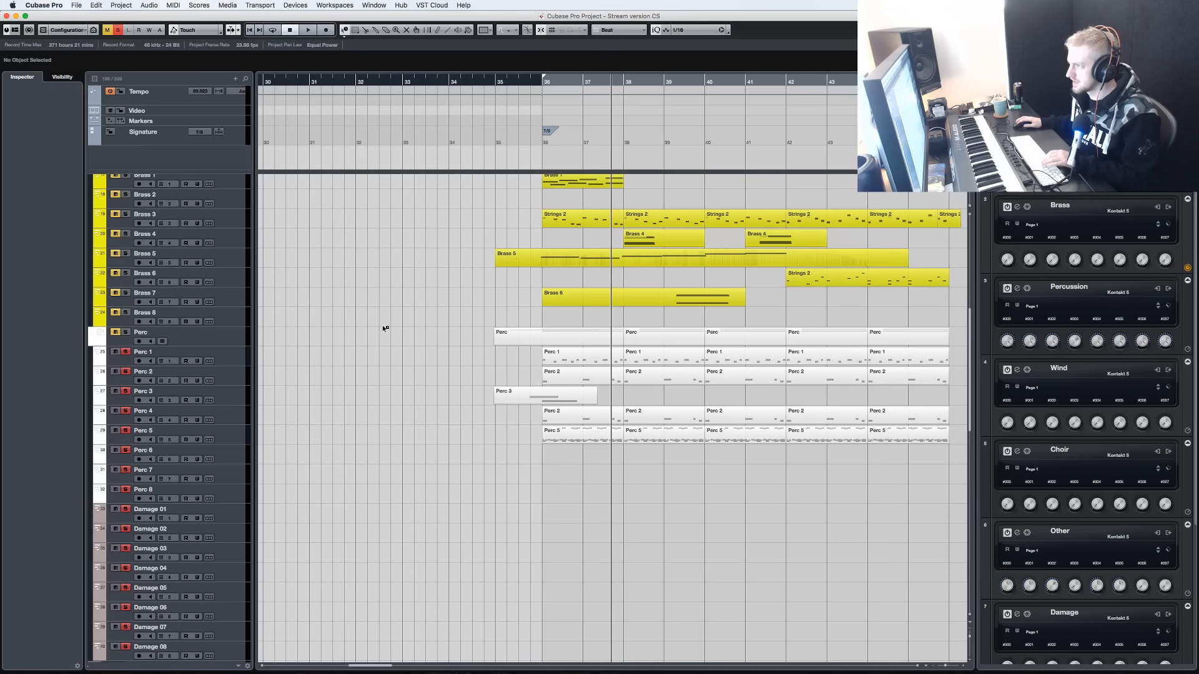
{"action": "key", "text": "space"}
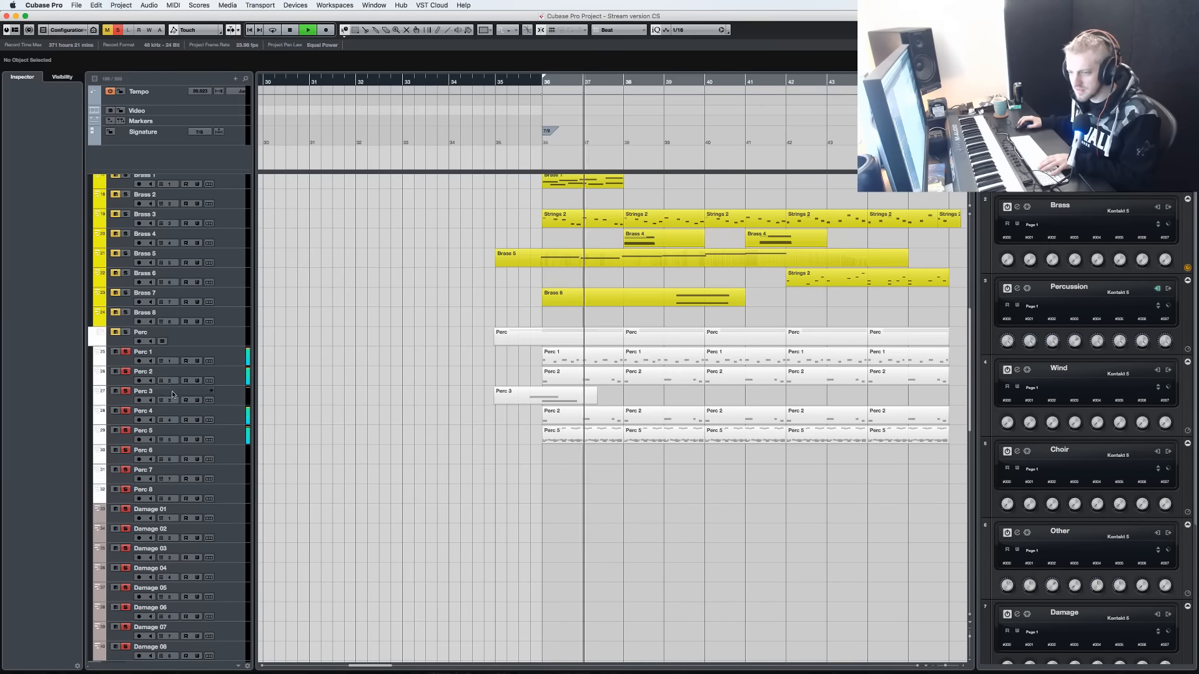
{"action": "key", "text": "space"}
Open the Perc 1 track's Kontakt instrument, examine the loaded percussion patches, and close it again.
{"action": "left_click", "coordinate": [224, 359]}
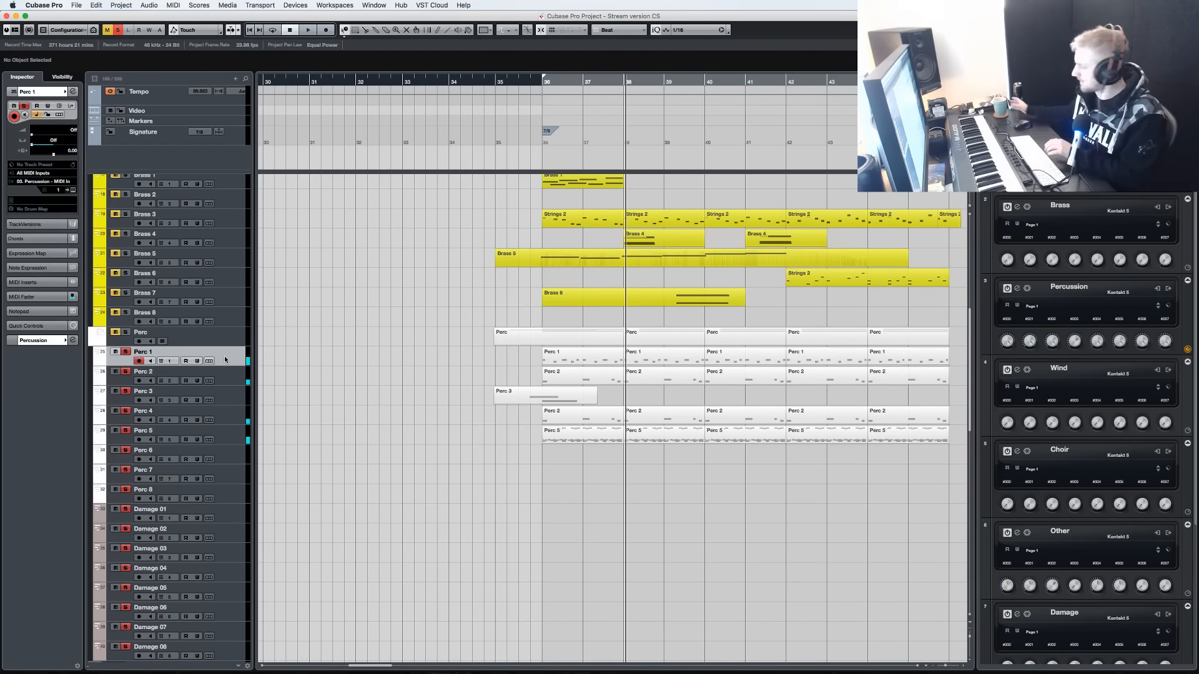
{"action": "key", "text": "e"}
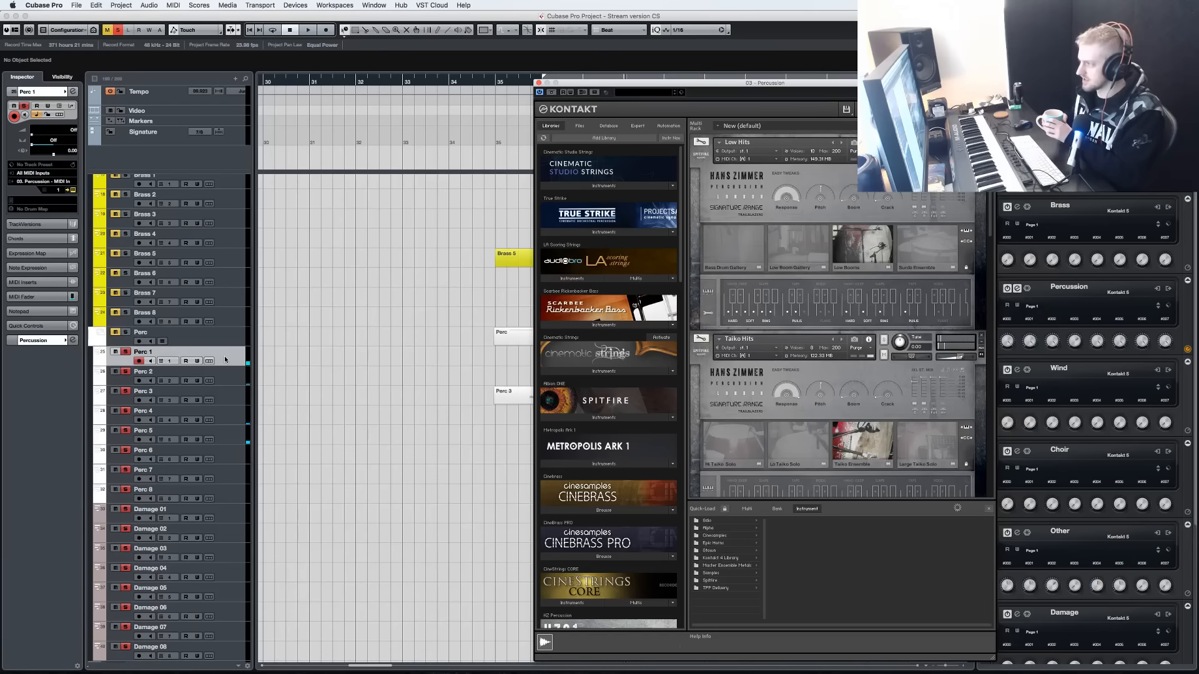
{"action": "scroll", "coordinate": [872, 376], "scroll_direction": "down", "scroll_amount": 5}
{"action": "scroll", "coordinate": [872, 375], "scroll_direction": "down", "scroll_amount": 3}
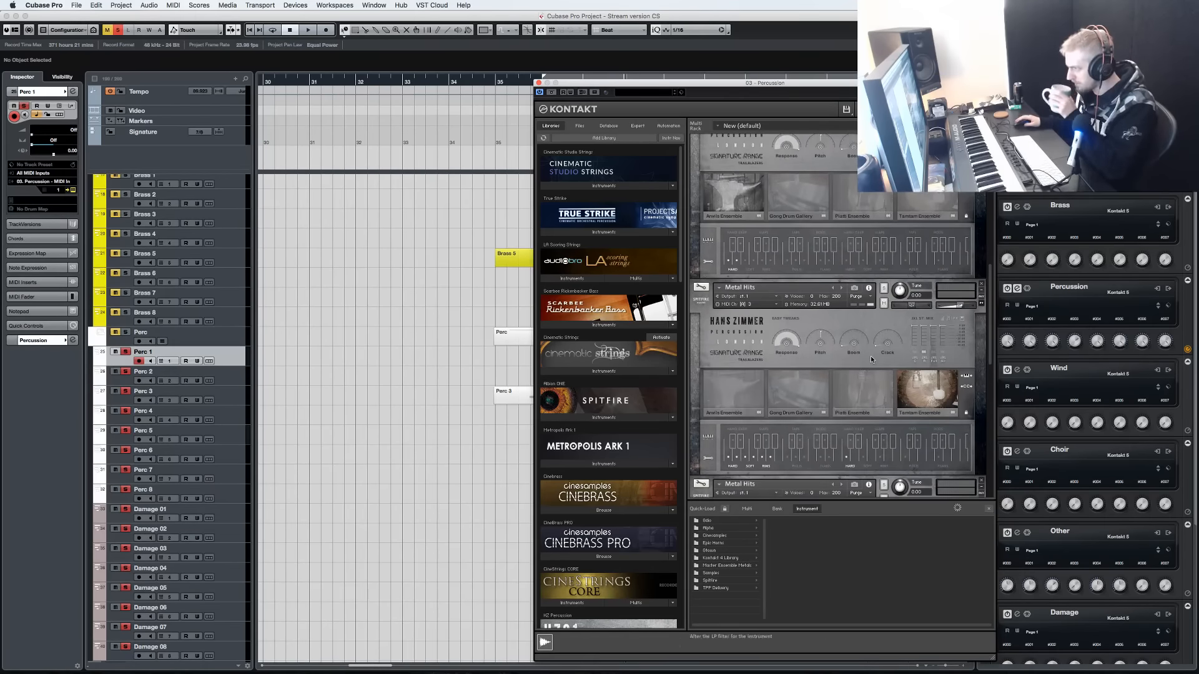
{"action": "scroll", "coordinate": [871, 360], "scroll_direction": "down", "scroll_amount": 3}
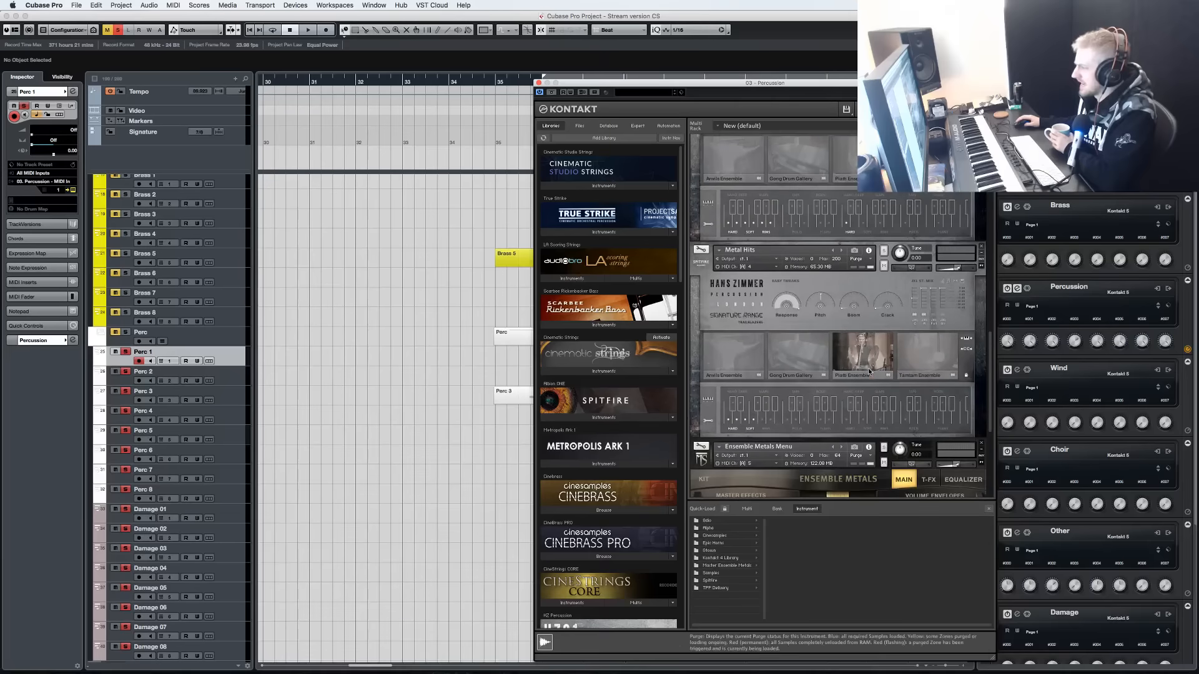
{"action": "left_click_drag", "start_coordinate": [759, 92], "coordinate": [459, 85]}
{"action": "scroll", "coordinate": [610, 373], "scroll_direction": "down", "scroll_amount": 3}
{"action": "scroll", "coordinate": [609, 374], "scroll_direction": "down", "scroll_amount": 5}
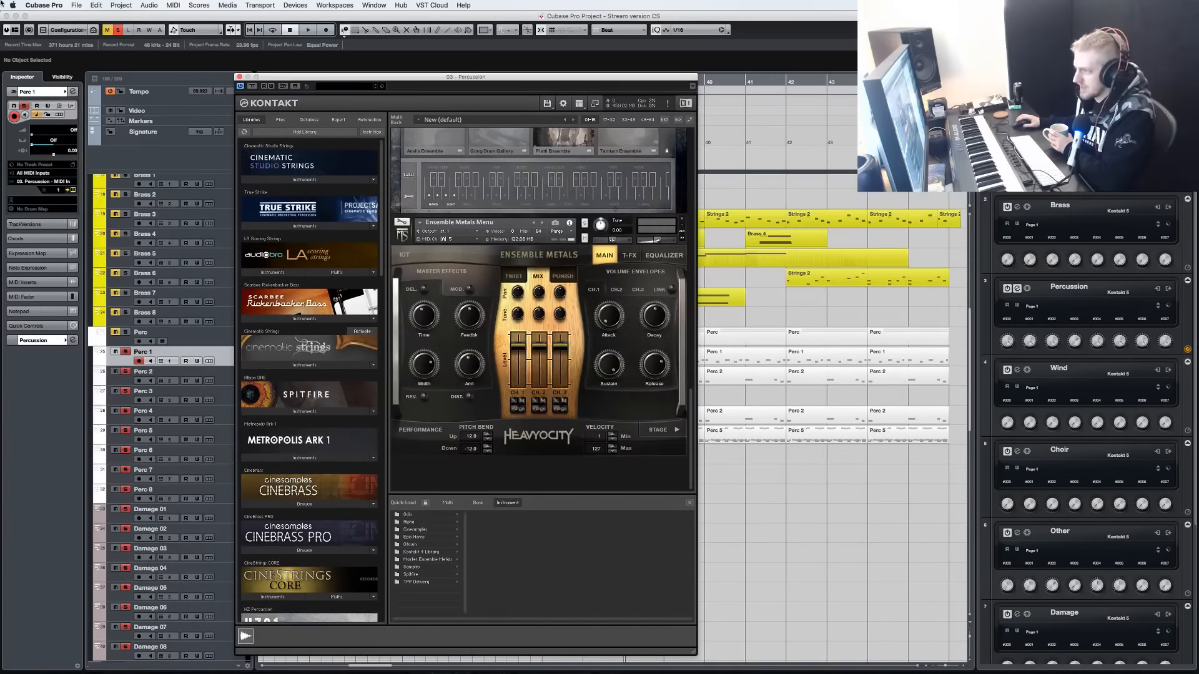
{"action": "left_click", "coordinate": [240, 77]}
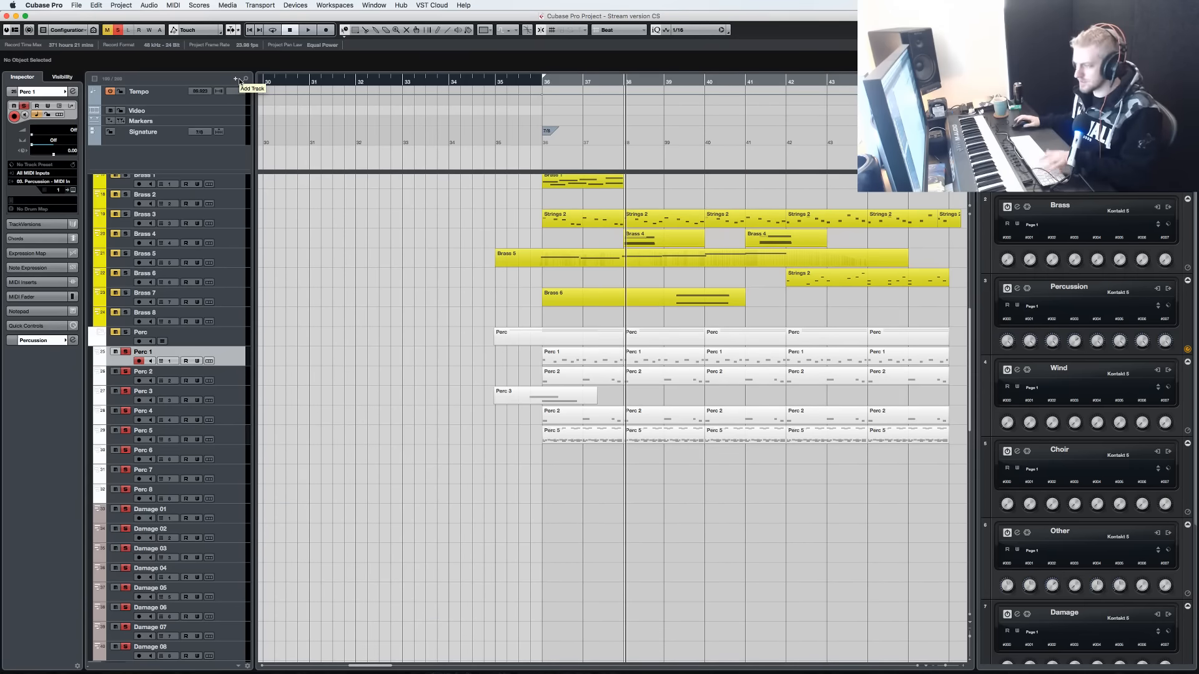
Select the Perc 1 and Perc 2 events from bar 36 to 40 and set the locators around them.
{"action": "key", "text": "F3"}
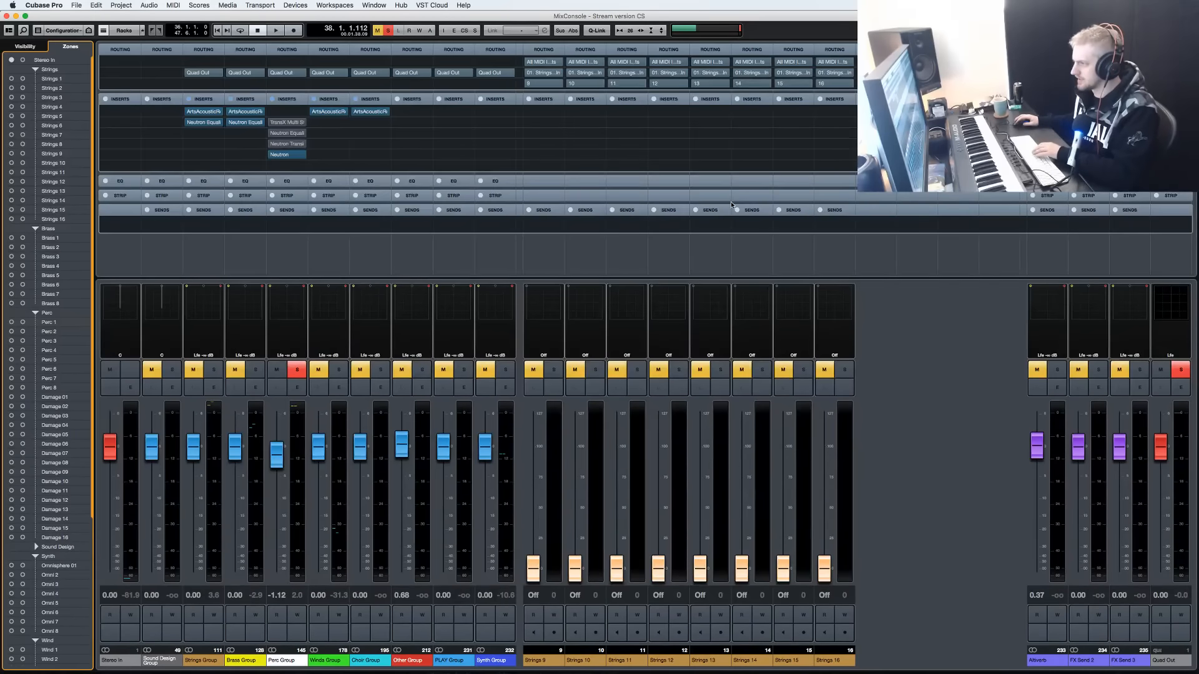
{"action": "key", "text": "F3"}
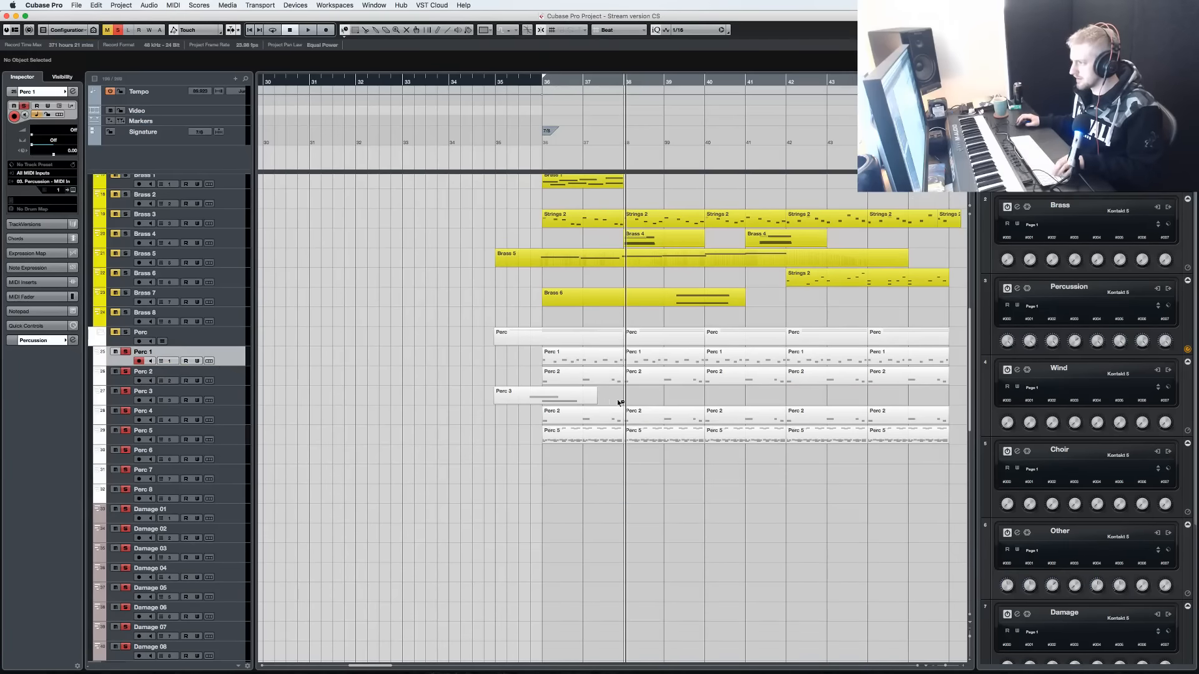
{"action": "left_click_drag", "start_coordinate": [668, 440], "coordinate": [588, 356]}
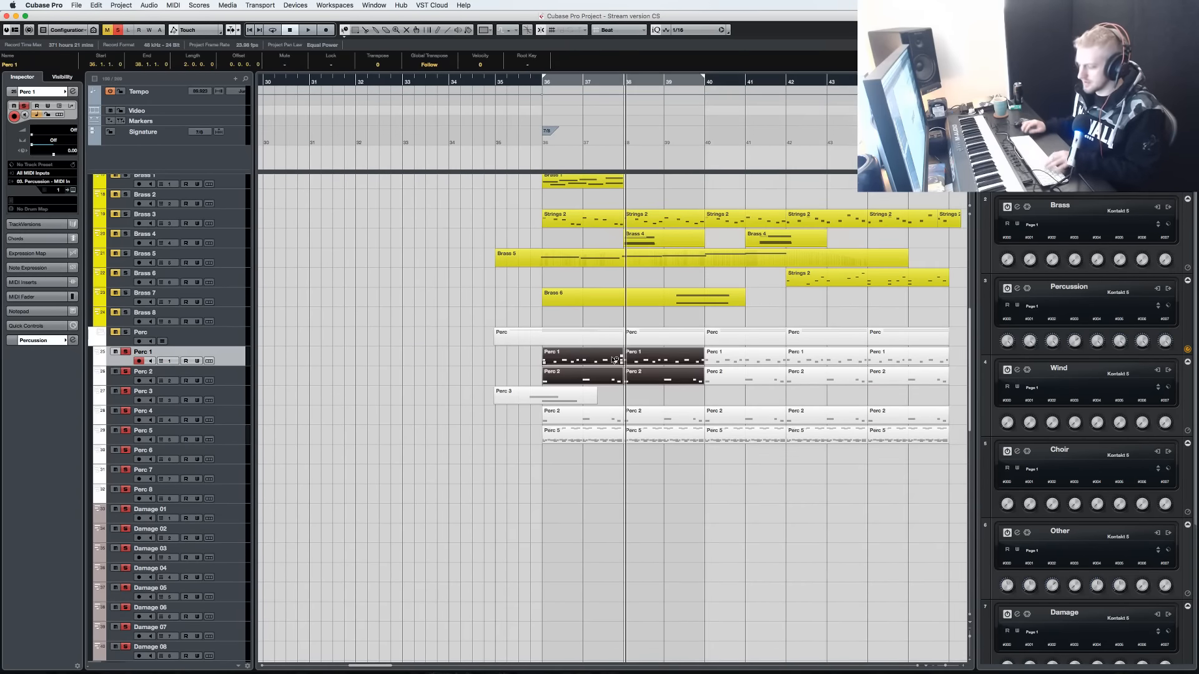
Hide the Strings 9 to Strings 16 channels in the mixer.
{"action": "key", "text": "F3"}
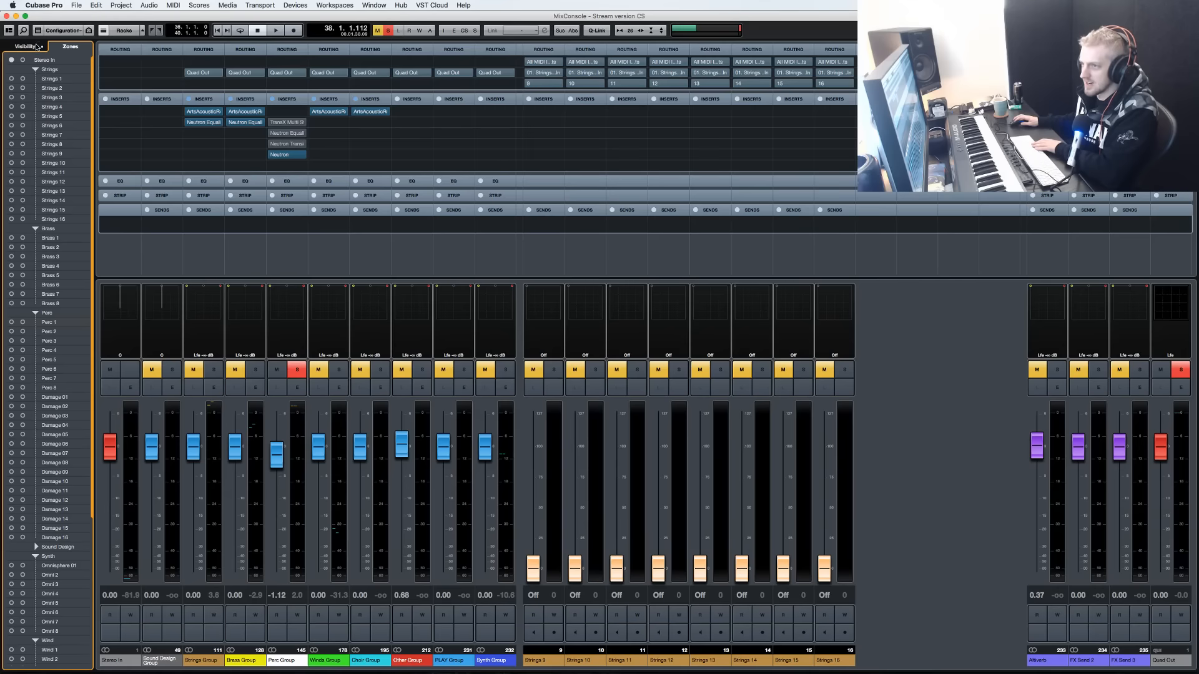
{"action": "left_click", "coordinate": [37, 47]}
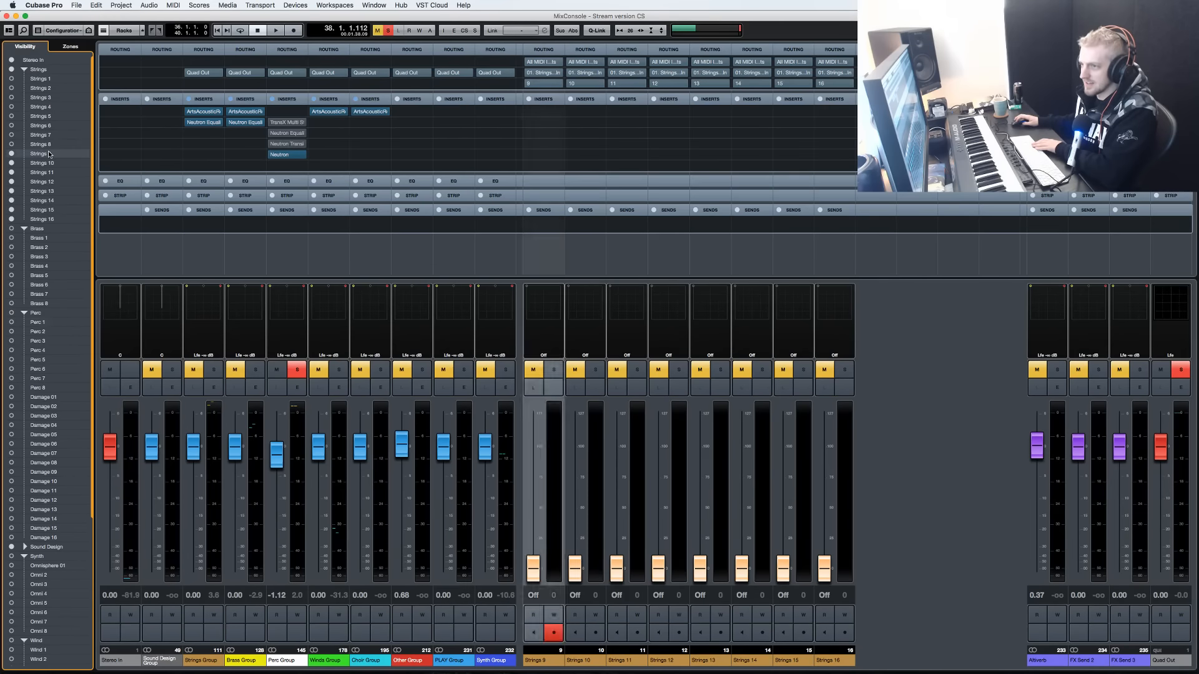
{"action": "left_click", "coordinate": [42, 154]}
{"action": "left_click", "coordinate": [42, 219], "text": "shift"}
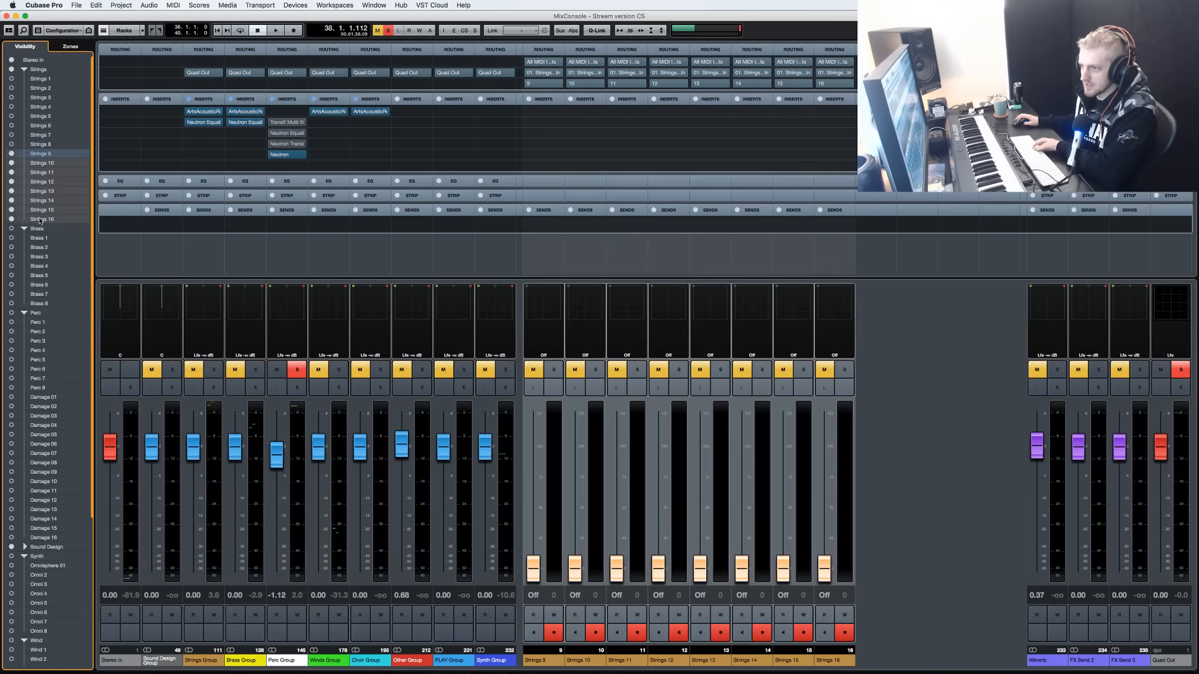
{"action": "left_click", "coordinate": [11, 219]}
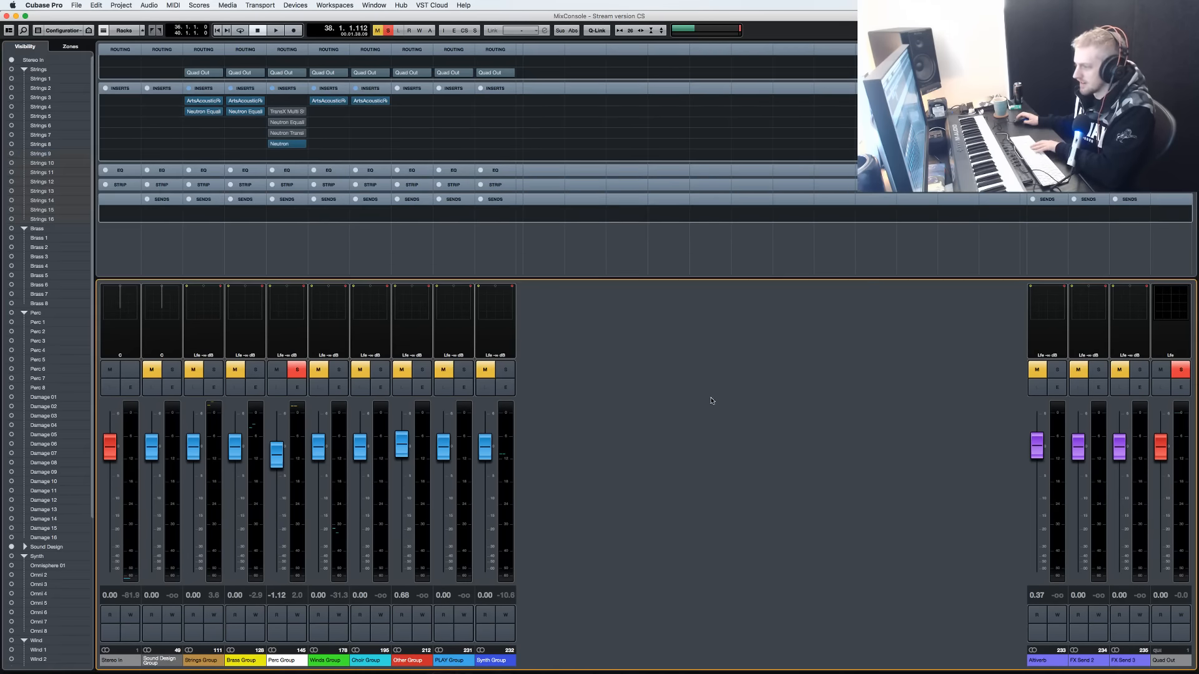
Return to the Perc tracks in the project window and play the soloed percussion from bar 36.
{"action": "key", "text": "F3"}
{"action": "scroll", "coordinate": [653, 398], "scroll_direction": "down", "scroll_amount": 15}
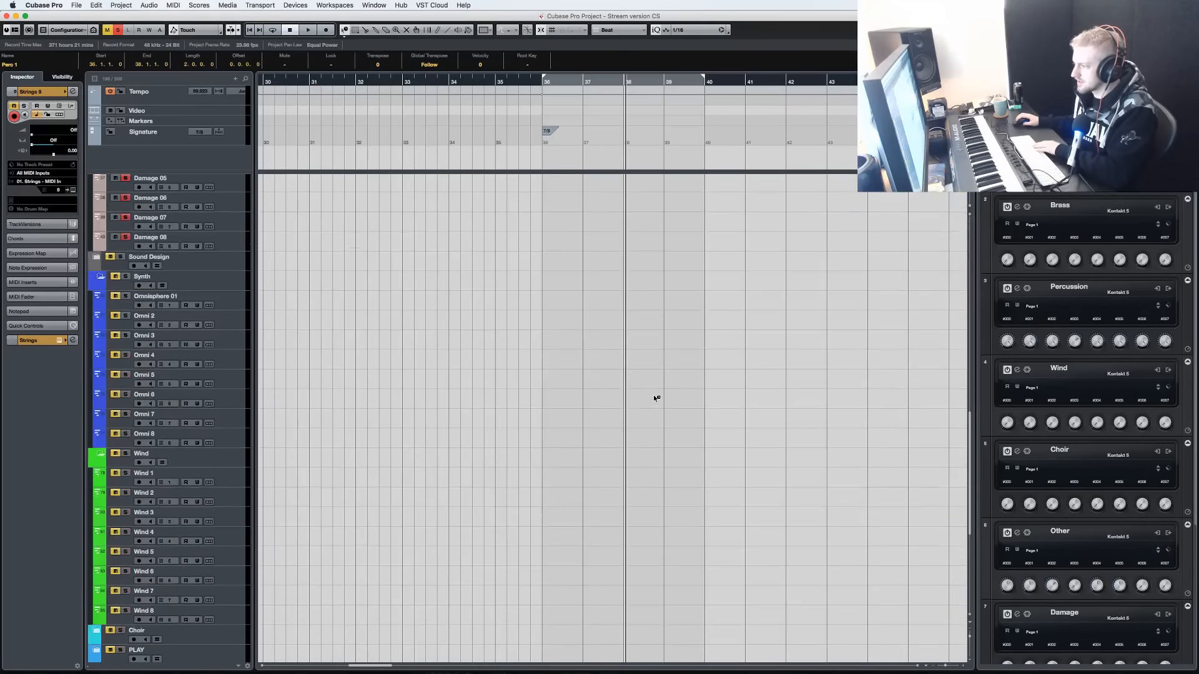
{"action": "scroll", "coordinate": [653, 427], "scroll_direction": "up", "scroll_amount": 6}
{"action": "key", "text": "space"}
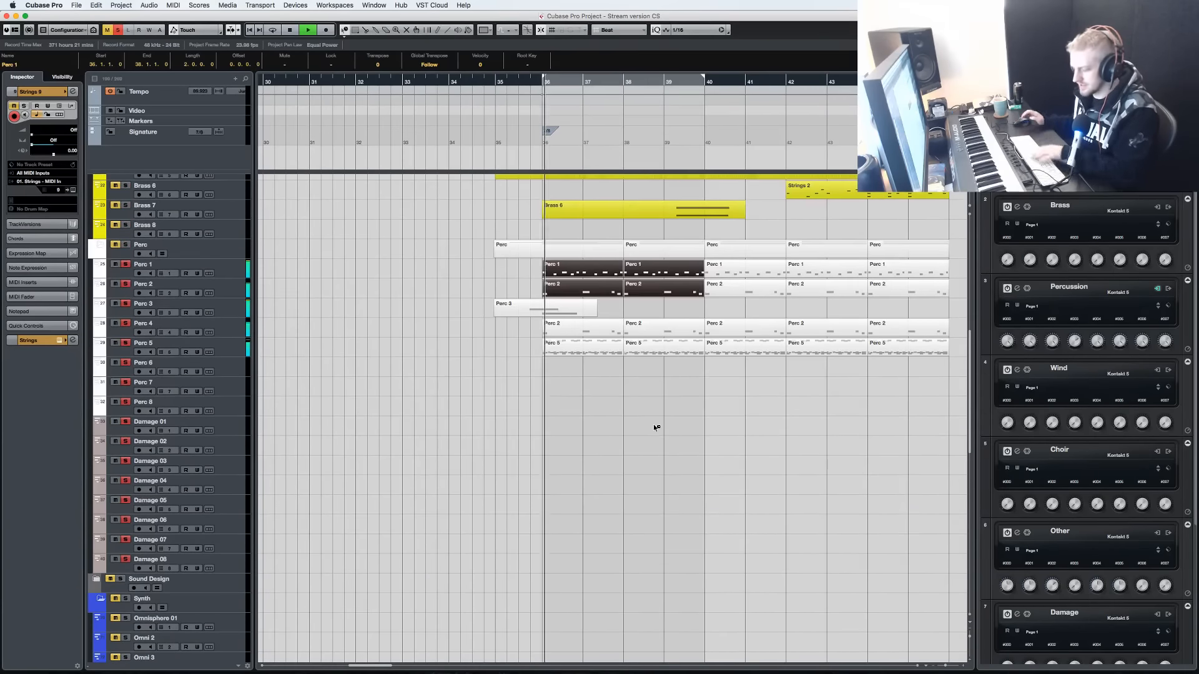
Open the Perc Group's Neutron insert, close its preset manager with Show at Startup turned off, and stop playback.
{"action": "key", "text": "F3"}
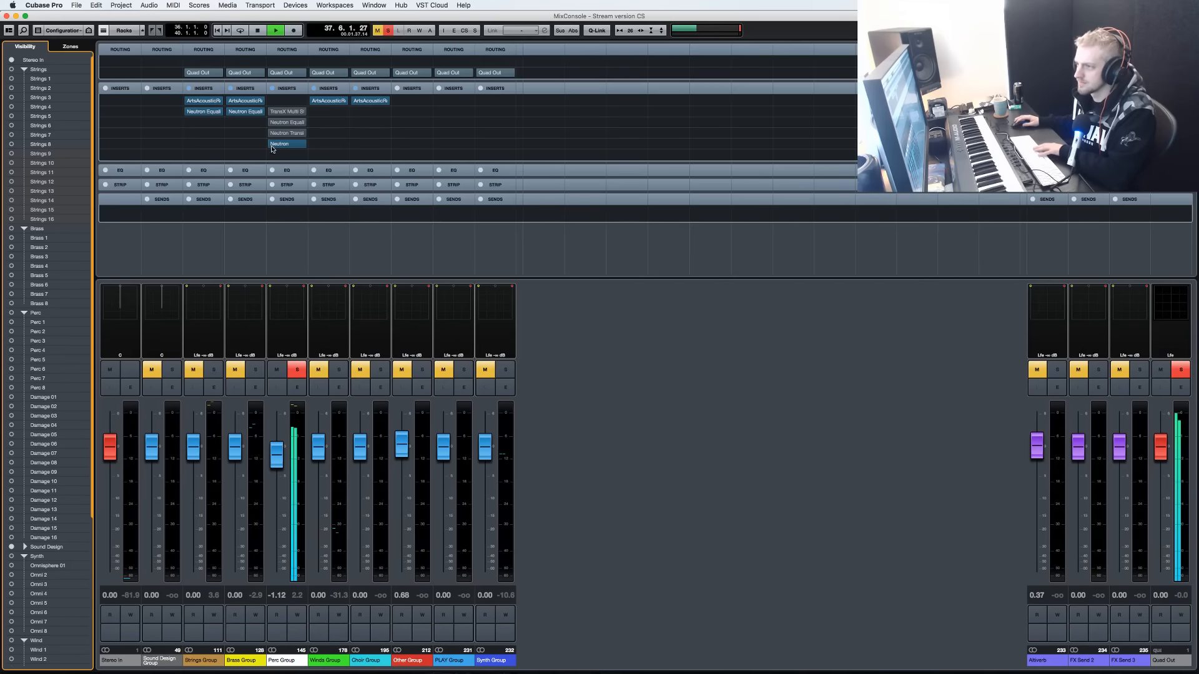
{"action": "left_click", "coordinate": [292, 146]}
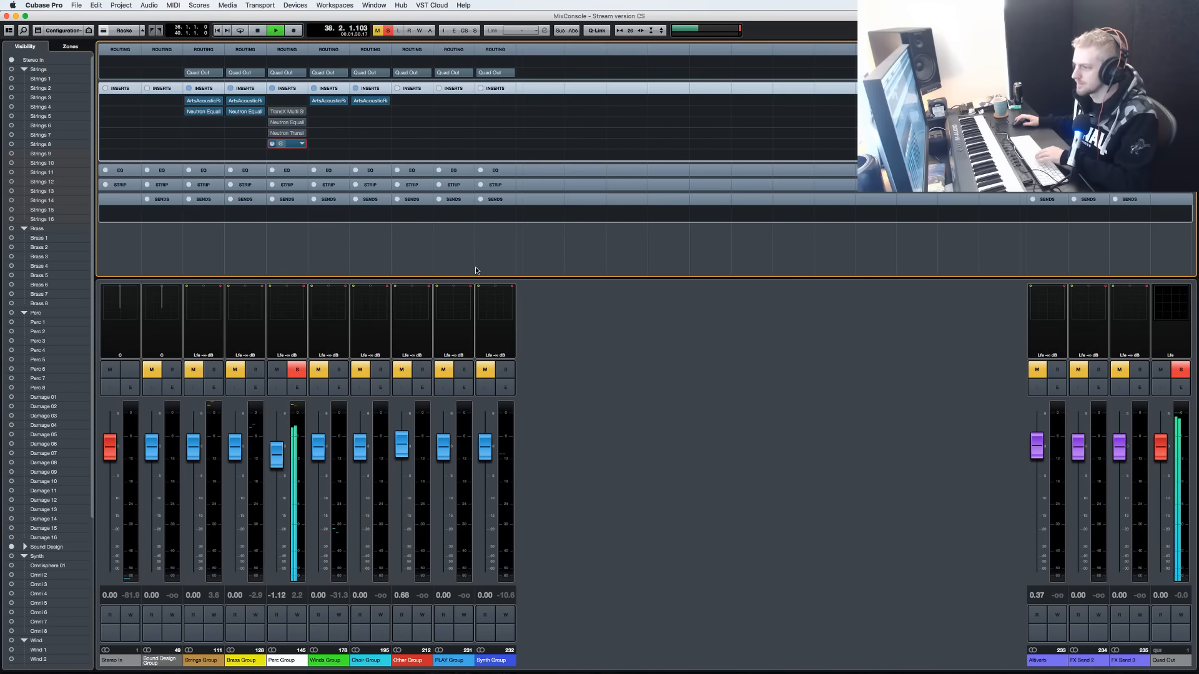
{"action": "left_click", "coordinate": [45, 67]}
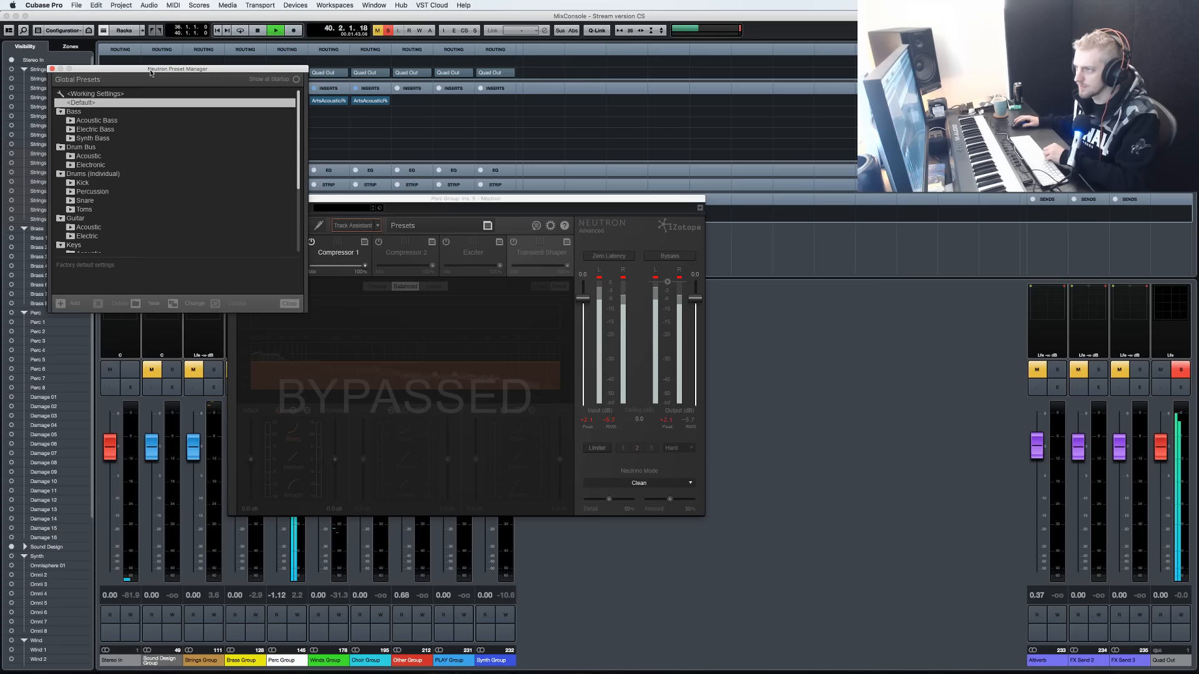
{"action": "left_click", "coordinate": [52, 68]}
{"action": "key", "text": "space"}
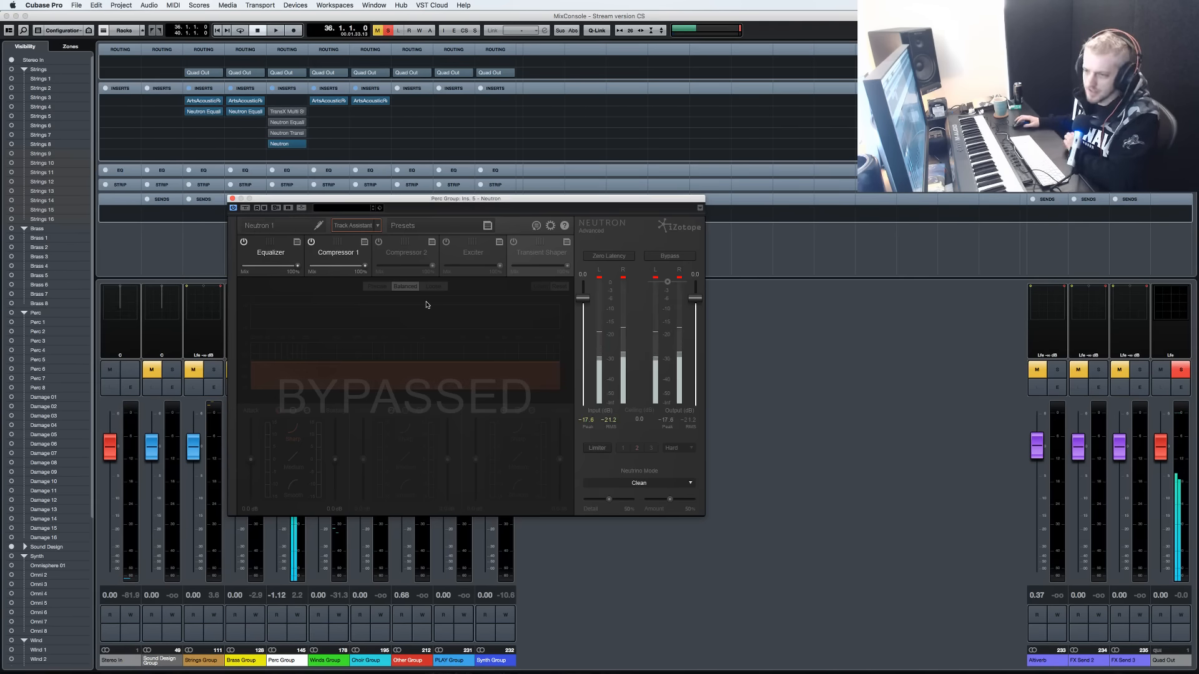
Display Neutron's Equalizer and run Track Assistant while the percussion plays from bar 36, and stop playback.
{"action": "left_click", "coordinate": [262, 251]}
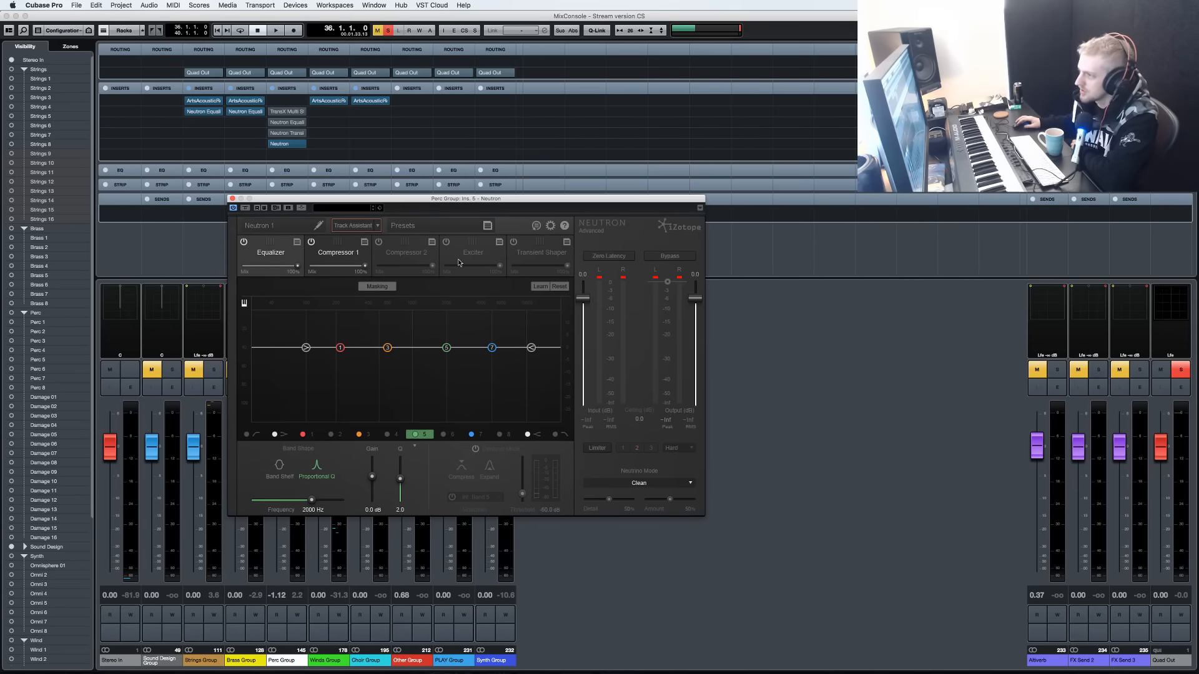
{"action": "left_click_drag", "start_coordinate": [458, 199], "coordinate": [552, 183]}
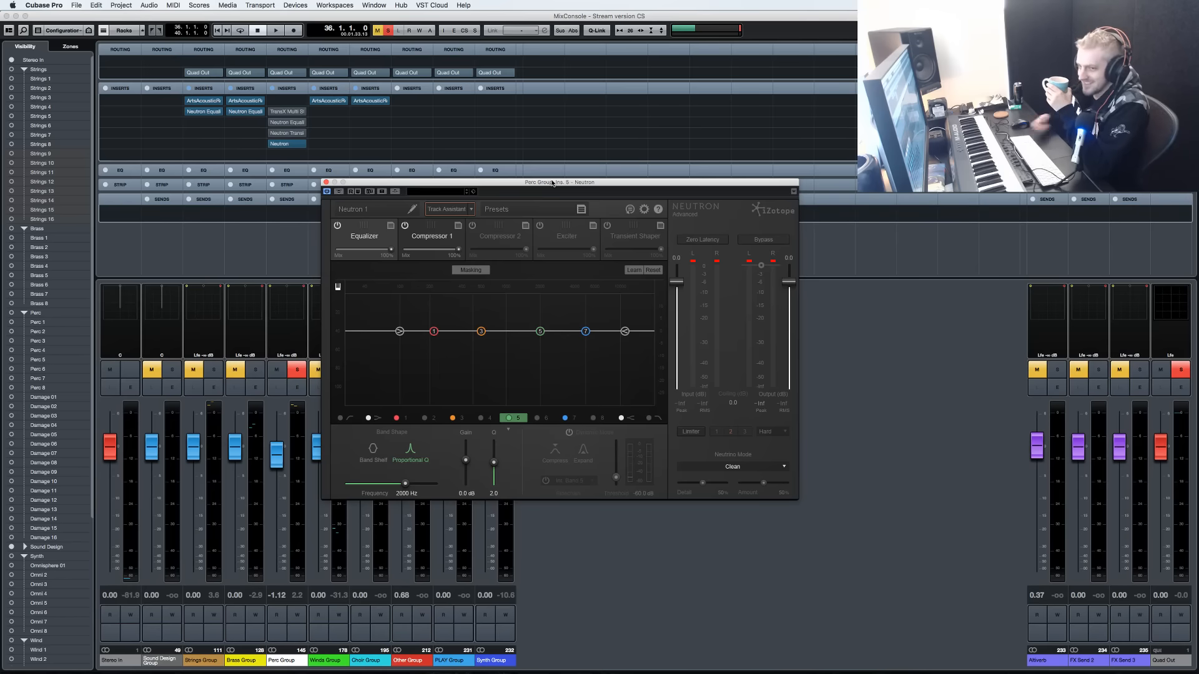
{"action": "key", "text": "space"}
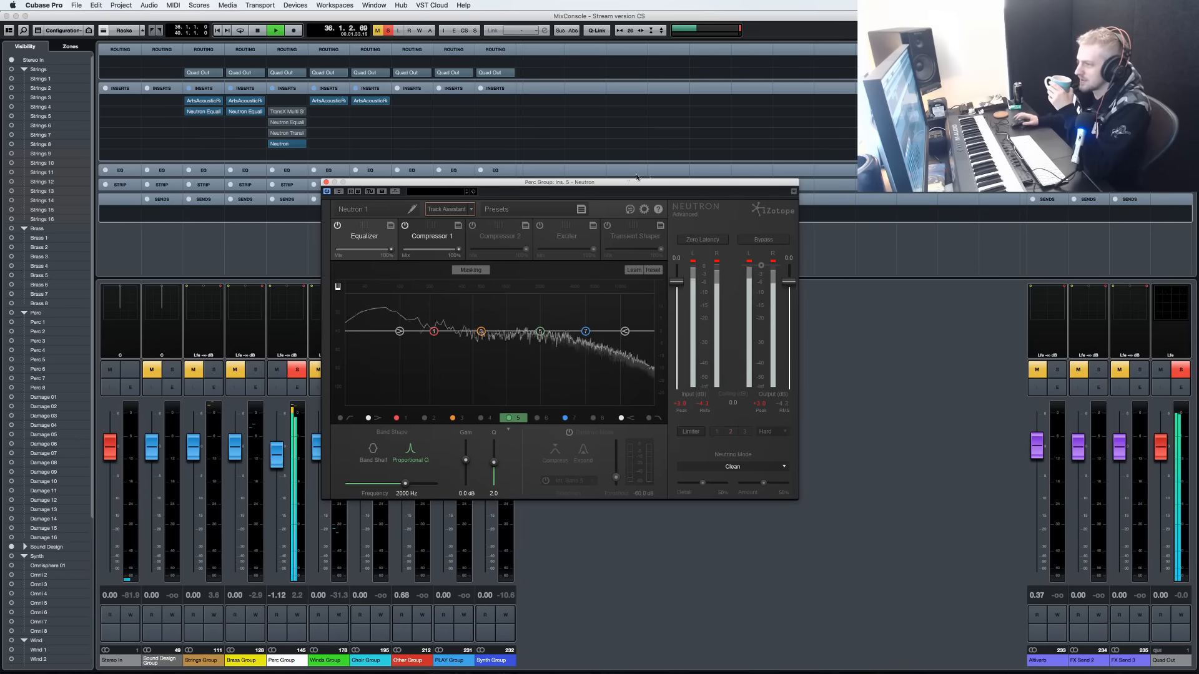
{"action": "left_click", "coordinate": [447, 209]}
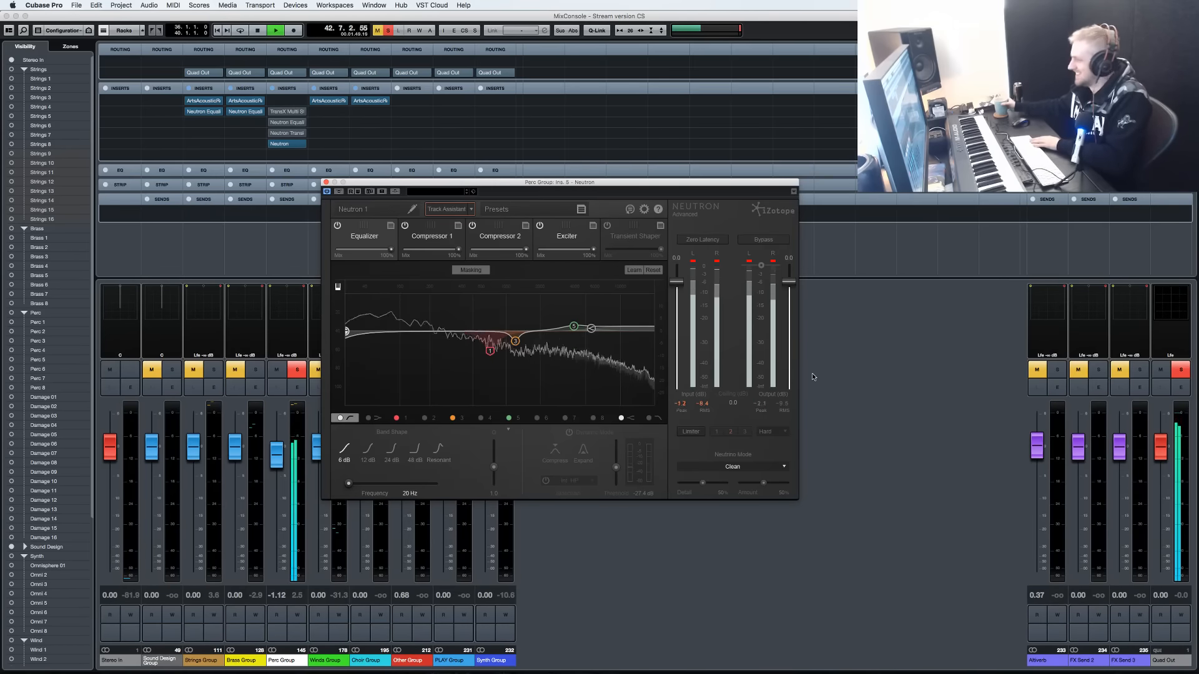
{"action": "key", "text": "space"}
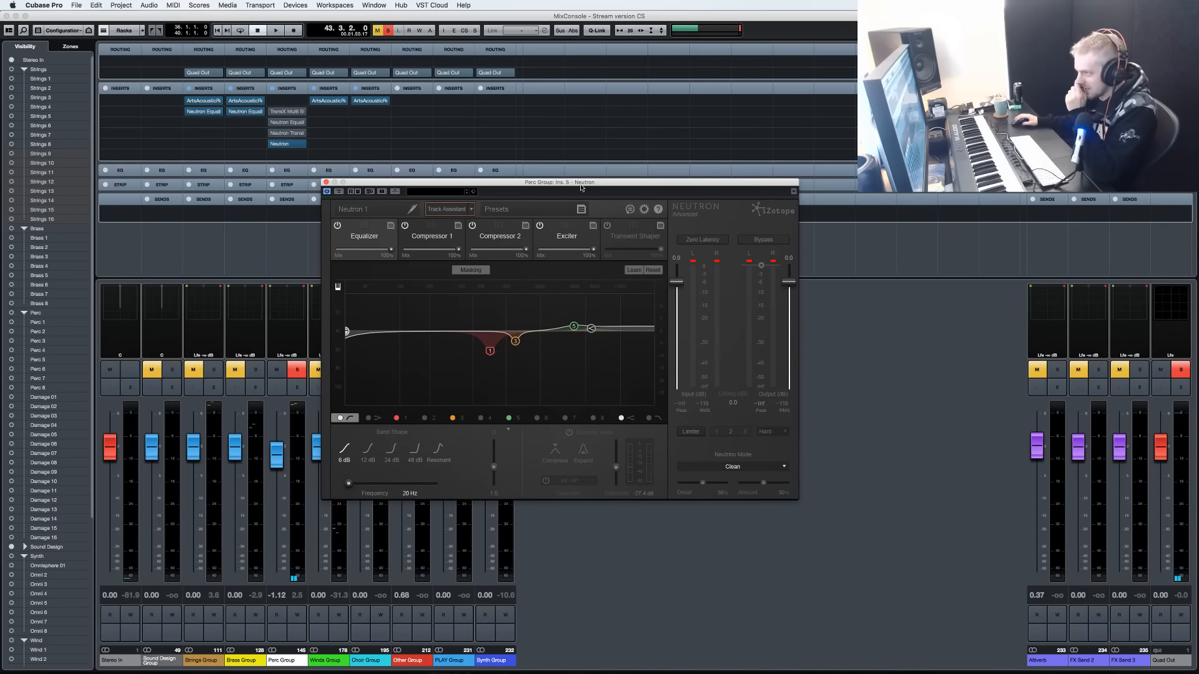
Reset the Equalizer, both compressors and the Exciter, and bypass every module except the Equalizer.
{"action": "left_click", "coordinate": [651, 271]}
{"action": "left_click", "coordinate": [436, 239]}
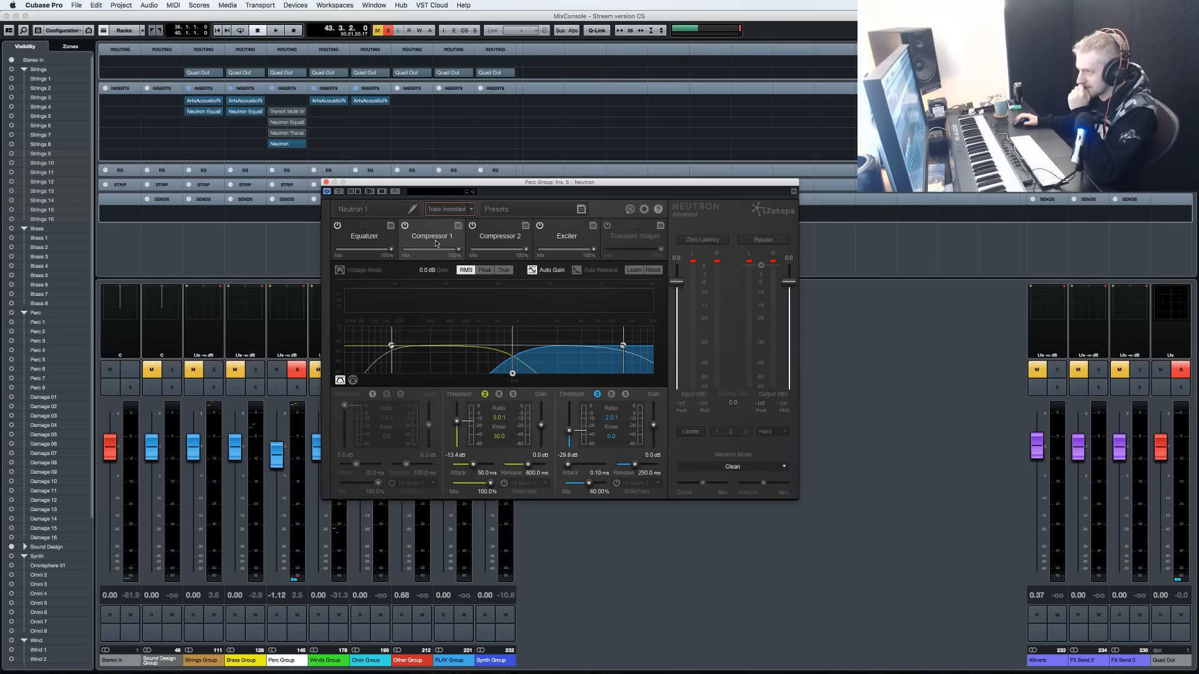
{"action": "left_click", "coordinate": [651, 270]}
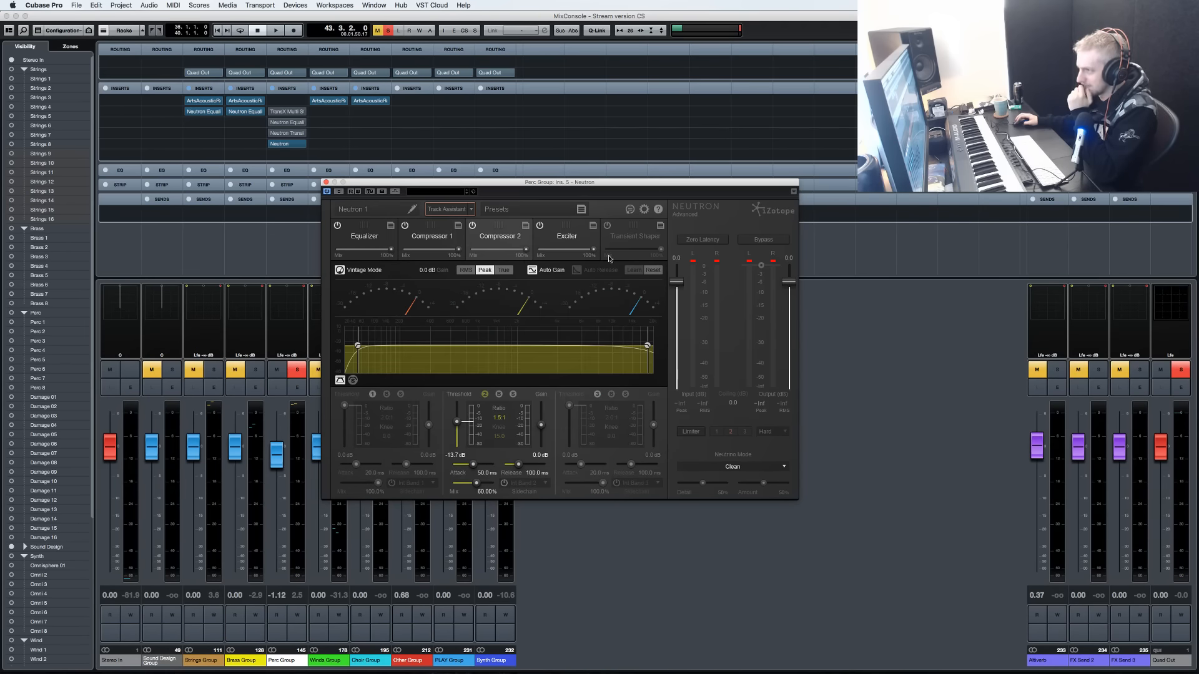
{"action": "left_click", "coordinate": [565, 237]}
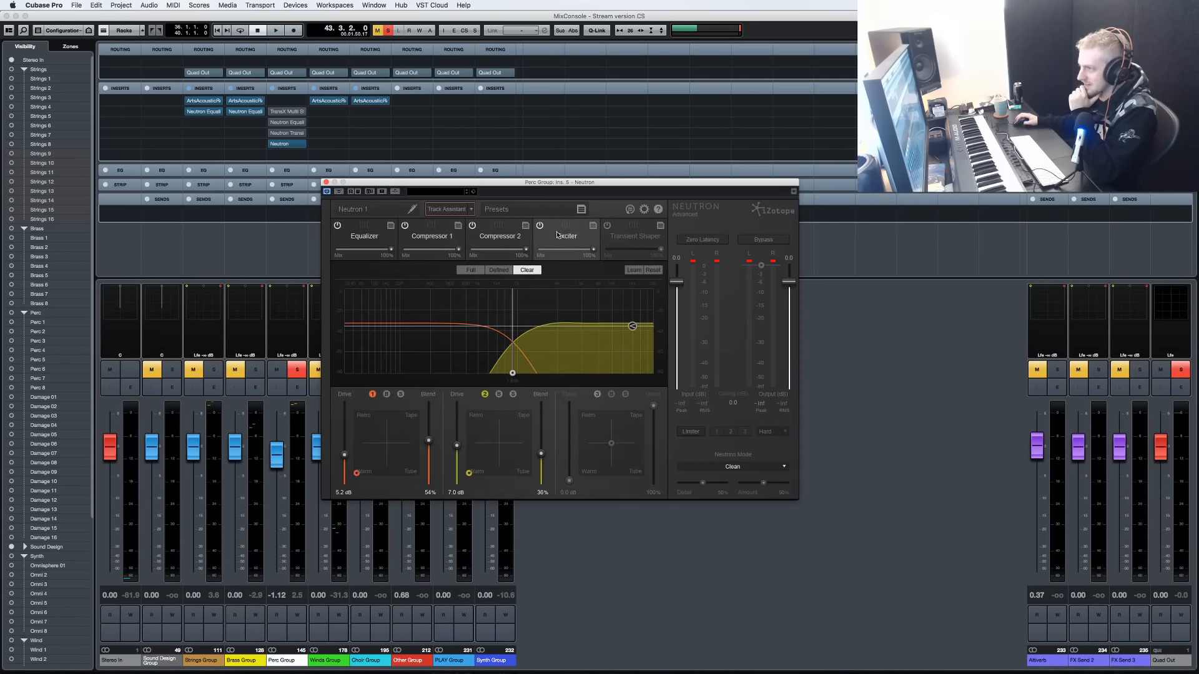
{"action": "left_click", "coordinate": [653, 270]}
{"action": "left_click", "coordinate": [472, 226]}
{"action": "left_click", "coordinate": [539, 226]}
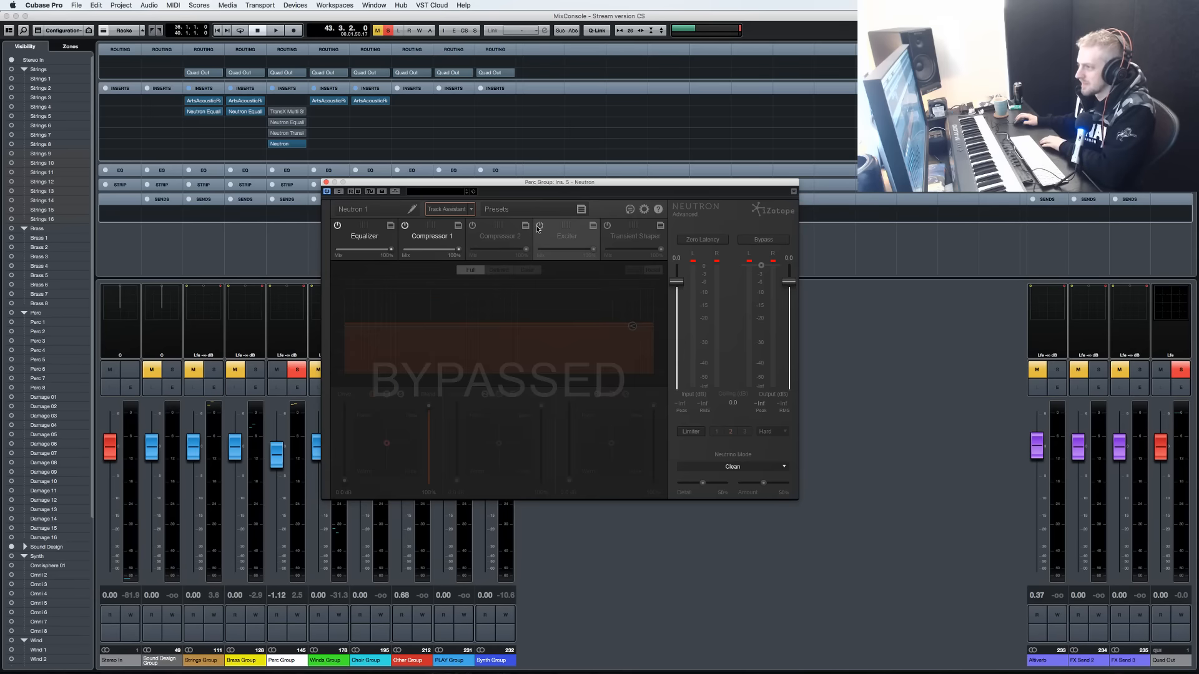
{"action": "left_click", "coordinate": [404, 225]}
{"action": "left_click", "coordinate": [370, 236]}
Play the percussion from bar 36 and, auditioning the band, boost EQ band 3 by 13.1 dB at about 238 Hz.
{"action": "key", "text": "space"}
{"action": "left_click_drag", "start_coordinate": [659, 184], "coordinate": [669, 173]}
{"action": "left_click", "coordinate": [758, 549]}
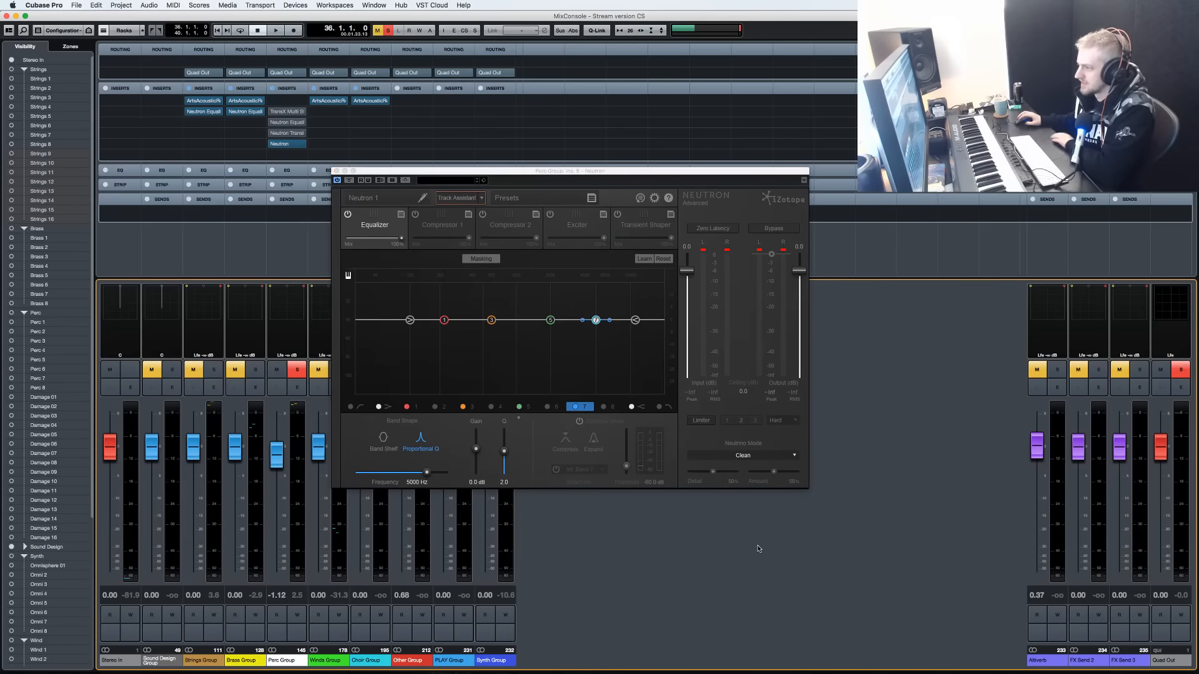
{"action": "key", "text": "space"}
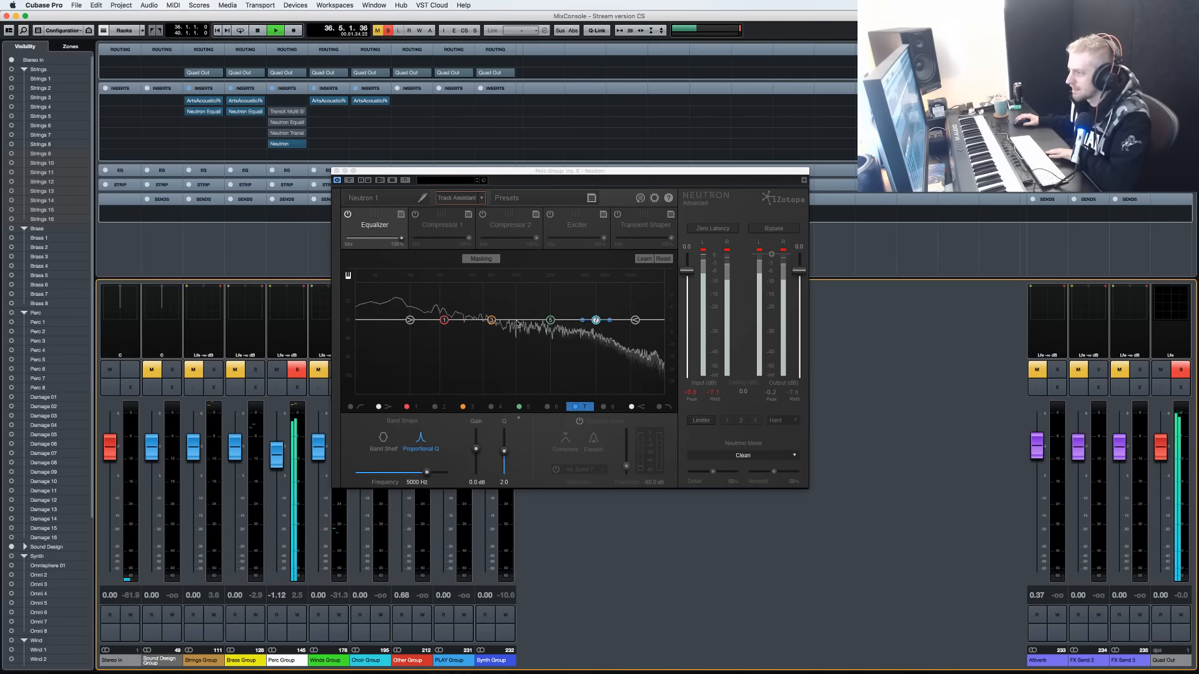
{"action": "left_click", "coordinate": [491, 321]}
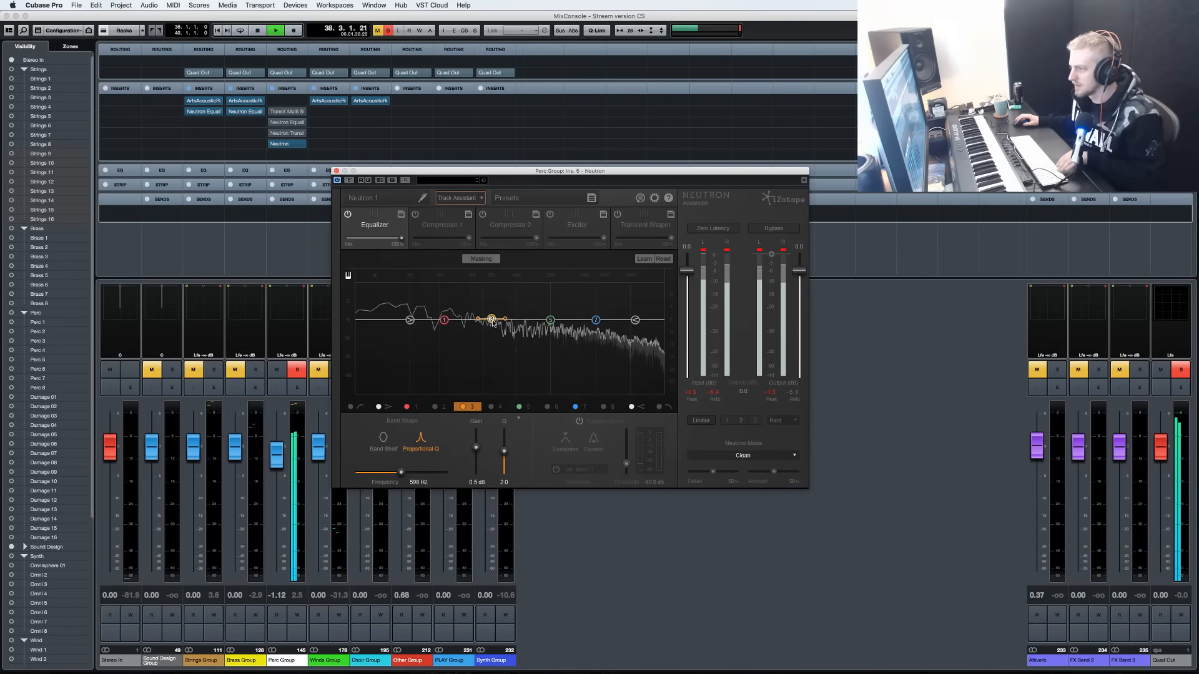
{"action": "left_click", "coordinate": [492, 319], "text": "alt"}
{"action": "left_click", "coordinate": [491, 319], "text": "alt"}
{"action": "left_click", "coordinate": [492, 319], "text": "alt"}
{"action": "left_click", "coordinate": [488, 321], "text": "alt"}
{"action": "left_click_drag", "start_coordinate": [472, 302], "coordinate": [448, 290]}
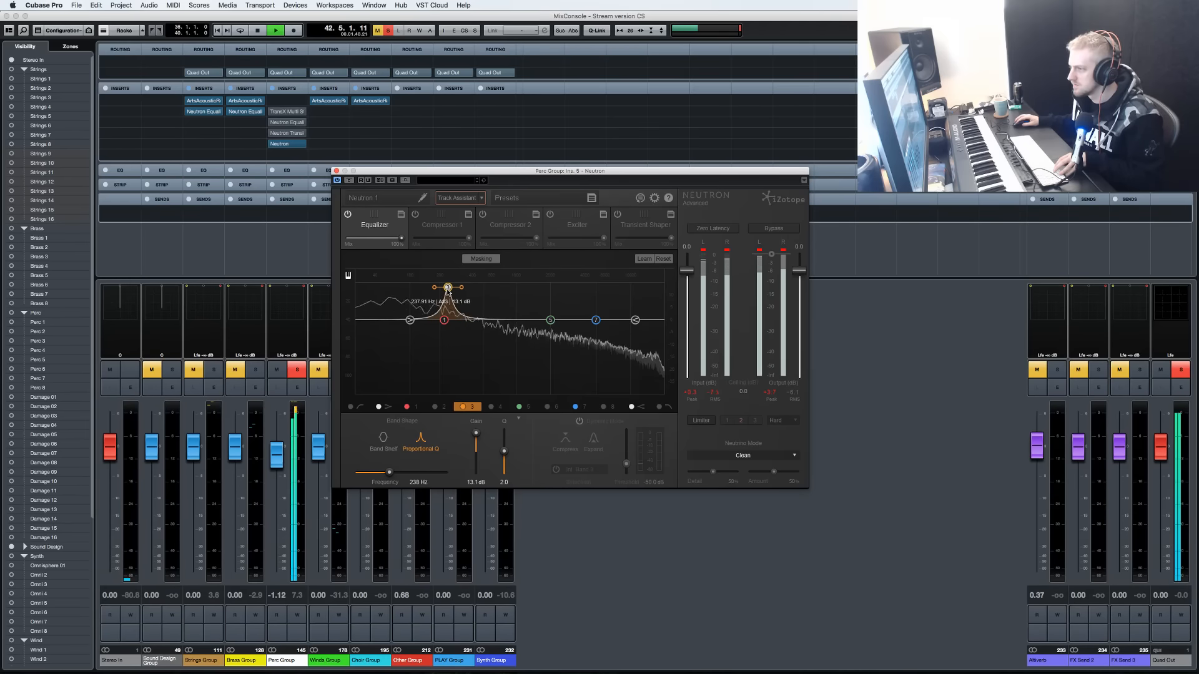
Turn EQ band 3 into a slight cut, set band 1 to -2.7 dB at 104 Hz, and stop playback.
{"action": "left_click_drag", "start_coordinate": [449, 329], "coordinate": [409, 330]}
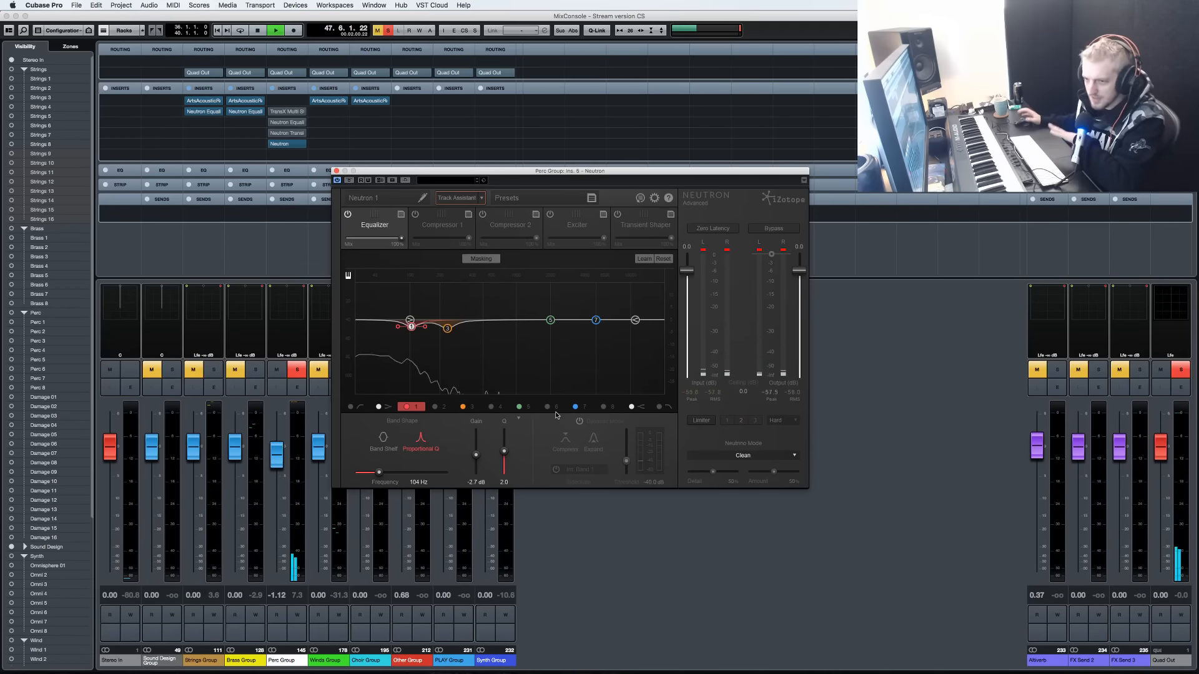
{"action": "left_click_drag", "start_coordinate": [499, 174], "coordinate": [484, 189]}
{"action": "key", "text": "space"}
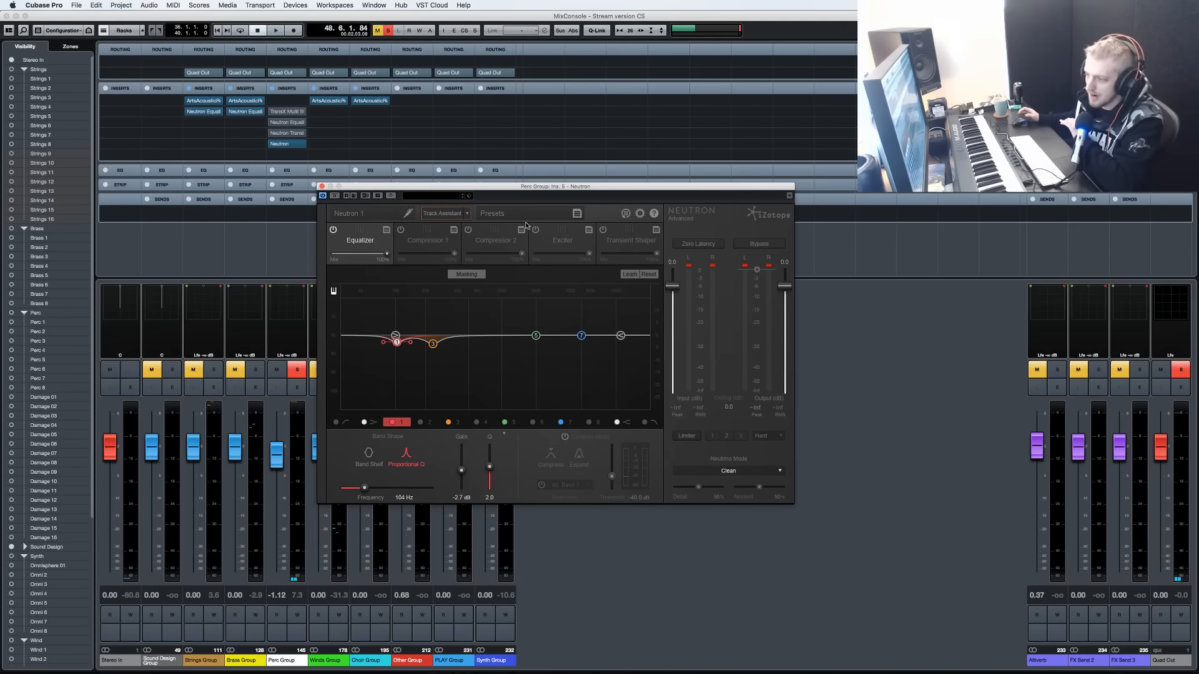
Try EQ band 5 with a 5.8 dB boost at 1903 Hz and with -0.6 dB at 2435 Hz during playback.
{"action": "left_click_drag", "start_coordinate": [536, 336], "coordinate": [536, 325]}
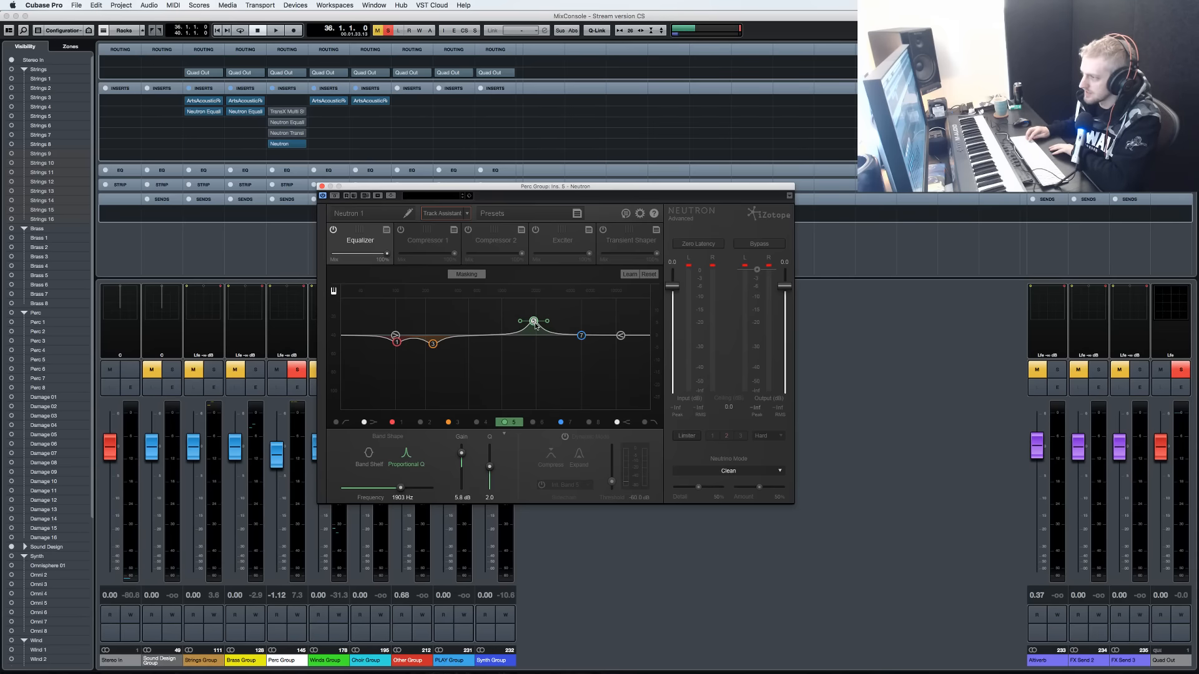
{"action": "left_click", "coordinate": [706, 574]}
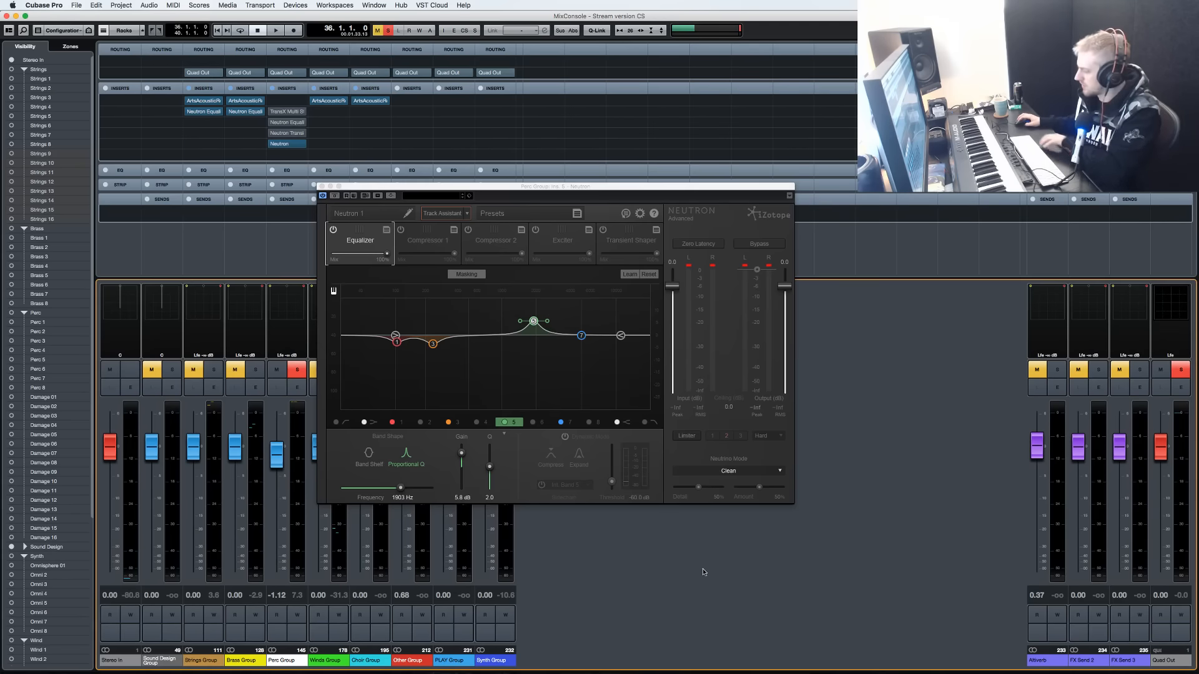
{"action": "mouse_move", "coordinate": [533, 321]}
{"action": "left_mouse_down"}
{"action": "mouse_move", "coordinate": [533, 369]}
{"action": "mouse_move", "coordinate": [545, 337]}
{"action": "left_mouse_up"}
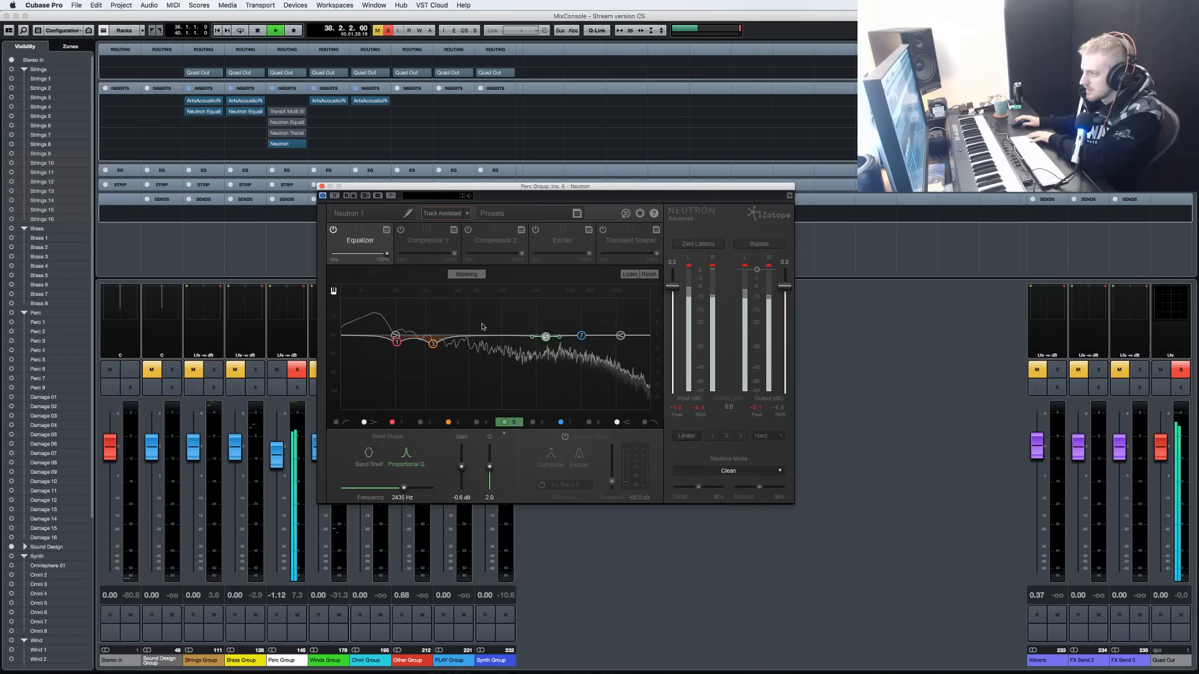
Solo the Strings Group alongside the Perc Group and restart playback from bar 36.
{"action": "key", "text": "s"}
{"action": "key", "text": "space"}
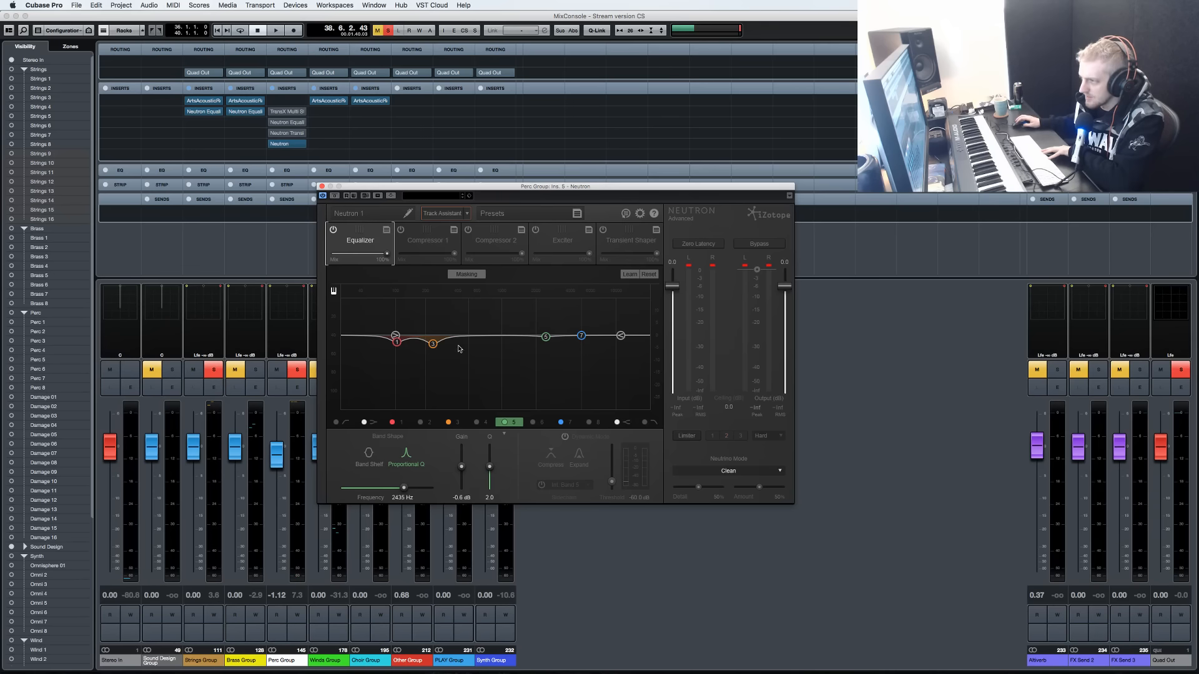
{"action": "left_click", "coordinate": [541, 525]}
{"action": "key", "text": "space"}
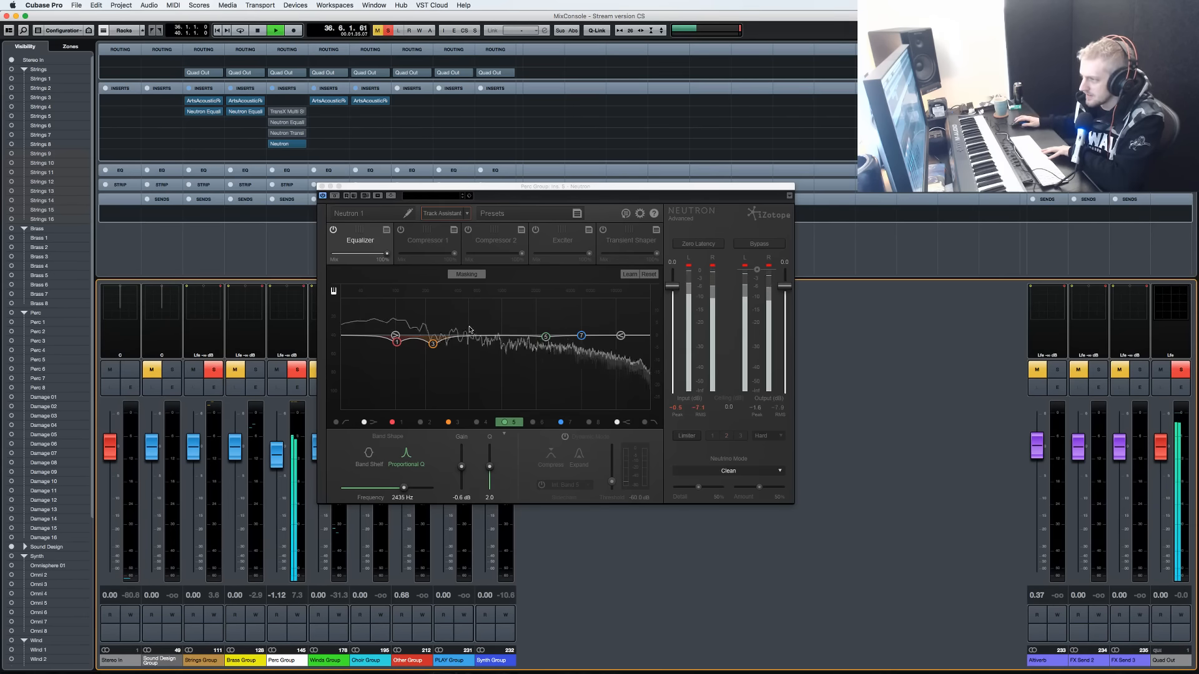
Sweep EQ band 5 to 464 Hz with a 15 dB boost, cut its gain to -4.4 dB, and stop playback.
{"action": "left_click_drag", "start_coordinate": [545, 342], "coordinate": [493, 338]}
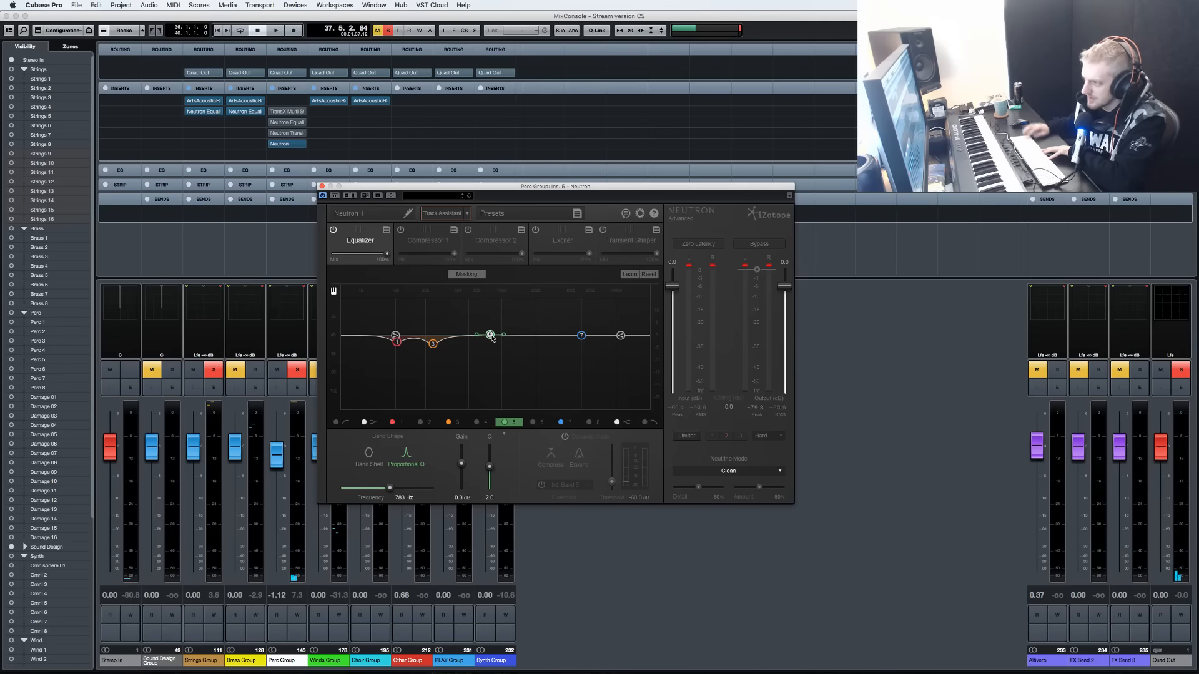
{"action": "key", "text": "space"}
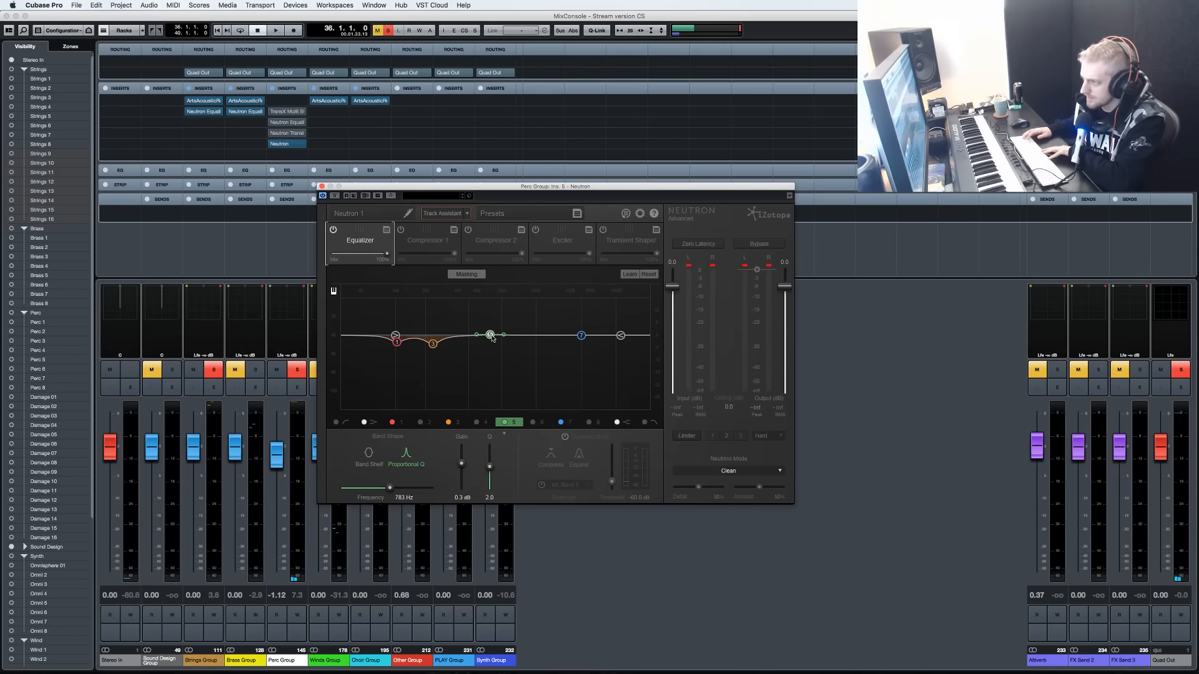
{"action": "left_click", "coordinate": [523, 531]}
{"action": "key", "text": "space"}
{"action": "left_click_drag", "start_coordinate": [490, 334], "coordinate": [464, 299]}
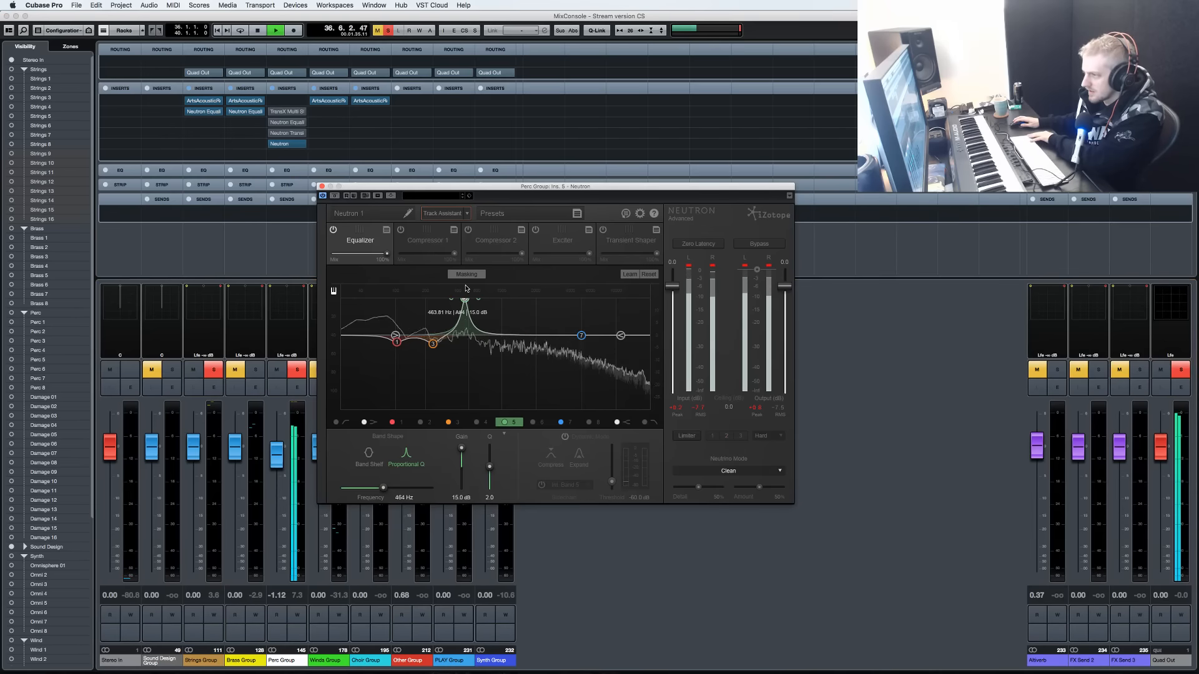
{"action": "left_click_drag", "start_coordinate": [462, 450], "coordinate": [463, 474]}
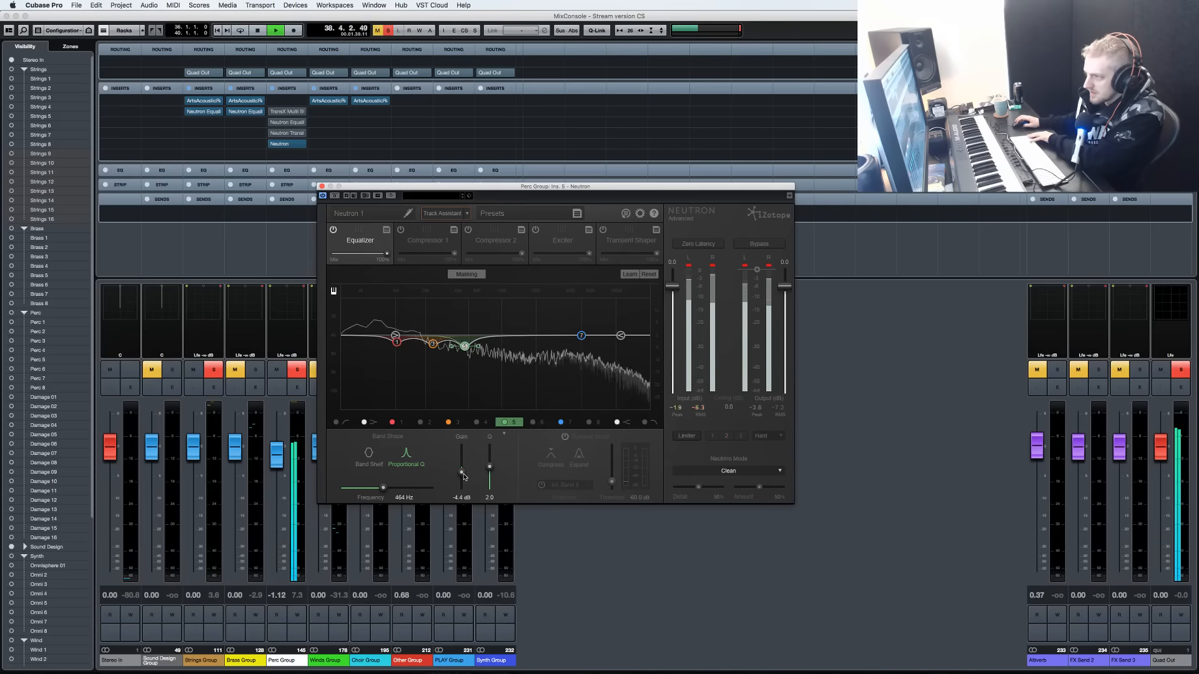
{"action": "key", "text": "space"}
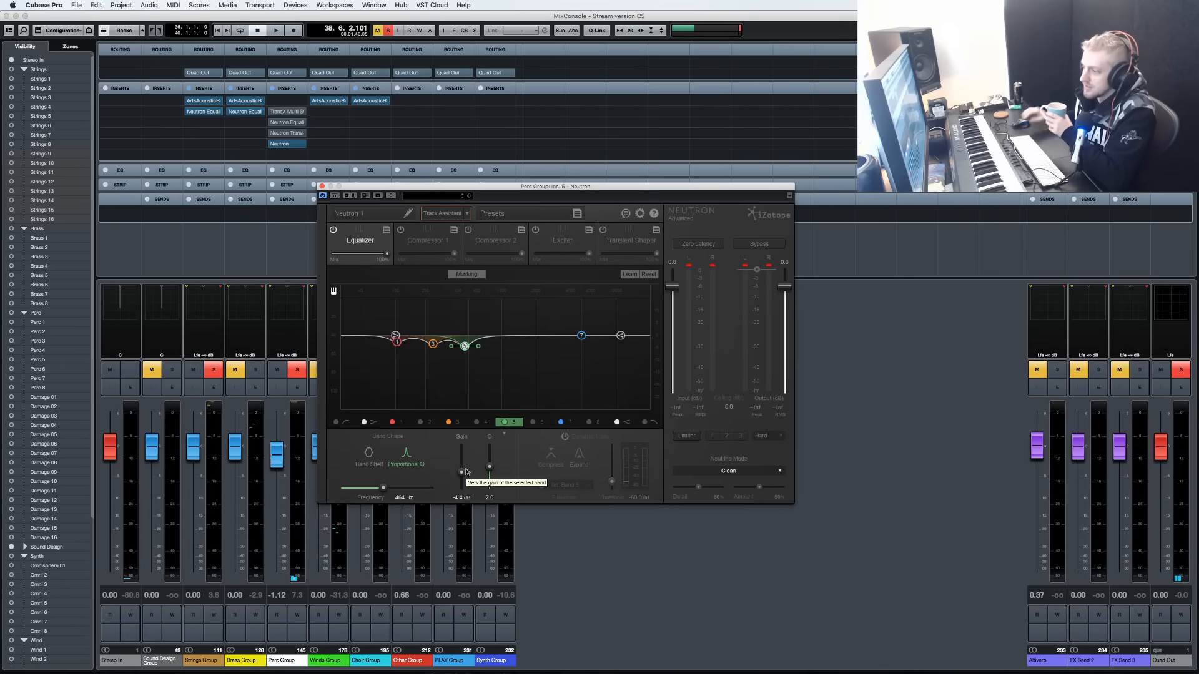
Enable Dynamic Mode with Compress on EQ band 5, set its threshold to -16.3 dB, and play from bar 36.
{"action": "left_click", "coordinate": [566, 437]}
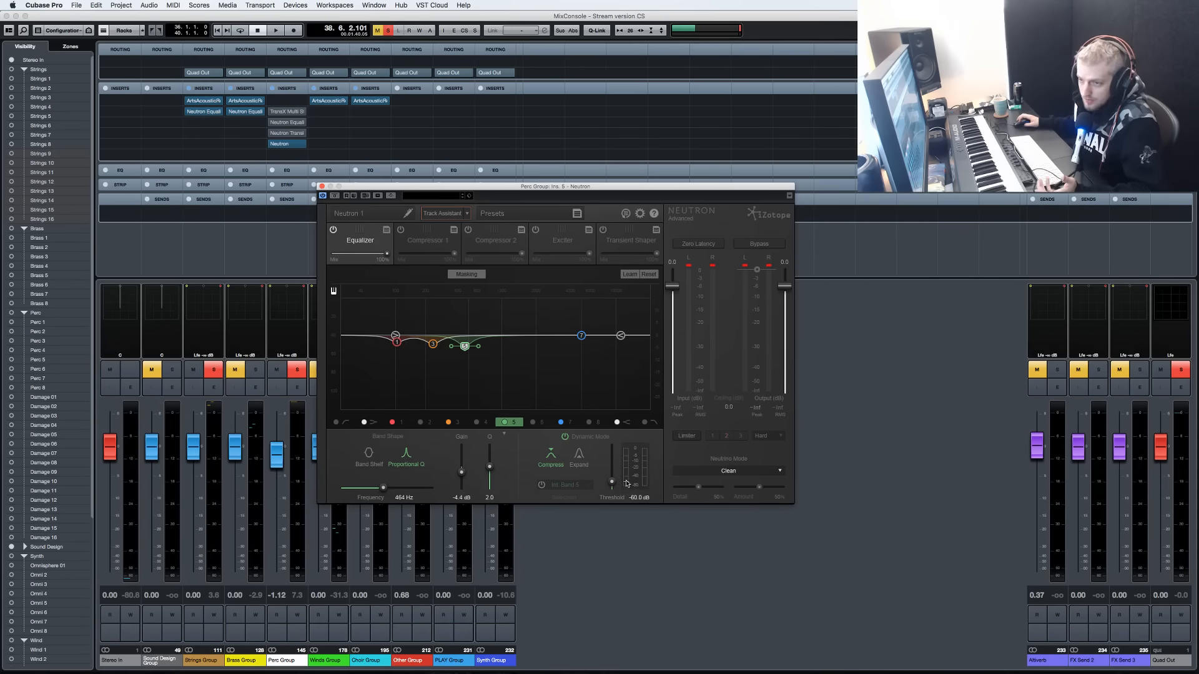
{"action": "left_click_drag", "start_coordinate": [613, 486], "coordinate": [616, 469]}
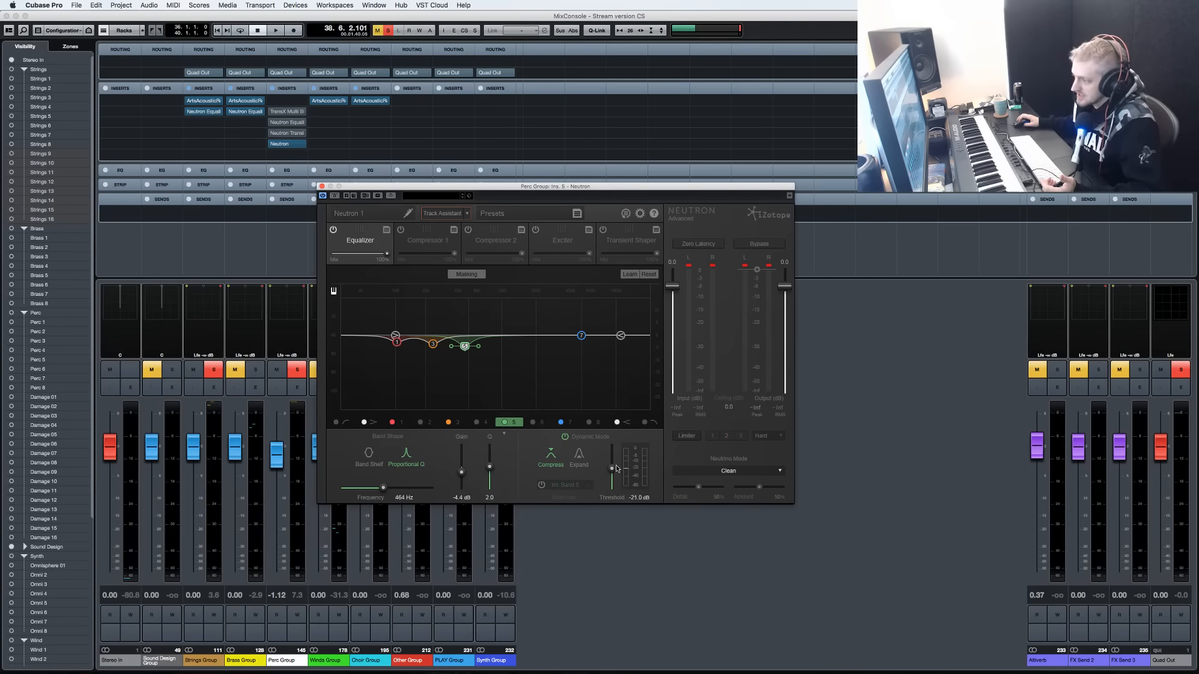
{"action": "key", "text": "KP_1"}
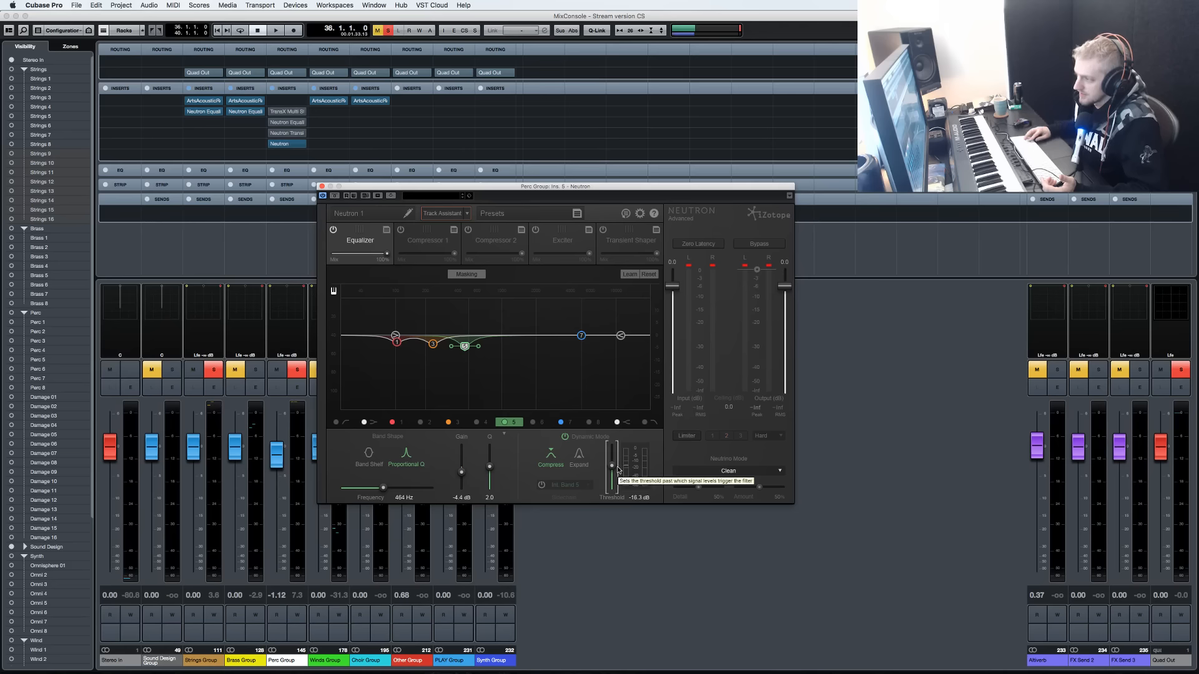
{"action": "key", "text": "Return"}
{"action": "left_click", "coordinate": [623, 578]}
{"action": "key", "text": "space"}
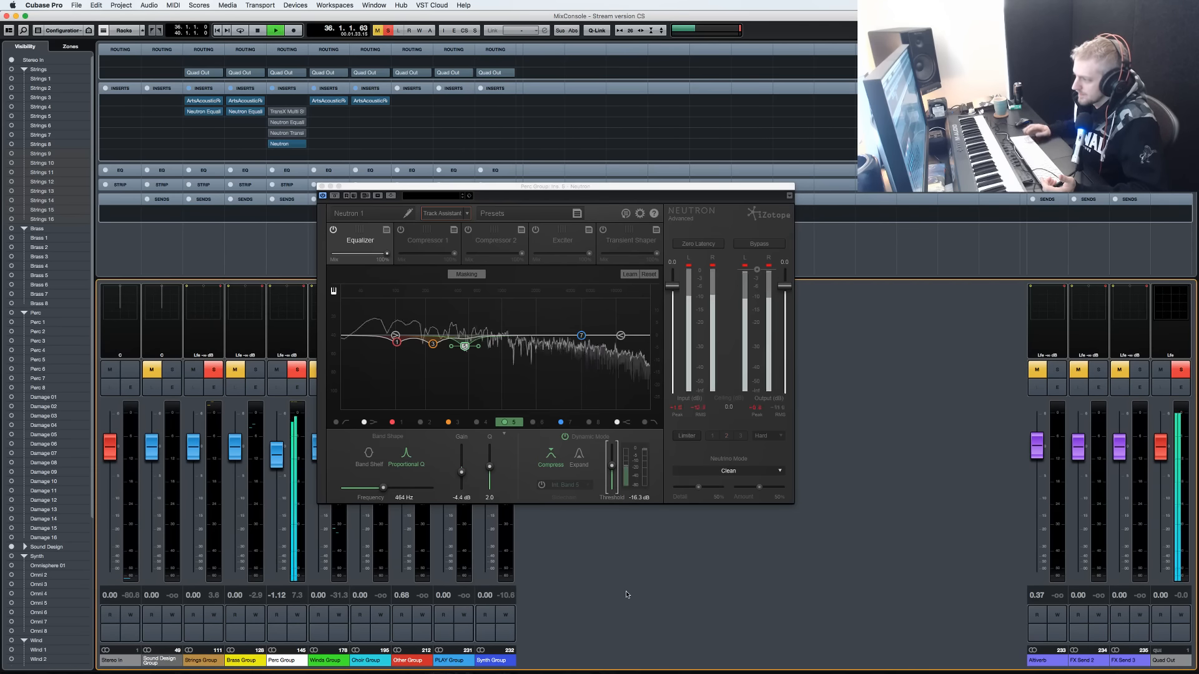
Set the dynamic threshold of EQ band 5 to -8.9 dB during playback and stop playback.
{"action": "left_click_drag", "start_coordinate": [612, 466], "coordinate": [611, 461]}
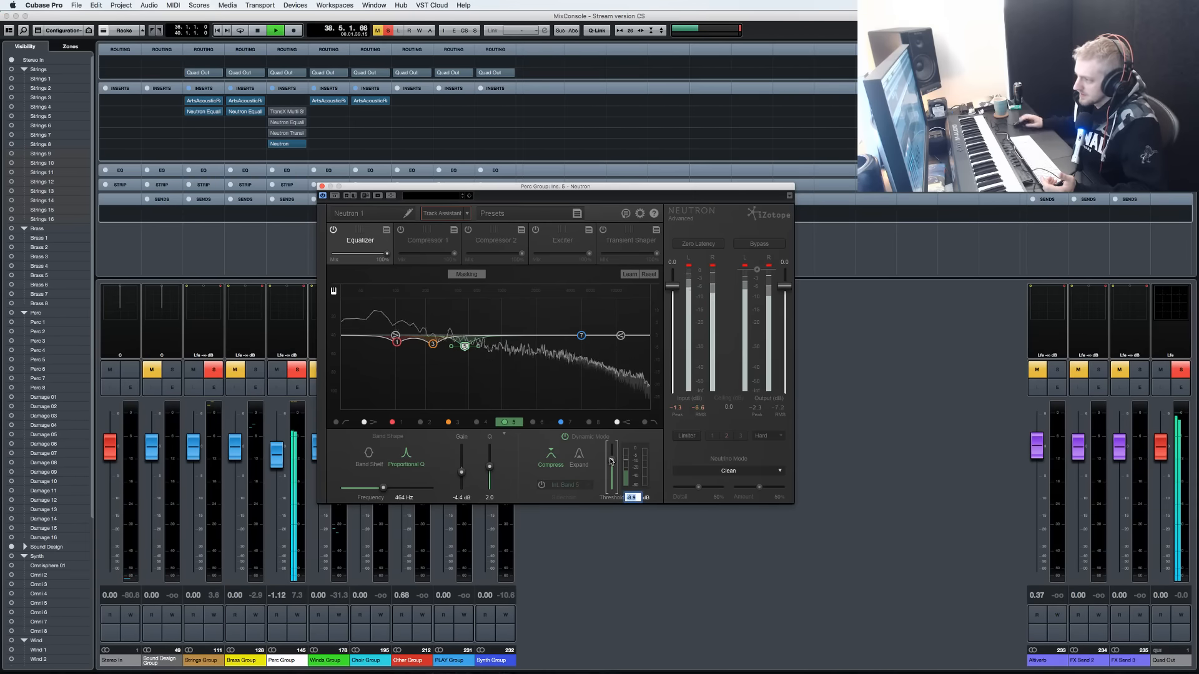
{"action": "left_click", "coordinate": [590, 505]}
{"action": "key", "text": "space"}
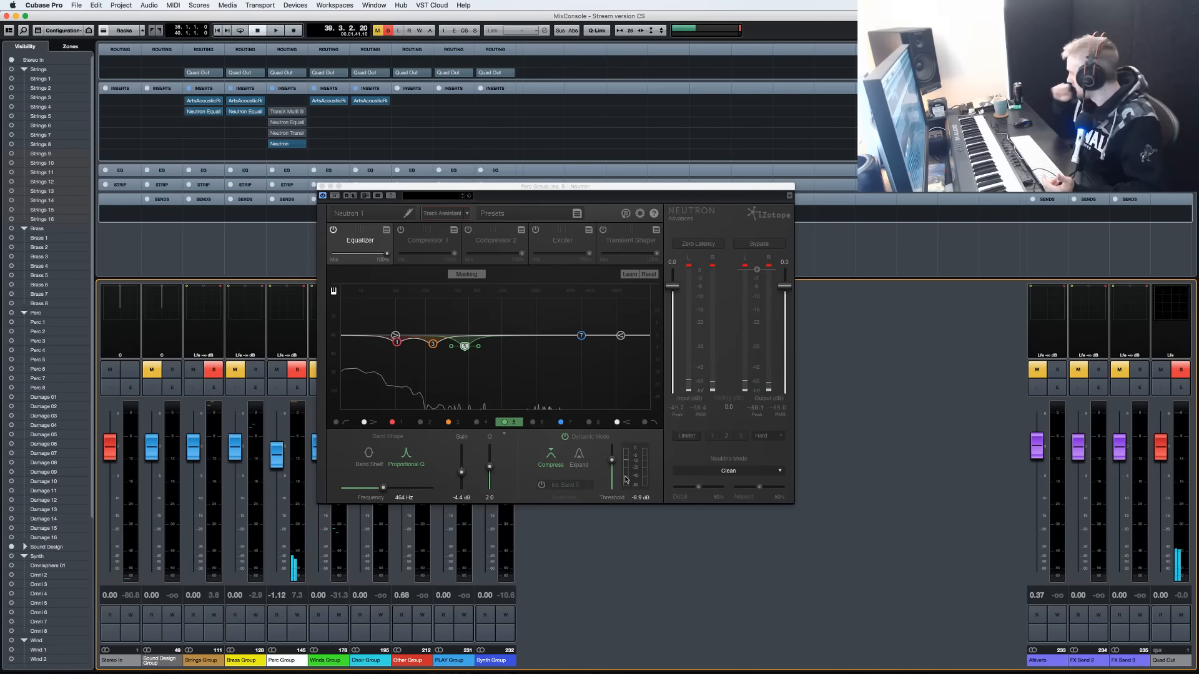
Deepen EQ band 5 to -16.6 dB at 450 Hz and set its dynamic threshold to -0.8 dB.
{"action": "left_click_drag", "start_coordinate": [615, 462], "coordinate": [614, 471]}
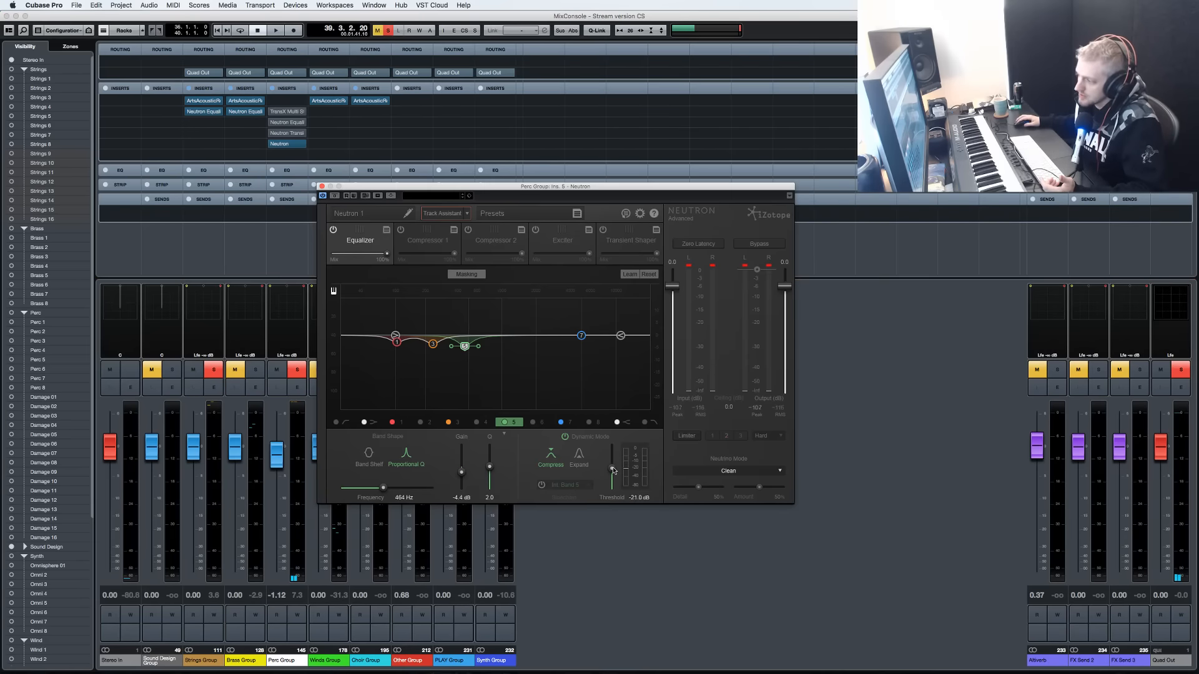
{"action": "left_click_drag", "start_coordinate": [465, 348], "coordinate": [479, 377]}
{"action": "left_click_drag", "start_coordinate": [613, 472], "coordinate": [613, 449]}
Compare EQ band 5 with Dynamic Mode off and on, leave it on, and start playback.
{"action": "left_click", "coordinate": [564, 437]}
{"action": "left_click", "coordinate": [564, 437]}
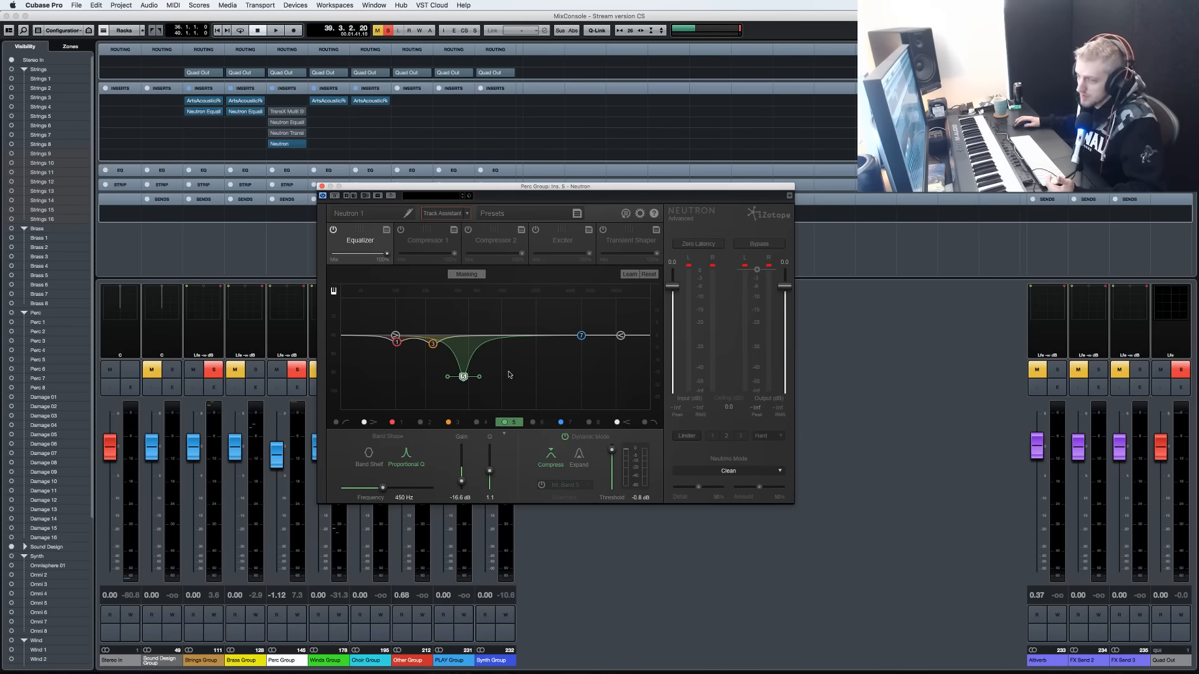
{"action": "left_click", "coordinate": [565, 438]}
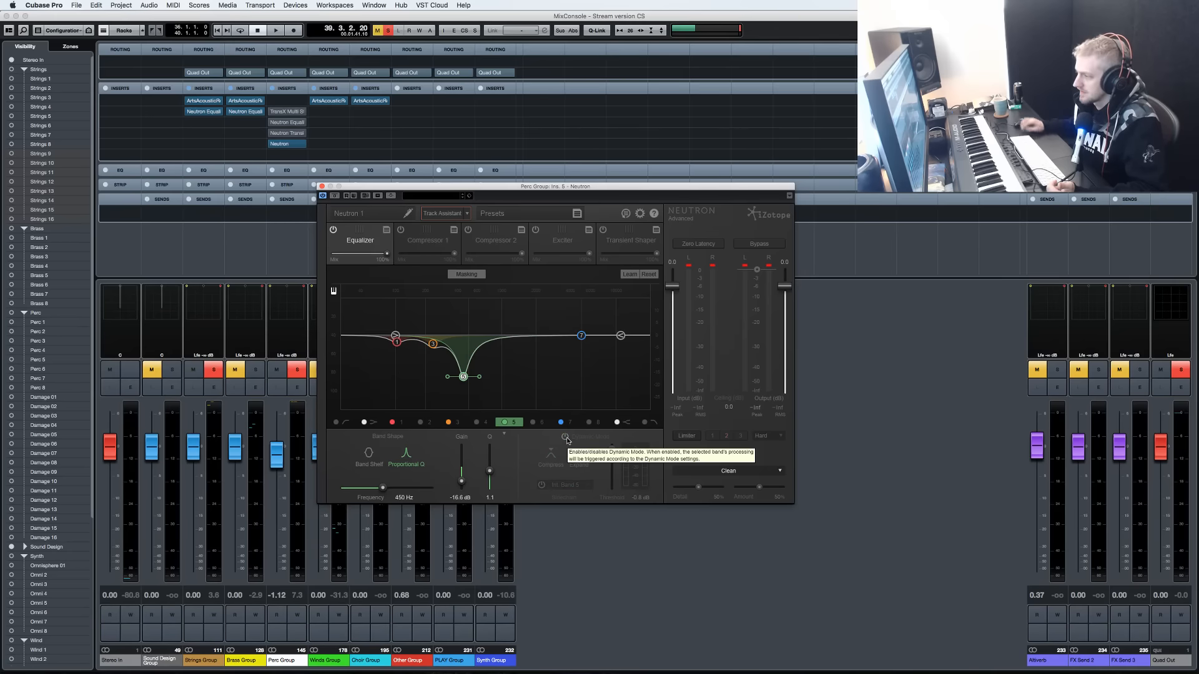
{"action": "left_click", "coordinate": [566, 438]}
{"action": "left_click", "coordinate": [904, 584]}
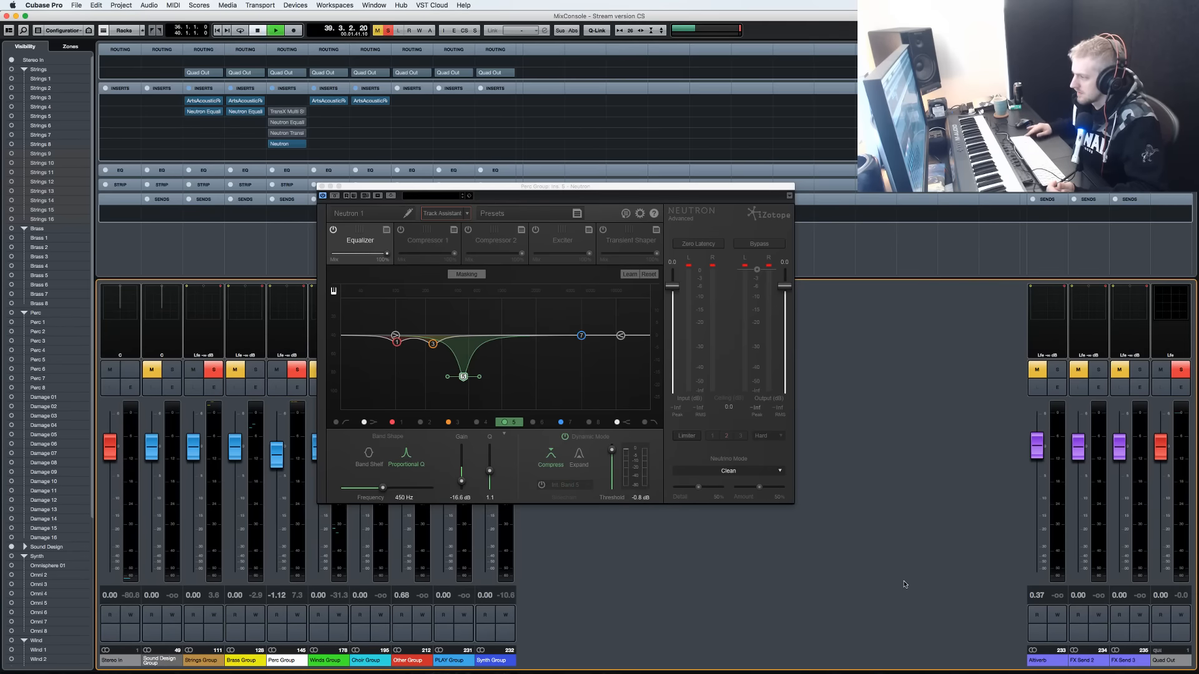
Set the dynamic threshold of EQ band 5 to -20.2 dB during playback and stop playback.
{"action": "left_click_drag", "start_coordinate": [610, 449], "coordinate": [611, 466]}
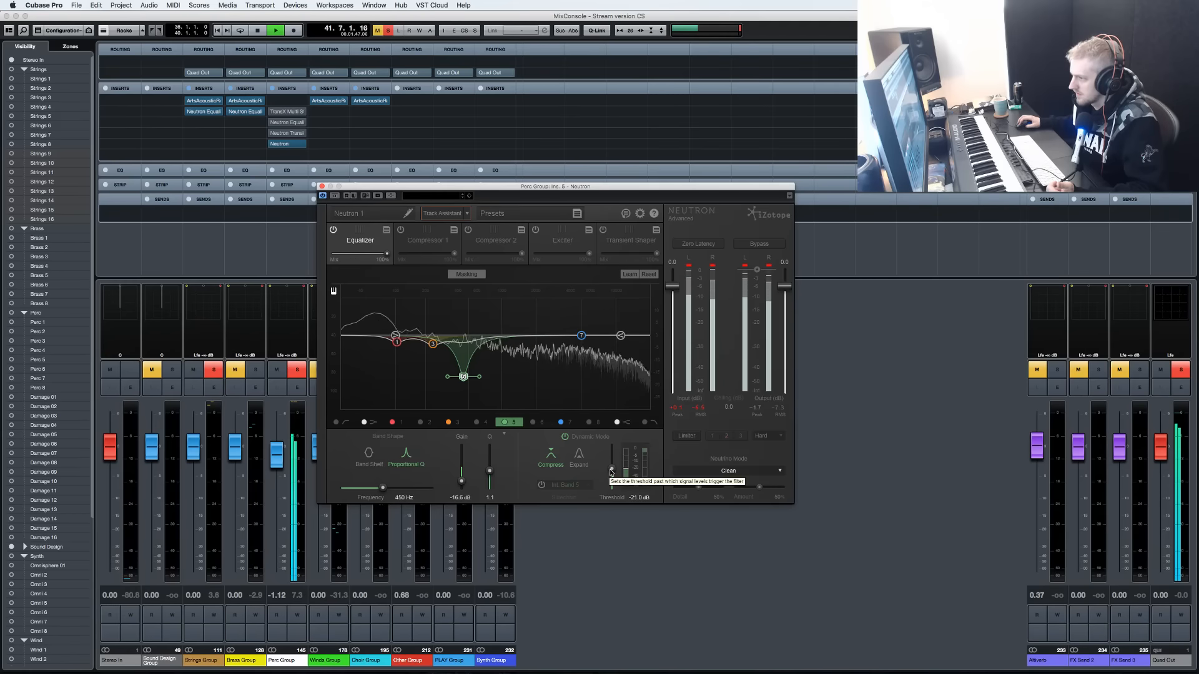
{"action": "left_click_drag", "start_coordinate": [611, 477], "coordinate": [610, 467]}
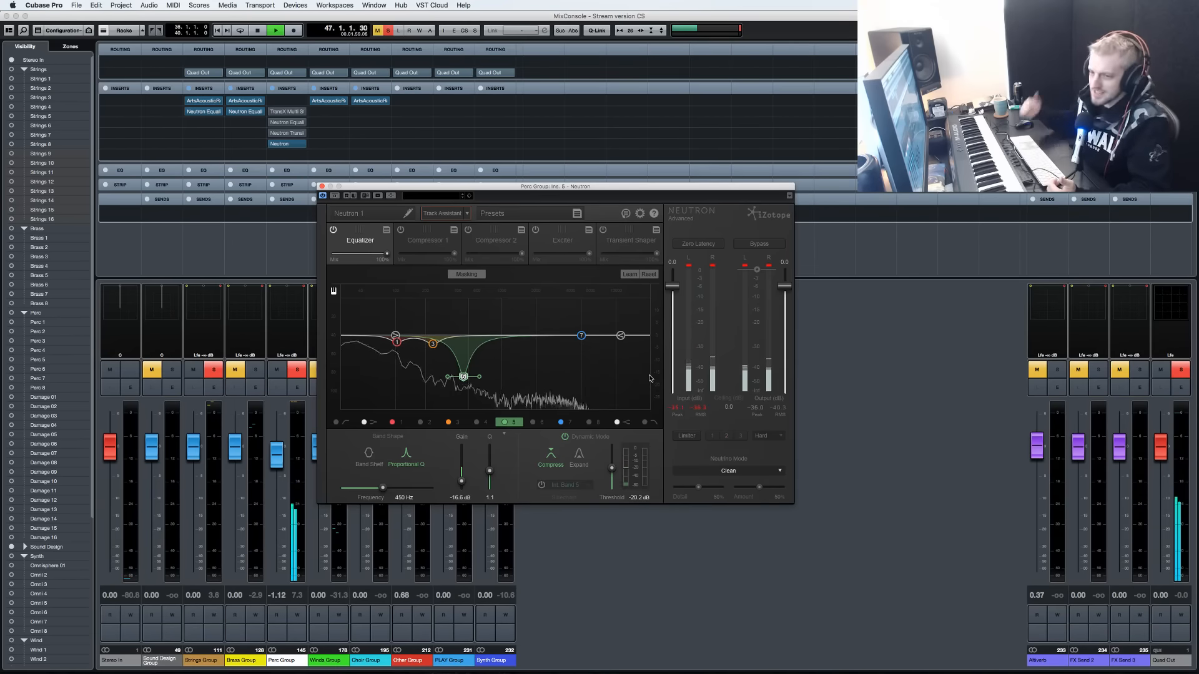
{"action": "key", "text": "space"}
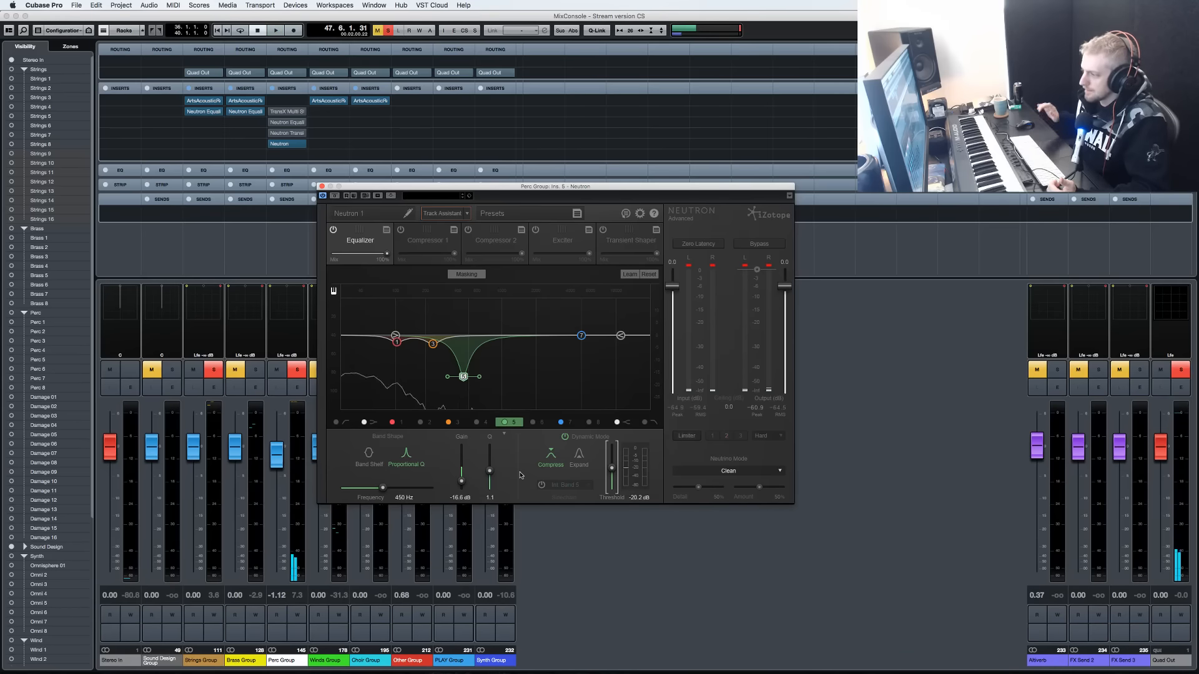
{"action": "left_click", "coordinate": [801, 619]}
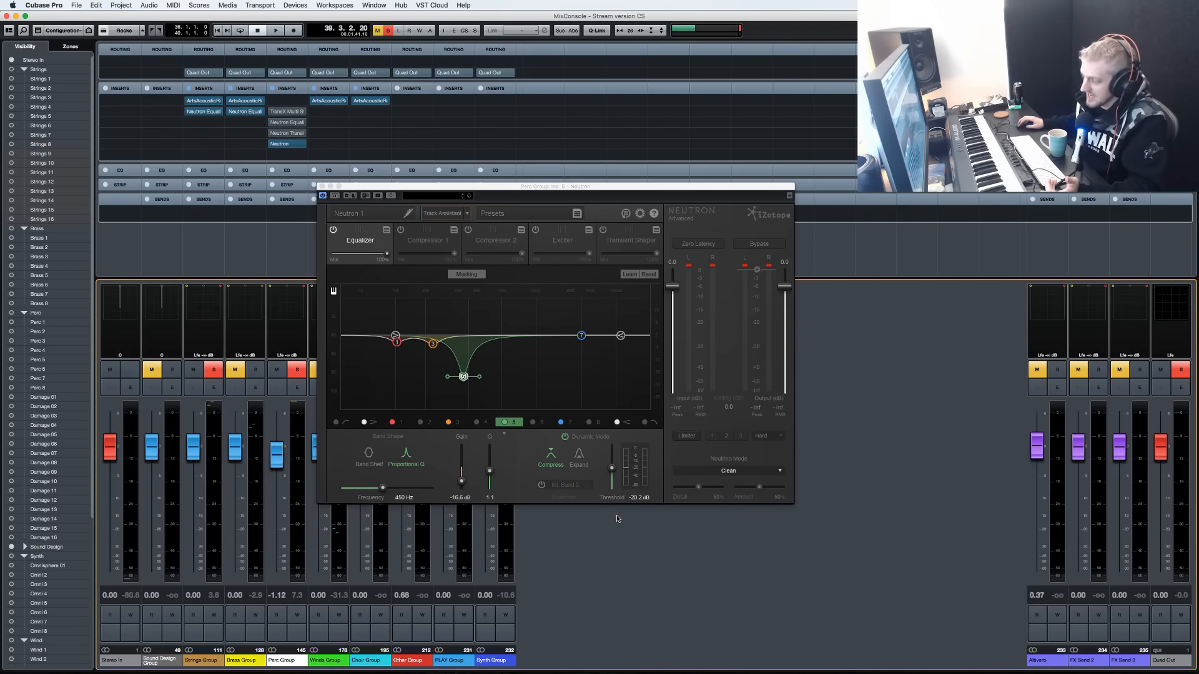
During playback, lower the dynamic threshold of EQ band 5 to -63.3 dB and reduce its cut to -8.7 dB at 459 Hz.
{"action": "key", "text": "space"}
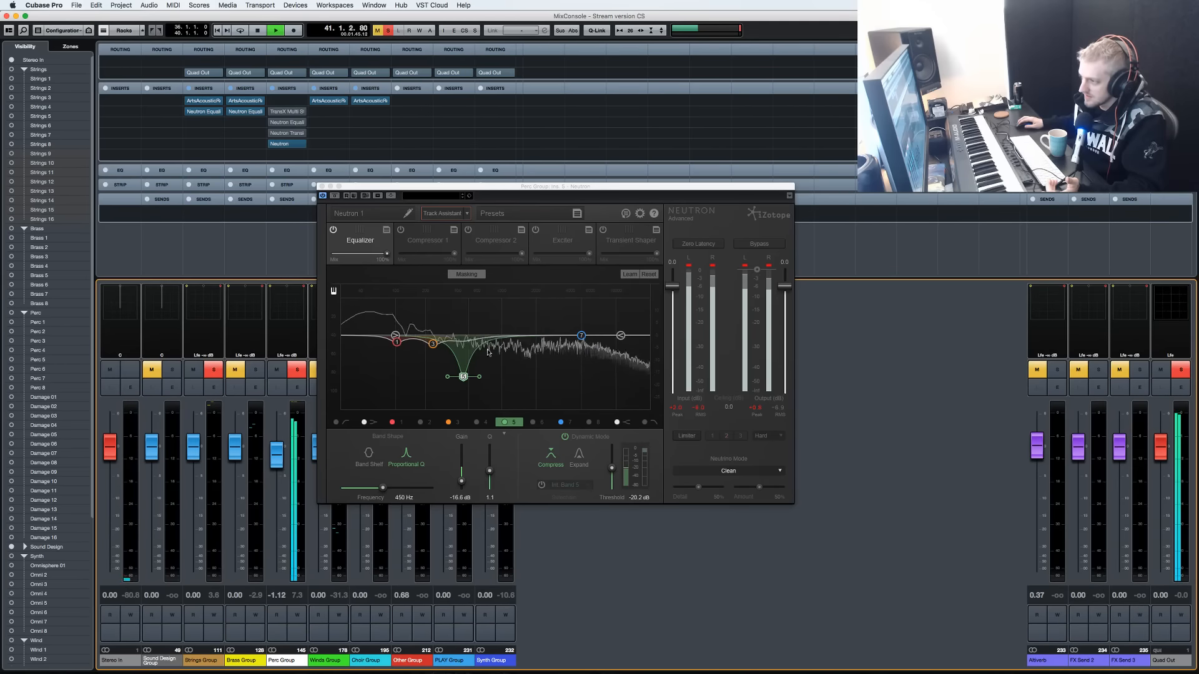
{"action": "left_click_drag", "start_coordinate": [612, 469], "coordinate": [617, 486]}
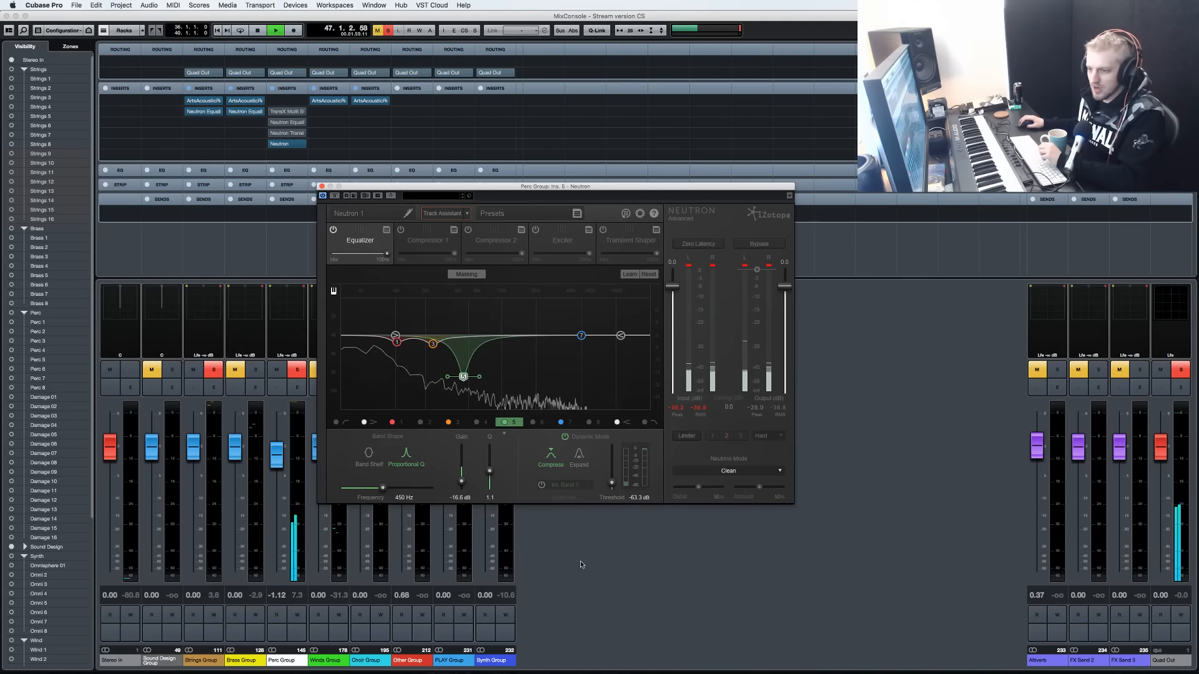
{"action": "left_click", "coordinate": [717, 543]}
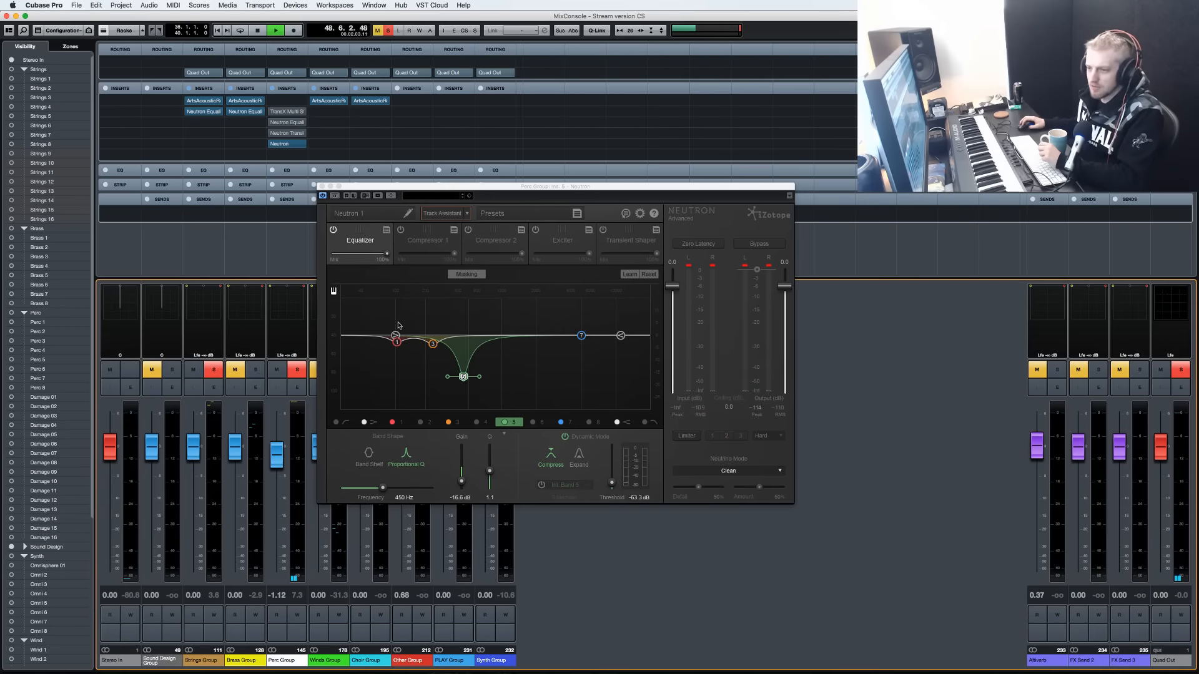
{"action": "left_click_drag", "start_coordinate": [462, 376], "coordinate": [464, 366]}
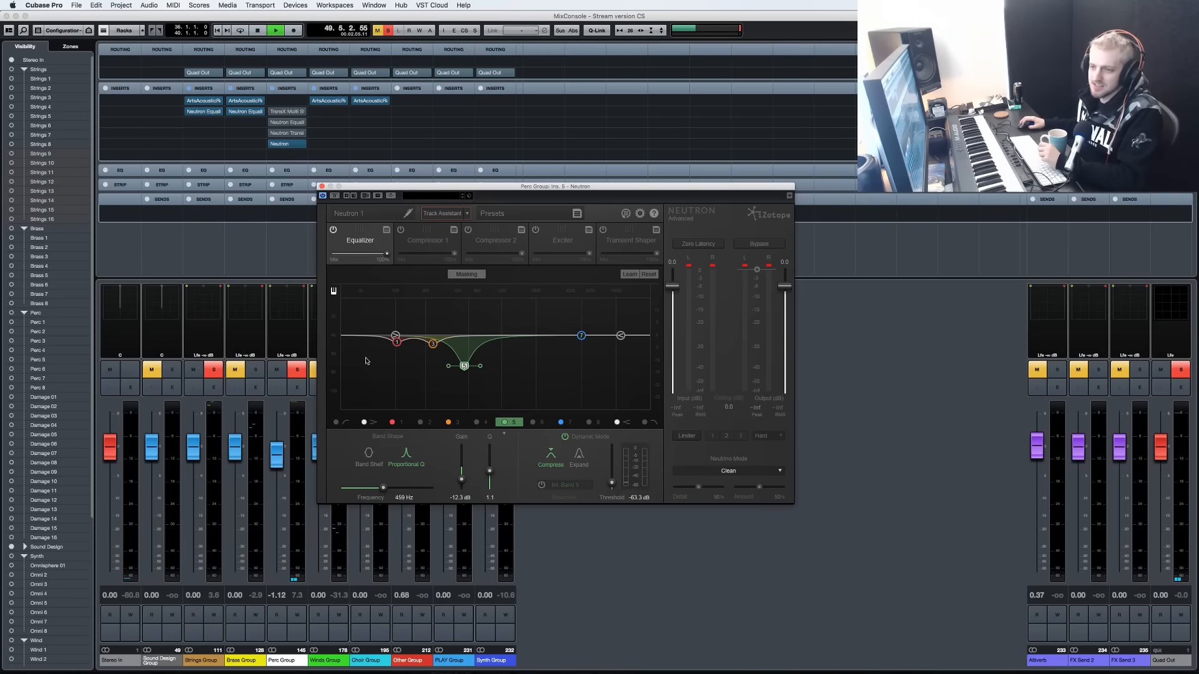
{"action": "key", "text": "super+Tab"}
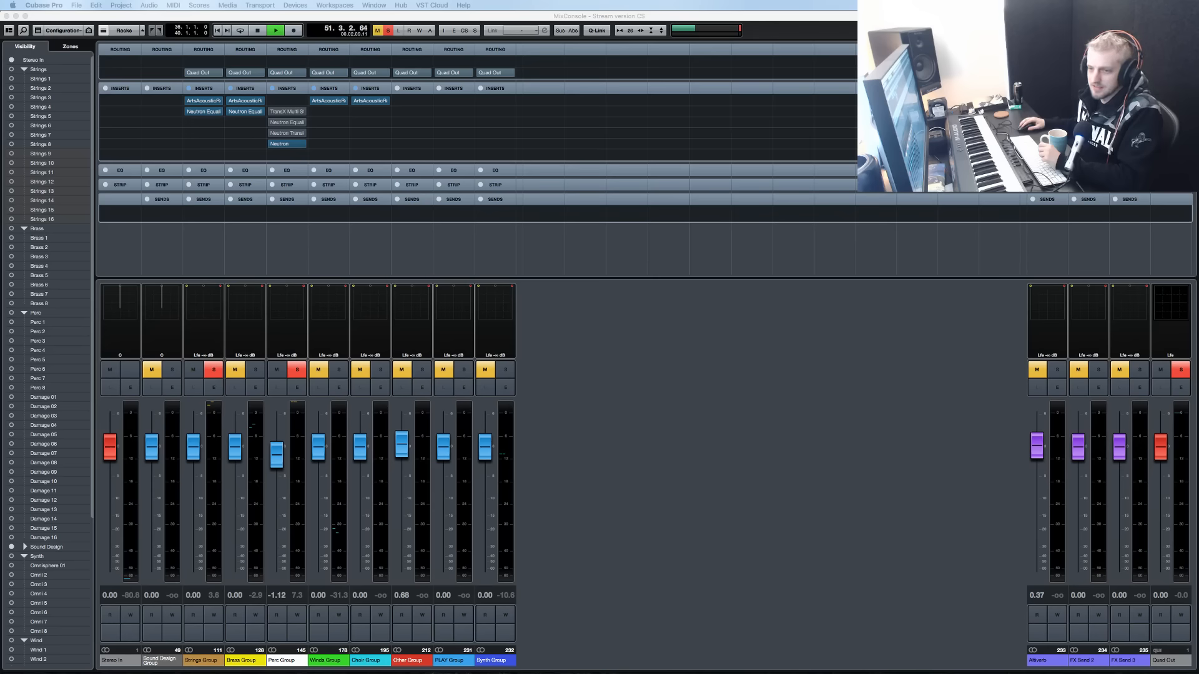
{"action": "left_click", "coordinate": [301, 548]}
{"action": "left_click_drag", "start_coordinate": [466, 367], "coordinate": [467, 359]}
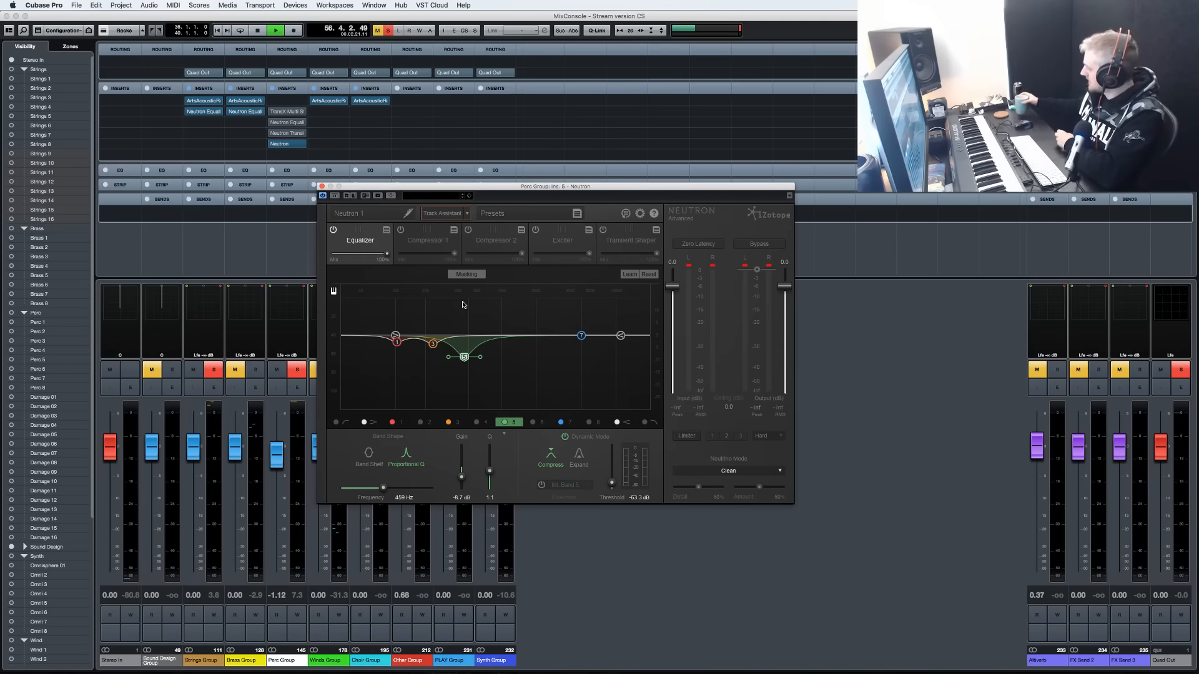
Stop playback, enable Compressor 1, and place the Transient Shaper directly after the Equalizer, ahead of Compressor 1.
{"action": "left_click", "coordinate": [433, 244]}
{"action": "left_click", "coordinate": [401, 230]}
{"action": "key", "text": "space"}
{"action": "left_click", "coordinate": [401, 230]}
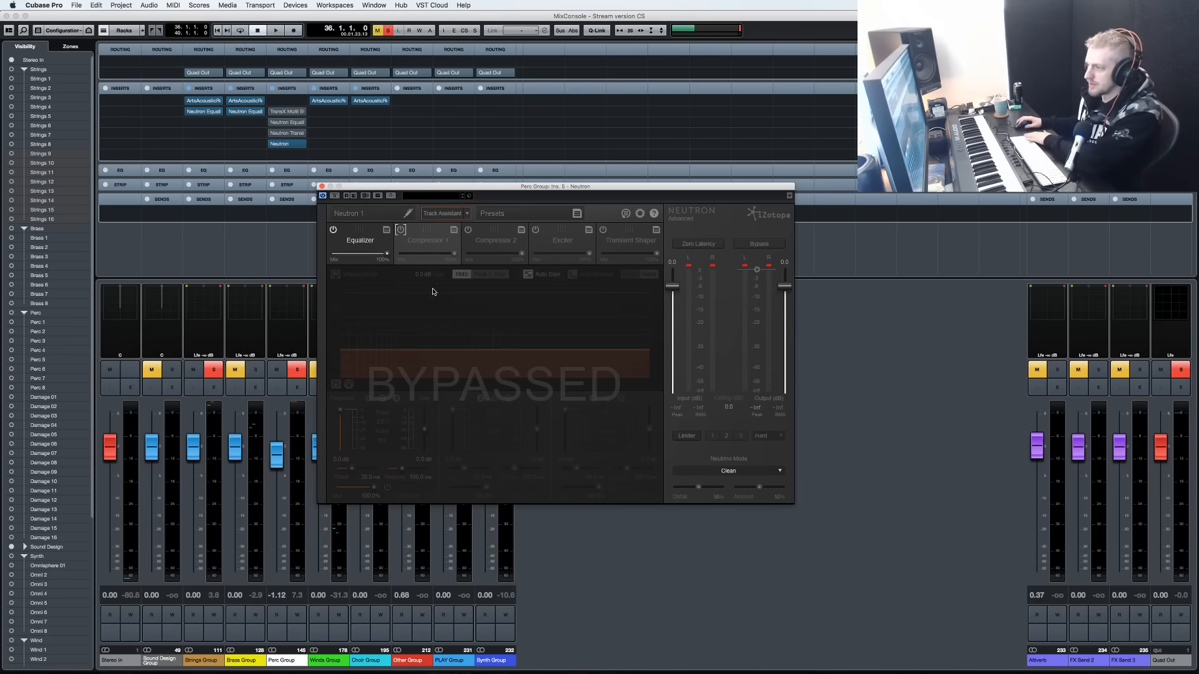
{"action": "key", "text": "space"}
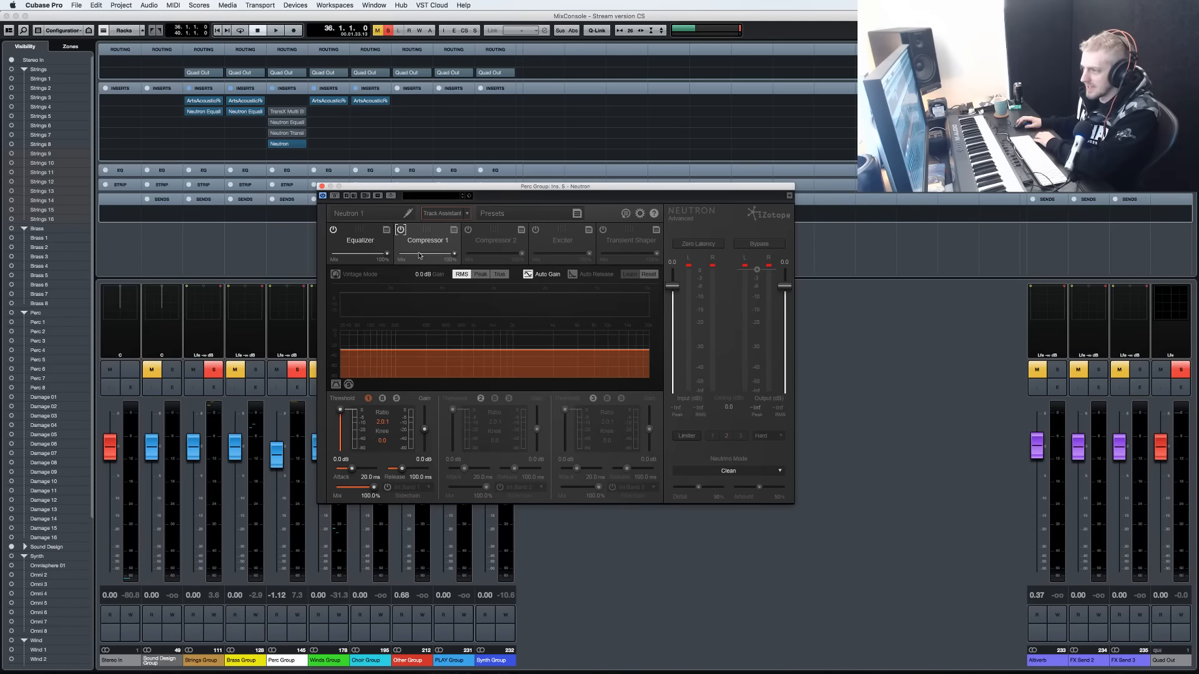
{"action": "left_click_drag", "start_coordinate": [623, 245], "coordinate": [485, 243]}
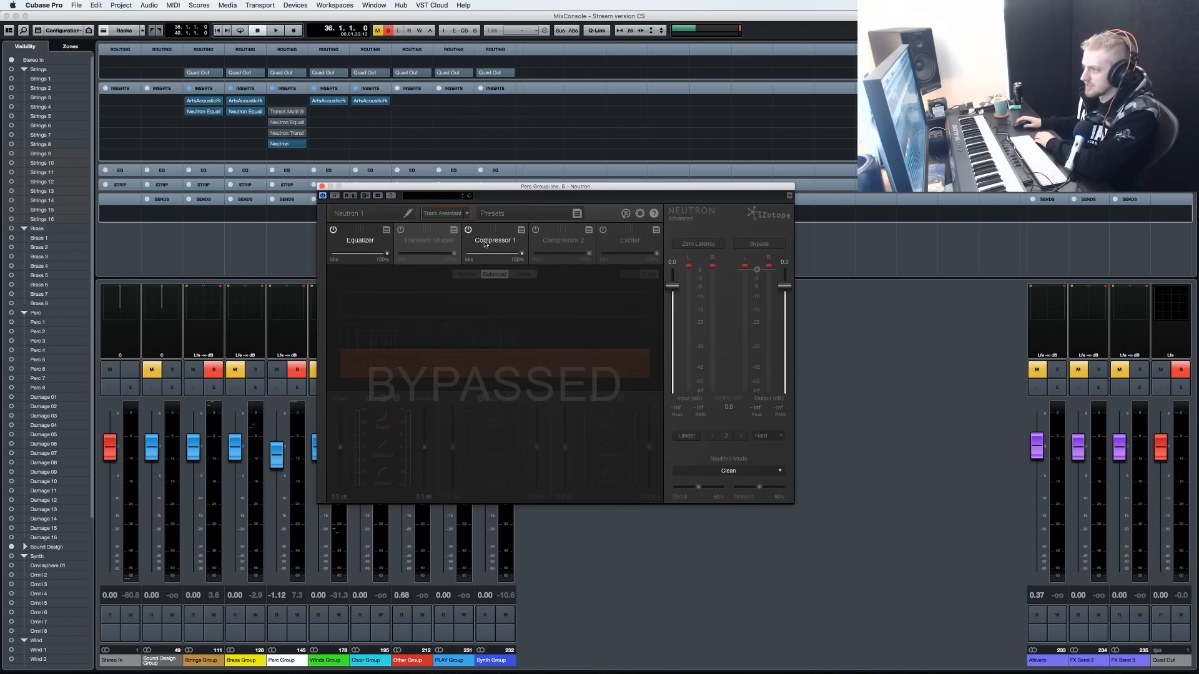
{"action": "left_click", "coordinate": [484, 246]}
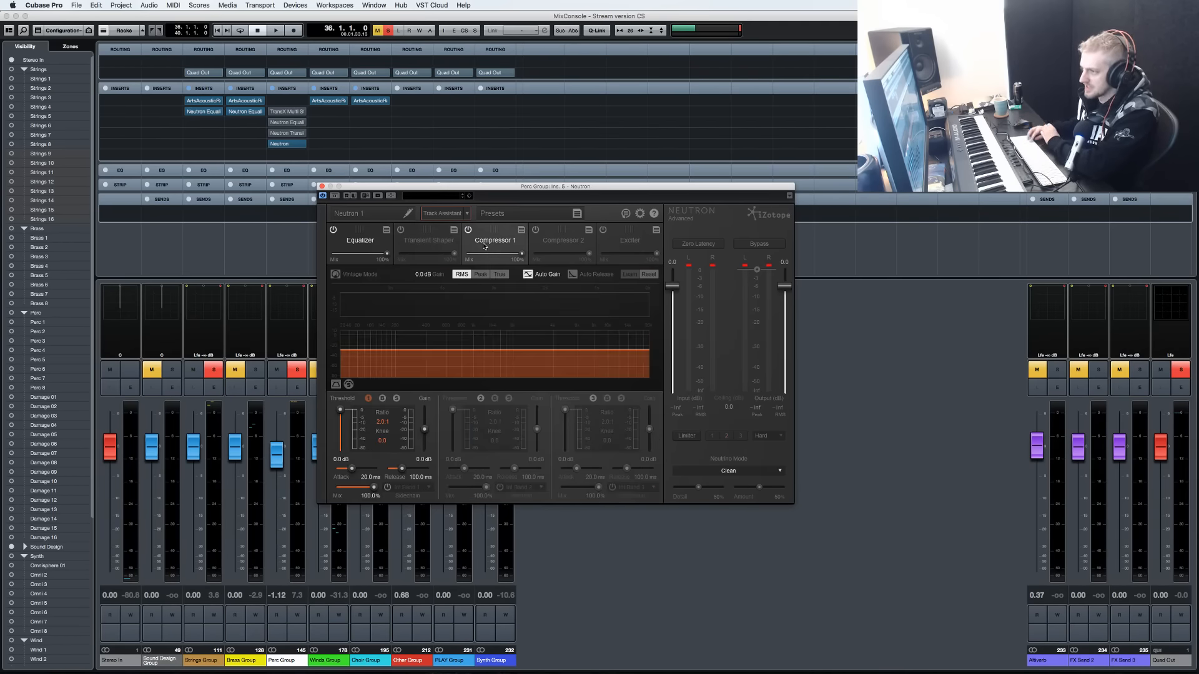
Start playback and add a second band to Compressor 1, with the crossover in the low end of the spectrum.
{"action": "left_click", "coordinate": [859, 596]}
{"action": "key", "text": "space"}
{"action": "left_click", "coordinate": [396, 401]}
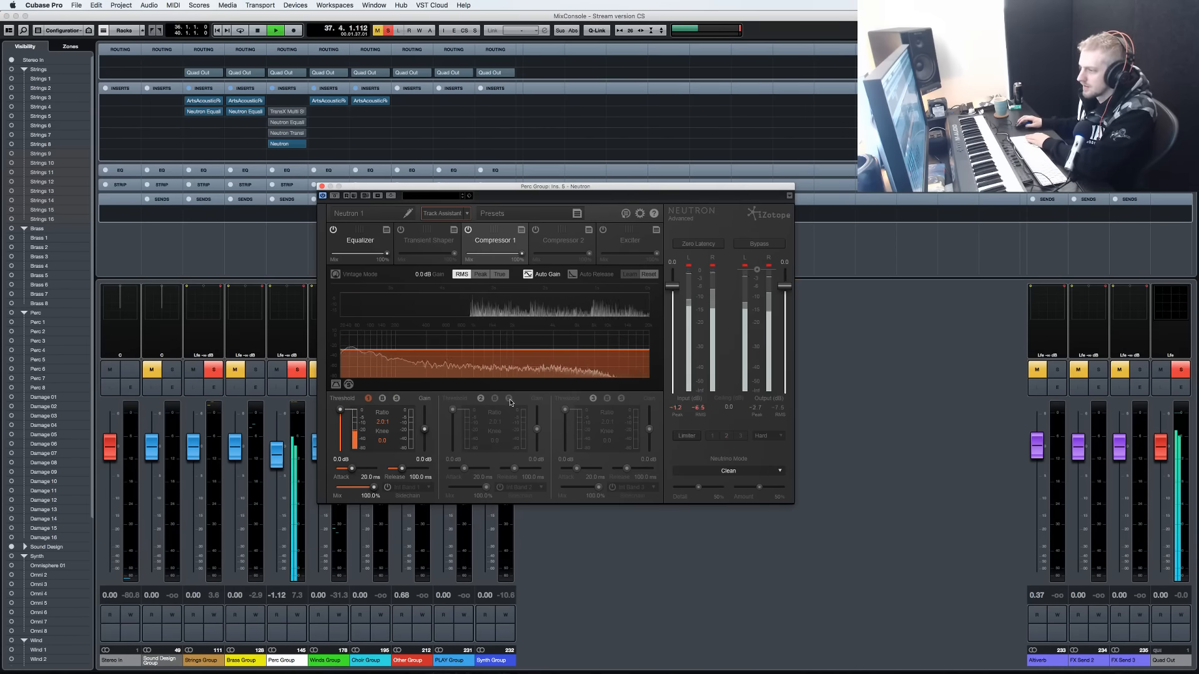
{"action": "left_click", "coordinate": [451, 412]}
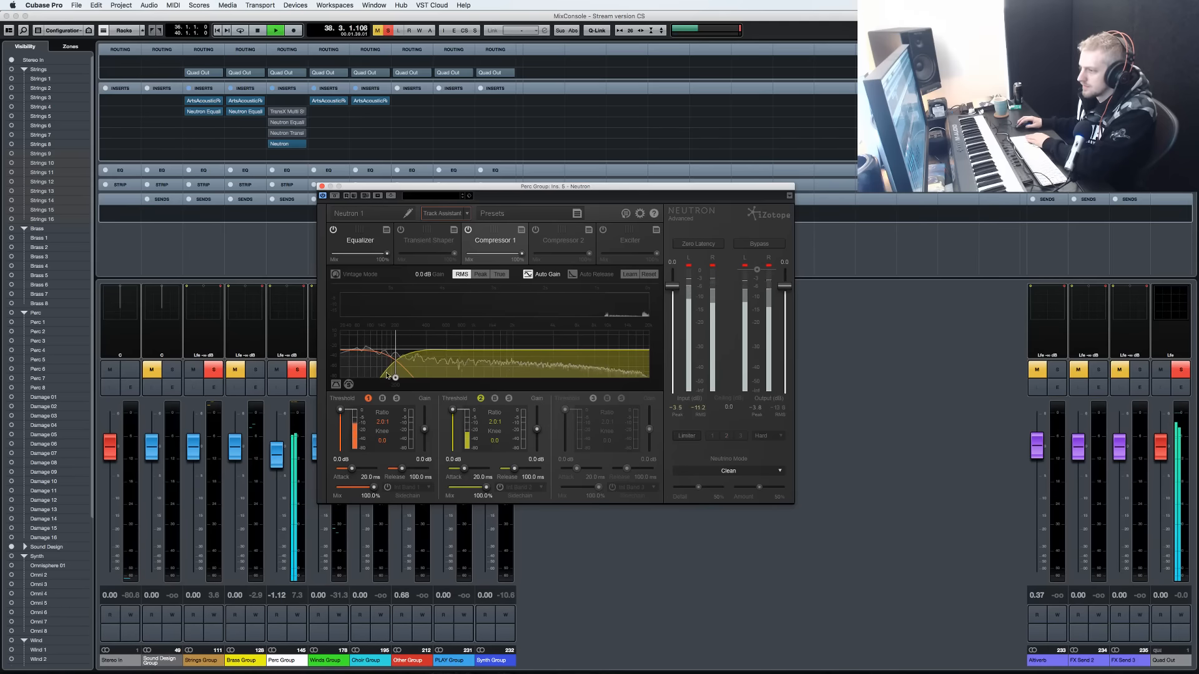
{"action": "mouse_move", "coordinate": [395, 377]}
{"action": "left_mouse_down"}
{"action": "mouse_move", "coordinate": [436, 379]}
{"action": "mouse_move", "coordinate": [395, 378]}
{"action": "left_mouse_up"}
Solo Compressor 1's band 1 and set its attack to 500 ms, release to 0.10 ms, threshold to -47.7 dB and gain to -5.7 dB.
{"action": "left_click", "coordinate": [397, 400]}
{"action": "mouse_move", "coordinate": [354, 471]}
{"action": "left_mouse_down"}
{"action": "mouse_move", "coordinate": [384, 470]}
{"action": "mouse_move", "coordinate": [373, 467]}
{"action": "left_mouse_up"}
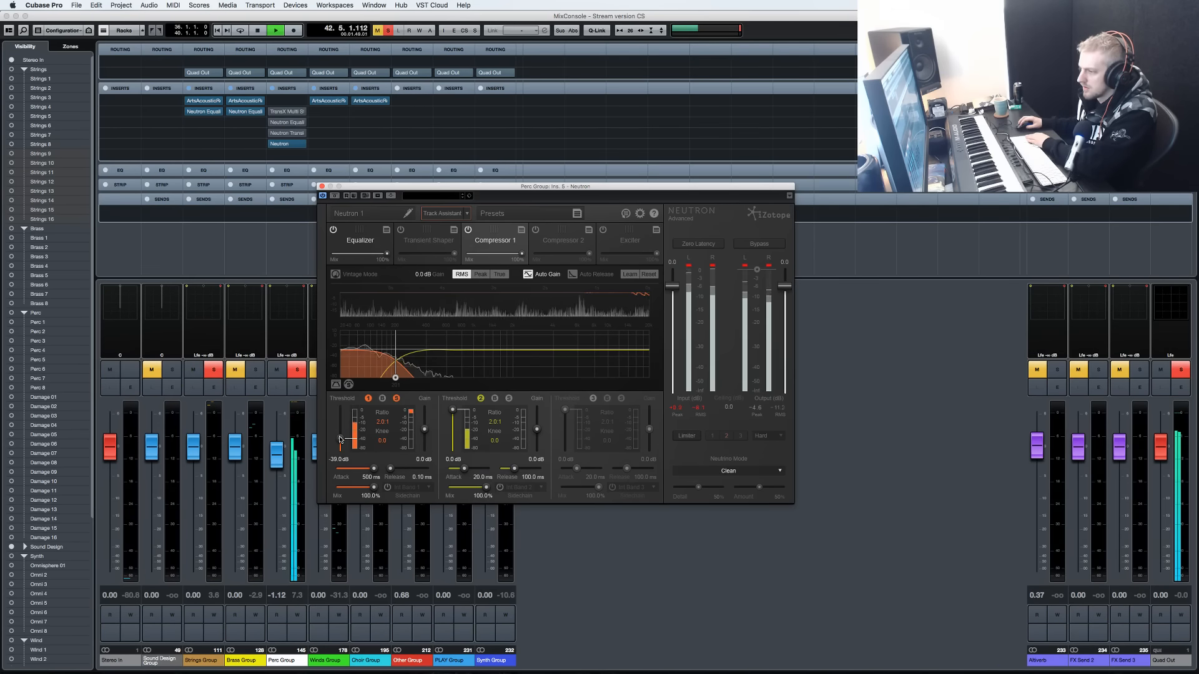
{"action": "left_click_drag", "start_coordinate": [341, 444], "coordinate": [341, 442]}
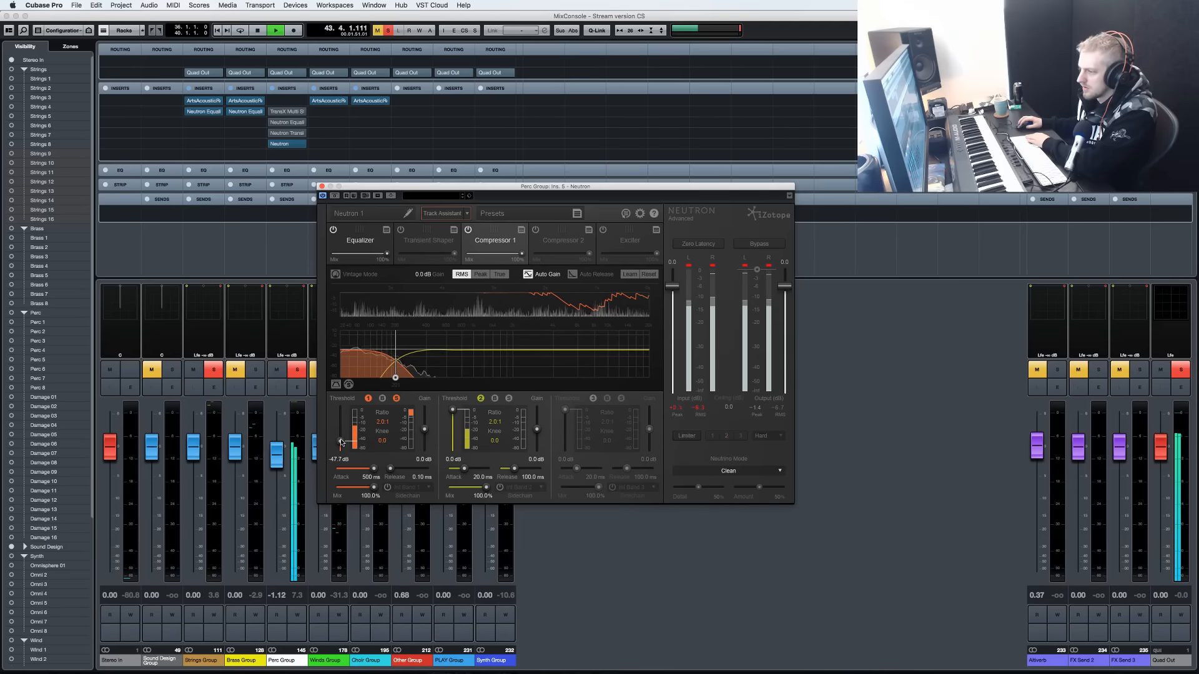
{"action": "left_click_drag", "start_coordinate": [374, 486], "coordinate": [386, 486]}
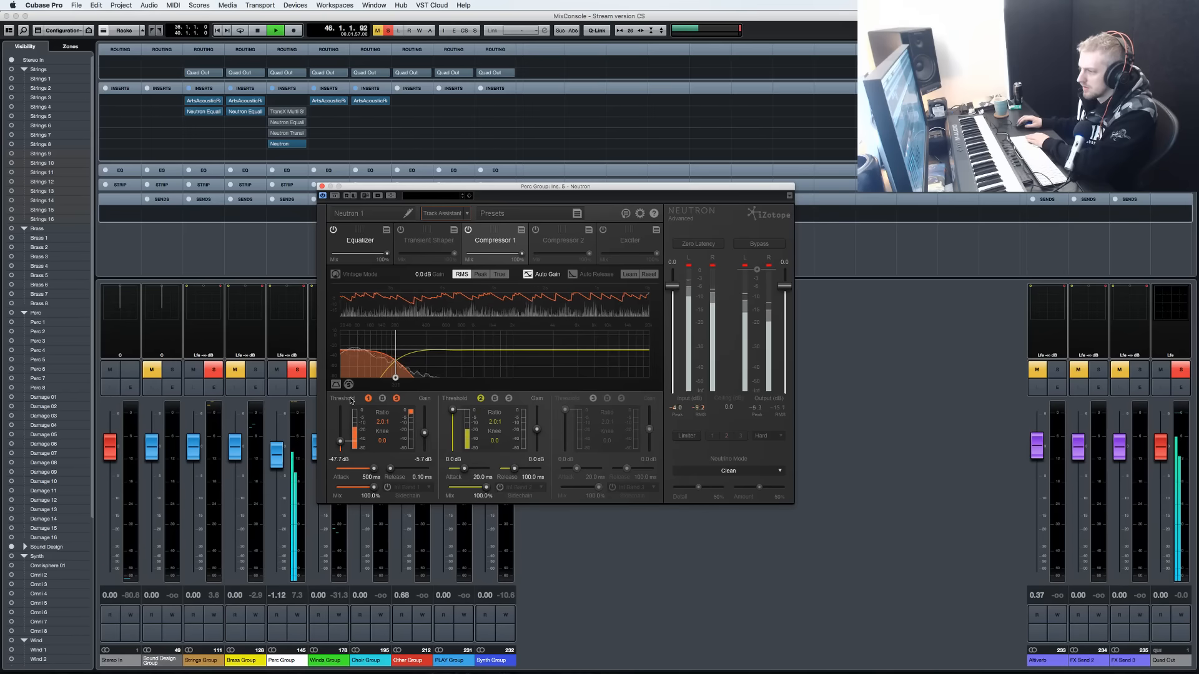
Solo Compressor 1's band 2 and set its attack to 193 ms, release to 42.29 ms and threshold to -27.3 dB.
{"action": "left_click", "coordinate": [509, 399]}
{"action": "left_click_drag", "start_coordinate": [464, 468], "coordinate": [507, 474]}
{"action": "left_click_drag", "start_coordinate": [453, 410], "coordinate": [454, 439]}
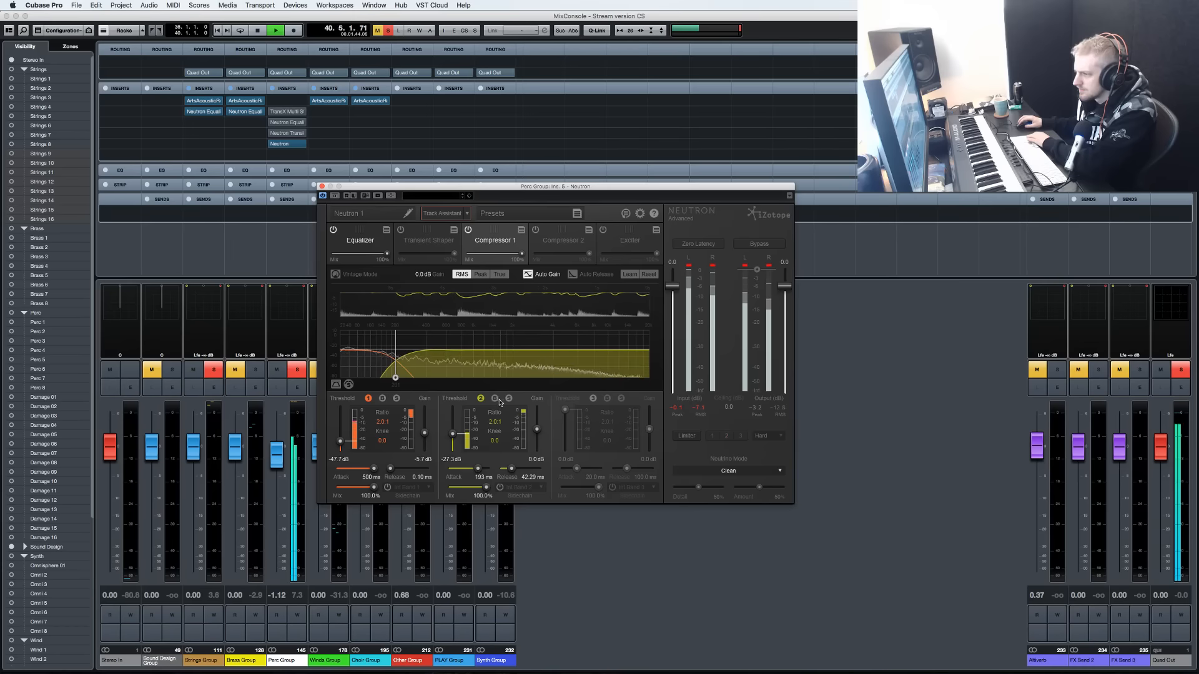
Set Compressor 1's soloed band 1 to 0.0 dB gain, -20.1 dB threshold, 94.5 ms attack and 0.93 ms release while playing from bar 36.
{"action": "left_click_drag", "start_coordinate": [425, 433], "coordinate": [424, 431]}
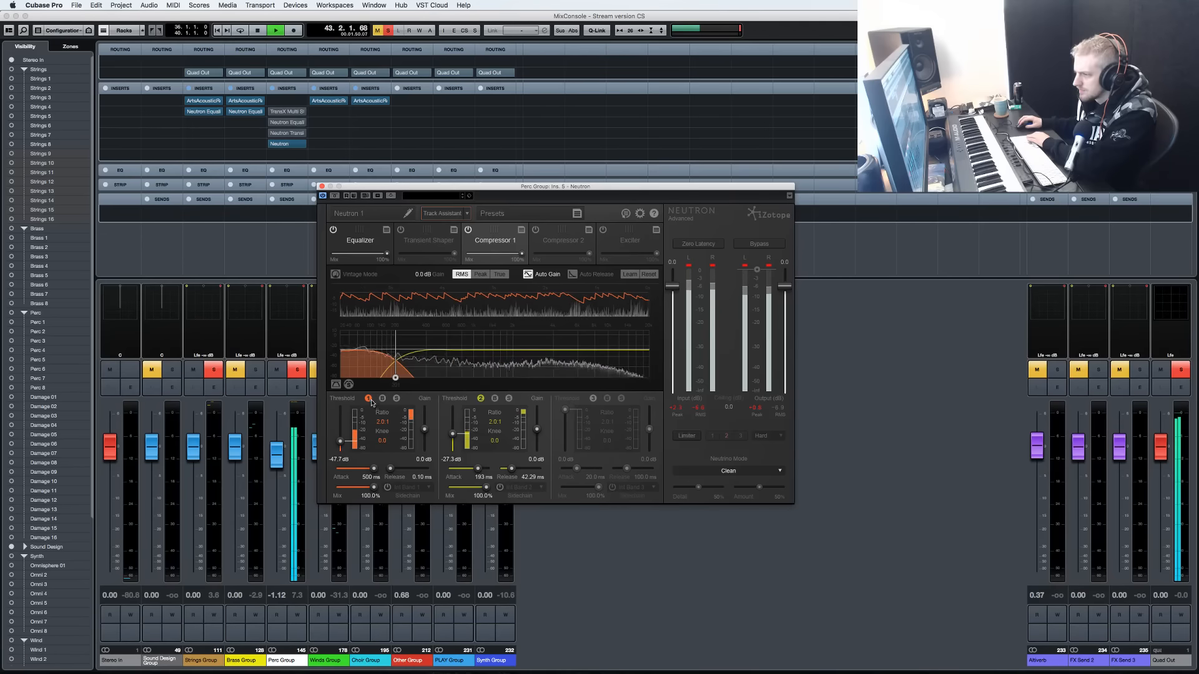
{"action": "left_click", "coordinate": [396, 399]}
{"action": "left_click_drag", "start_coordinate": [339, 441], "coordinate": [342, 427]}
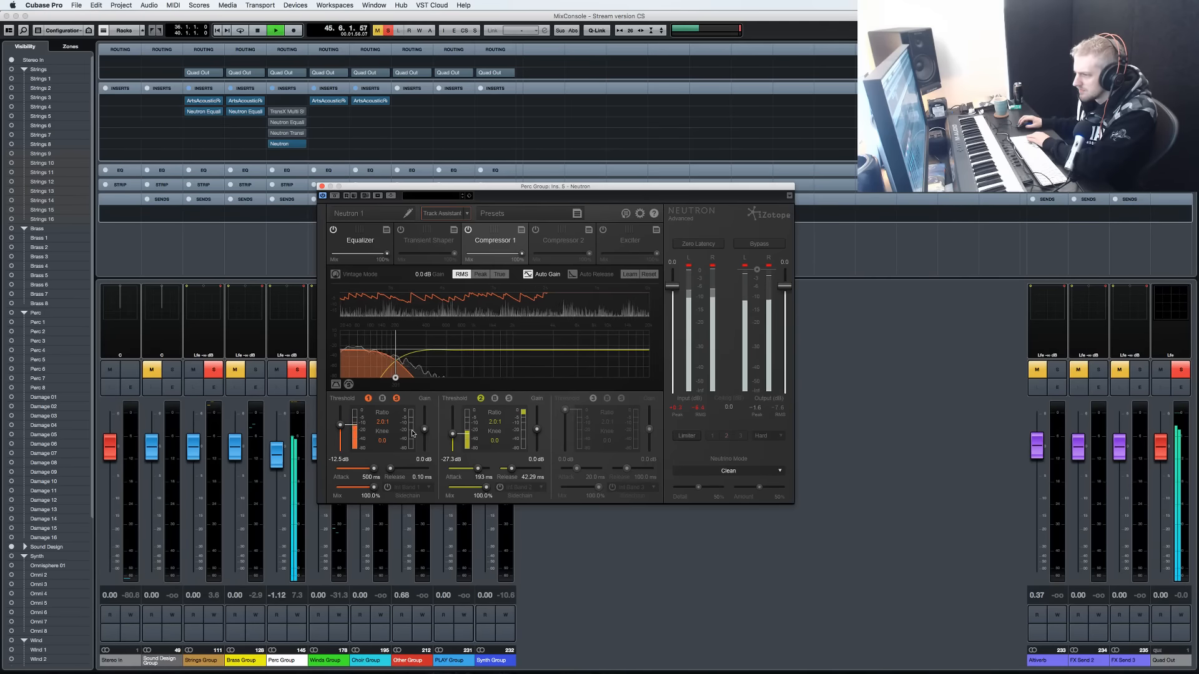
{"action": "left_click_drag", "start_coordinate": [373, 466], "coordinate": [364, 463]}
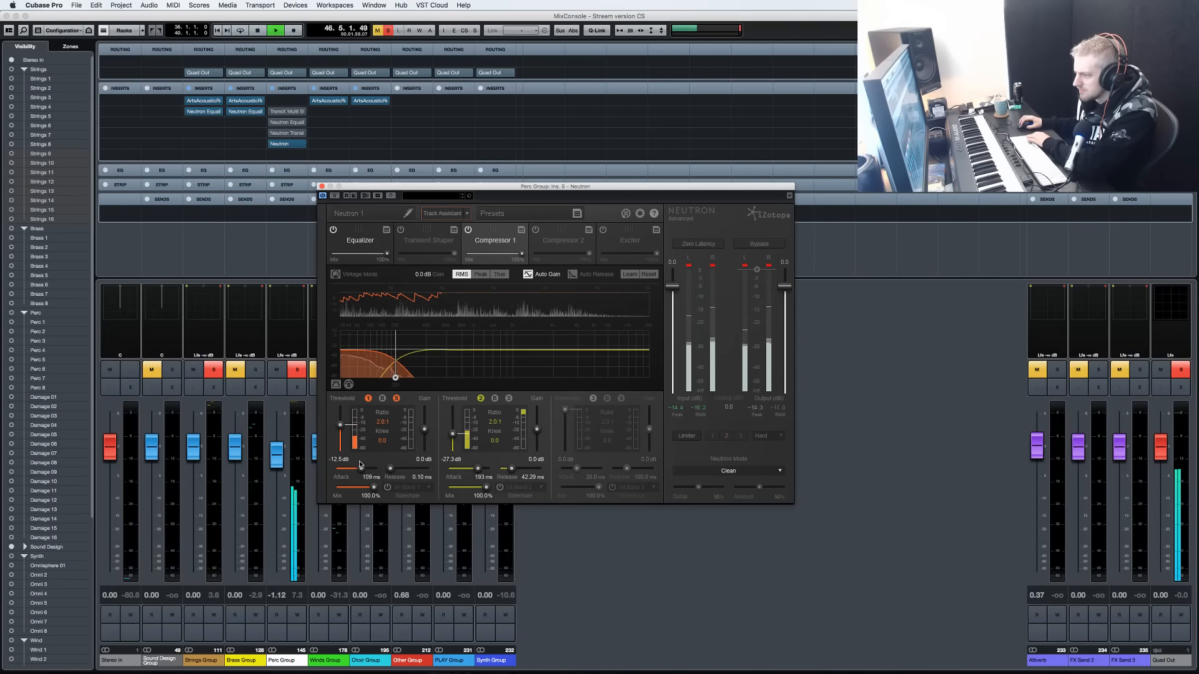
{"action": "left_click_drag", "start_coordinate": [364, 463], "coordinate": [395, 473]}
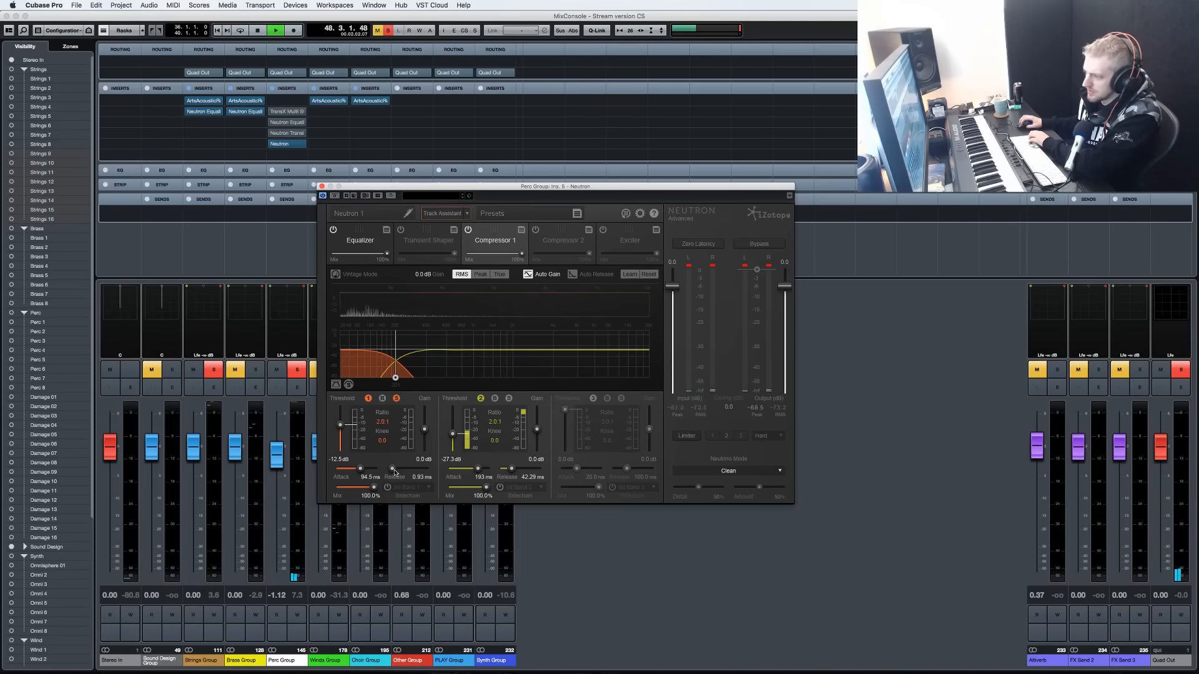
{"action": "left_click", "coordinate": [633, 540]}
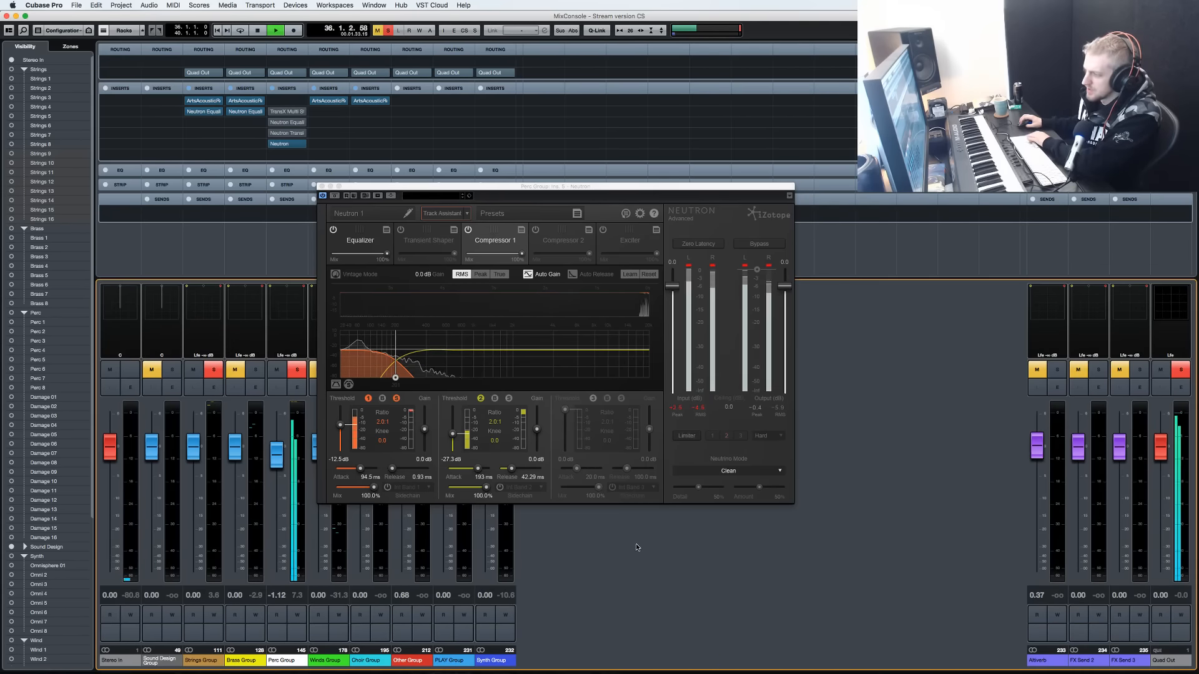
{"action": "left_click", "coordinate": [339, 425]}
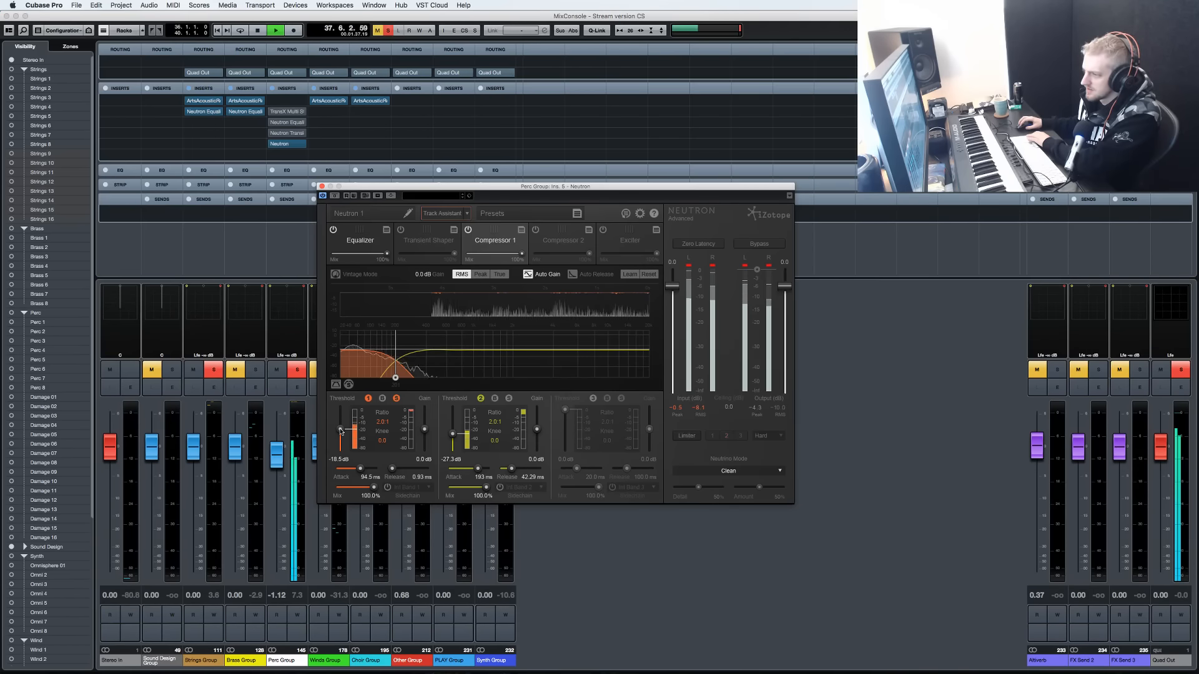
{"action": "left_click_drag", "start_coordinate": [340, 429], "coordinate": [341, 432]}
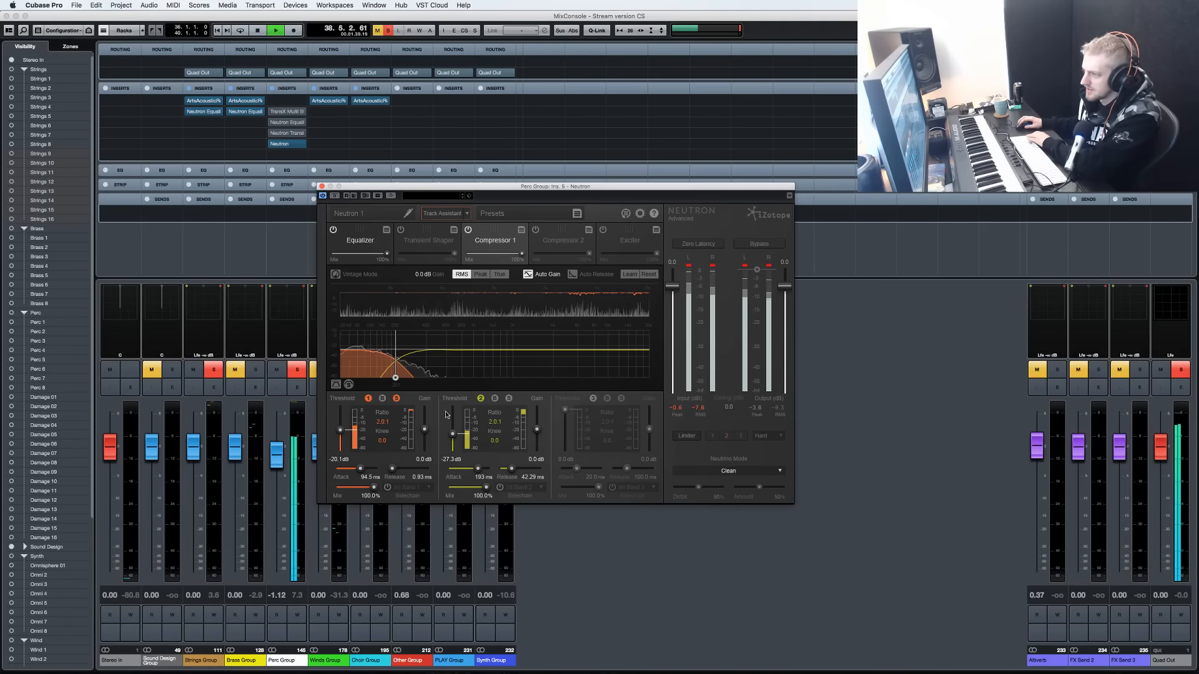
Solo Compressor 1's band 2 to set its attack to 205 ms, then unsolo it and stop playback.
{"action": "left_click", "coordinate": [509, 399]}
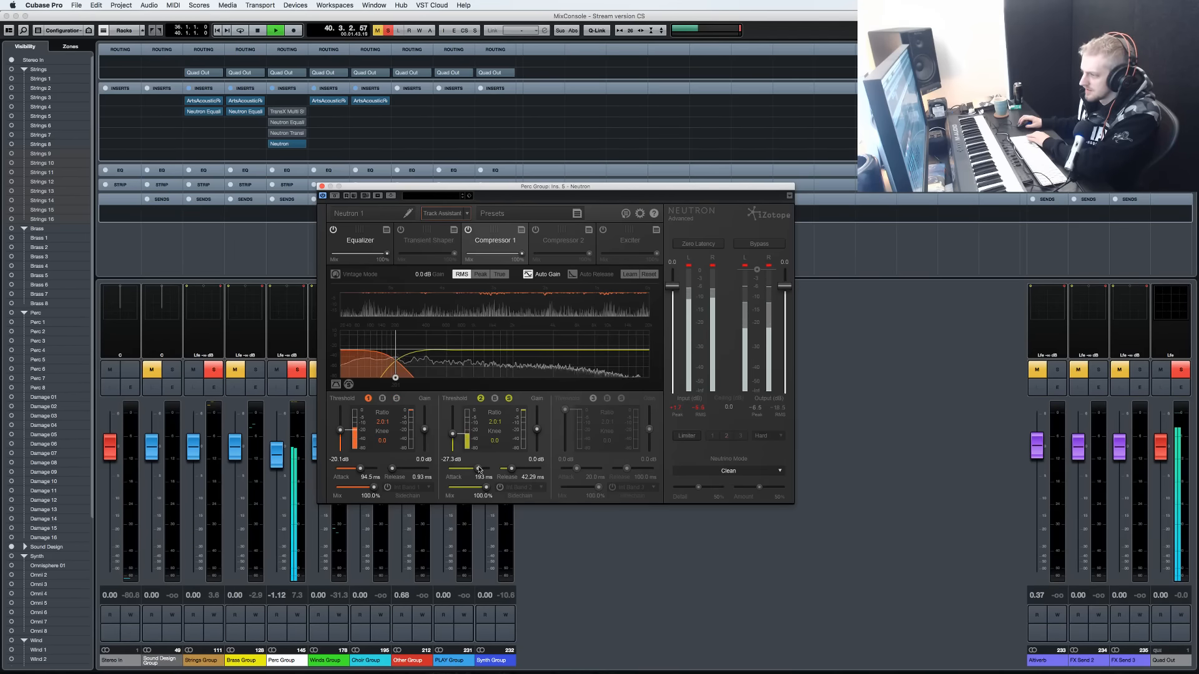
{"action": "left_click_drag", "start_coordinate": [445, 436], "coordinate": [454, 435]}
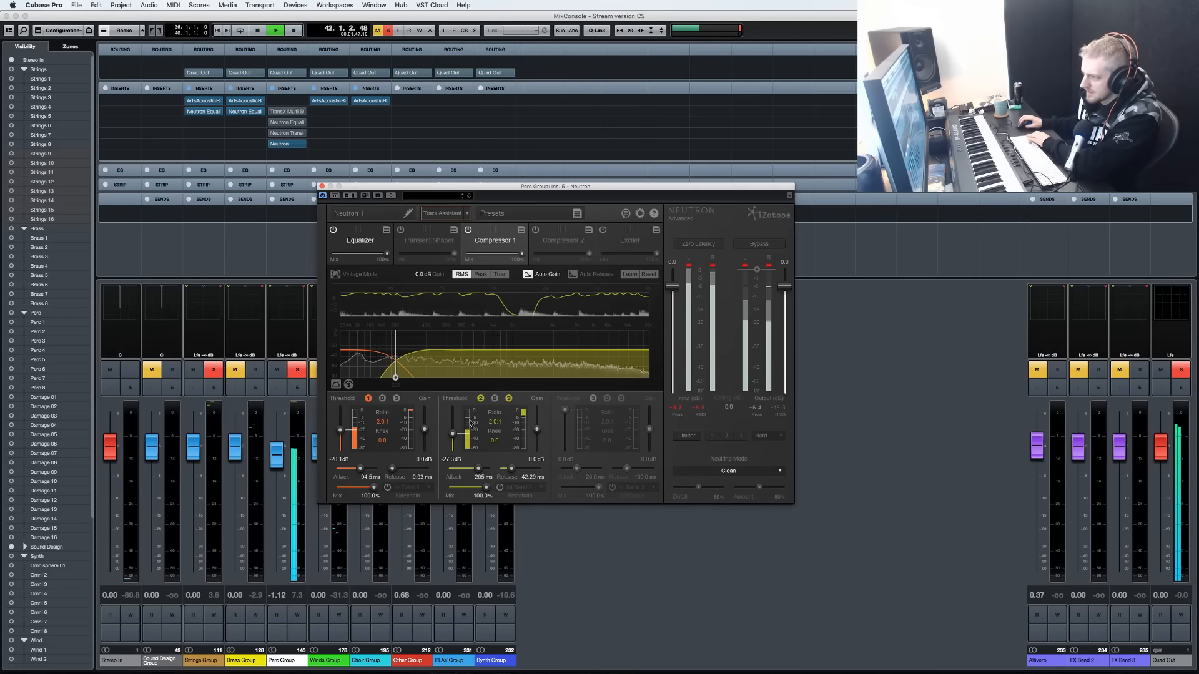
{"action": "left_click", "coordinate": [509, 397]}
{"action": "key", "text": "space"}
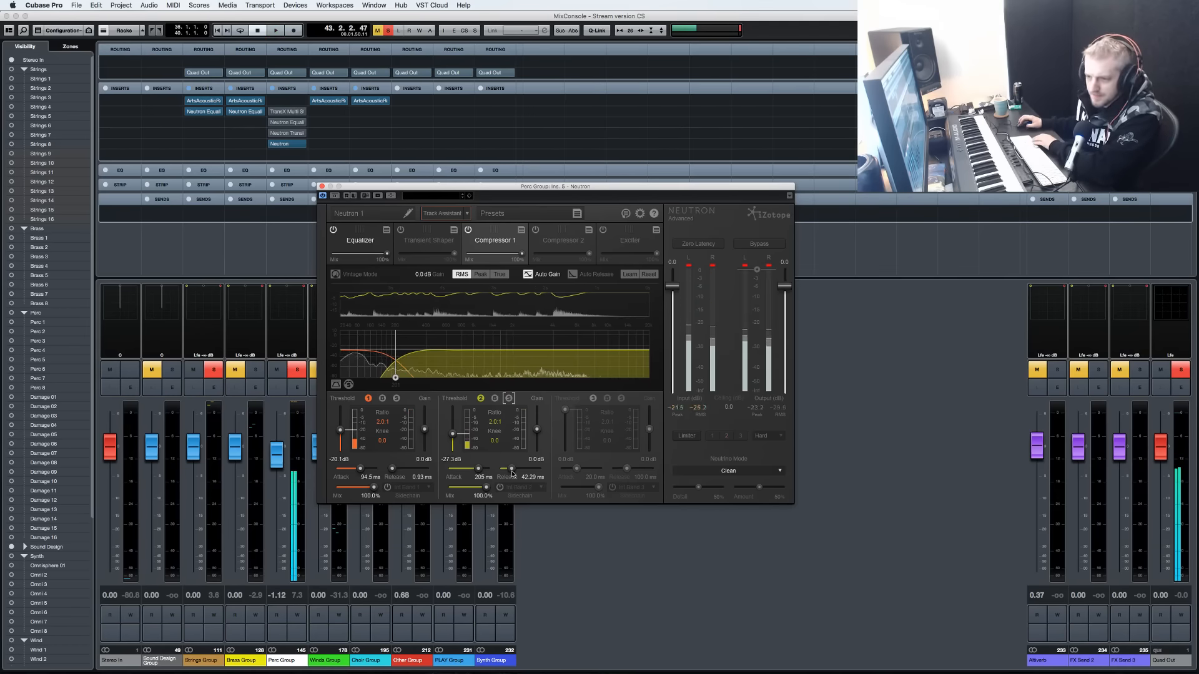
Enable the Transient Shaper and, during playback, set its attack to 15.0 dB and sustain to -15.0 dB.
{"action": "left_click", "coordinate": [427, 241]}
{"action": "left_click", "coordinate": [401, 230]}
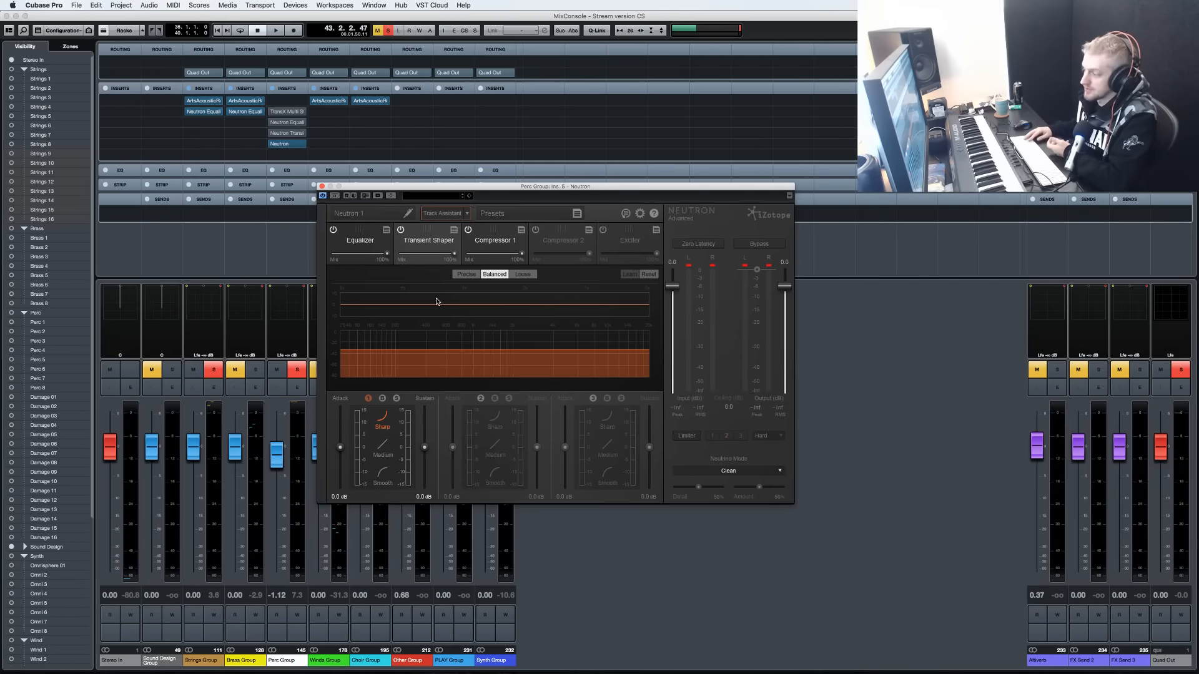
{"action": "key", "text": "space"}
{"action": "left_click_drag", "start_coordinate": [340, 447], "coordinate": [344, 403]}
{"action": "left_click_drag", "start_coordinate": [424, 447], "coordinate": [424, 487]}
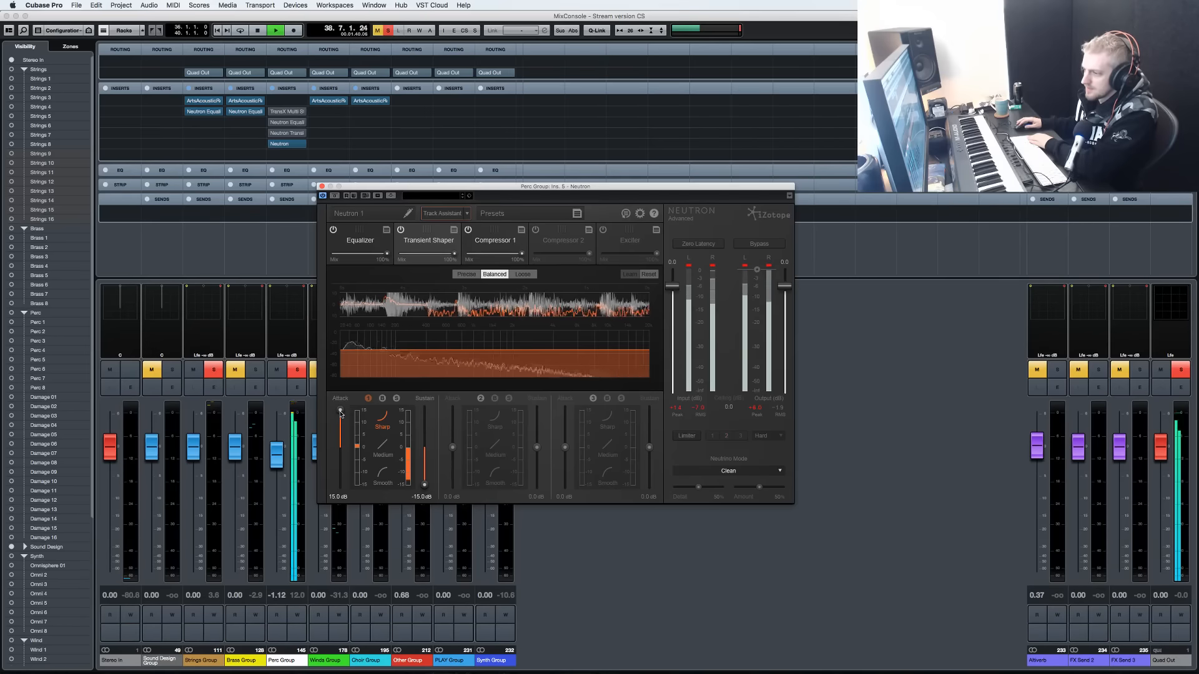
Stop playback and reset the Transient Shaper's attack and sustain to 0.0 dB.
{"action": "left_click", "coordinate": [611, 630]}
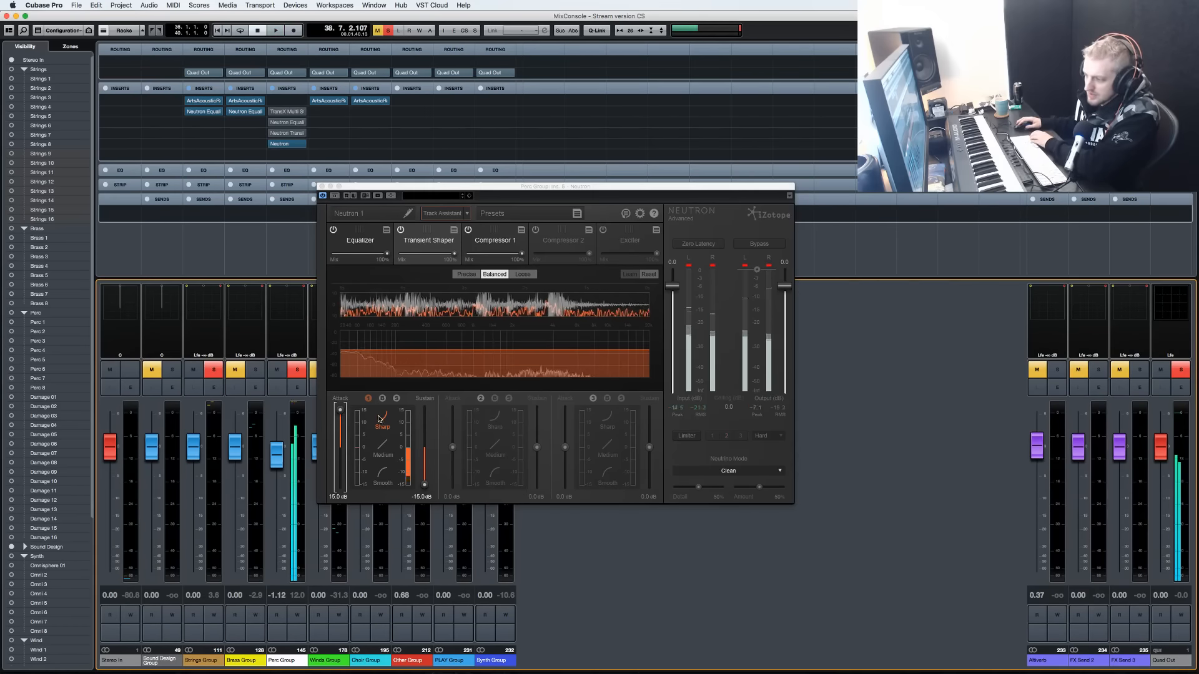
{"action": "left_click_drag", "start_coordinate": [340, 411], "coordinate": [340, 446]}
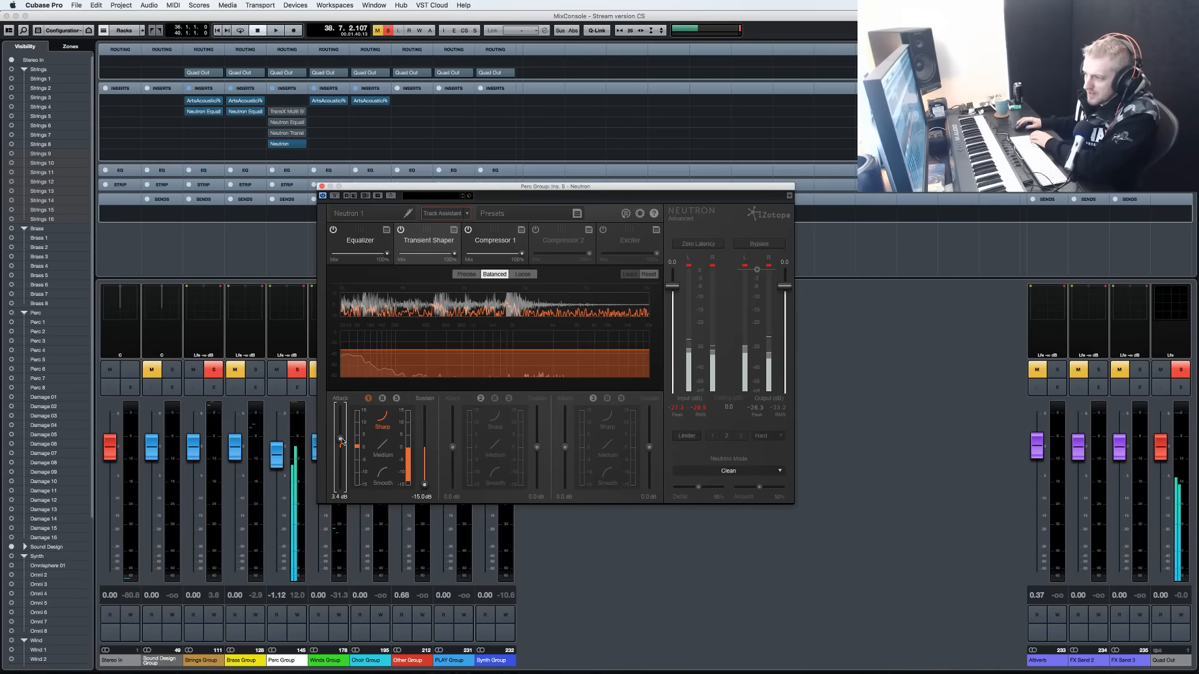
{"action": "double_click", "coordinate": [425, 486]}
{"action": "double_click", "coordinate": [340, 446]}
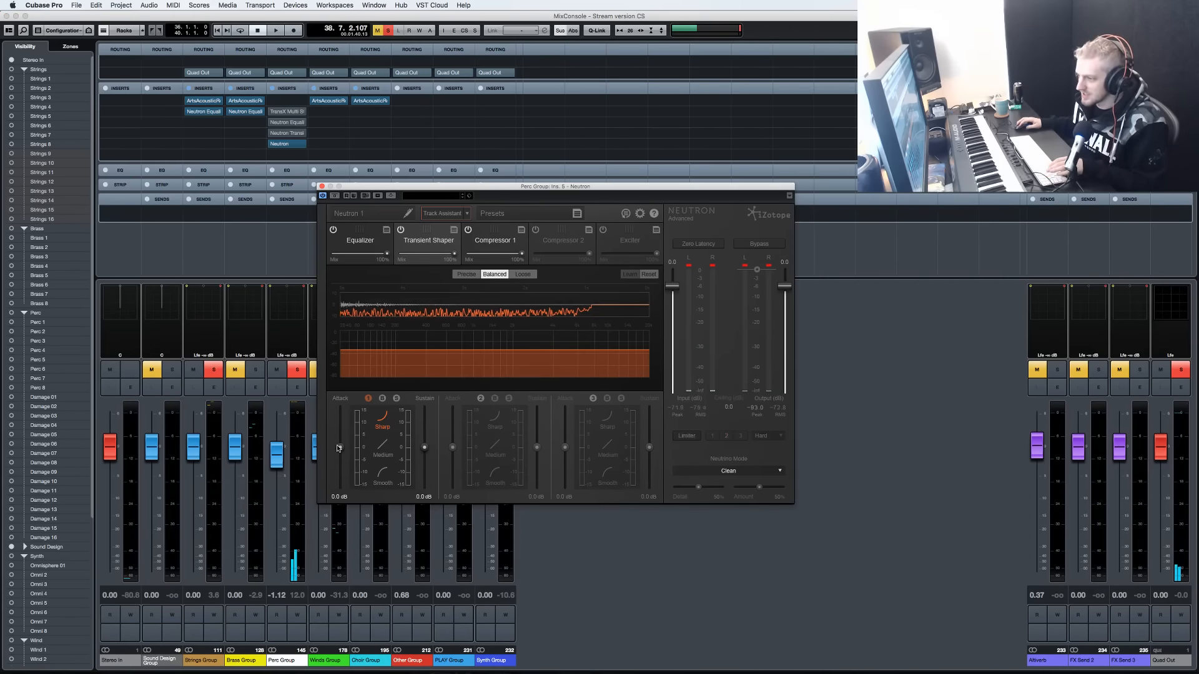
Enable the Transient Shaper's band 2 and adjust its crossover with band 1 while soloing band 1 during playback, then stop playback.
{"action": "left_click", "coordinate": [480, 399]}
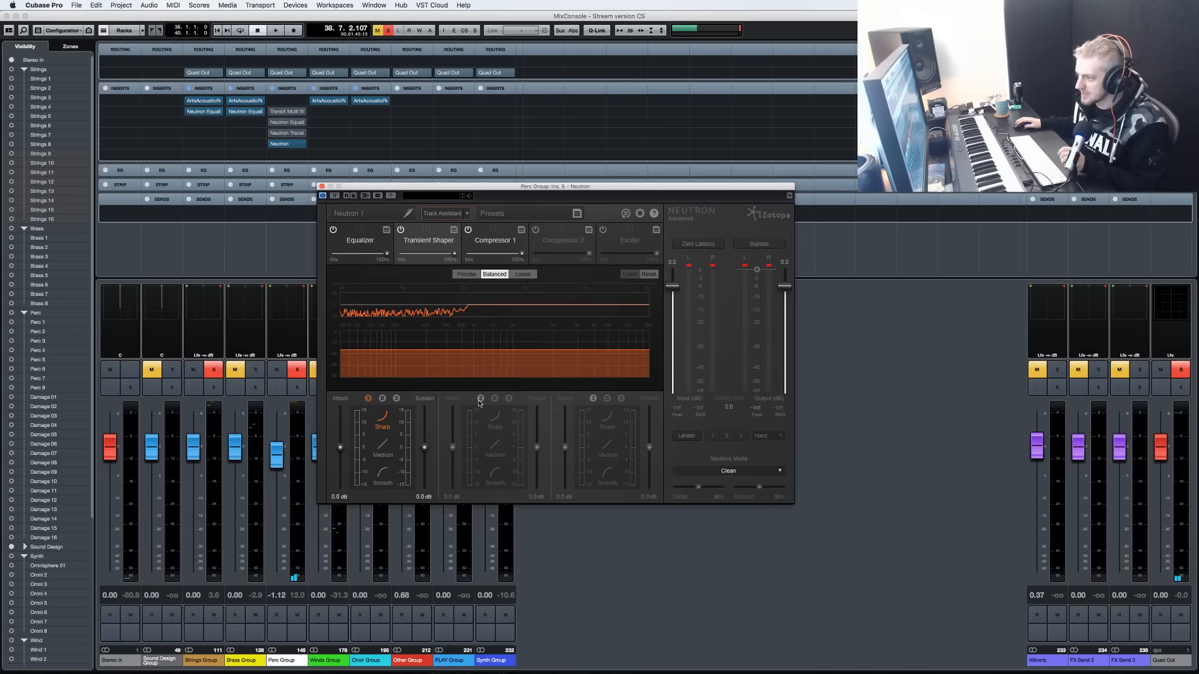
{"action": "left_click_drag", "start_coordinate": [395, 378], "coordinate": [373, 377]}
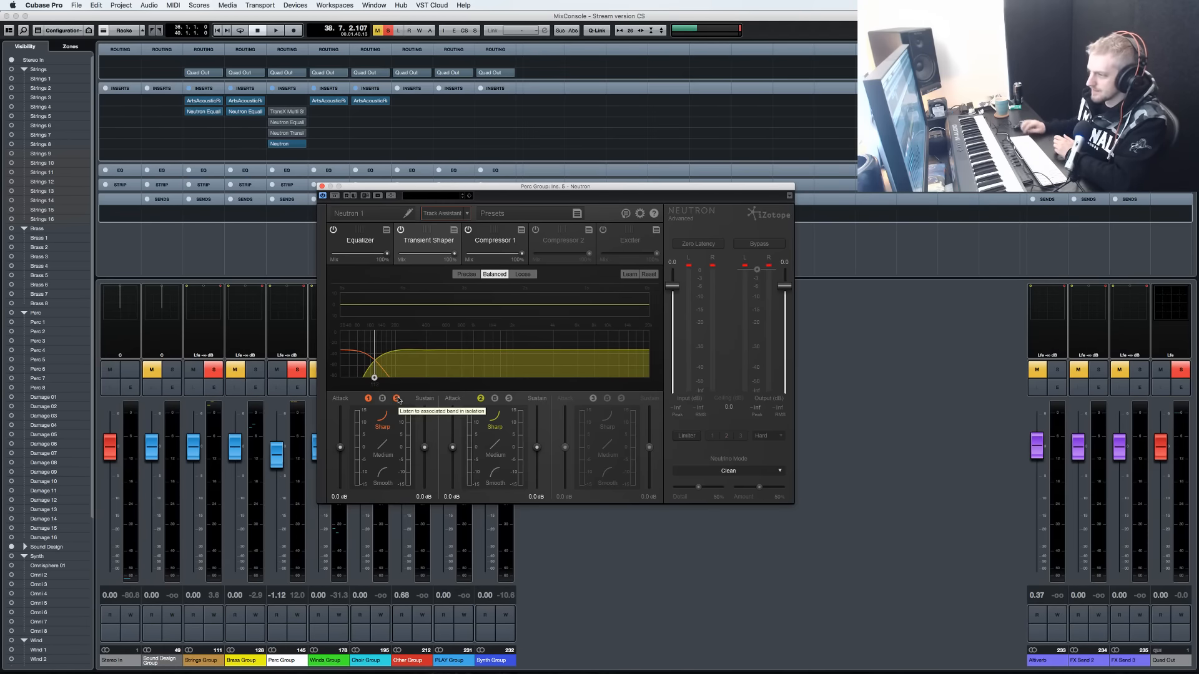
{"action": "left_click", "coordinate": [536, 620]}
{"action": "key", "text": "space"}
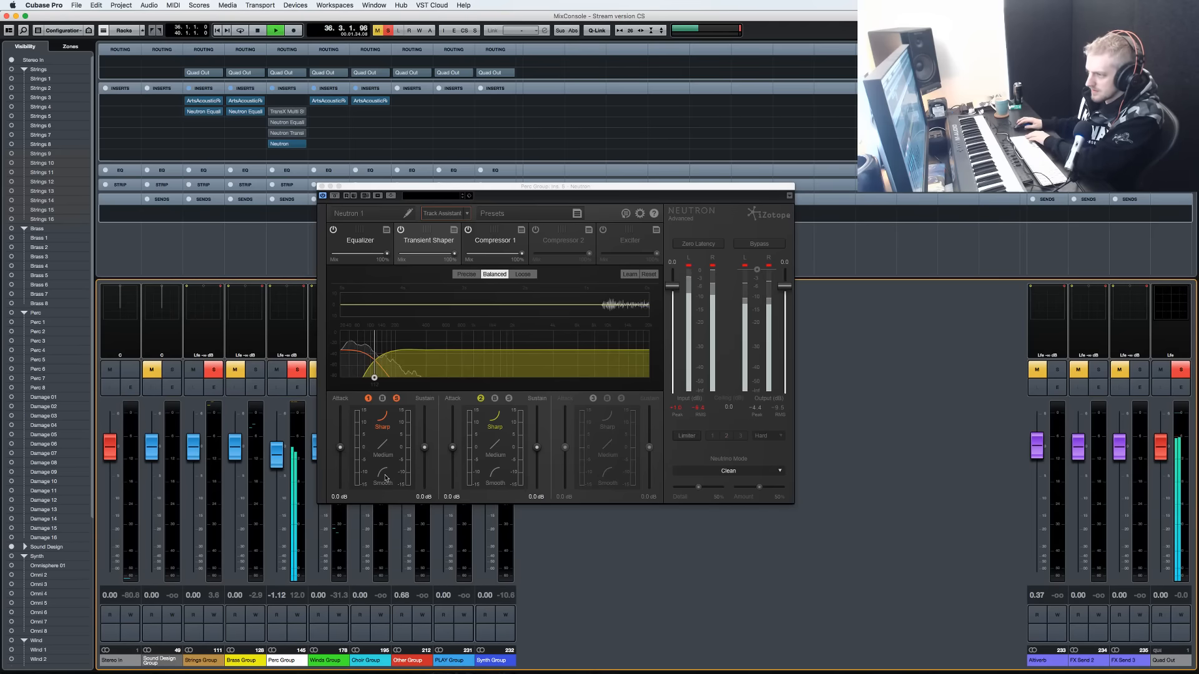
{"action": "left_click_drag", "start_coordinate": [374, 377], "coordinate": [384, 379]}
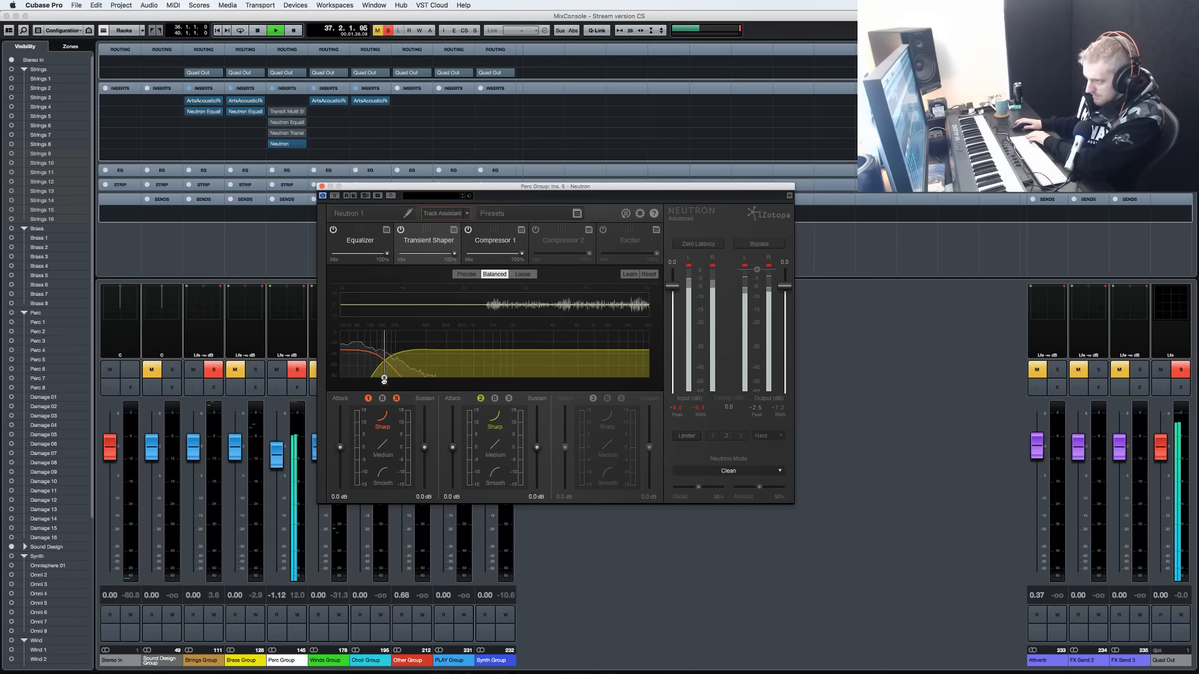
{"action": "key", "text": "space"}
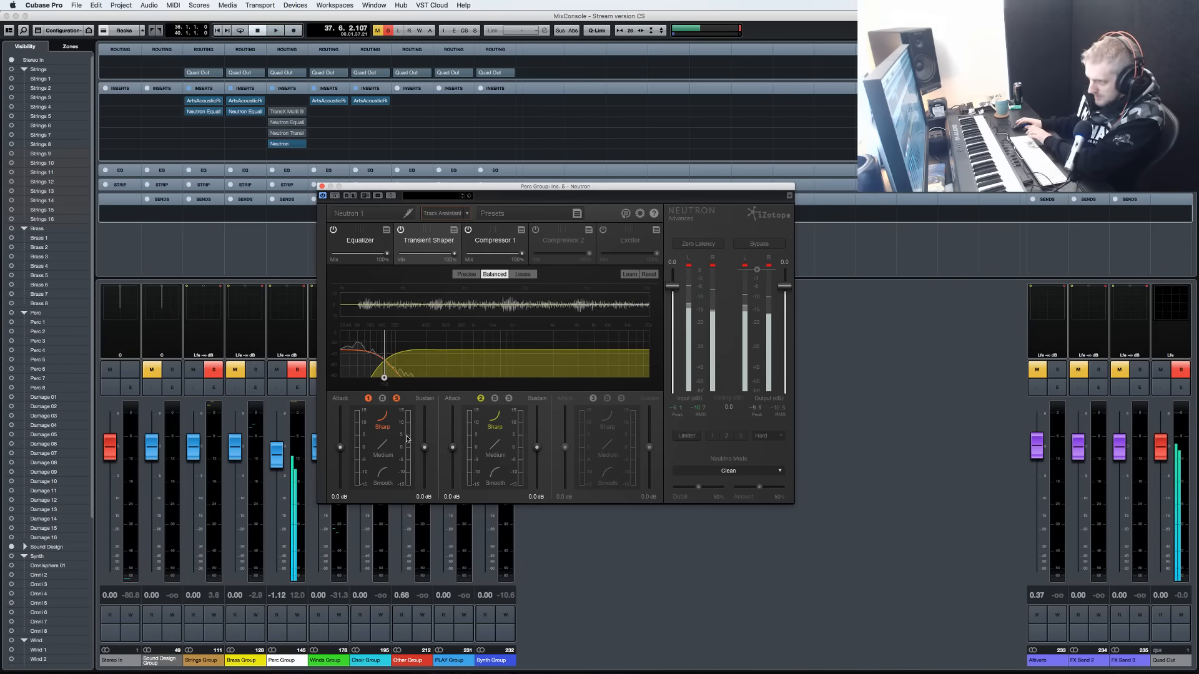
Set the sustain of the Transient Shaper's soloed band 1 to -2.6 dB during playback from bar 36, then stop playback.
{"action": "left_click_drag", "start_coordinate": [424, 447], "coordinate": [423, 455]}
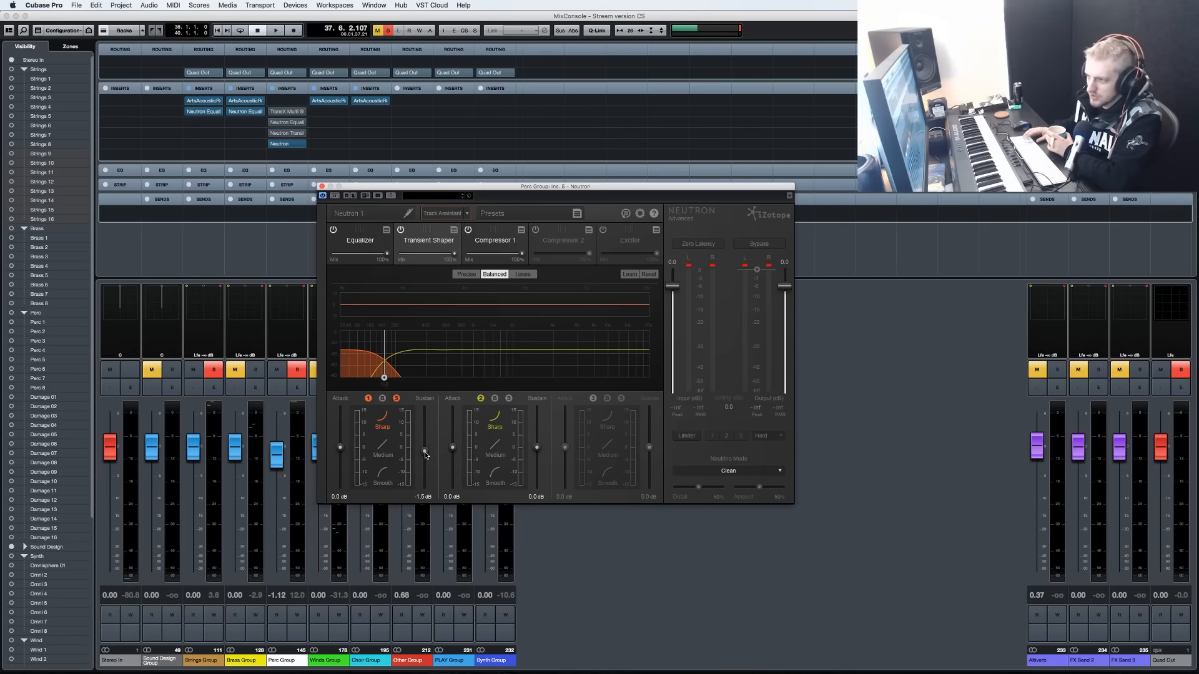
{"action": "key", "text": "space"}
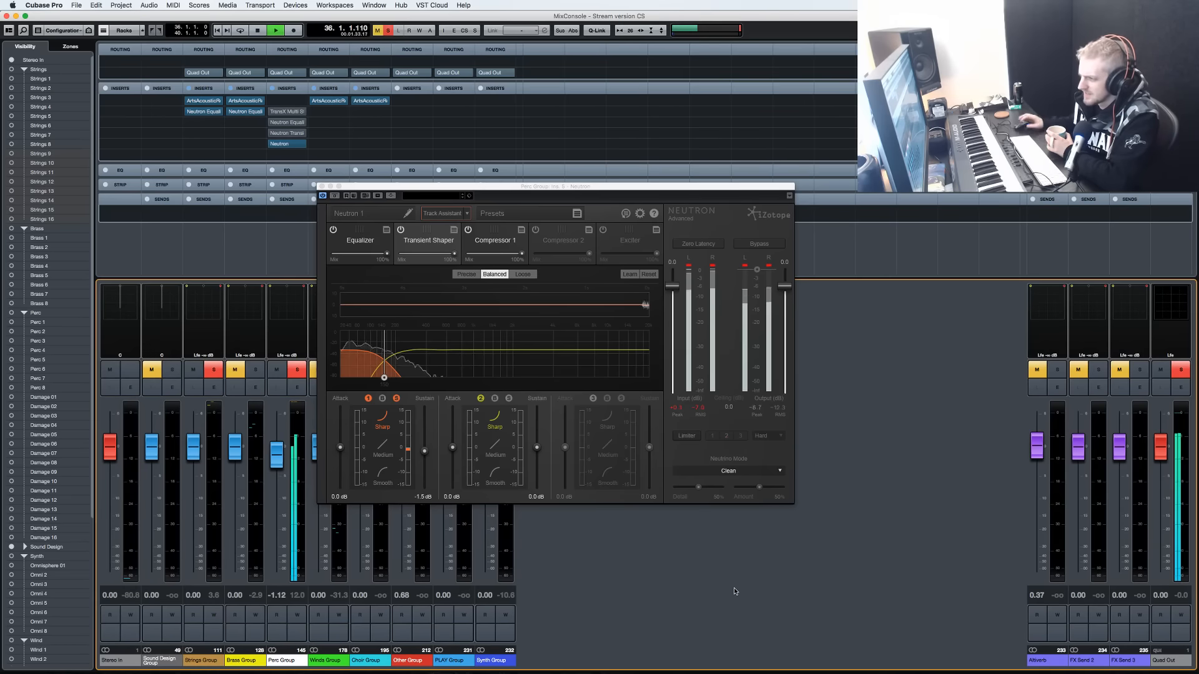
{"action": "left_click_drag", "start_coordinate": [424, 451], "coordinate": [425, 488]}
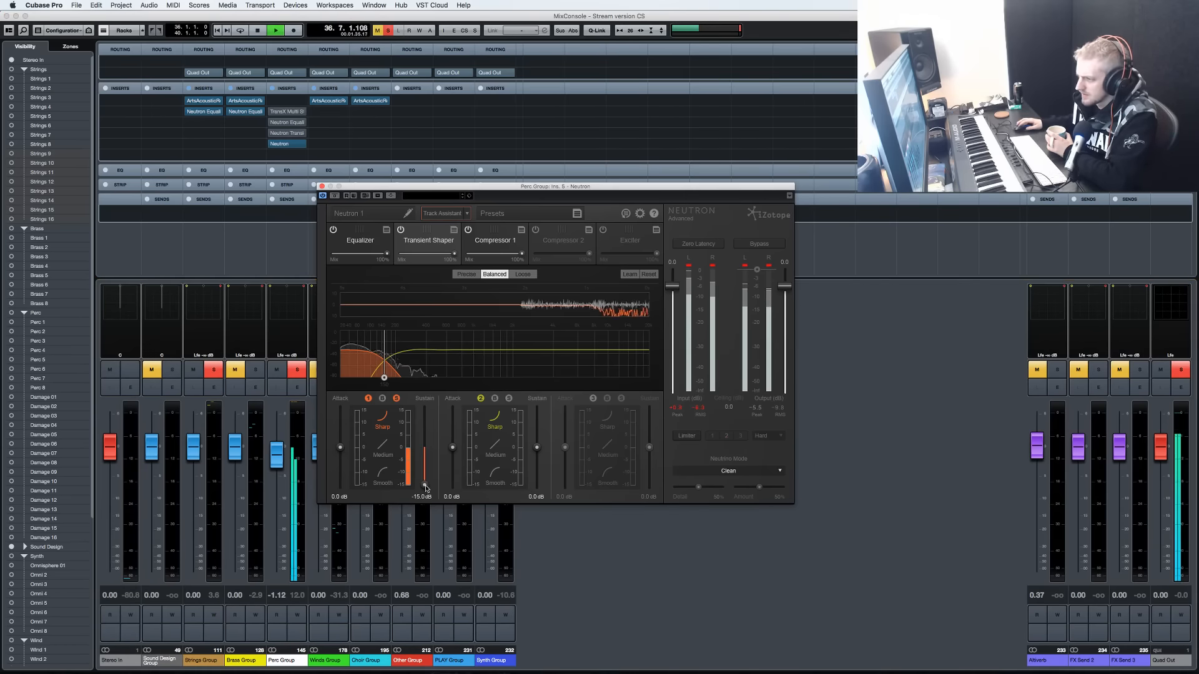
{"action": "mouse_move", "coordinate": [341, 447]}
{"action": "left_mouse_down"}
{"action": "mouse_move", "coordinate": [341, 408]}
{"action": "mouse_move", "coordinate": [342, 448]}
{"action": "left_mouse_up"}
{"action": "mouse_move", "coordinate": [424, 485]}
{"action": "left_mouse_down"}
{"action": "mouse_move", "coordinate": [421, 406]}
{"action": "mouse_move", "coordinate": [429, 465]}
{"action": "left_mouse_up"}
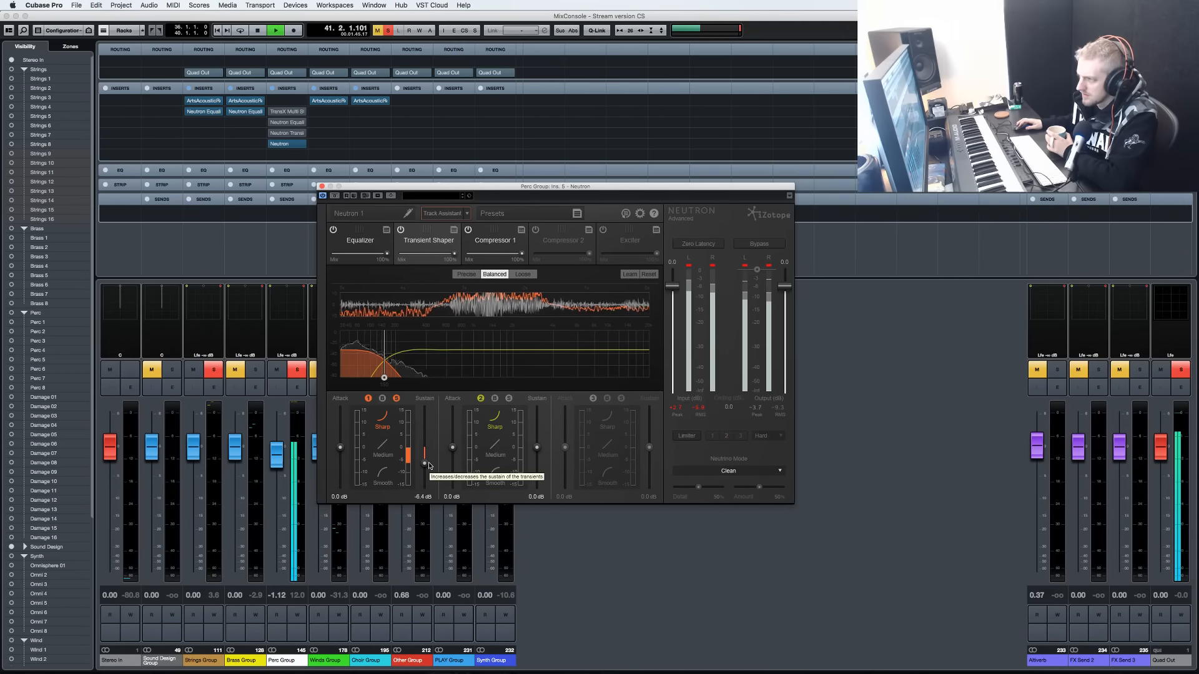
{"action": "left_click_drag", "start_coordinate": [429, 465], "coordinate": [425, 456]}
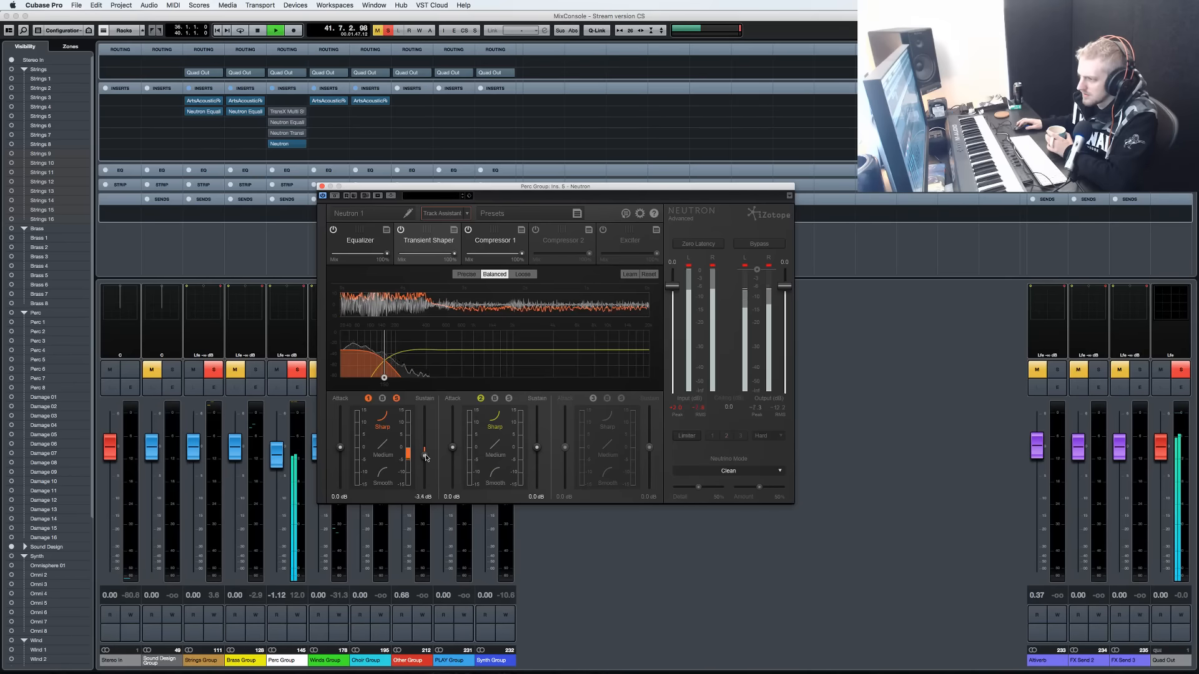
{"action": "key", "text": "space"}
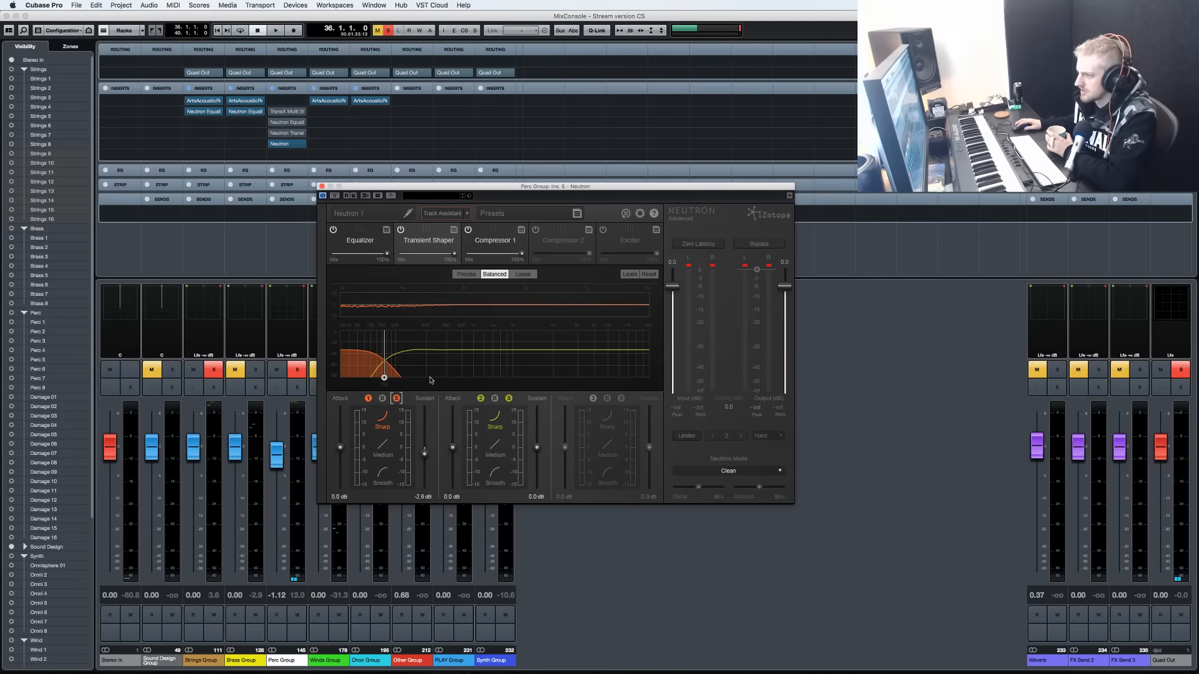
Enable the Transient Shaper's band 3, then play and set band 2's attack to 3.0 dB and sustain to -3.2 dB.
{"action": "left_click", "coordinate": [593, 399]}
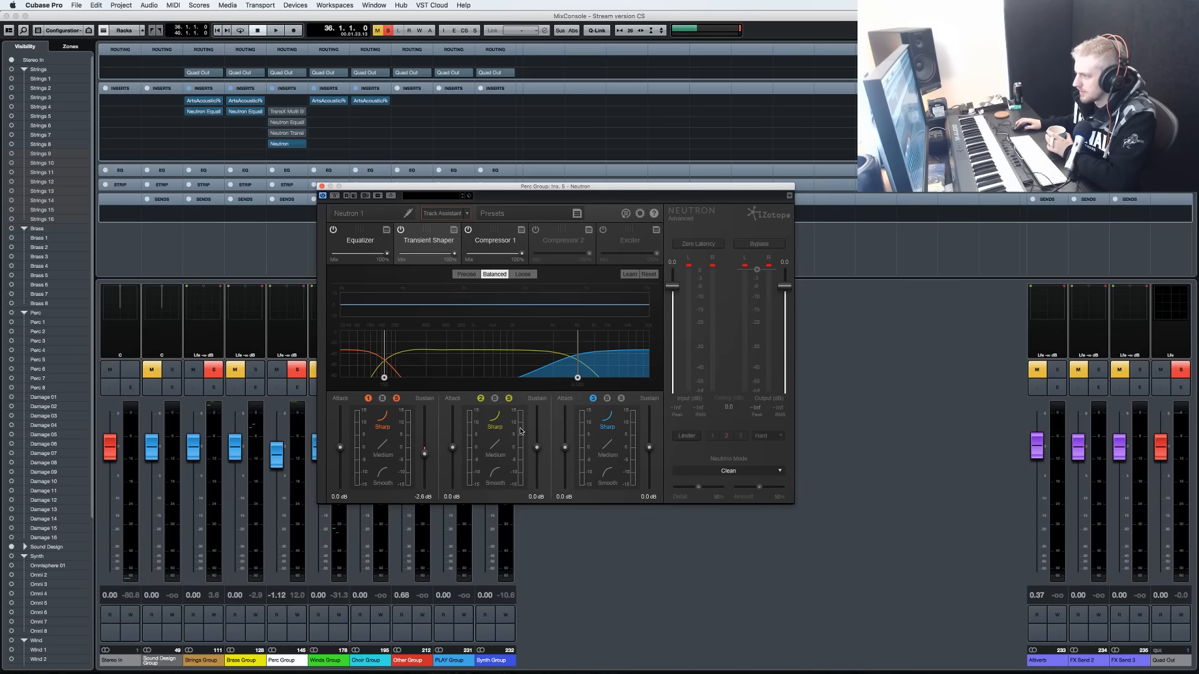
{"action": "left_click", "coordinate": [667, 600]}
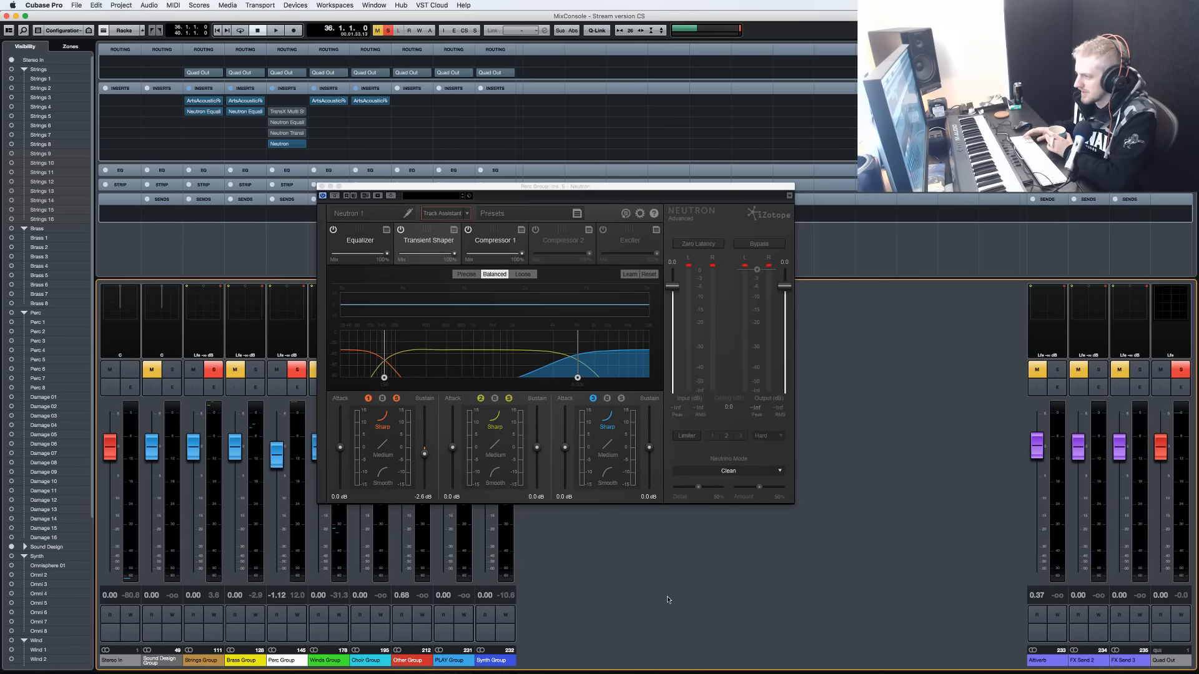
{"action": "key", "text": "space"}
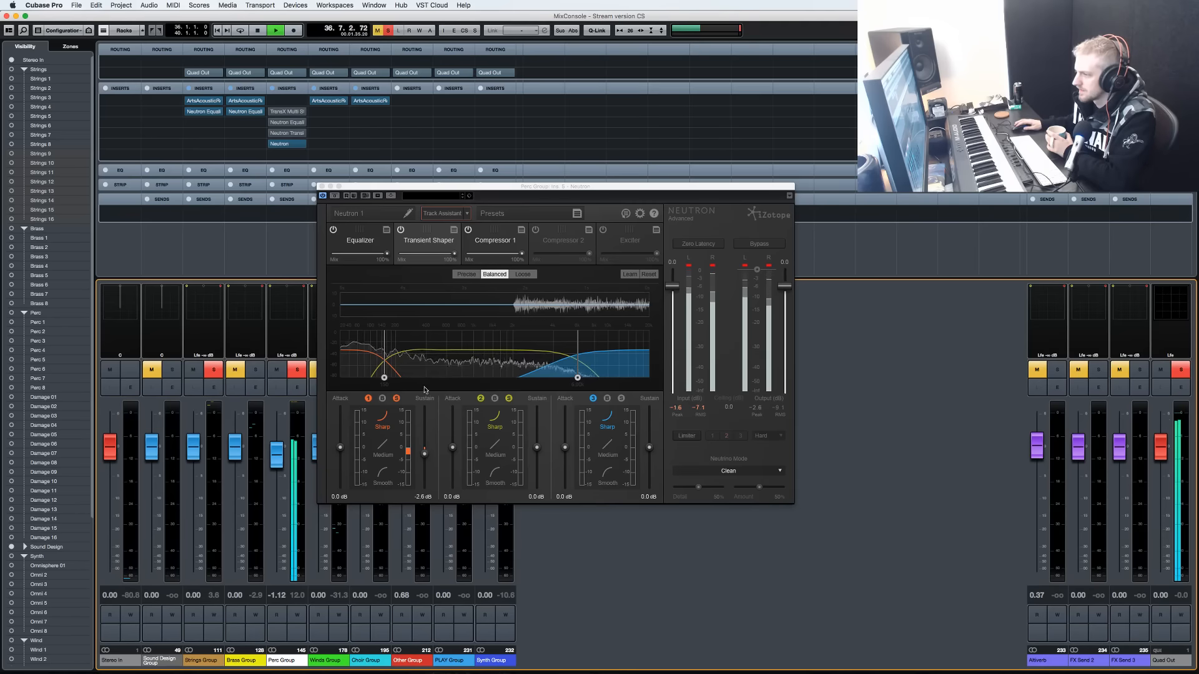
{"action": "left_click_drag", "start_coordinate": [453, 447], "coordinate": [454, 439]}
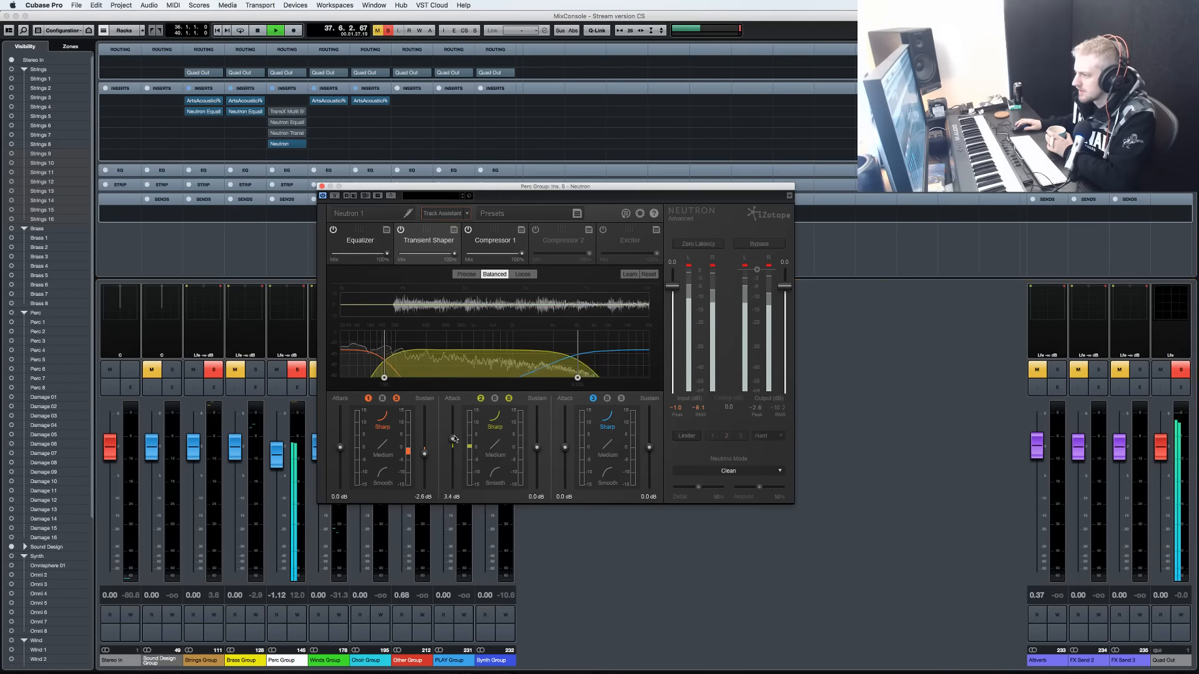
{"action": "mouse_move", "coordinate": [536, 447]}
{"action": "left_mouse_down"}
{"action": "mouse_move", "coordinate": [537, 473]}
{"action": "mouse_move", "coordinate": [538, 460]}
{"action": "left_mouse_up"}
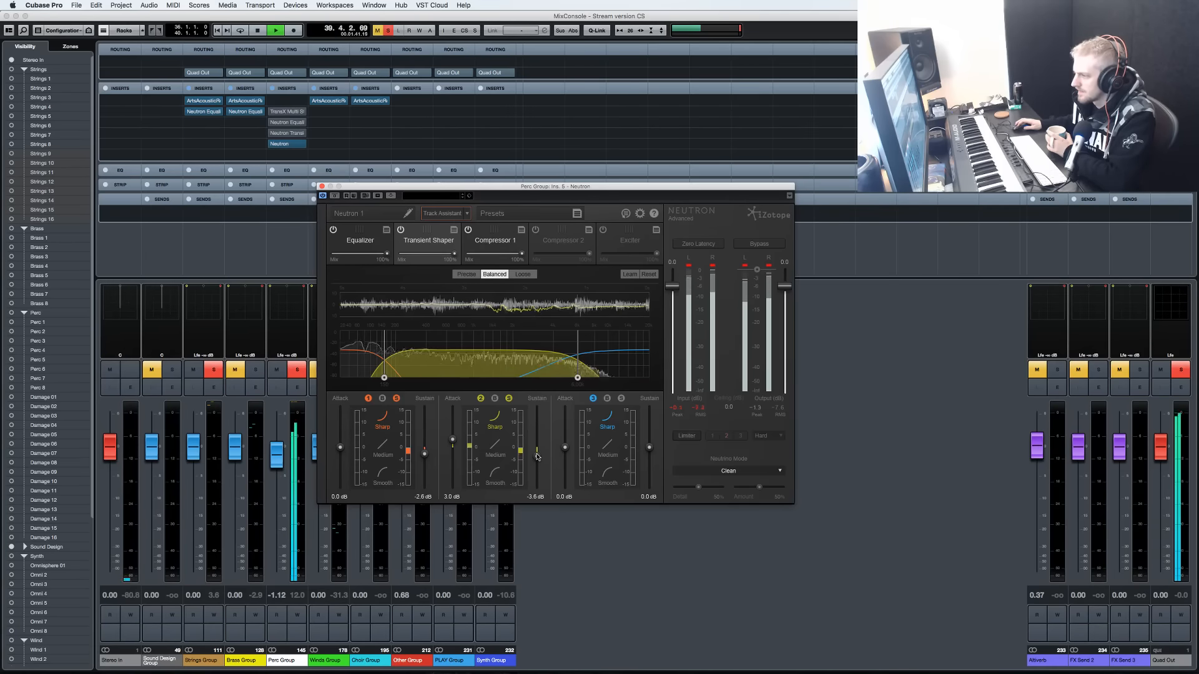
{"action": "left_click_drag", "start_coordinate": [537, 458], "coordinate": [537, 456]}
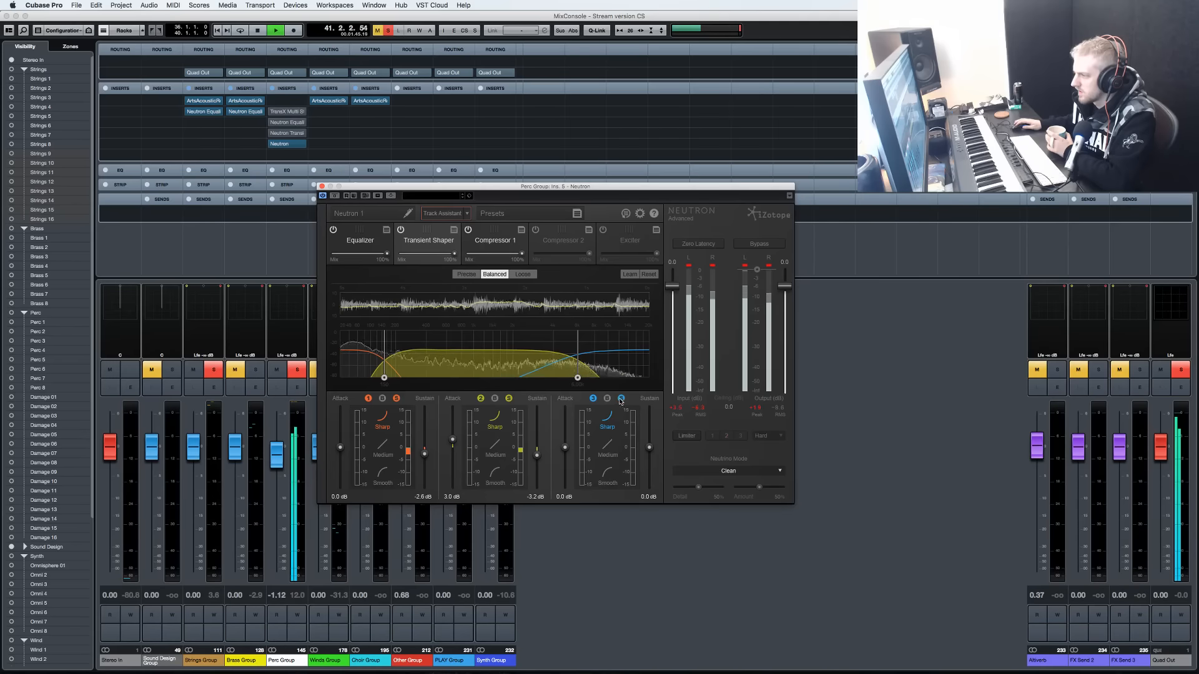
Set the Transient Shaper's band 3 attack to 1.7 dB and sustain to 0.2 dB while playing from bar 36.
{"action": "mouse_move", "coordinate": [565, 447]}
{"action": "left_mouse_down"}
{"action": "mouse_move", "coordinate": [565, 421]}
{"action": "mouse_move", "coordinate": [567, 479]}
{"action": "mouse_move", "coordinate": [565, 447]}
{"action": "left_mouse_up"}
{"action": "key", "text": "space"}
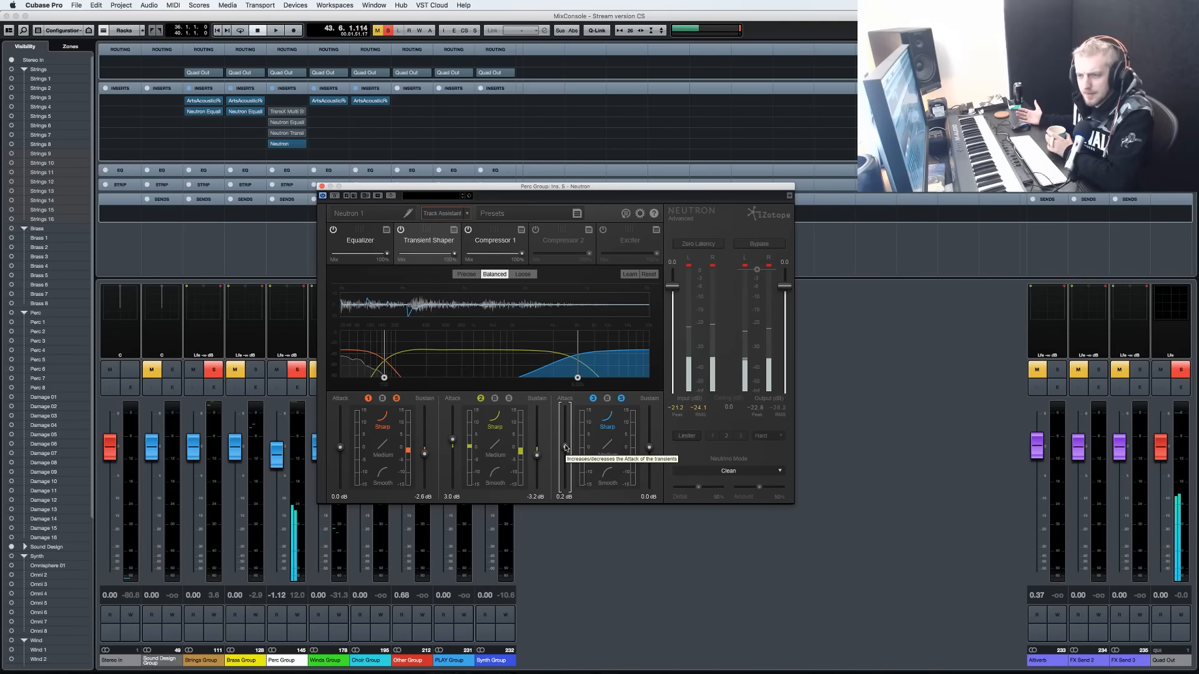
{"action": "left_click_drag", "start_coordinate": [566, 447], "coordinate": [568, 407]}
{"action": "left_click", "coordinate": [671, 588]}
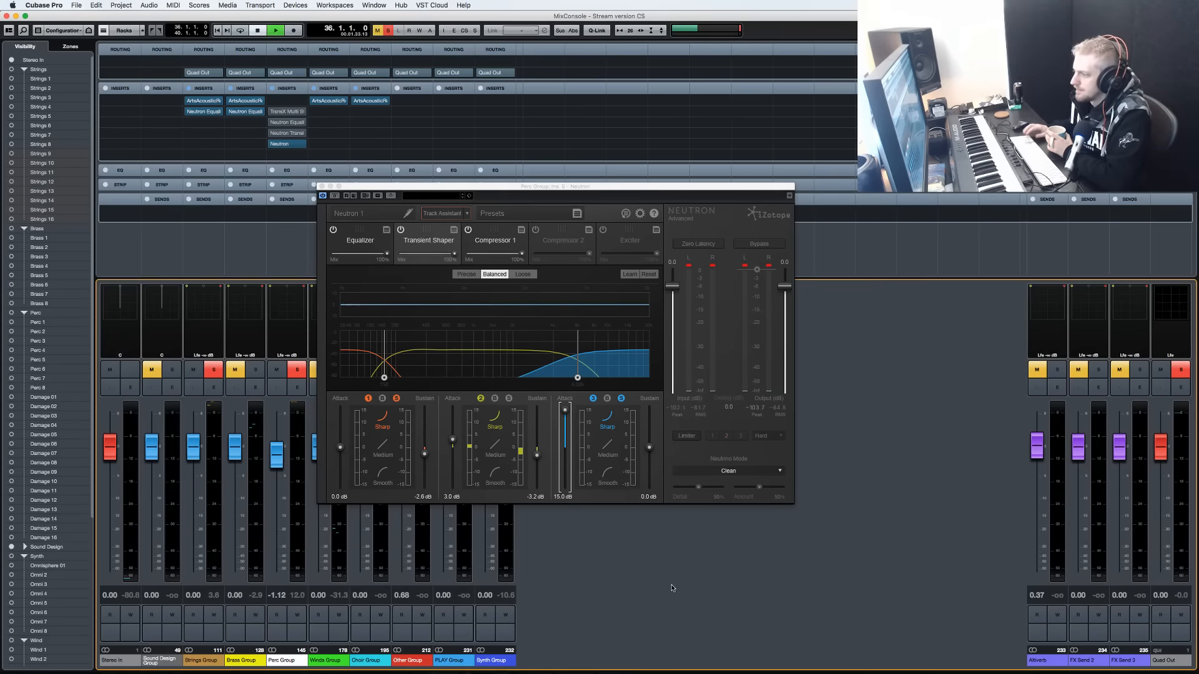
{"action": "key", "text": "space"}
{"action": "left_click_drag", "start_coordinate": [569, 412], "coordinate": [571, 445]}
{"action": "left_click_drag", "start_coordinate": [649, 447], "coordinate": [651, 536]}
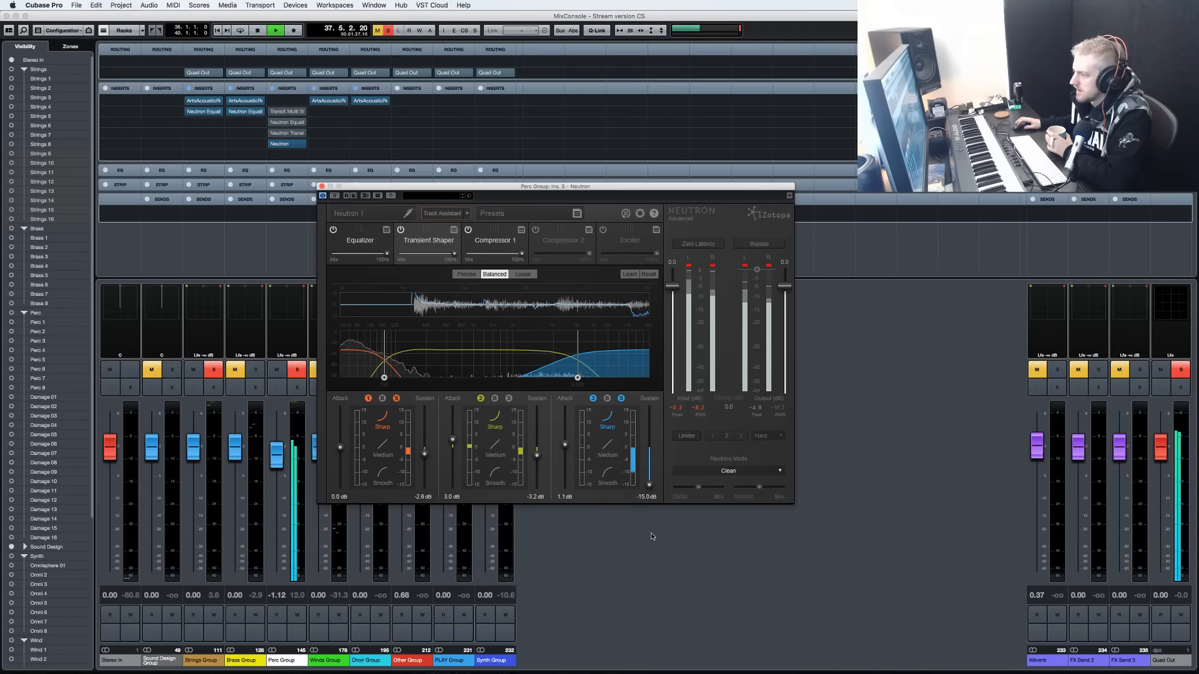
{"action": "left_click_drag", "start_coordinate": [650, 478], "coordinate": [650, 447]}
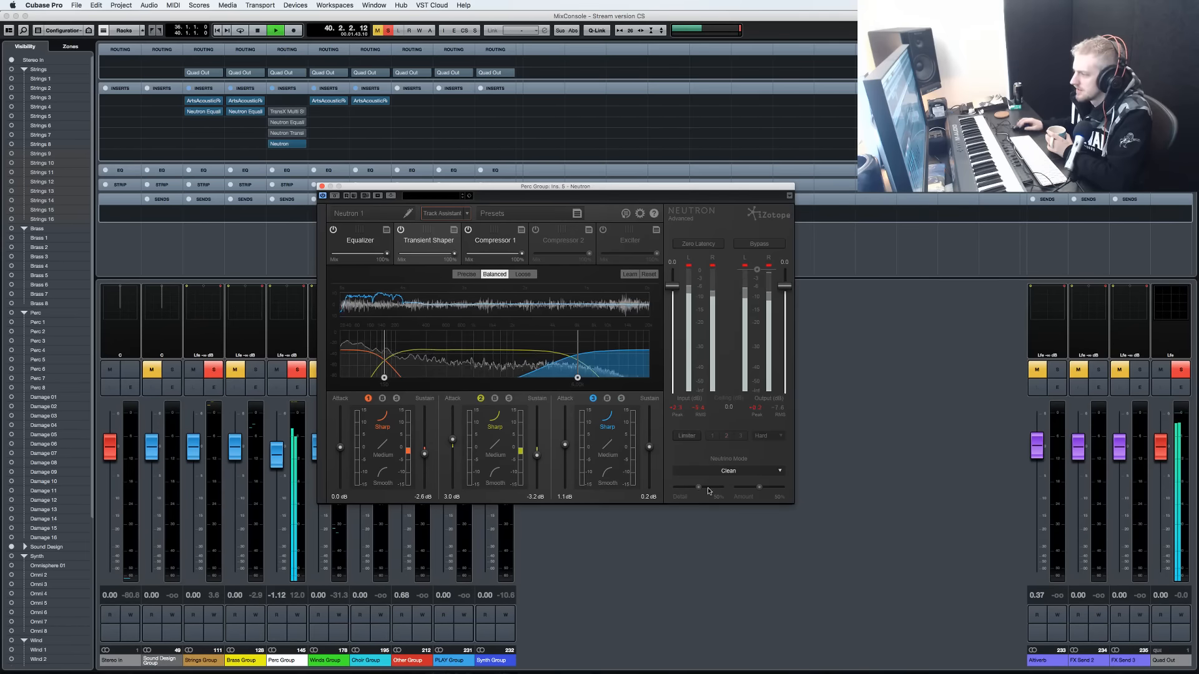
{"action": "mouse_move", "coordinate": [565, 444]}
{"action": "left_mouse_down"}
{"action": "mouse_move", "coordinate": [564, 486]}
{"action": "mouse_move", "coordinate": [567, 380]}
{"action": "mouse_move", "coordinate": [568, 448]}
{"action": "left_mouse_up"}
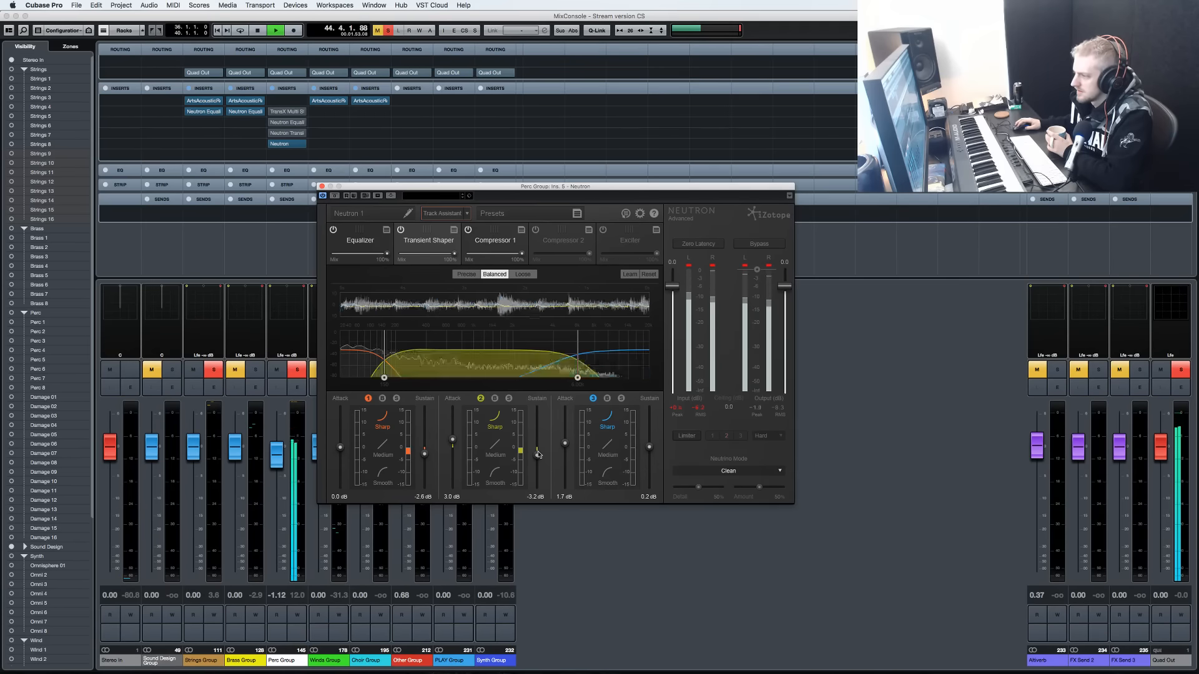
Compare the Transient Shaper on and bypassed during playback, refining band 2 to 1.5 dB attack and -2.8 dB sustain and band 1's shape to Medium.
{"action": "left_click", "coordinate": [400, 230]}
{"action": "key", "text": "space"}
{"action": "left_click", "coordinate": [400, 230]}
{"action": "left_click", "coordinate": [649, 640]}
{"action": "key", "text": "space"}
{"action": "left_click", "coordinate": [400, 229]}
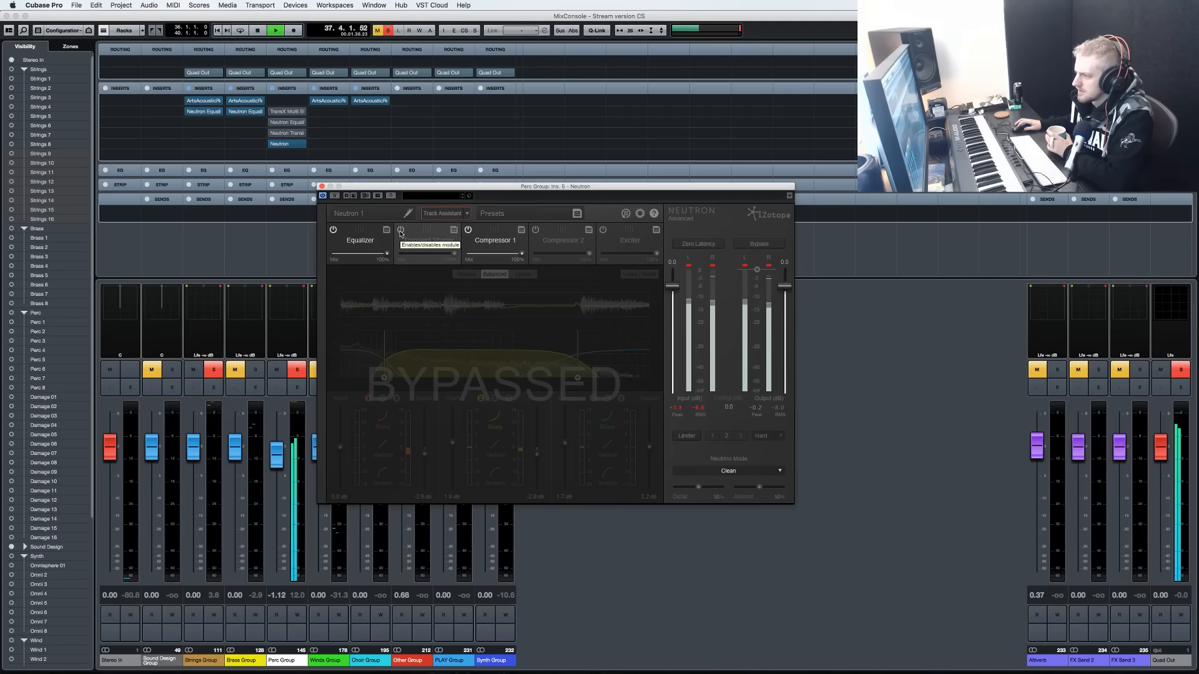
{"action": "left_click", "coordinate": [401, 231]}
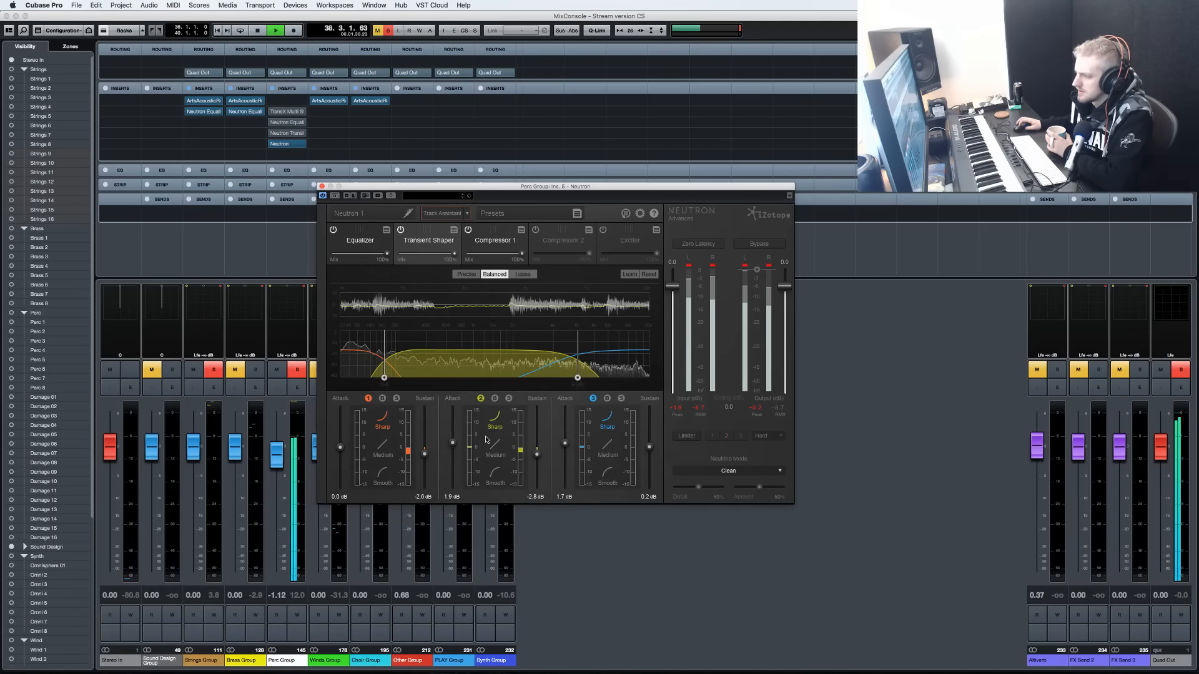
{"action": "left_click_drag", "start_coordinate": [454, 444], "coordinate": [455, 437]}
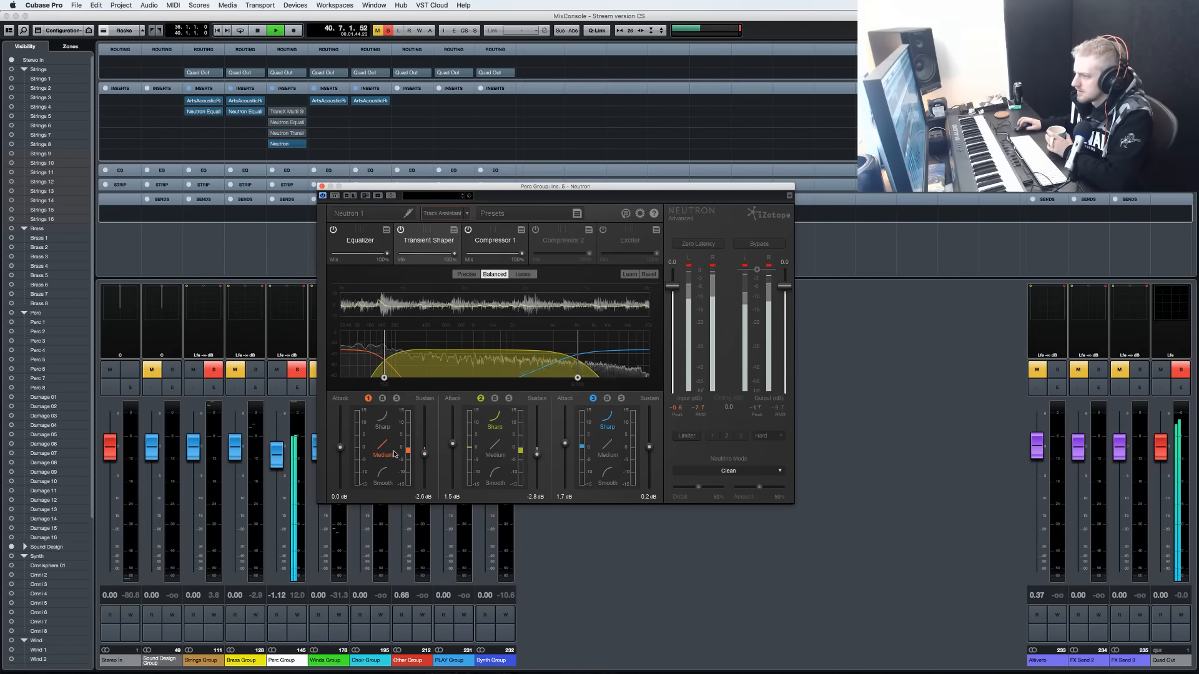
Bypass Compressor 1 to compare the sound during playback, then stop and re-enable Compressor 1.
{"action": "left_click", "coordinate": [467, 230]}
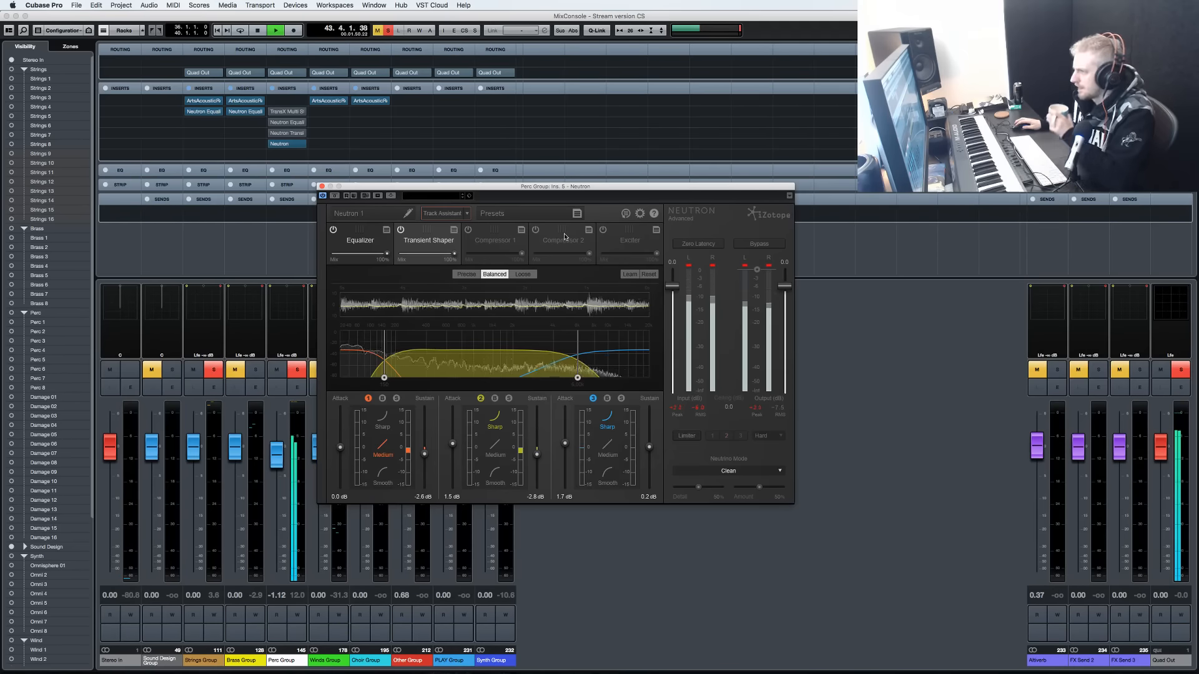
{"action": "left_click", "coordinate": [692, 571]}
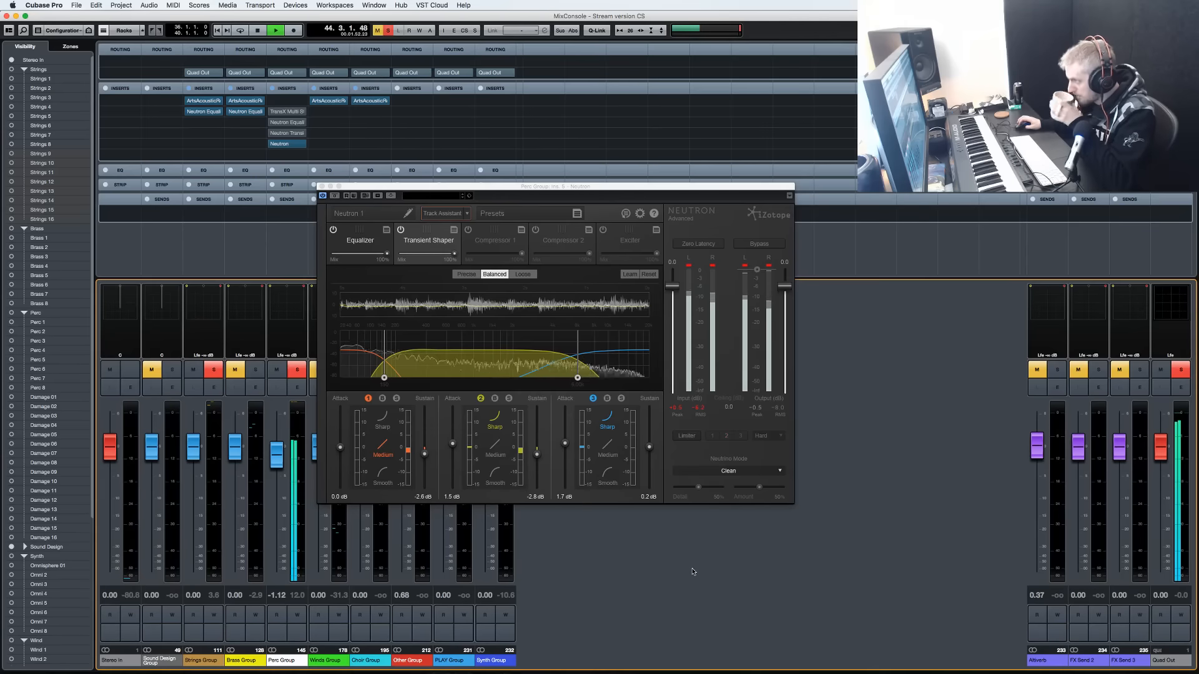
{"action": "left_click", "coordinate": [647, 249]}
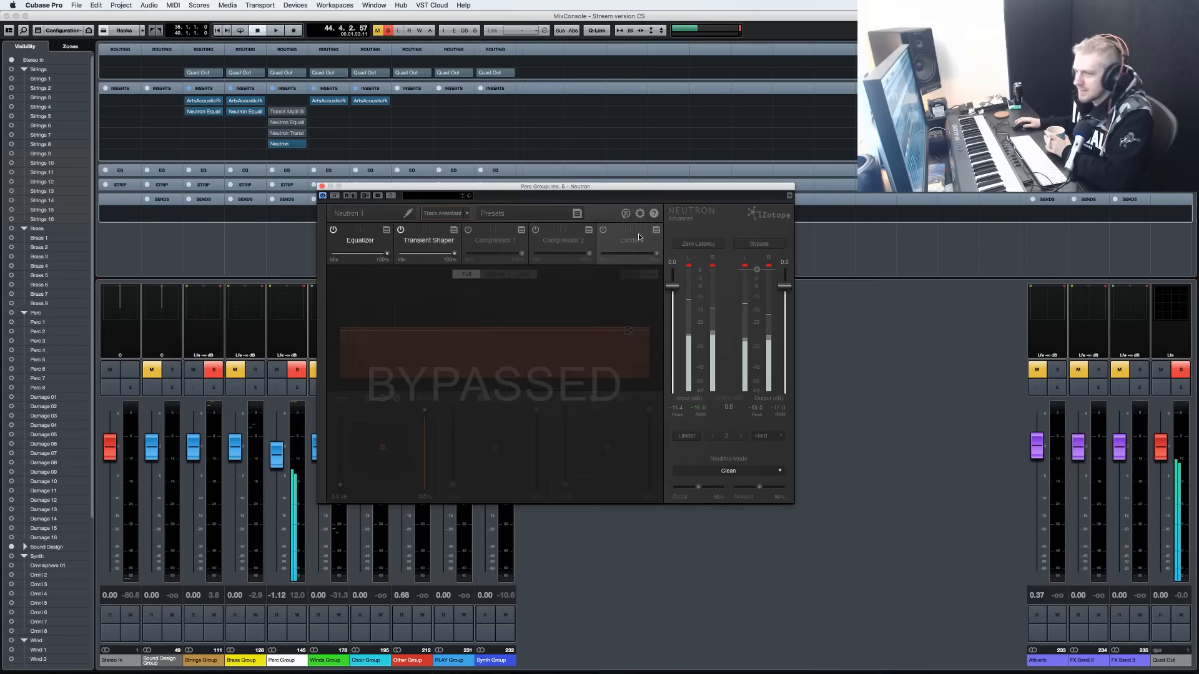
{"action": "left_click", "coordinate": [509, 251]}
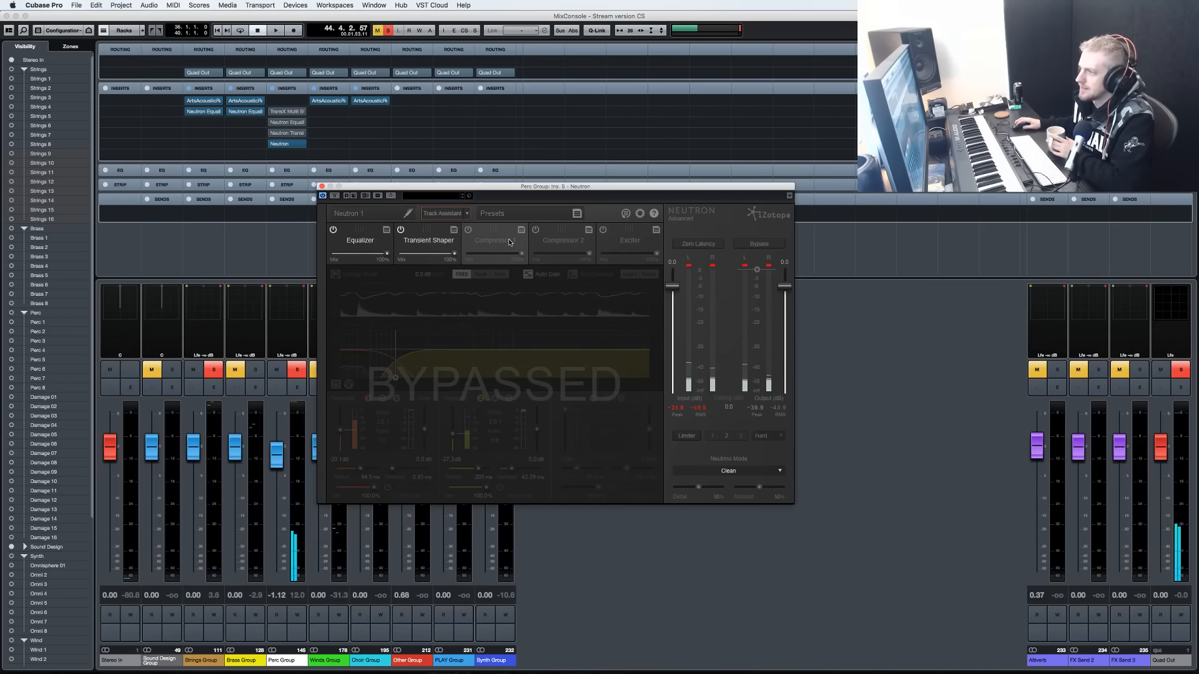
{"action": "left_click", "coordinate": [468, 230]}
Compare Compressor 1 with Vintage Mode off and on while playing from bar 36, leave Vintage Mode enabled and stop playback.
{"action": "left_click", "coordinate": [335, 275]}
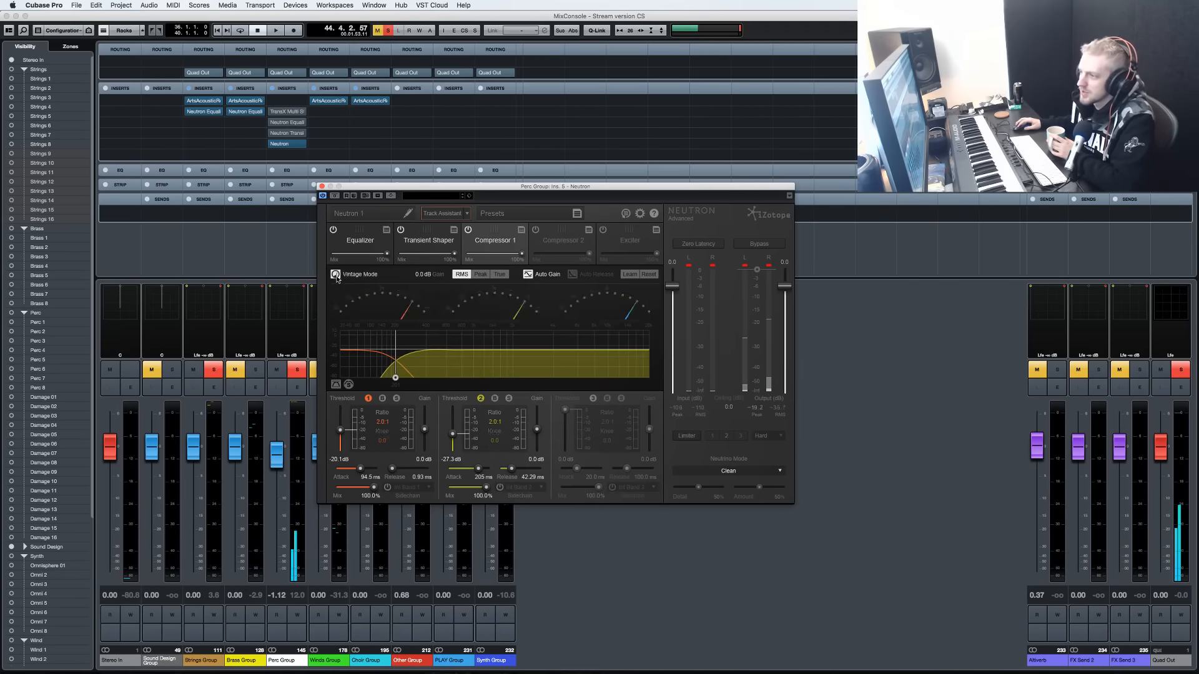
{"action": "key", "text": "space"}
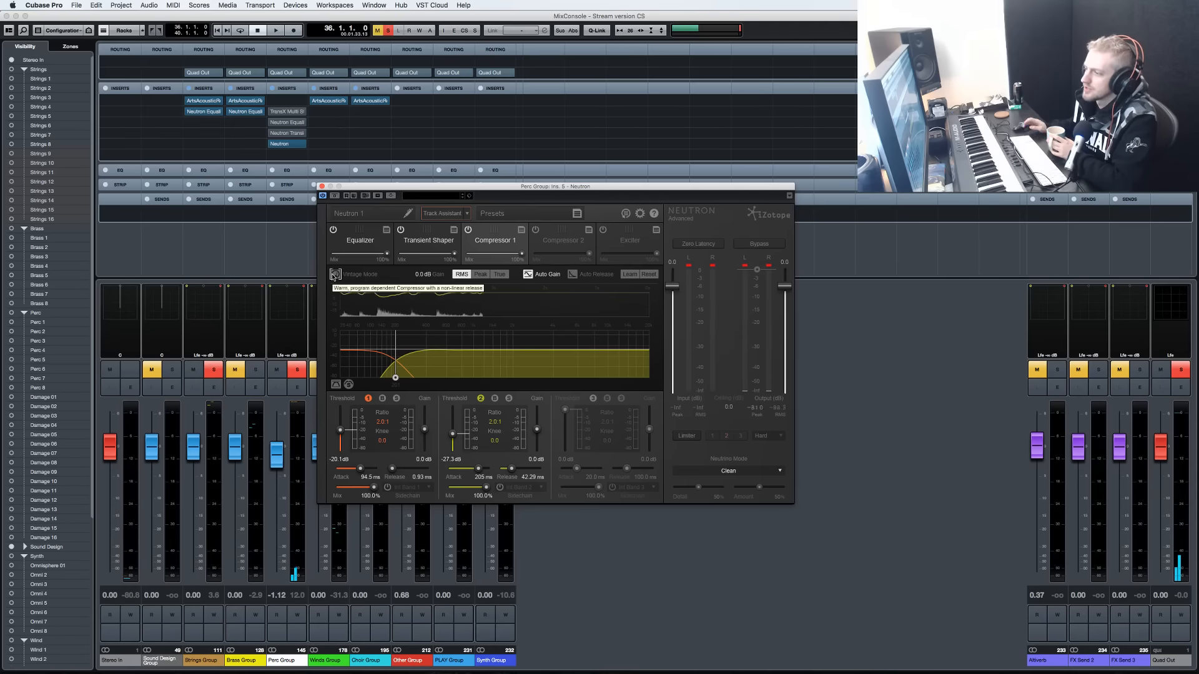
{"action": "left_click", "coordinate": [796, 600]}
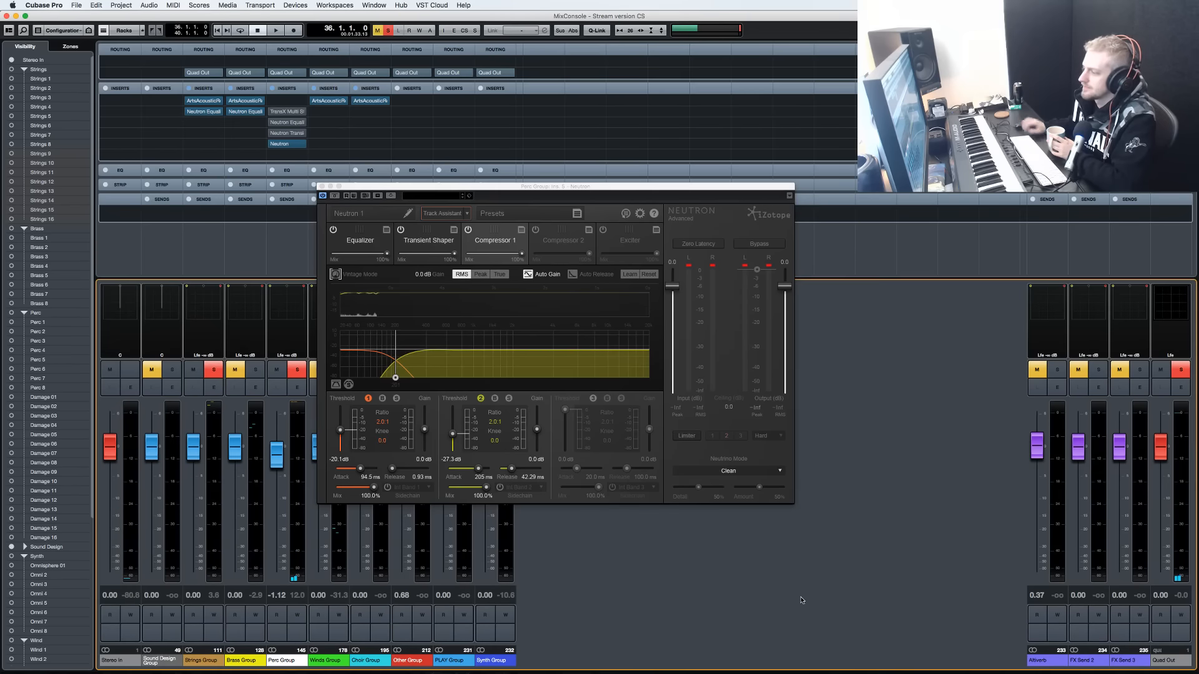
{"action": "key", "text": "space"}
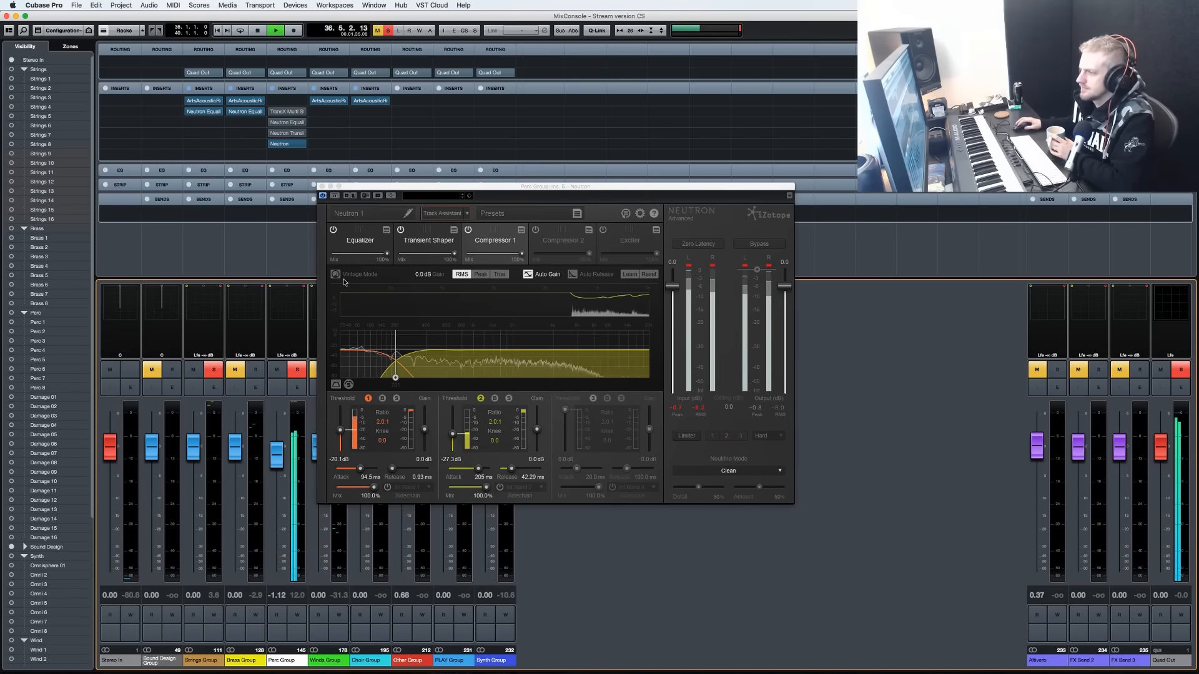
{"action": "left_click", "coordinate": [451, 308]}
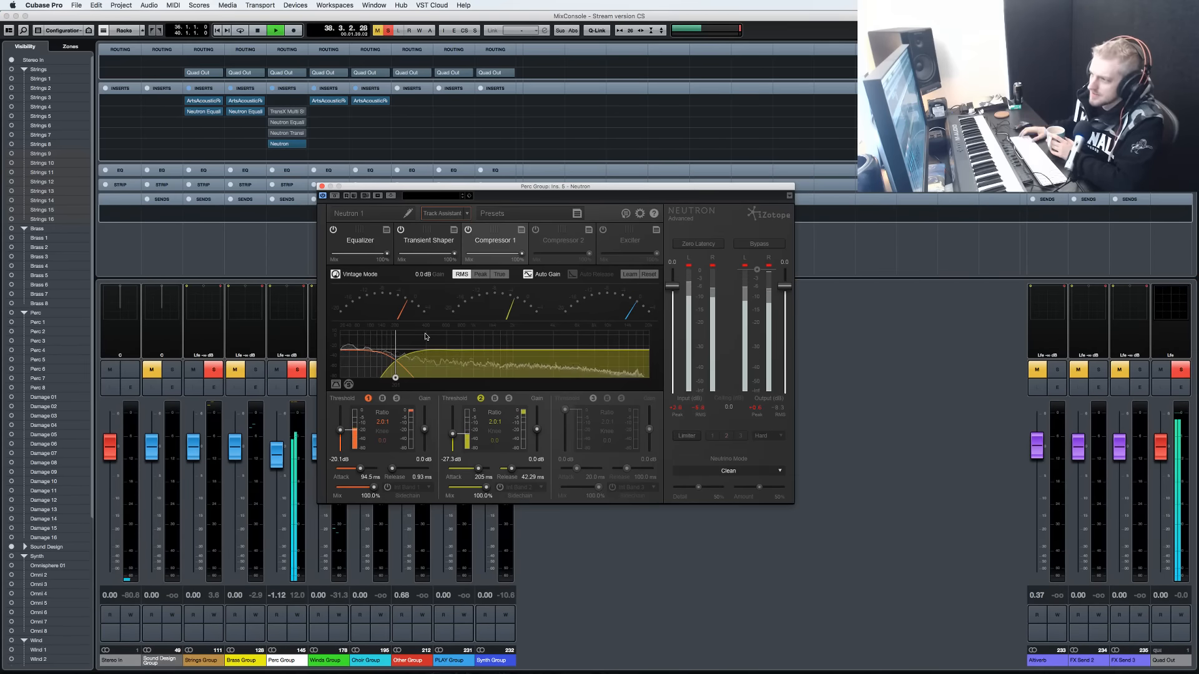
{"action": "key", "text": "space"}
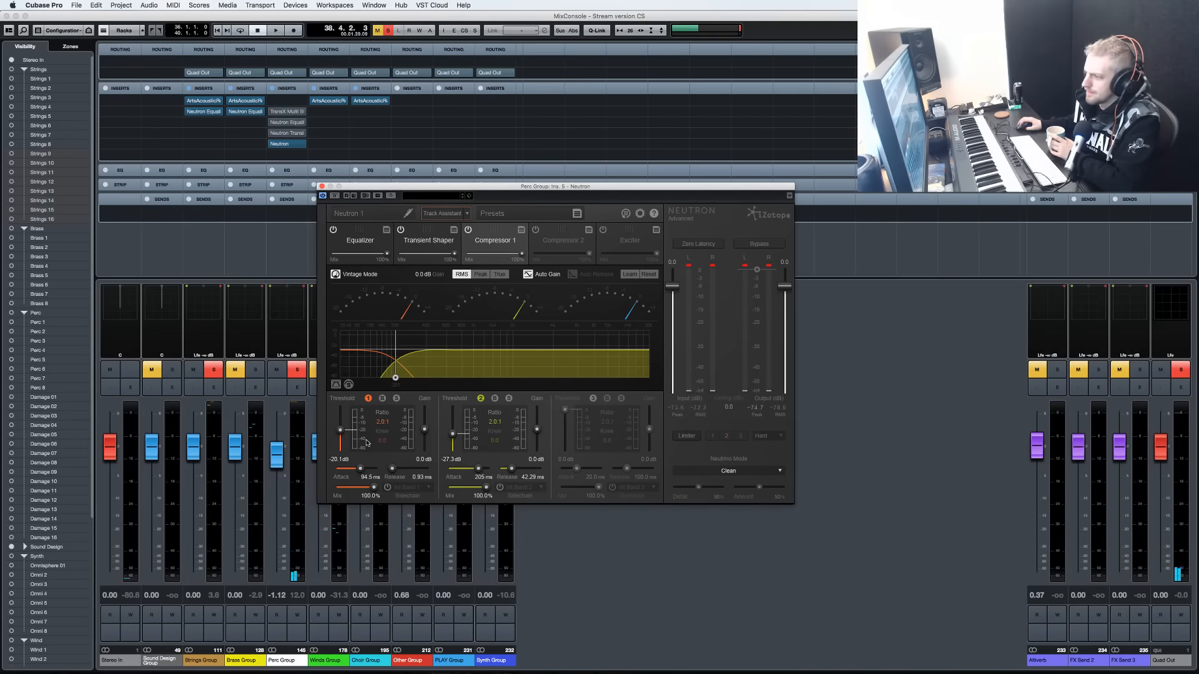
Try Compressor 1's band 2 gain at -2.1 dB while playing from bar 36, bypass Compressor 1 and stop playback.
{"action": "key", "text": "space"}
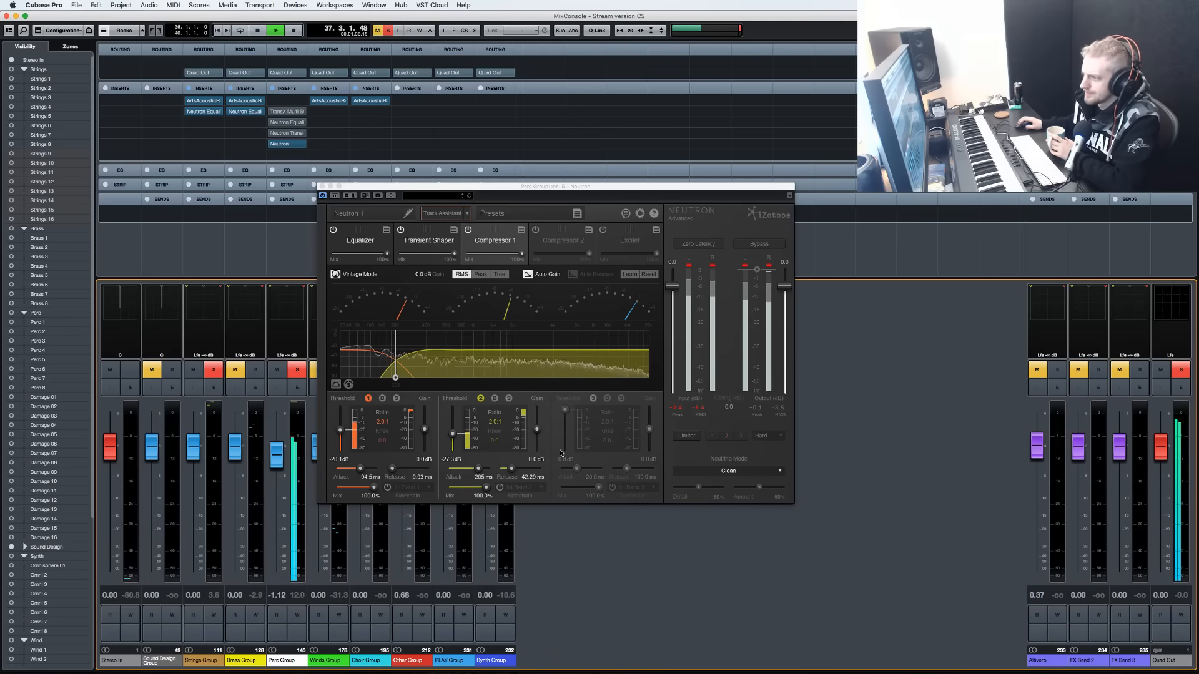
{"action": "key", "text": "space"}
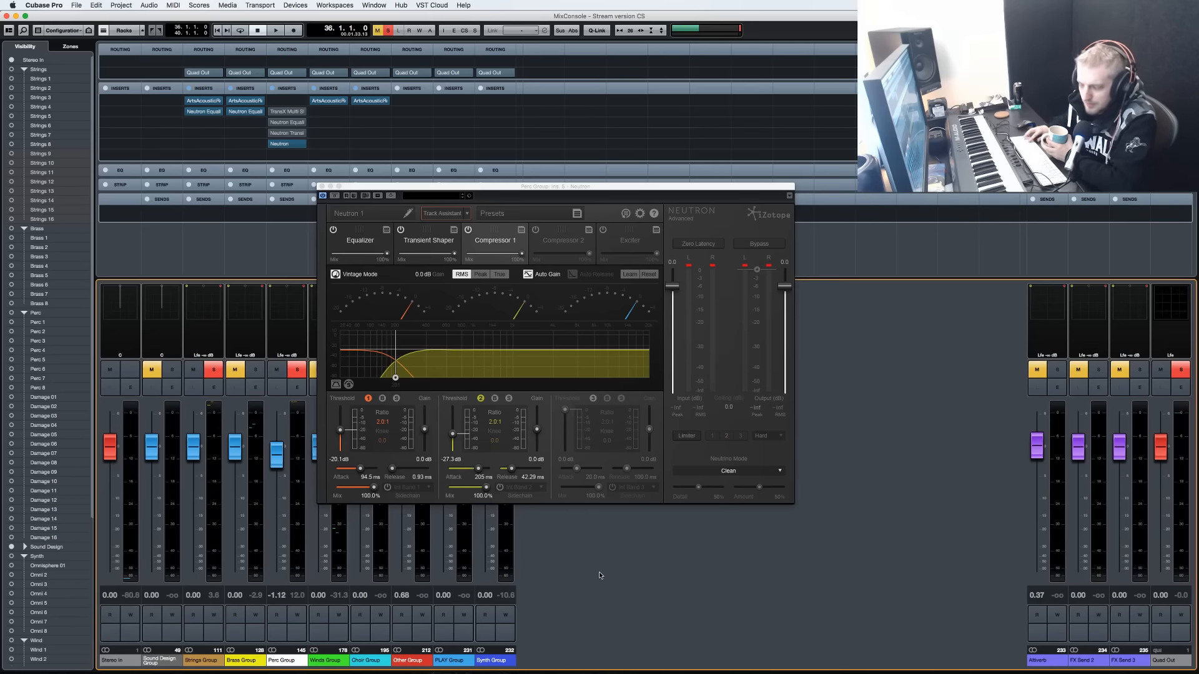
{"action": "key", "text": "space"}
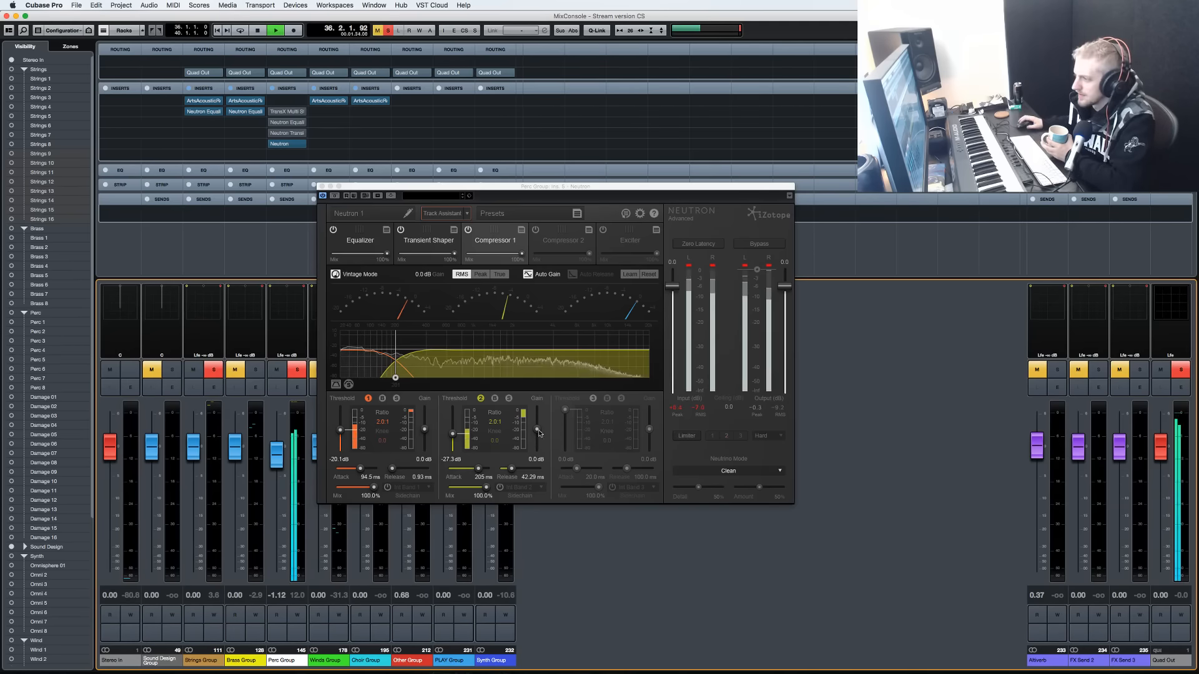
{"action": "left_click_drag", "start_coordinate": [537, 431], "coordinate": [539, 432]}
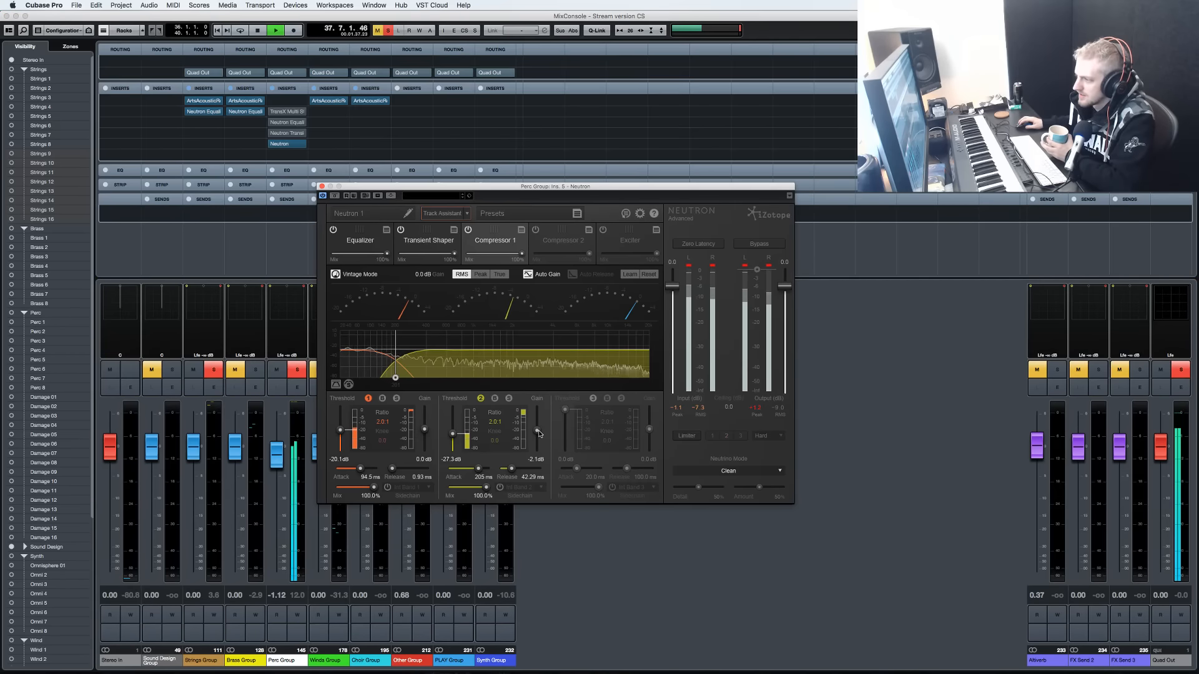
{"action": "left_click", "coordinate": [468, 230]}
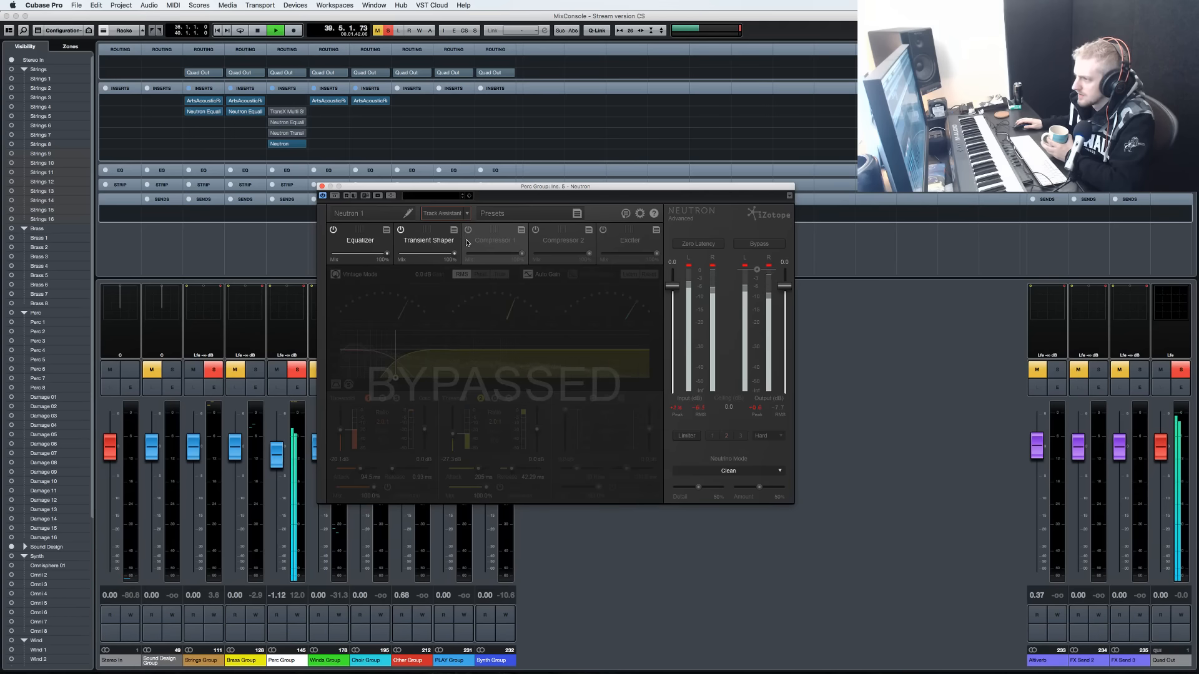
{"action": "key", "text": "space"}
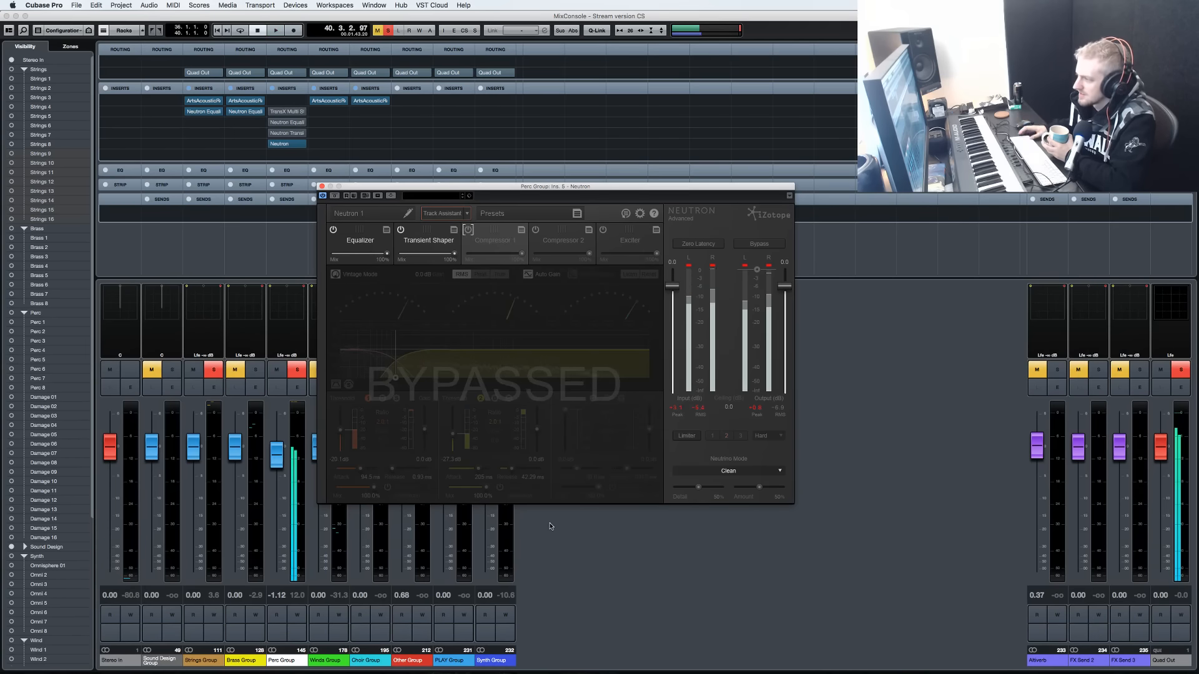
Show the Transient Shaper and compare the Perc Group with the whole Neutron insert bypassed and active during playback.
{"action": "left_click", "coordinate": [407, 226]}
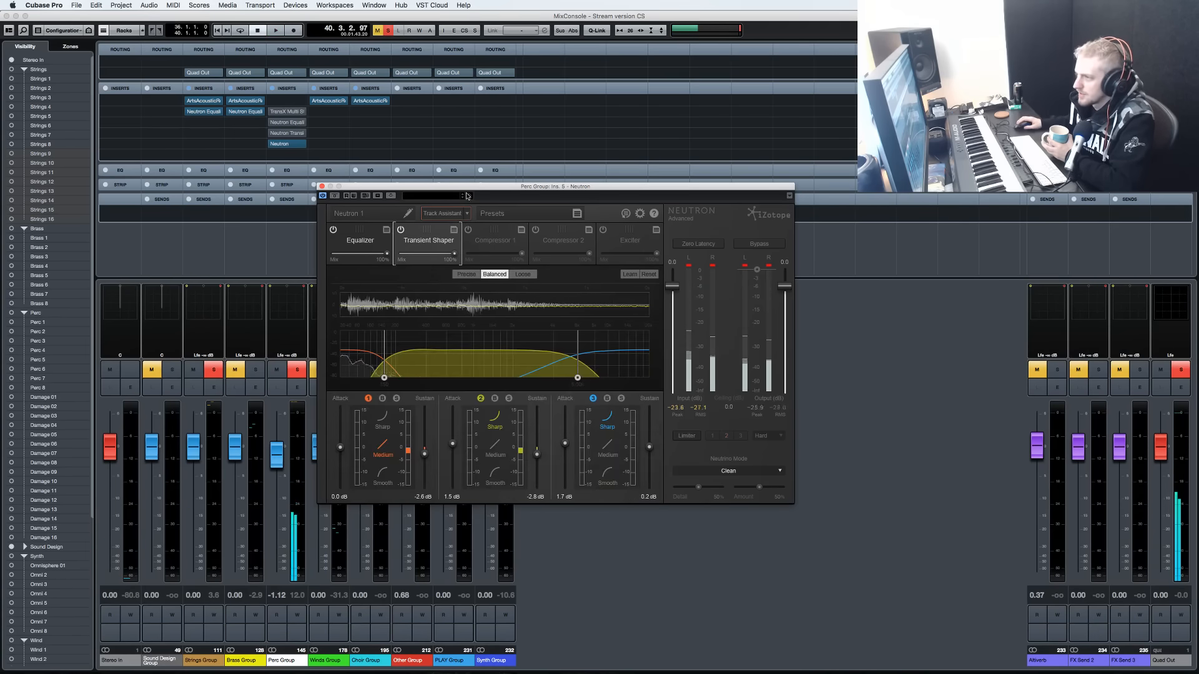
{"action": "left_click", "coordinate": [566, 594]}
{"action": "key", "text": "space"}
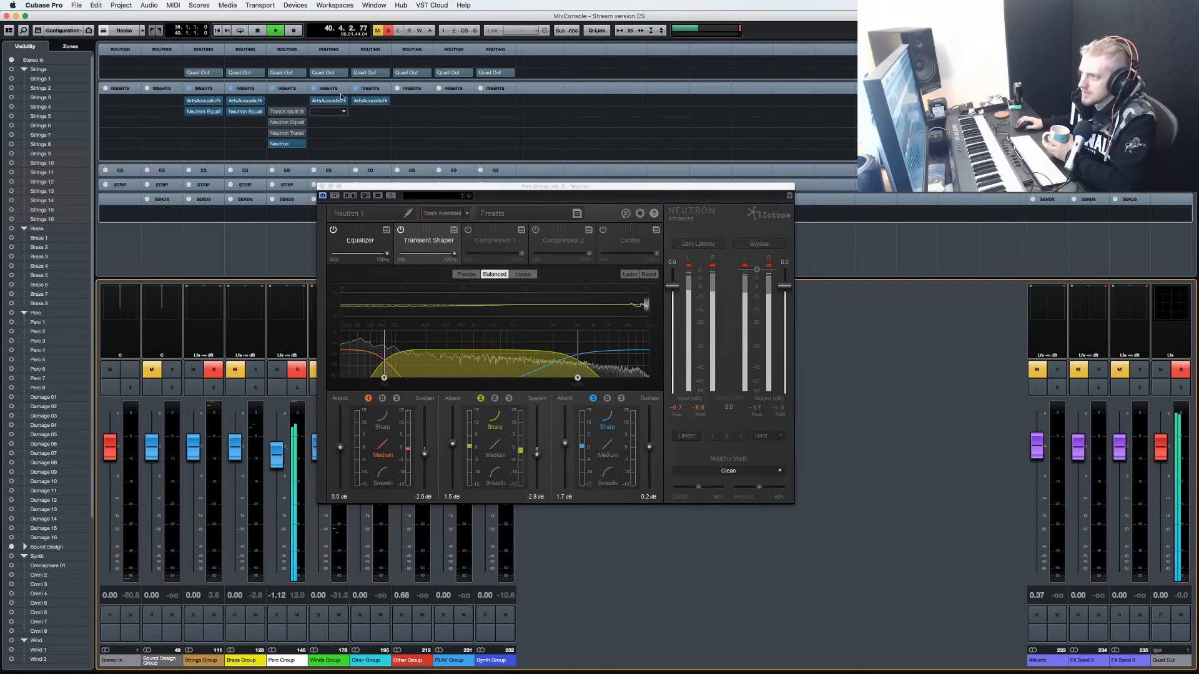
{"action": "left_click", "coordinate": [273, 144]}
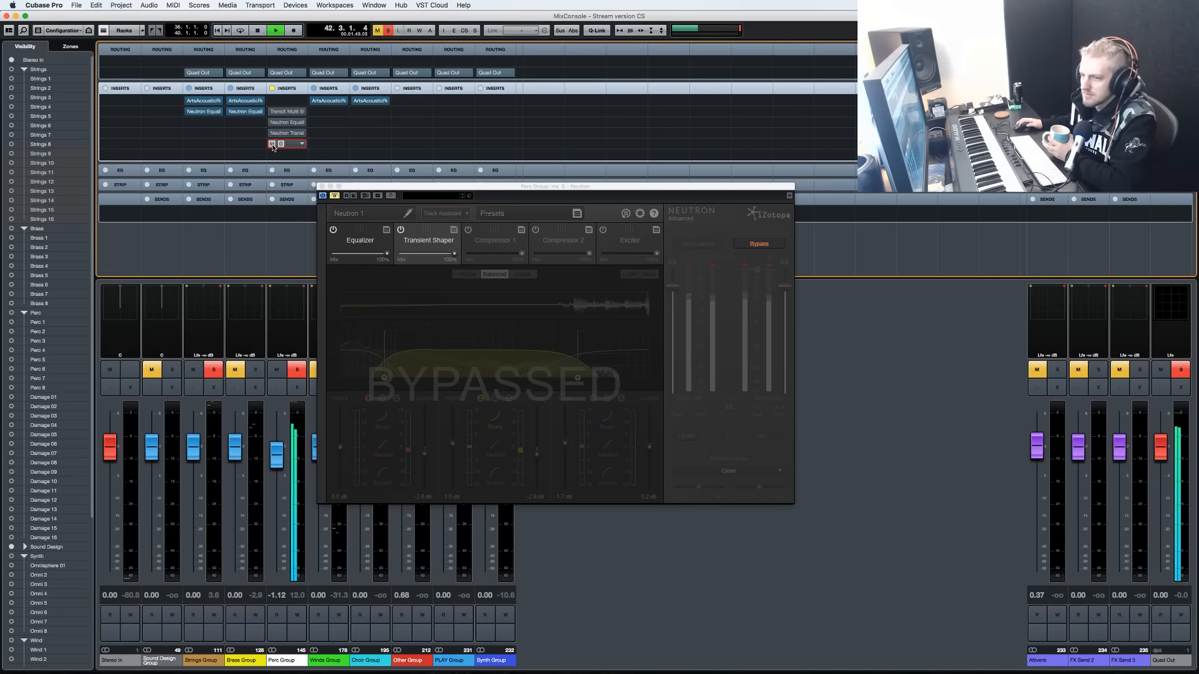
{"action": "left_click", "coordinate": [272, 144]}
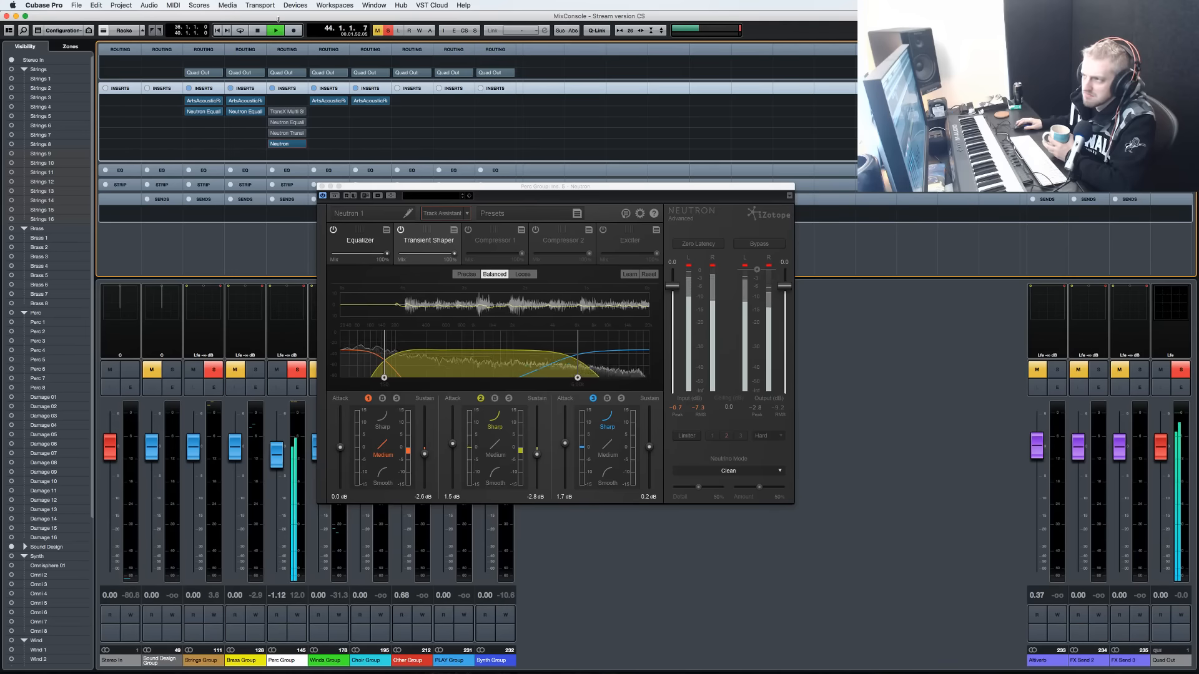
Clear all solo and mute states and compare the Perc Group's Neutron insert bypassed and active in the full mix, then stop.
{"action": "left_click", "coordinate": [388, 31]}
{"action": "left_click", "coordinate": [378, 31]}
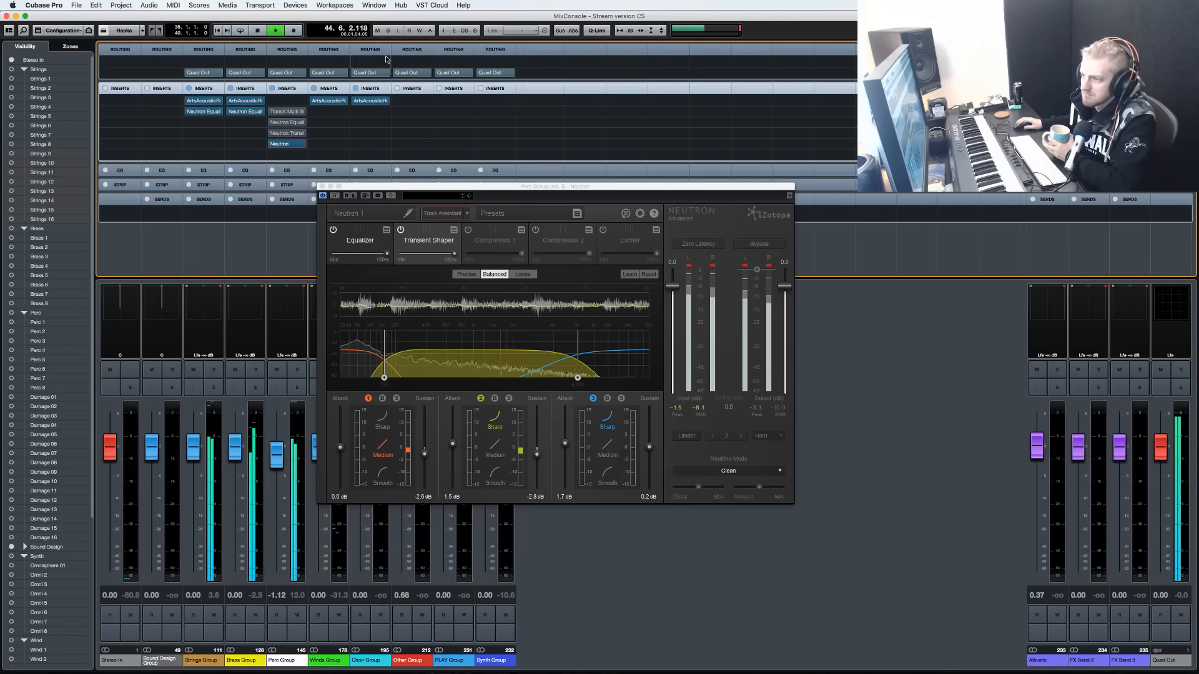
{"action": "left_click", "coordinate": [272, 144]}
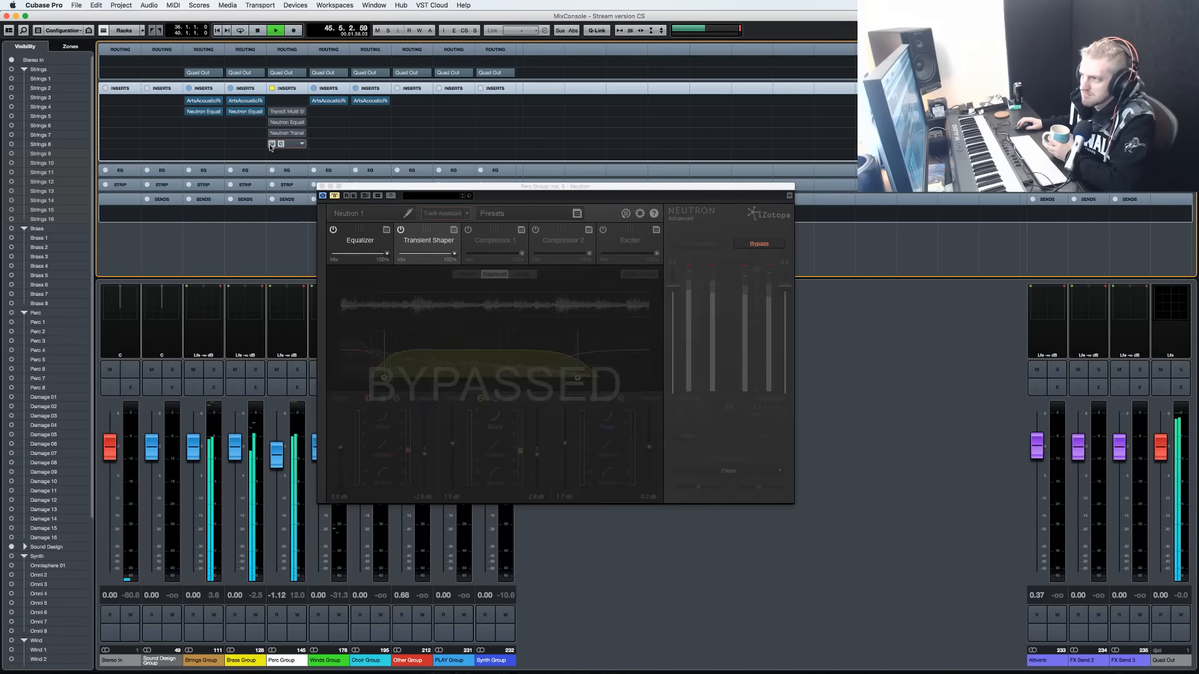
{"action": "key", "text": "space"}
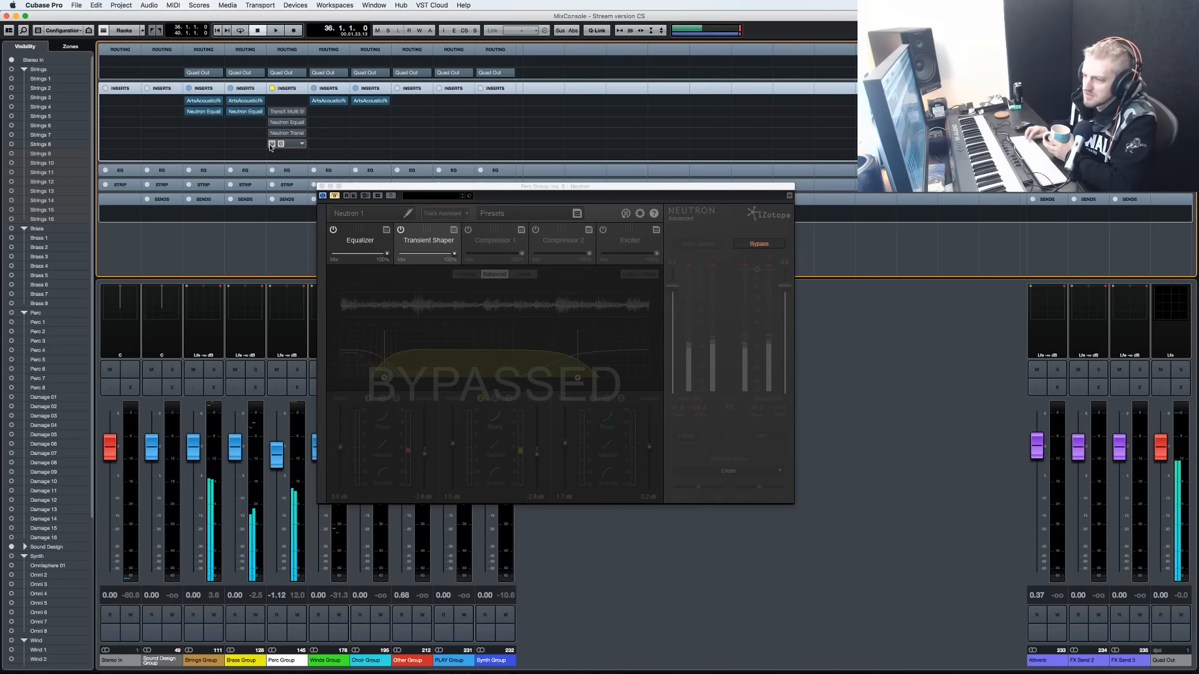
{"action": "key", "text": "space"}
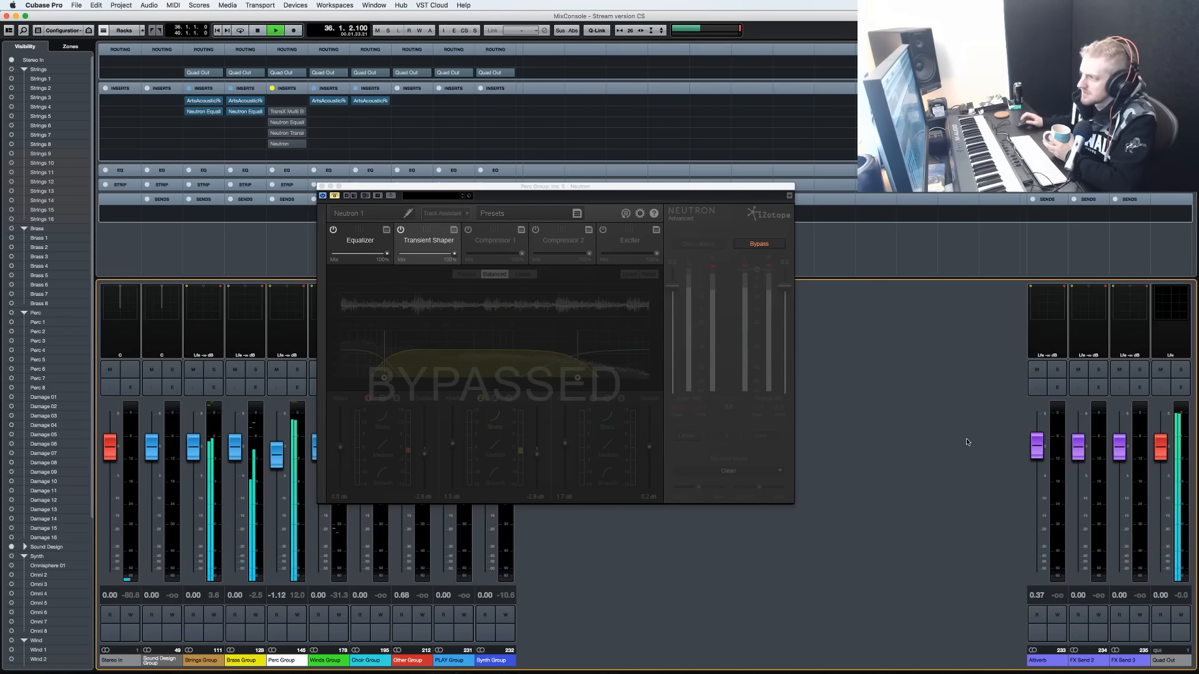
{"action": "left_click", "coordinate": [271, 144]}
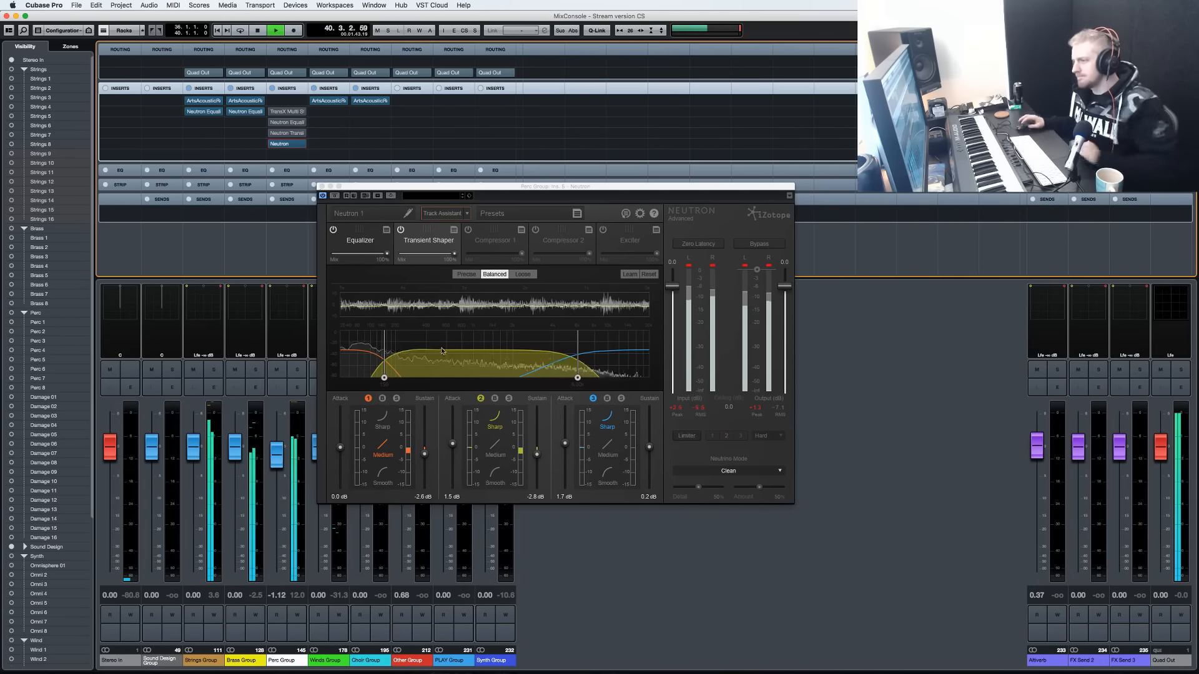
{"action": "left_click", "coordinate": [651, 585]}
{"action": "key", "text": "space"}
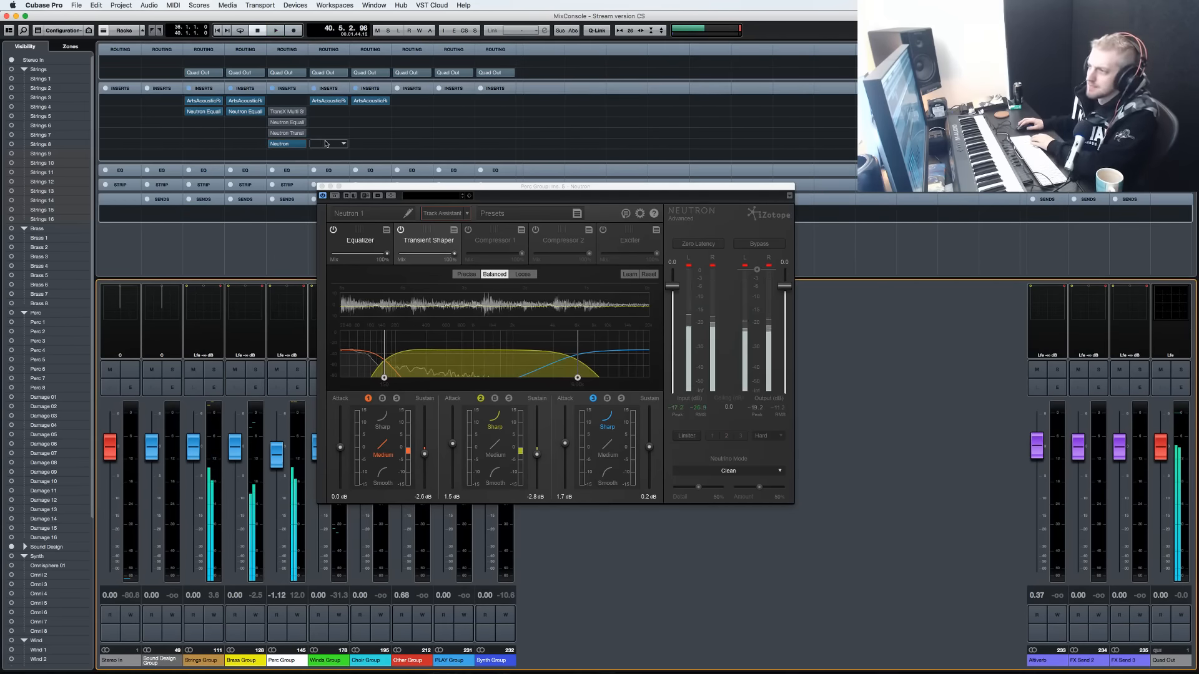
Remove Neutron from the Perc Group's inserts and reactivate its separate Neutron Equalizer and Neutron Transient Shaper.
{"action": "left_click", "coordinate": [302, 146]}
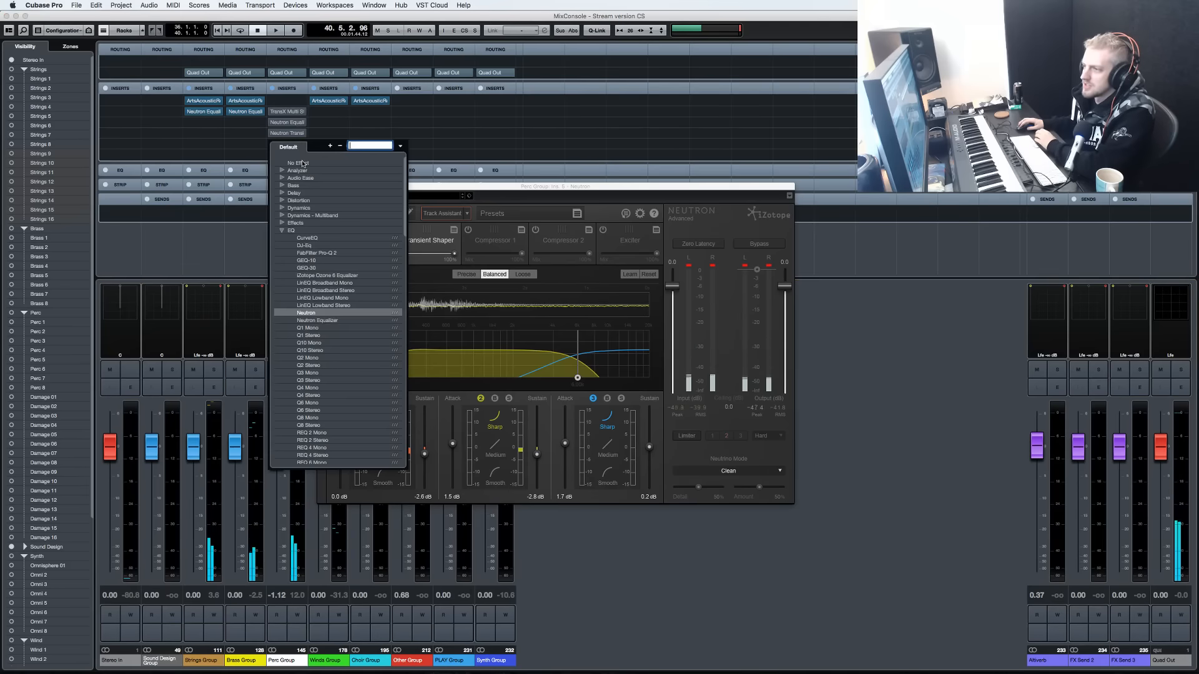
{"action": "left_click", "coordinate": [276, 104]}
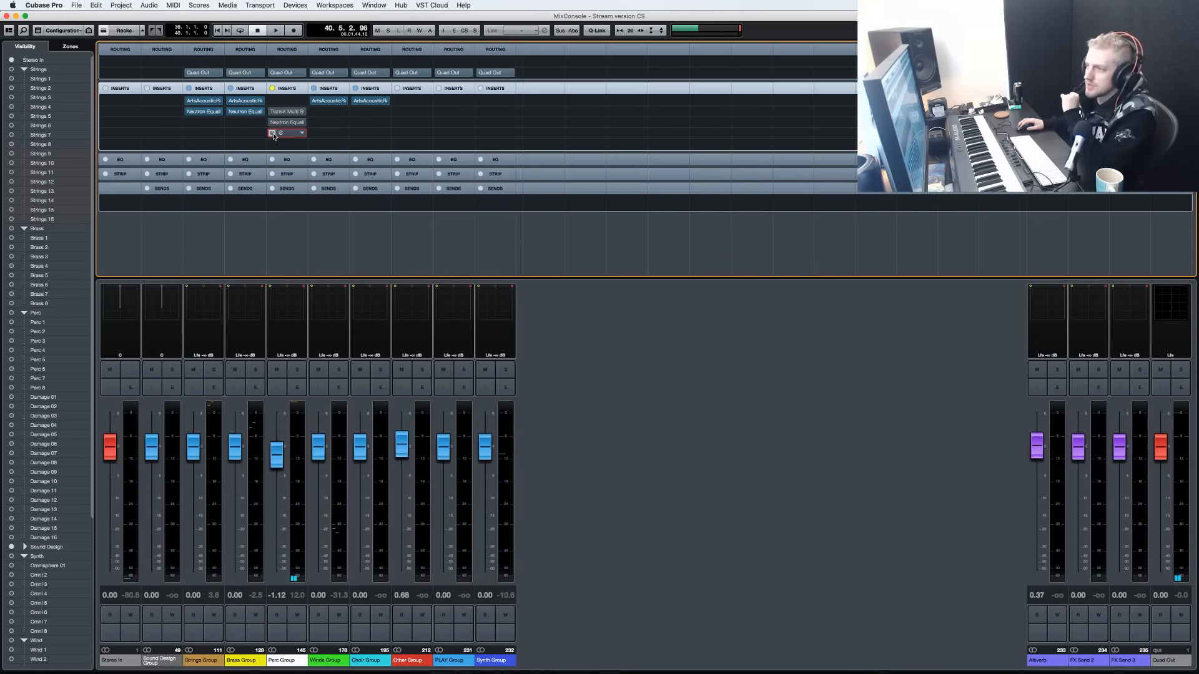
Open the Strings Group and Brass Group Neutron Equalizers side by side and point out their instance names.
{"action": "left_click", "coordinate": [203, 113]}
{"action": "left_click", "coordinate": [247, 114]}
{"action": "left_click_drag", "start_coordinate": [459, 267], "coordinate": [186, 196]}
{"action": "left_click", "coordinate": [128, 223]}
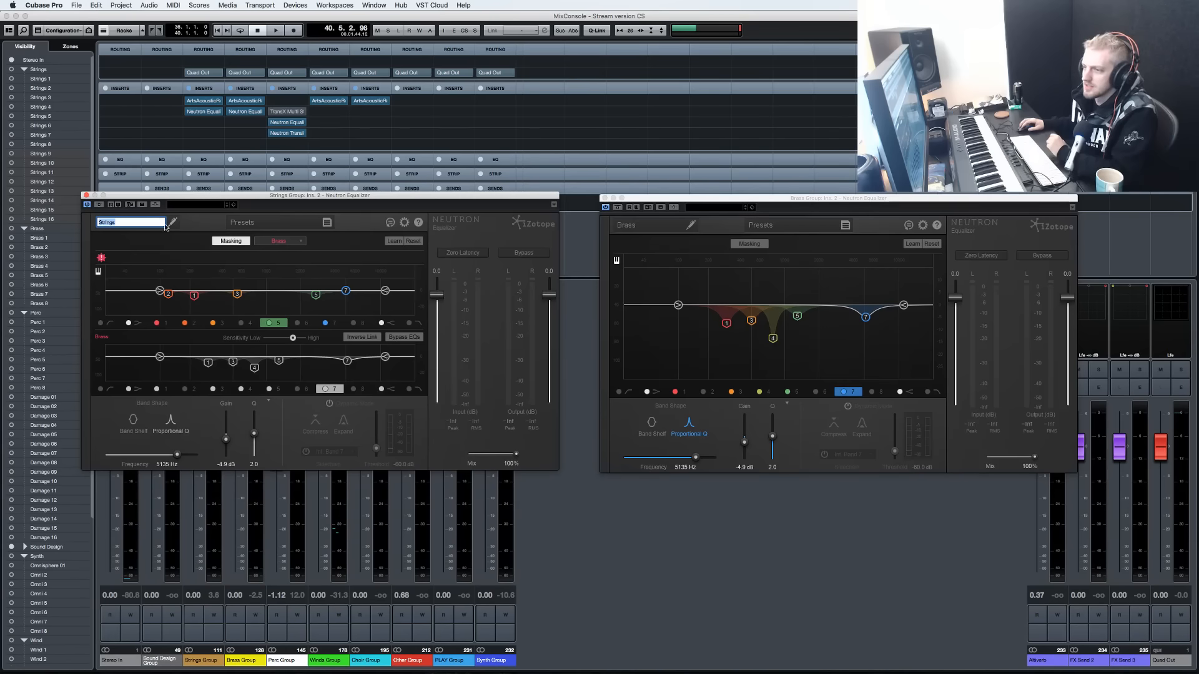
{"action": "left_click", "coordinate": [648, 225]}
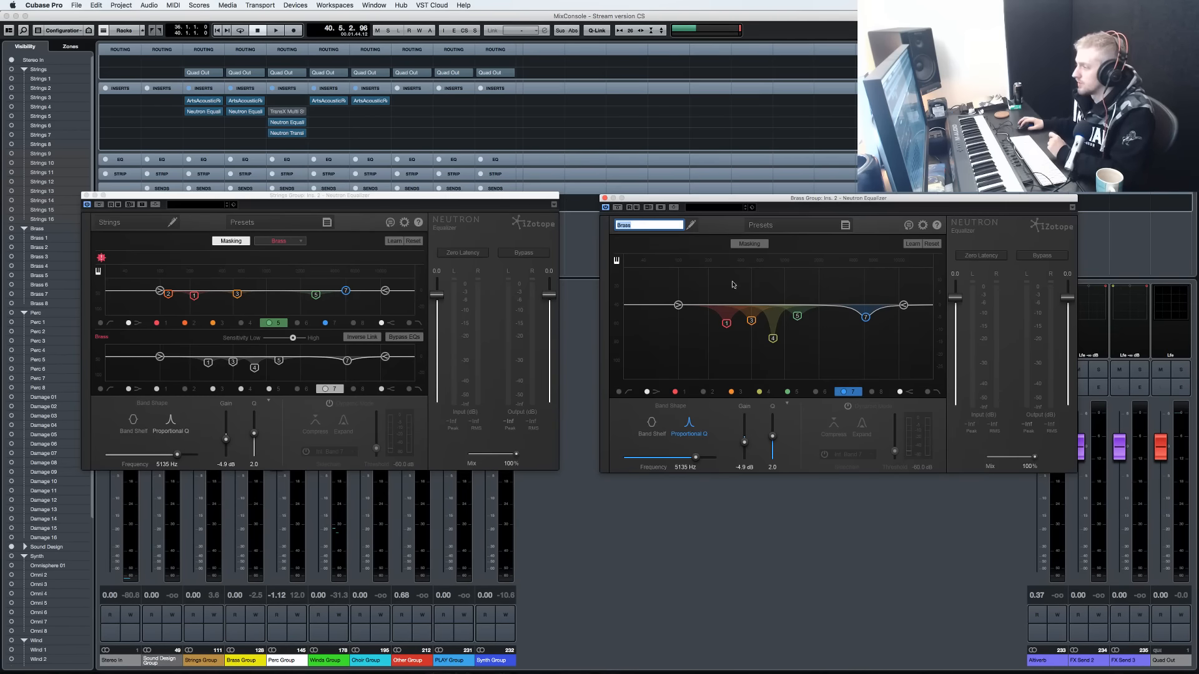
{"action": "left_click", "coordinate": [446, 441]}
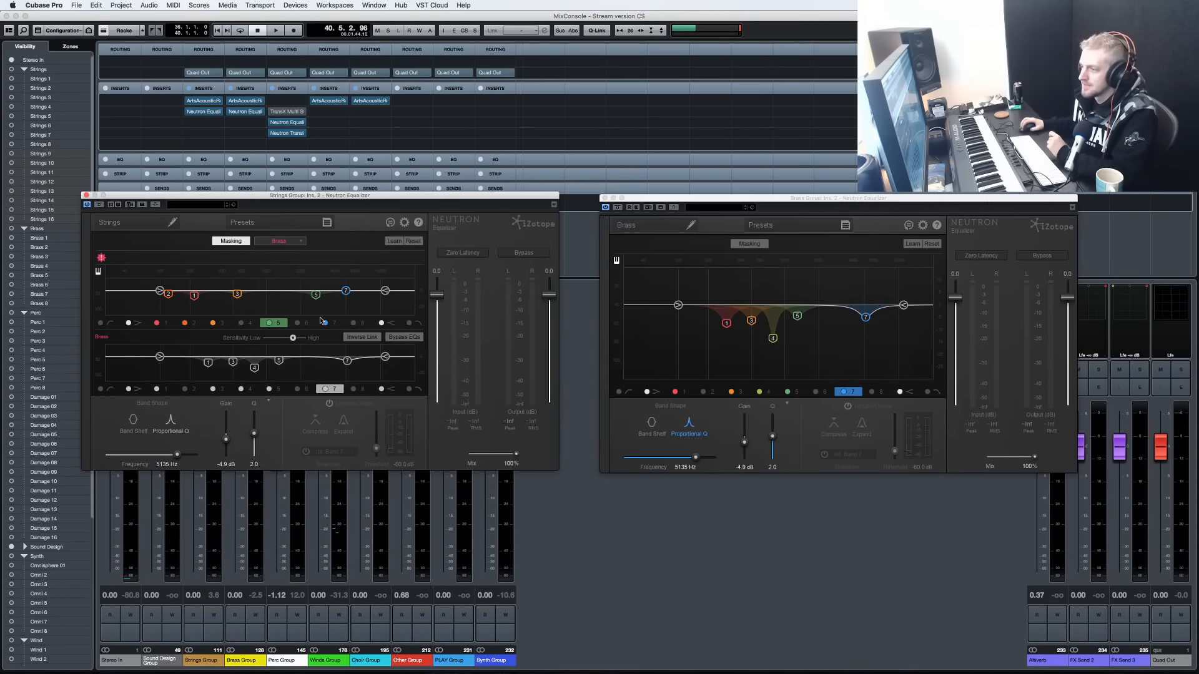
Switch Masking off and on in the Strings equalizer and list the instances available for comparison.
{"action": "left_click", "coordinate": [243, 241]}
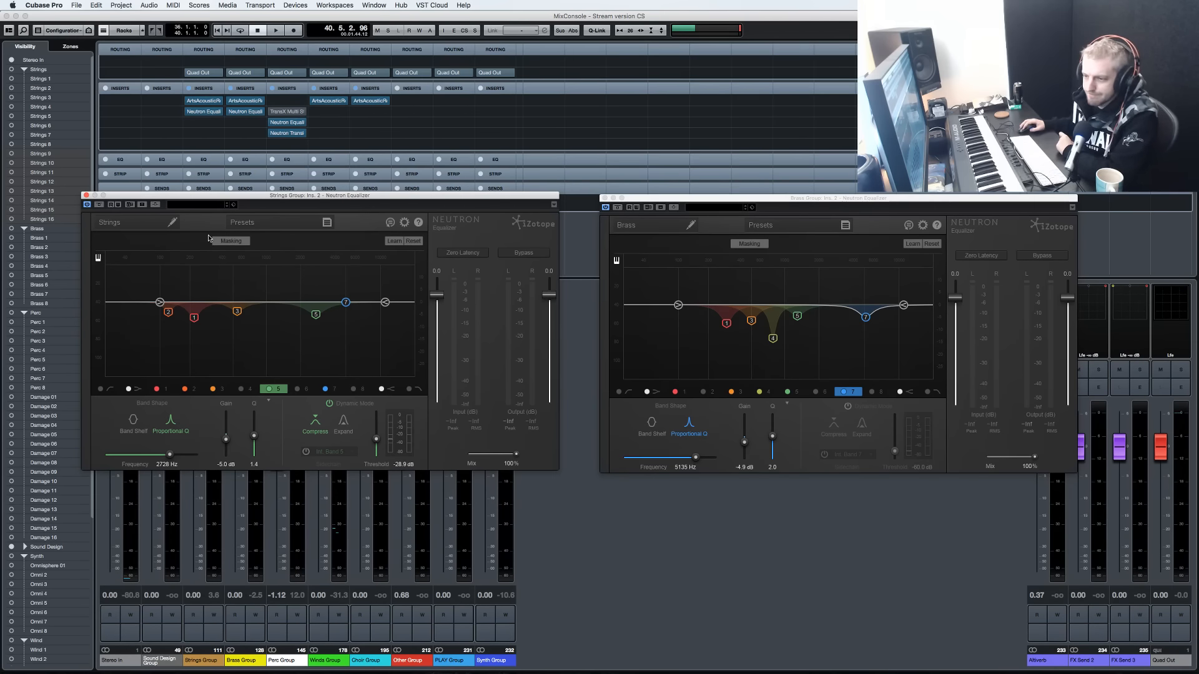
{"action": "left_click", "coordinate": [225, 242]}
{"action": "left_click", "coordinate": [298, 244]}
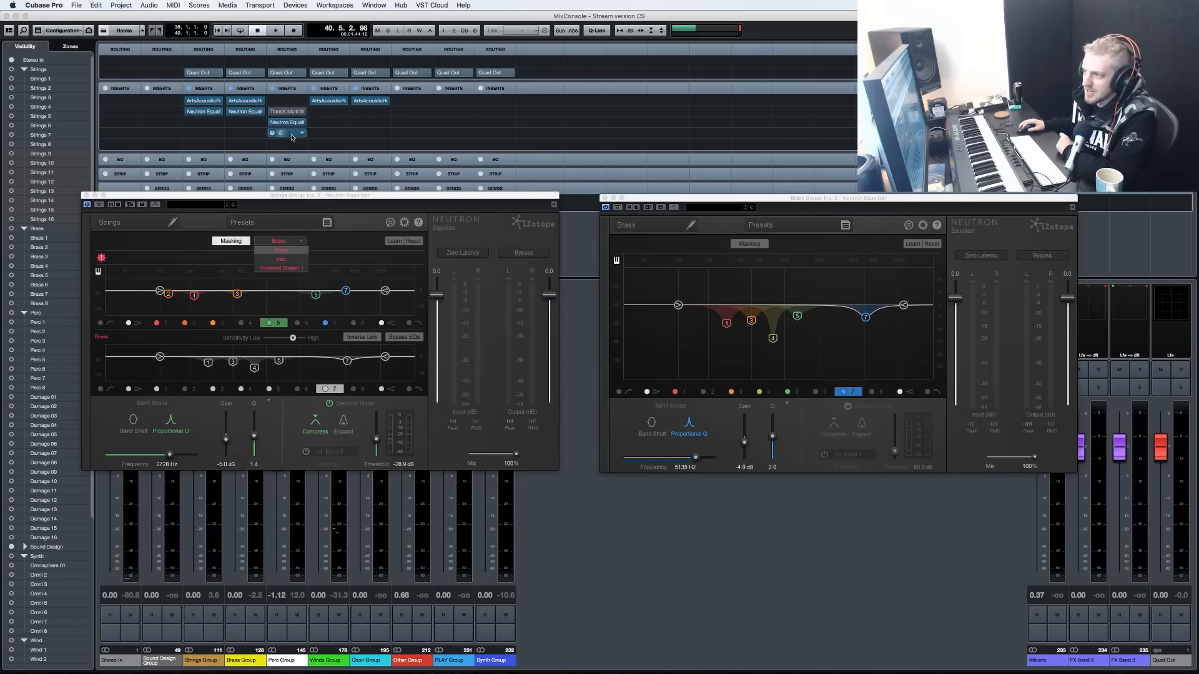
Open the Perc Group's Neutron Transient Shaper, disable Show at Startup for its preset manager and close the preset manager.
{"action": "left_click", "coordinate": [283, 133]}
{"action": "left_click", "coordinate": [281, 136]}
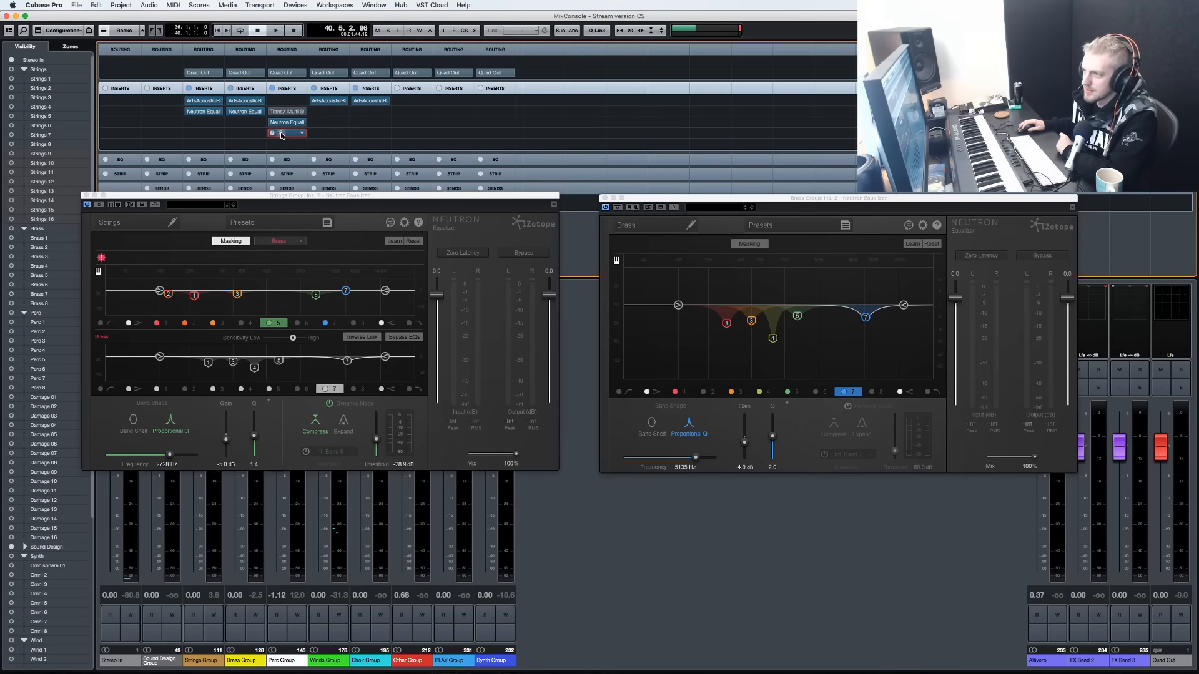
{"action": "left_click", "coordinate": [281, 133]}
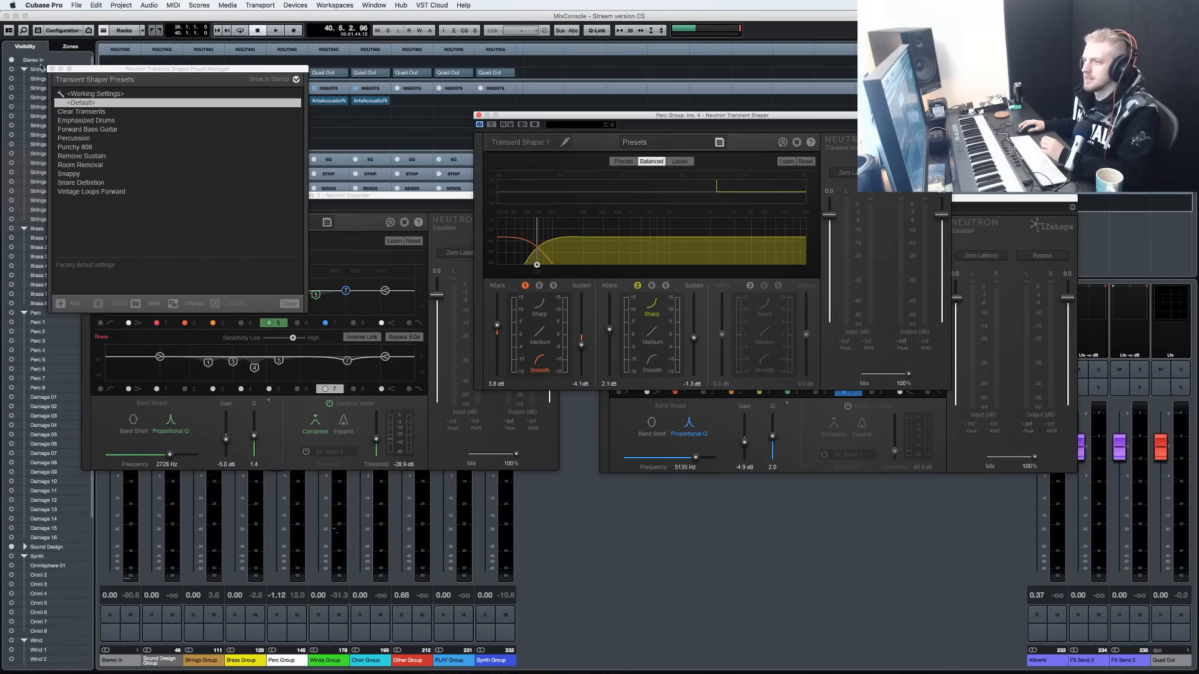
{"action": "left_click", "coordinate": [297, 80]}
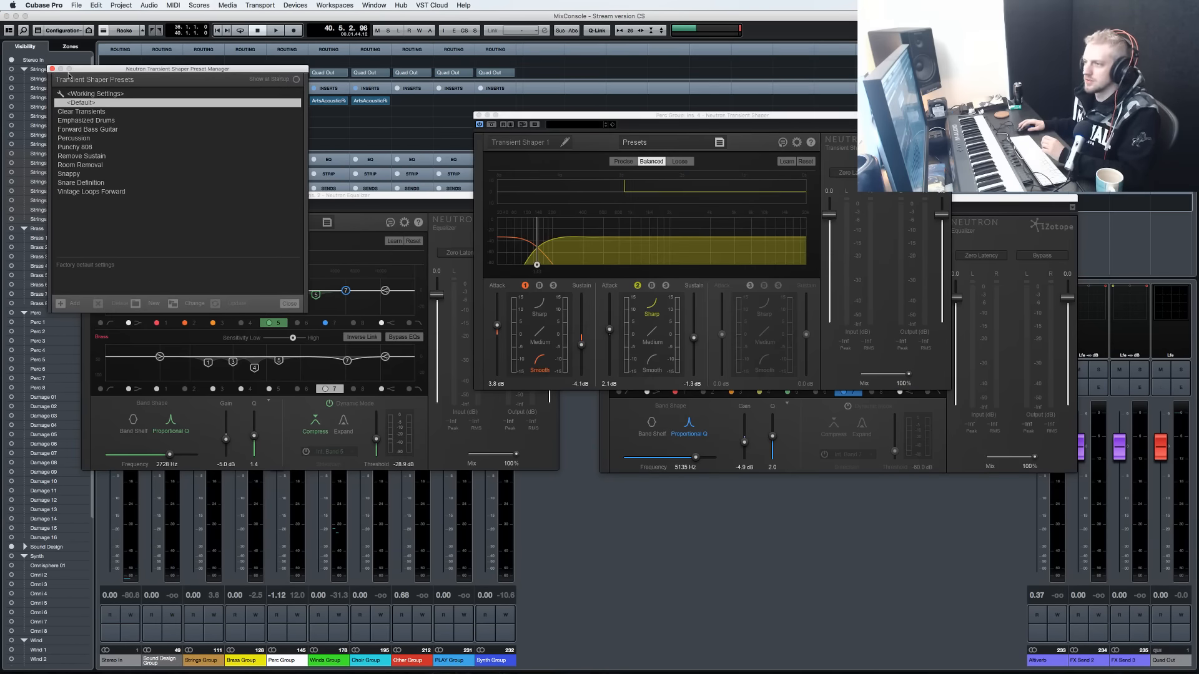
{"action": "left_click", "coordinate": [52, 69]}
Rename the Perc Group's Transient Shaper instance to Perc Trans.
{"action": "left_click", "coordinate": [533, 143]}
{"action": "type", "text": "Perc Trans"}
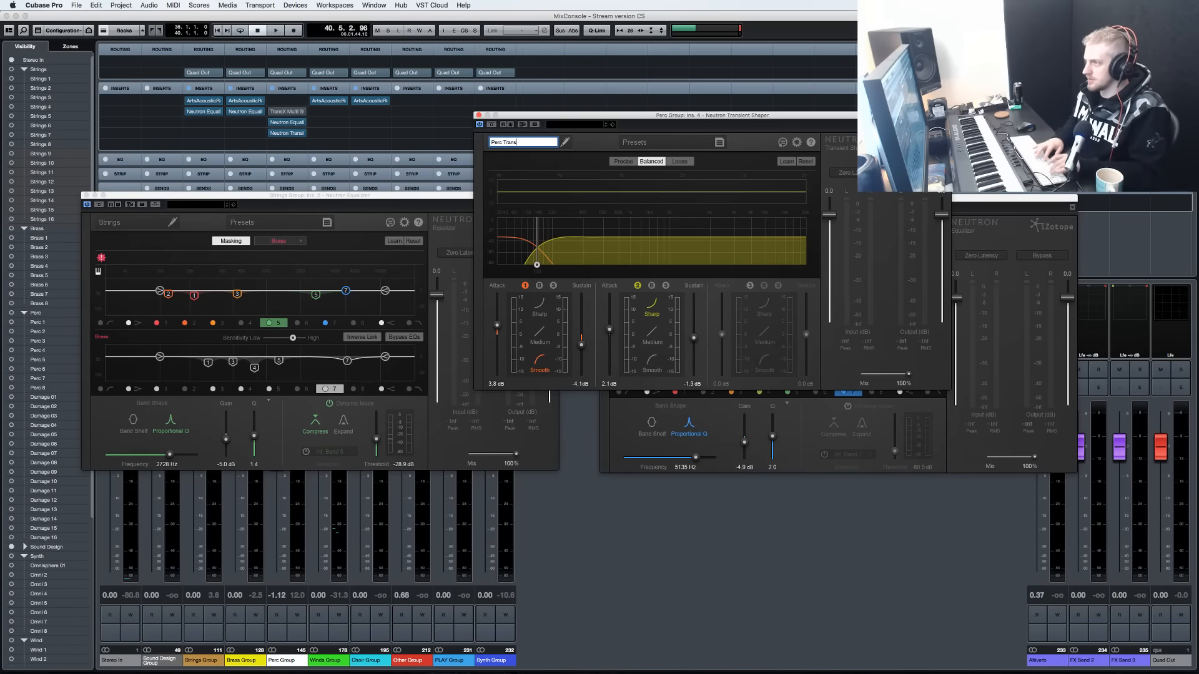
{"action": "key", "text": "Return"}
Check the Strings equalizer's masking source list, close the Perc Trans window and turn Masking off.
{"action": "left_click", "coordinate": [284, 241]}
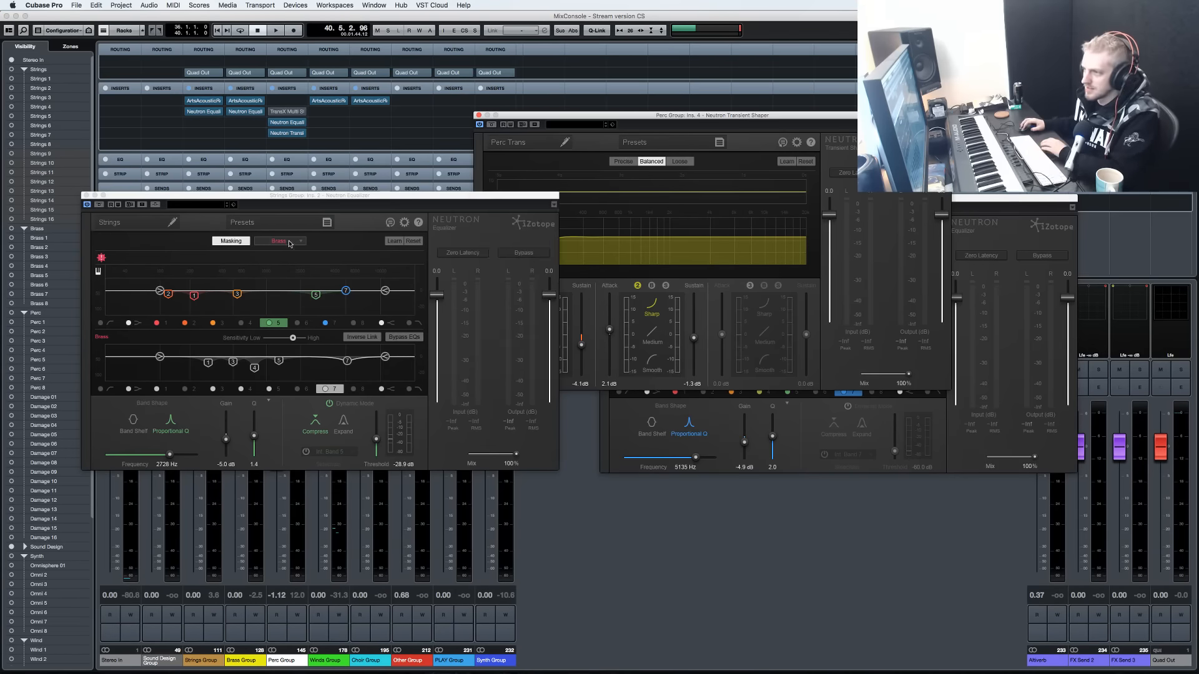
{"action": "left_click", "coordinate": [478, 116]}
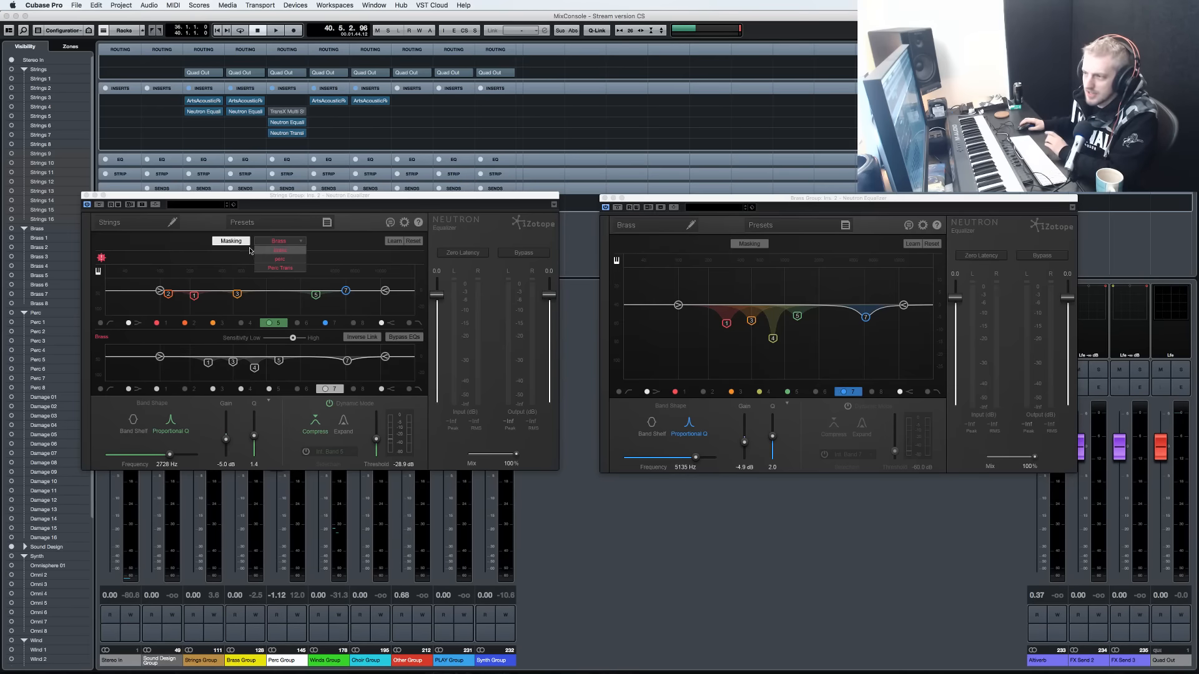
{"action": "left_click", "coordinate": [194, 256]}
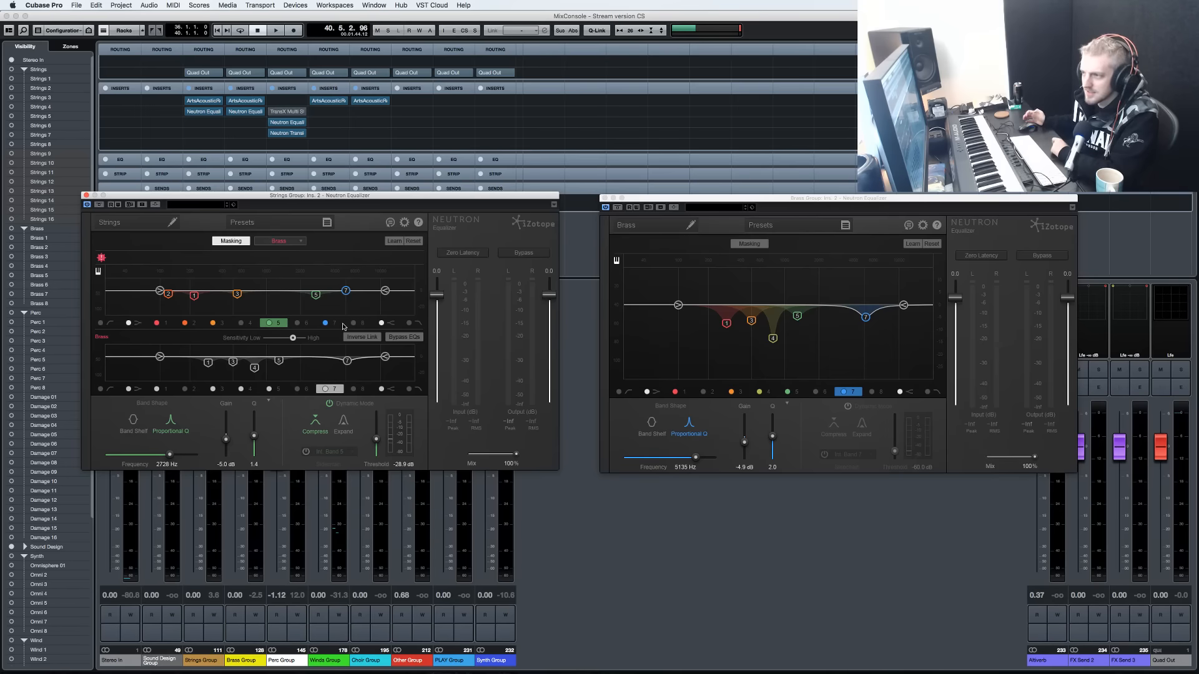
{"action": "left_click", "coordinate": [238, 241]}
Play from bar 36 to examine the Strings and Brass equalizers' dynamic cuts side by side, stop and reposition the Strings window.
{"action": "key", "text": "space"}
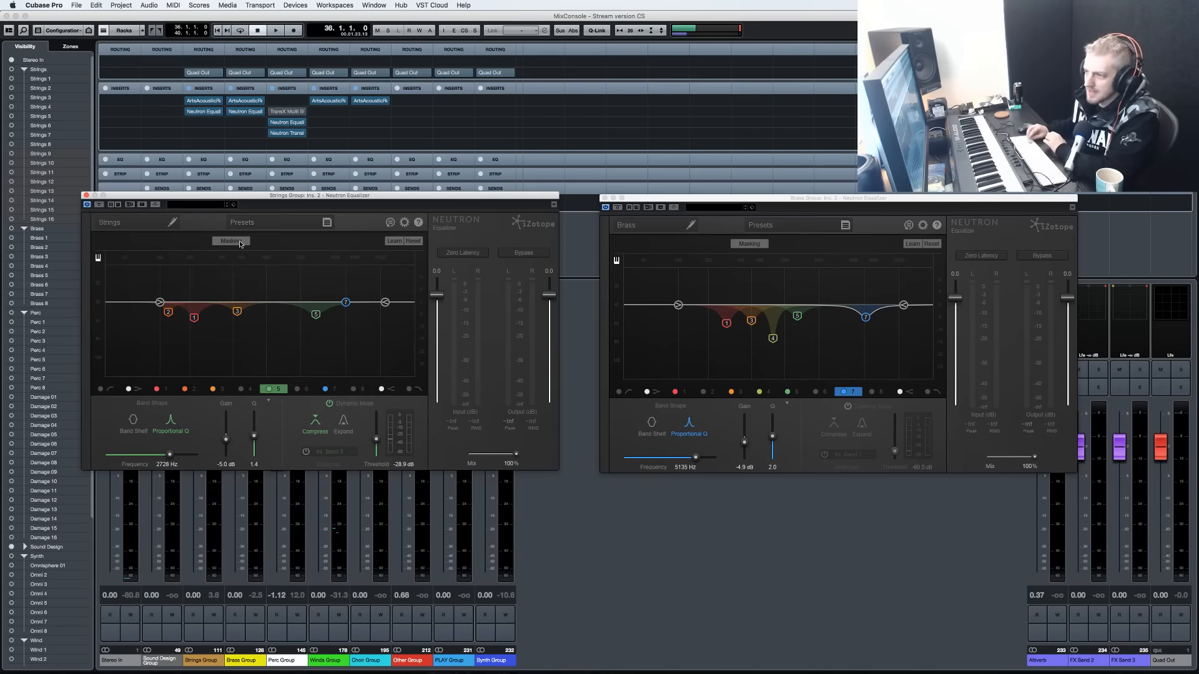
{"action": "left_click", "coordinate": [645, 596]}
{"action": "key", "text": "space"}
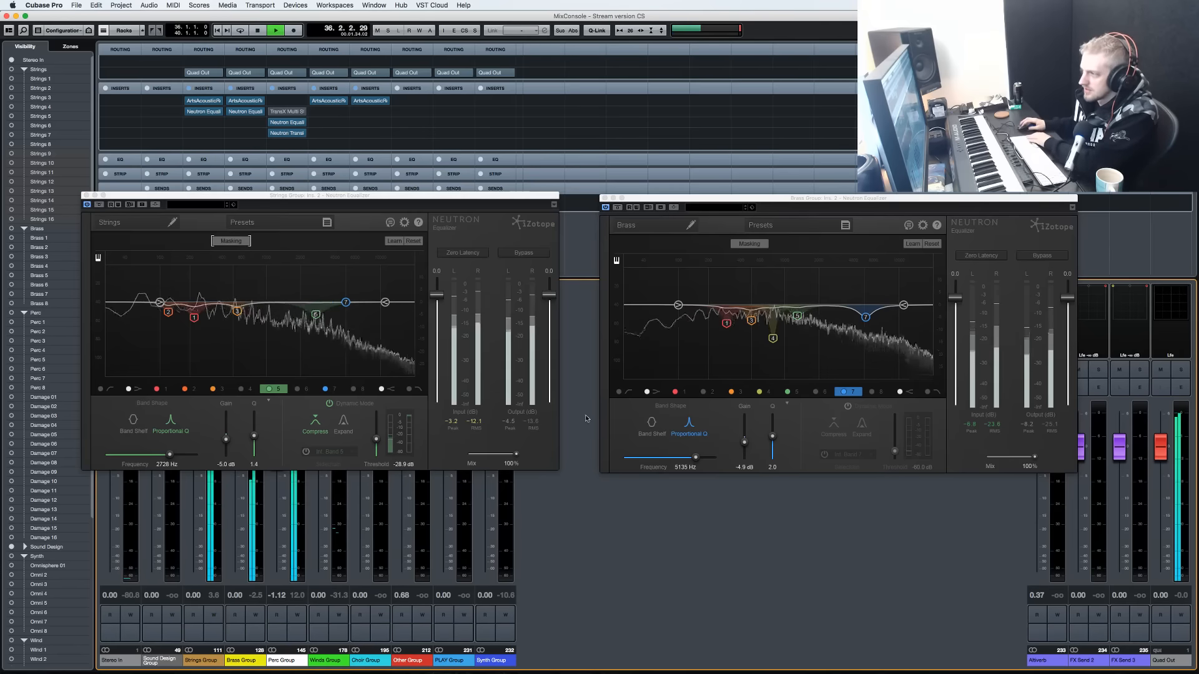
{"action": "key", "text": "space"}
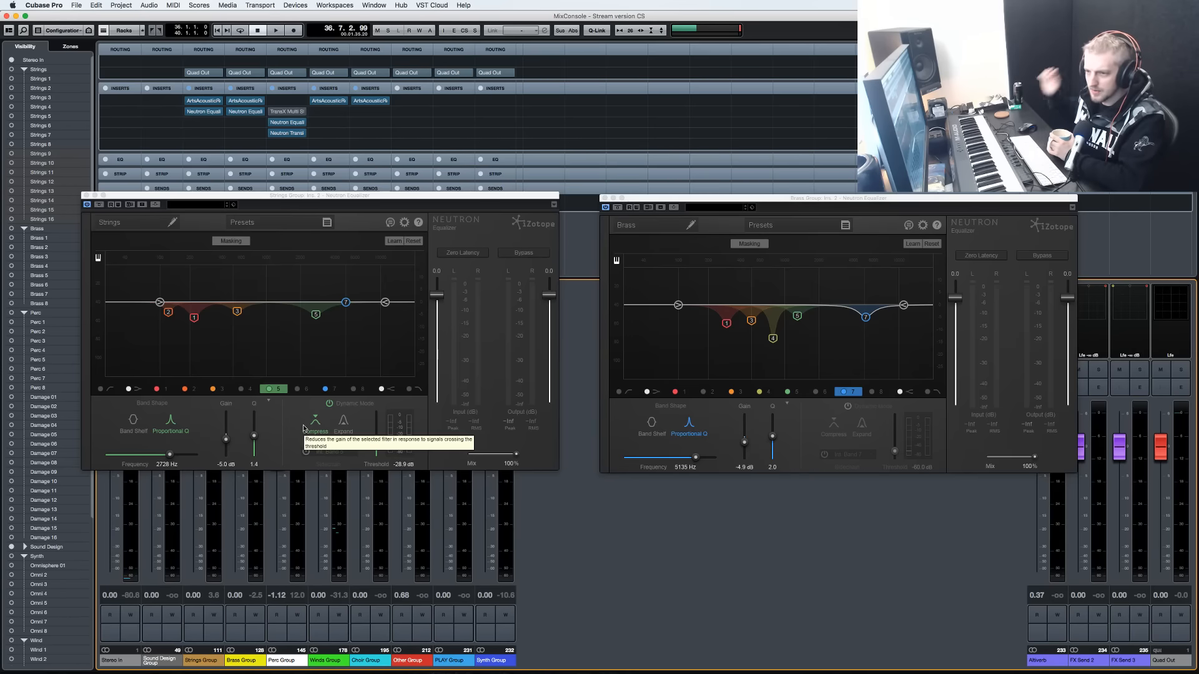
{"action": "left_click_drag", "start_coordinate": [252, 199], "coordinate": [654, 313]}
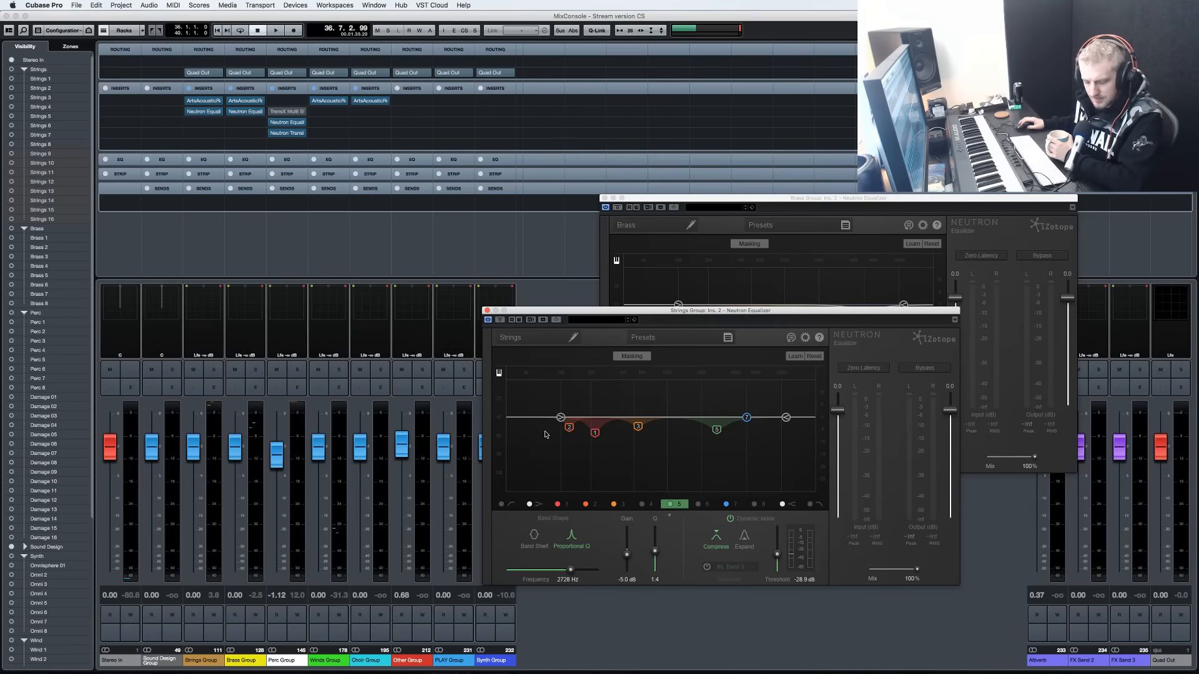
{"action": "left_click_drag", "start_coordinate": [592, 310], "coordinate": [197, 176]}
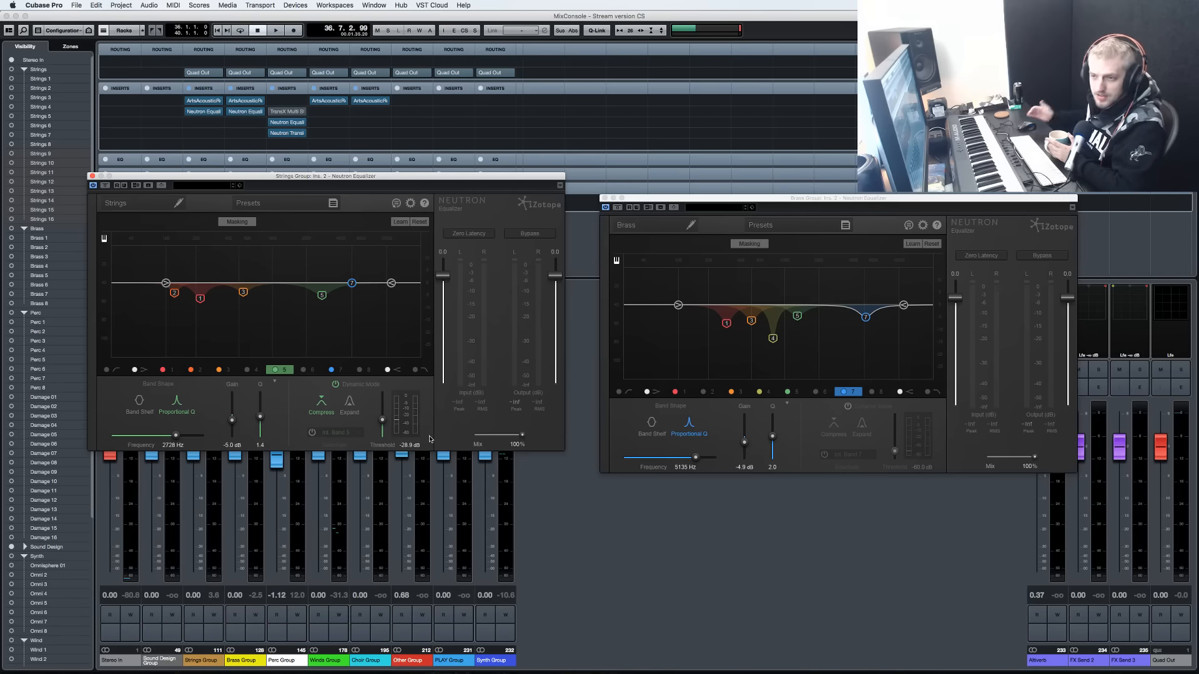
Play the mix, turn Masking on in the Strings equalizer with Brass as the source and hide the band controls.
{"action": "left_click", "coordinate": [663, 556]}
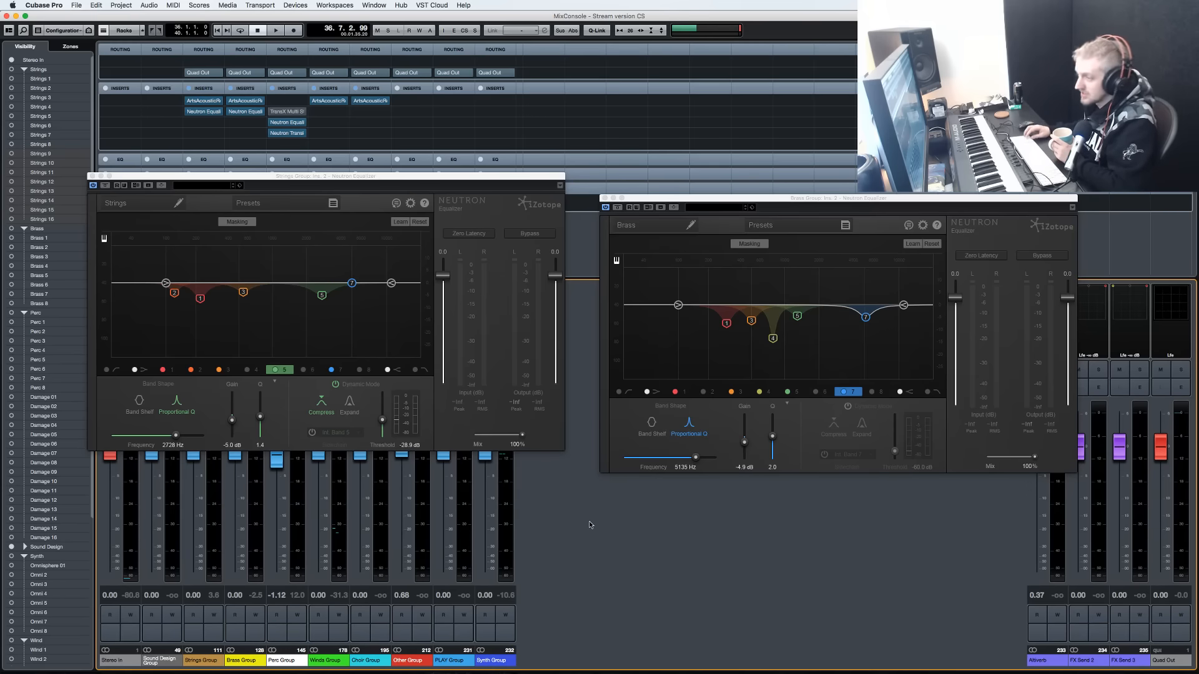
{"action": "key", "text": "space"}
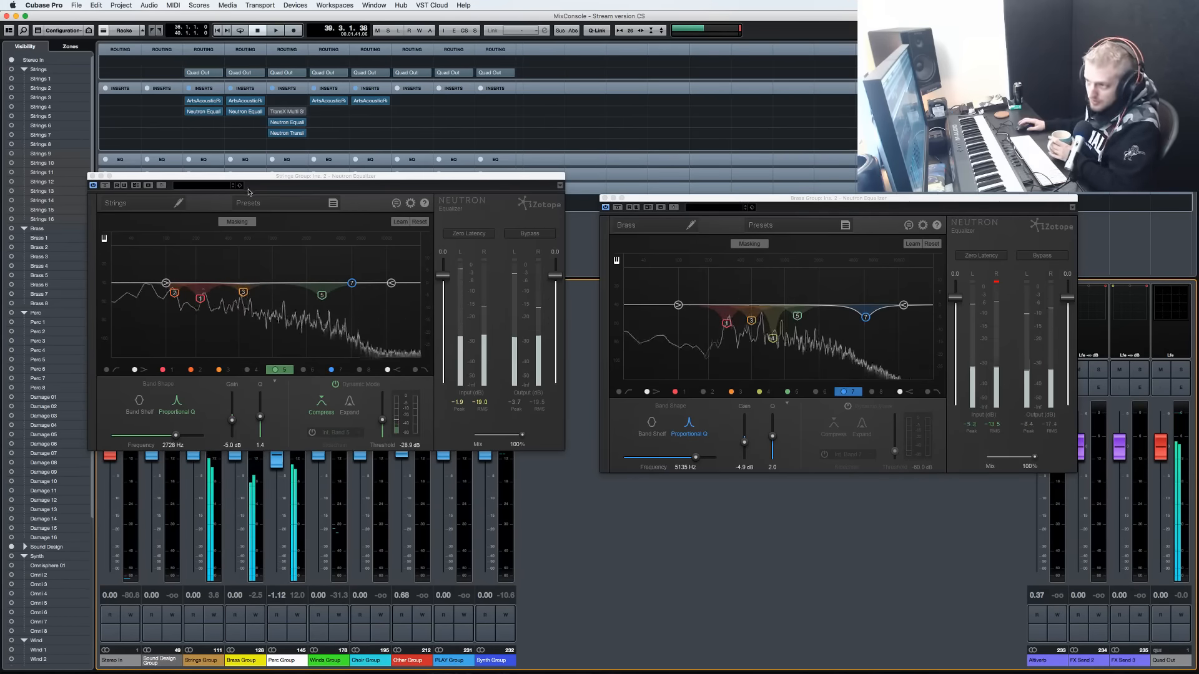
{"action": "left_click", "coordinate": [246, 222]}
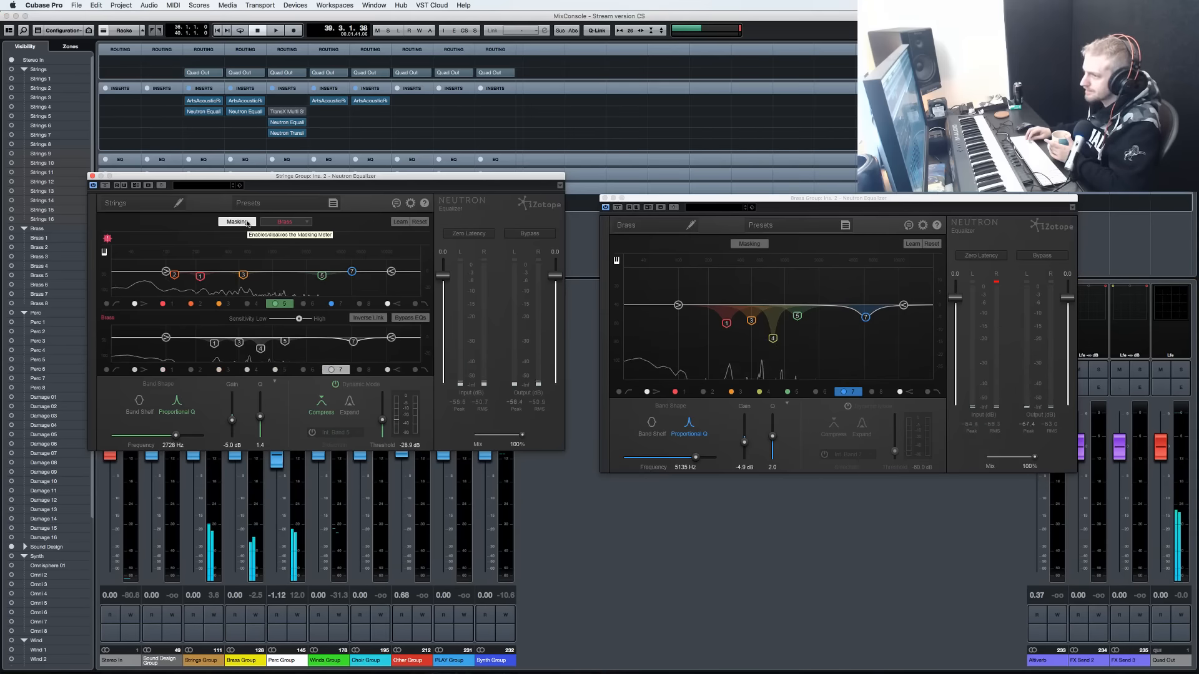
{"action": "left_click", "coordinate": [275, 382]}
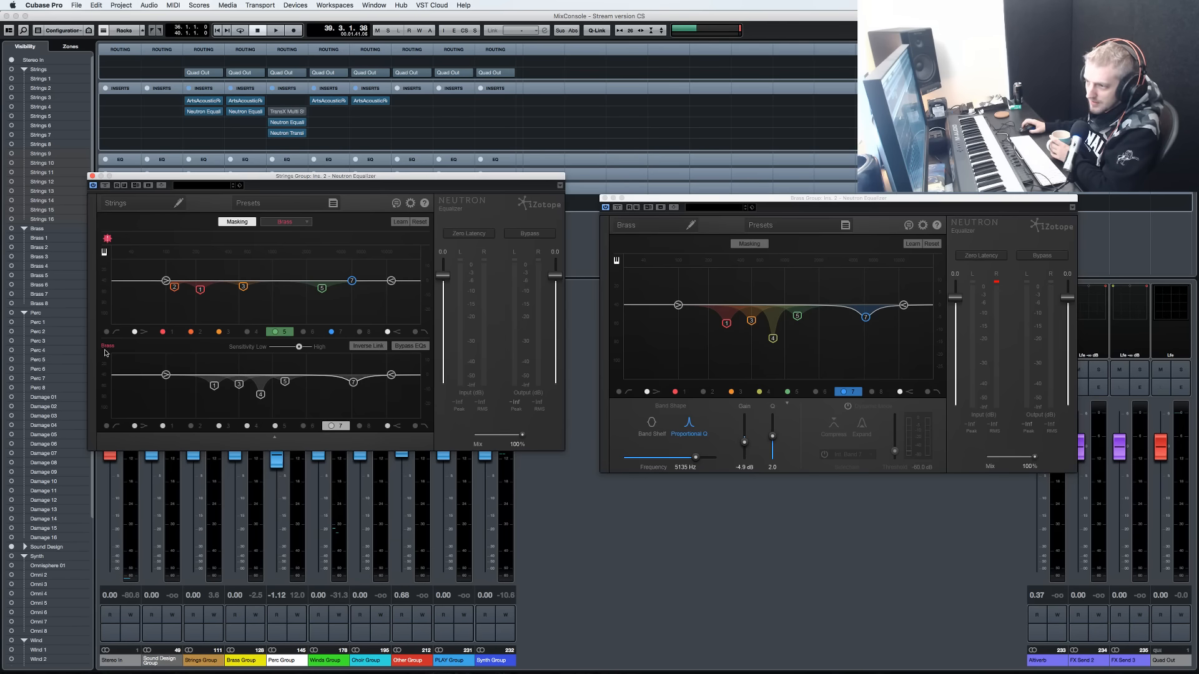
Shift the Brass band 4 to 768 Hz and -13.2 dB from the Strings masking view and check it during playback.
{"action": "left_click", "coordinate": [261, 395]}
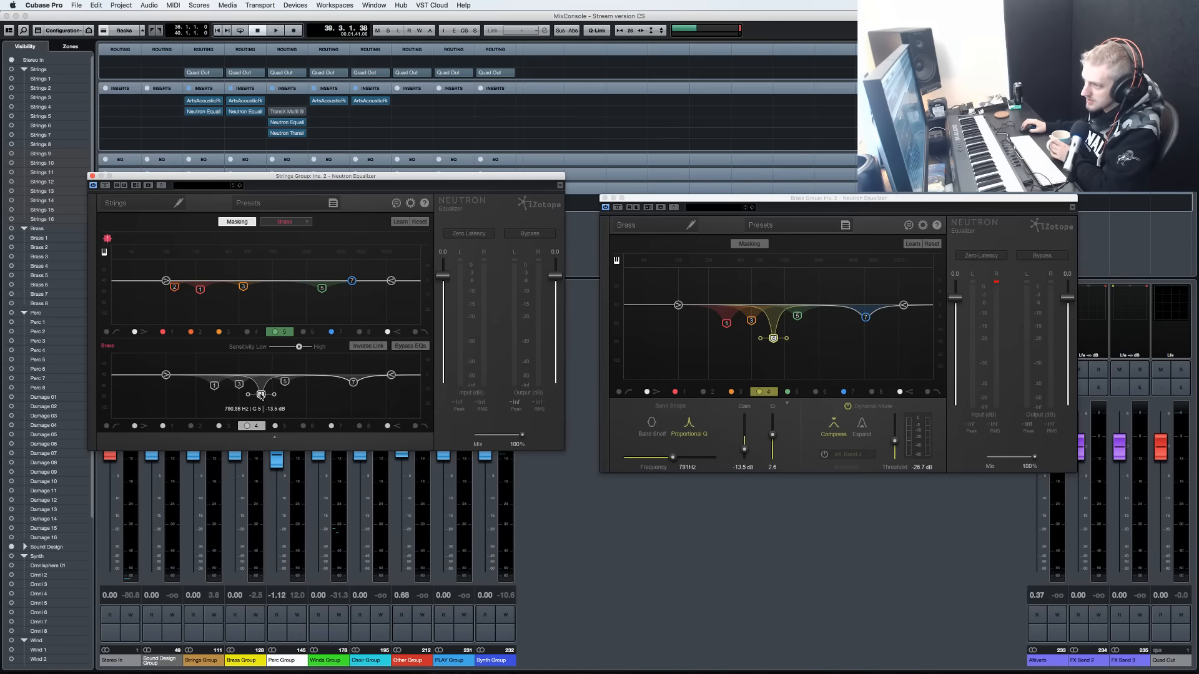
{"action": "left_click_drag", "start_coordinate": [261, 395], "coordinate": [261, 395]}
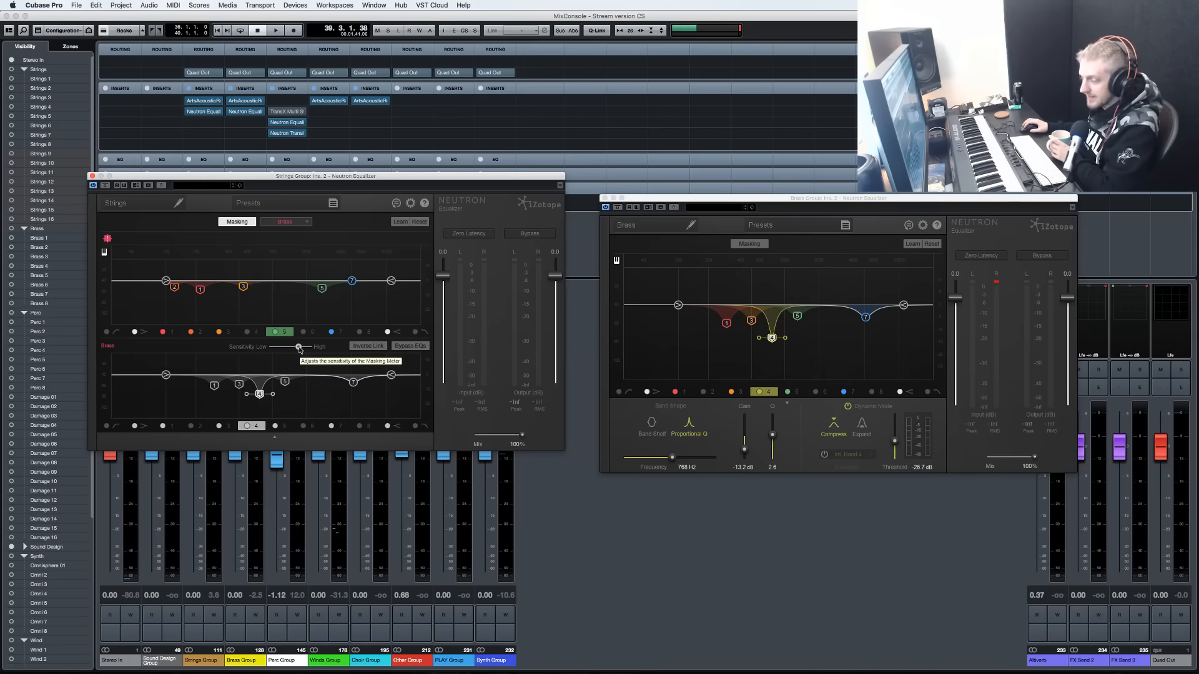
{"action": "left_click", "coordinate": [662, 543]}
{"action": "key", "text": "space"}
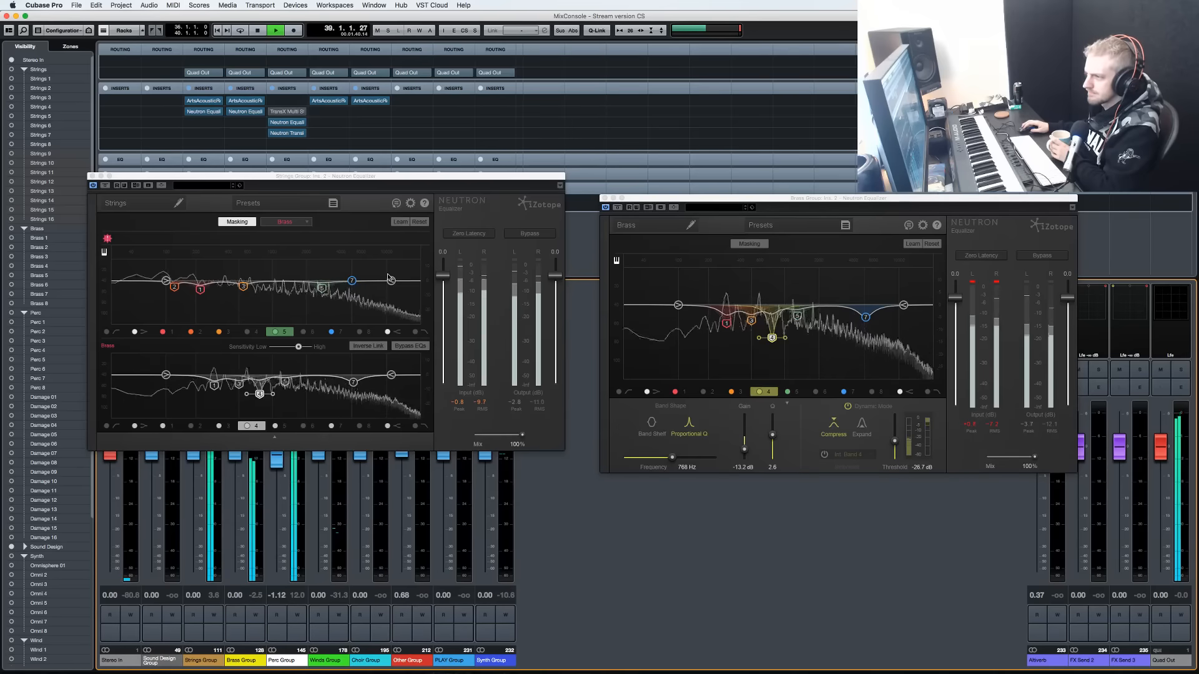
{"action": "key", "text": "space"}
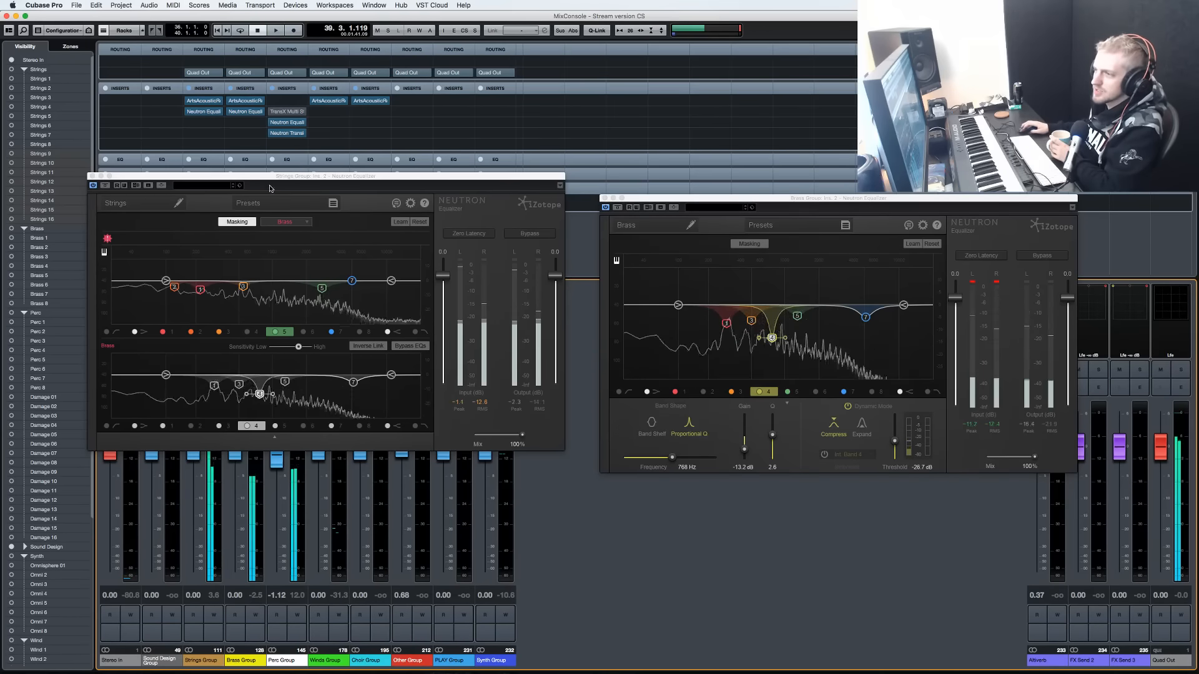
Reposition the Strings equalizer window and raise its masking sensitivity while playing from bar 36.
{"action": "left_click_drag", "start_coordinate": [270, 189], "coordinate": [285, 219]}
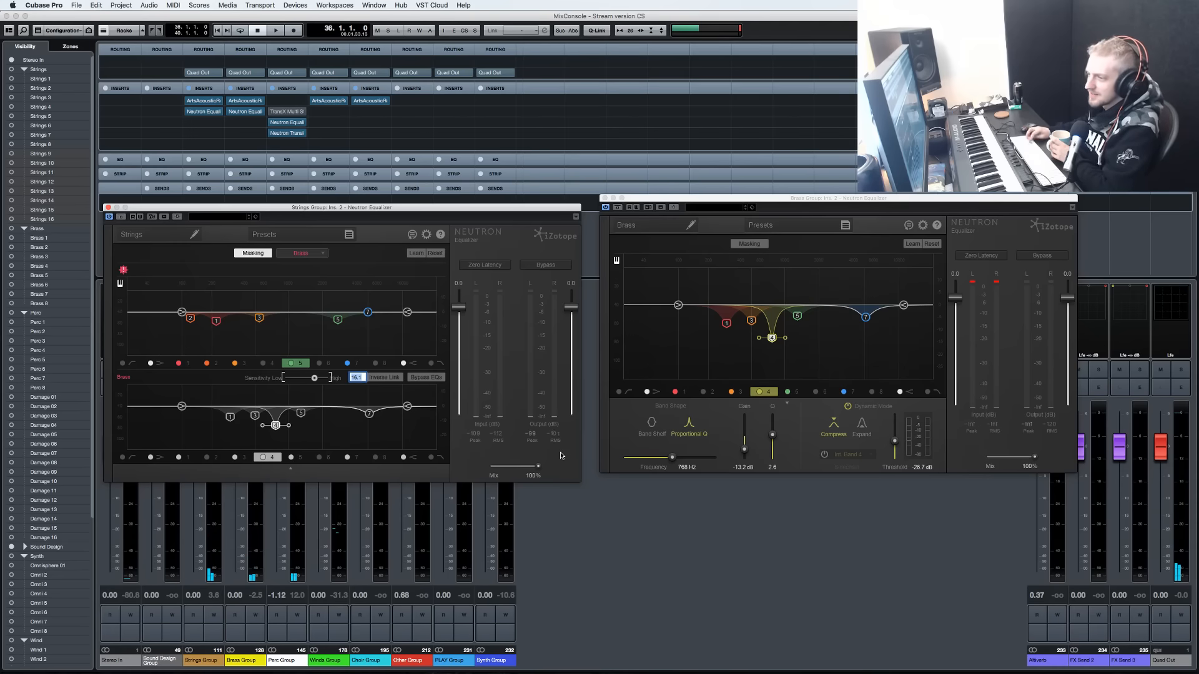
{"action": "left_click", "coordinate": [781, 531]}
{"action": "key", "text": "space"}
{"action": "left_click_drag", "start_coordinate": [316, 378], "coordinate": [319, 379]}
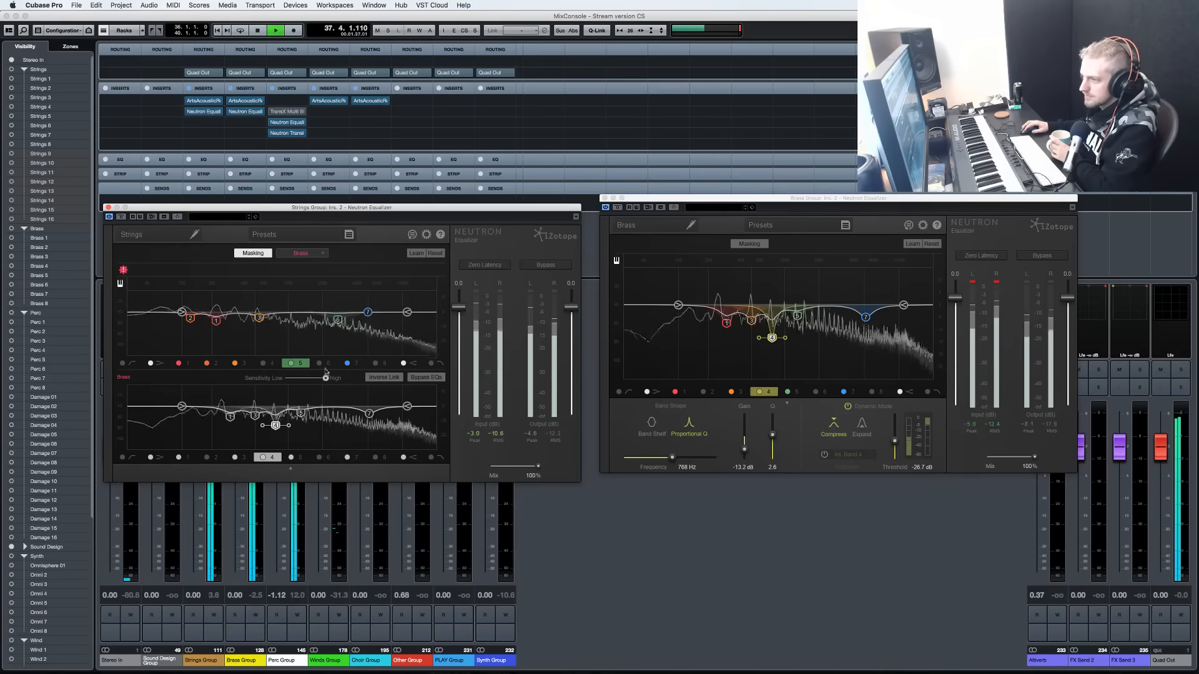
Move the Strings window clear and turn on Masking in the Brass equalizer with Strings as the source.
{"action": "left_click_drag", "start_coordinate": [335, 209], "coordinate": [369, 234]}
{"action": "left_click", "coordinate": [732, 244]}
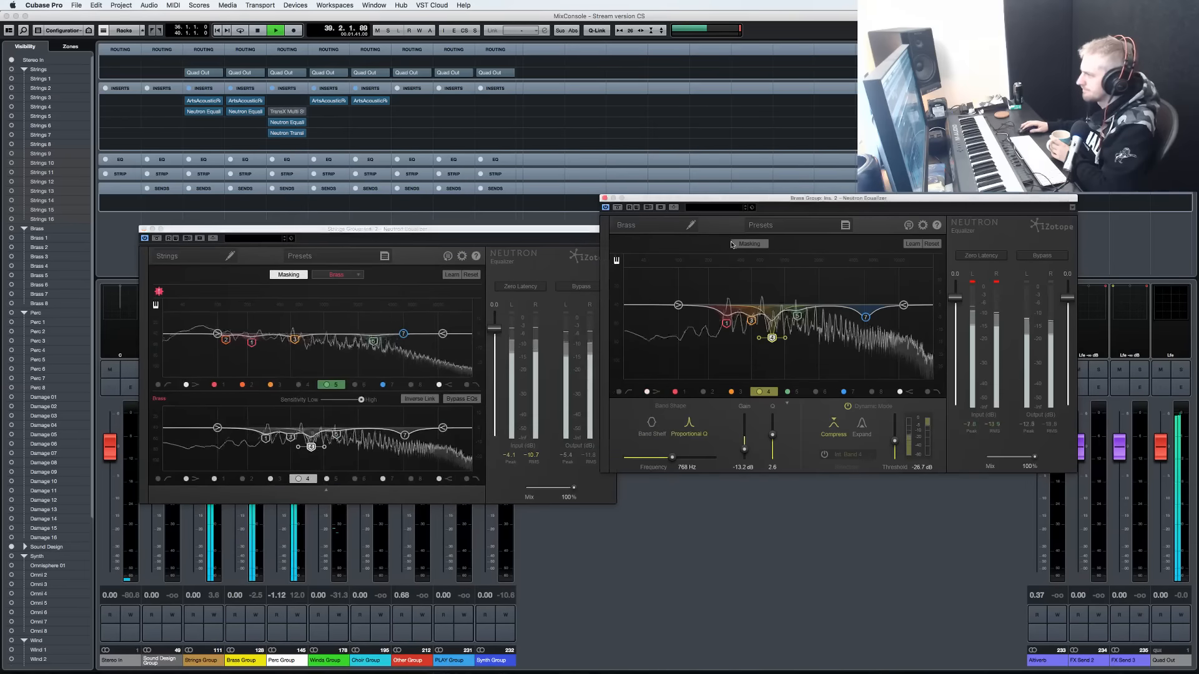
{"action": "left_click", "coordinate": [732, 244]}
{"action": "left_click", "coordinate": [818, 246]}
{"action": "left_click", "coordinate": [811, 254]}
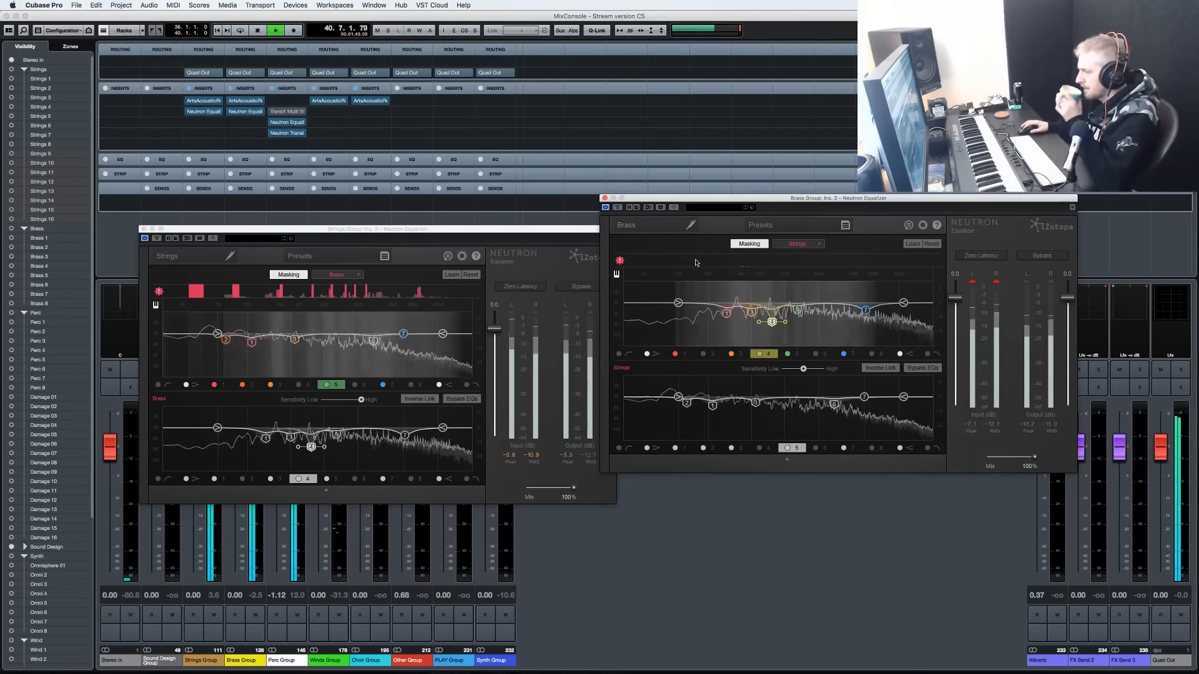
Reposition the Strings equalizer beside the Brass one, lower its masking sensitivity slightly and stop playback.
{"action": "left_click_drag", "start_coordinate": [453, 231], "coordinate": [423, 217]}
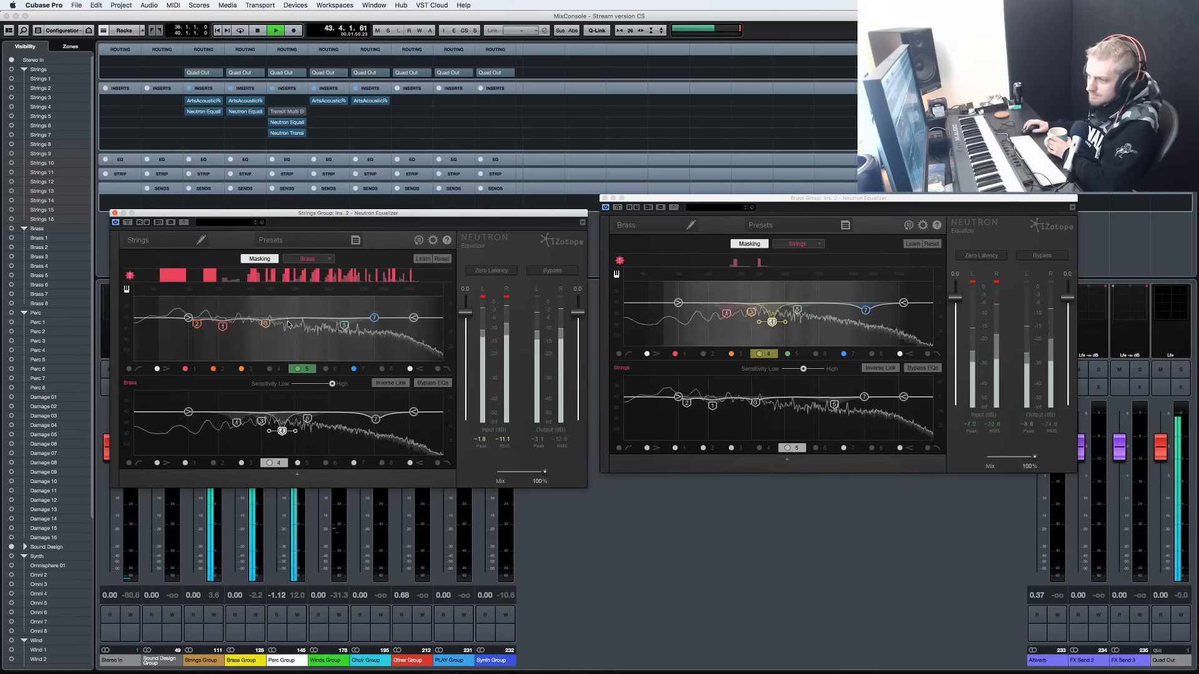
{"action": "left_click_drag", "start_coordinate": [332, 384], "coordinate": [324, 385]}
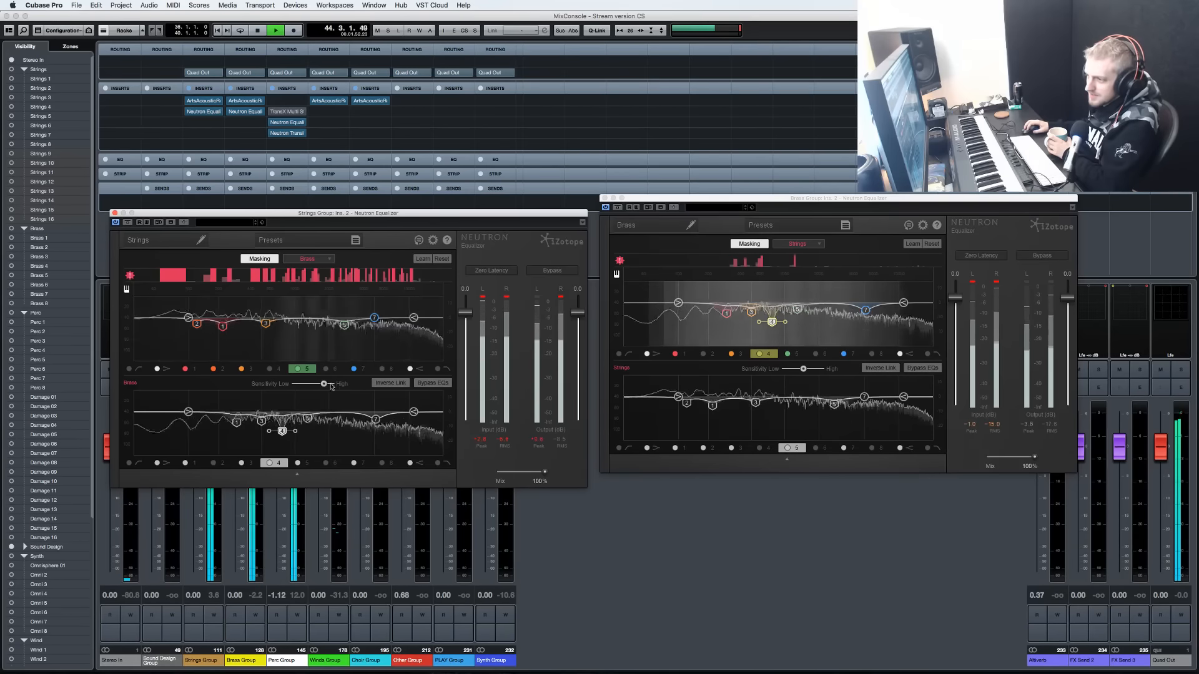
{"action": "left_click", "coordinate": [621, 508]}
{"action": "key", "text": "space"}
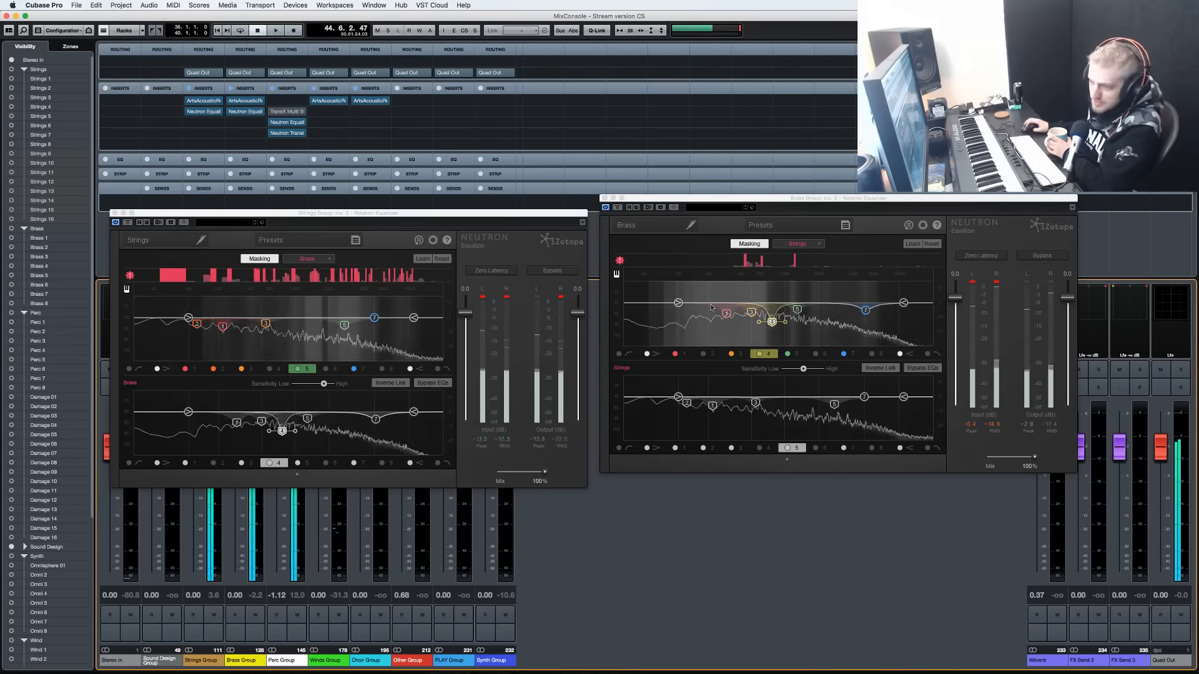
Turn Masking off in the Brass equalizer and close its window.
{"action": "left_click", "coordinate": [764, 243]}
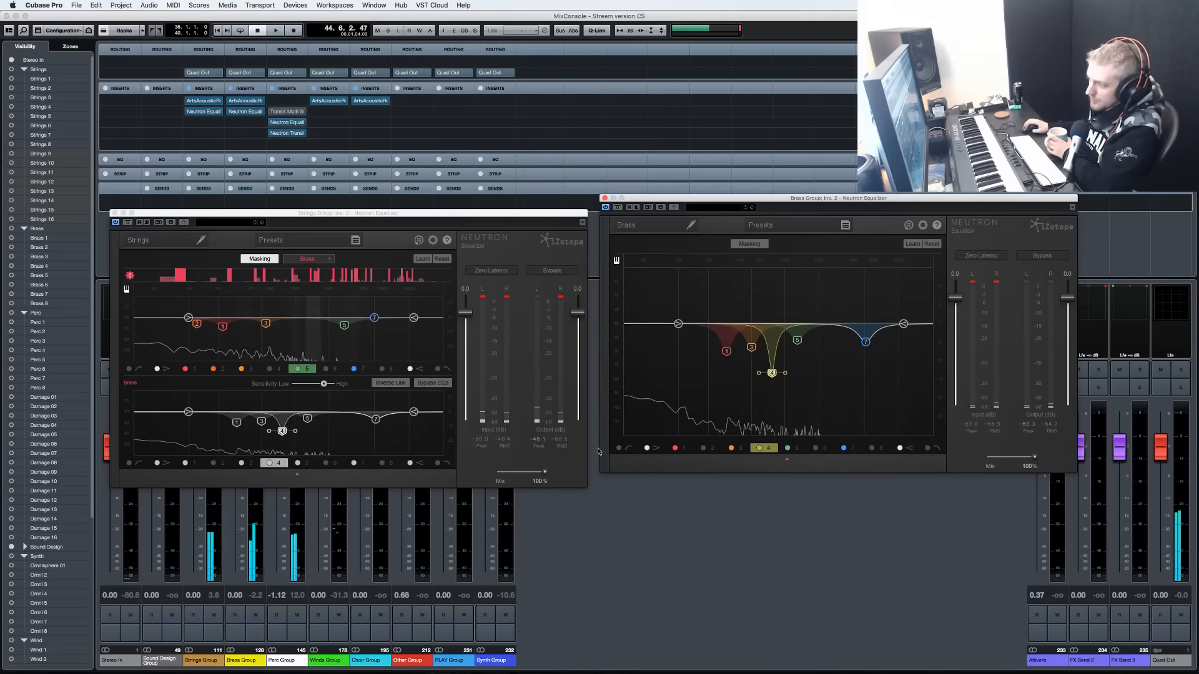
{"action": "left_click", "coordinate": [604, 199]}
Play twice from bar 36 to examine the Strings equalizer's masking meter against Brass, repositioning the window between passes.
{"action": "key", "text": "space"}
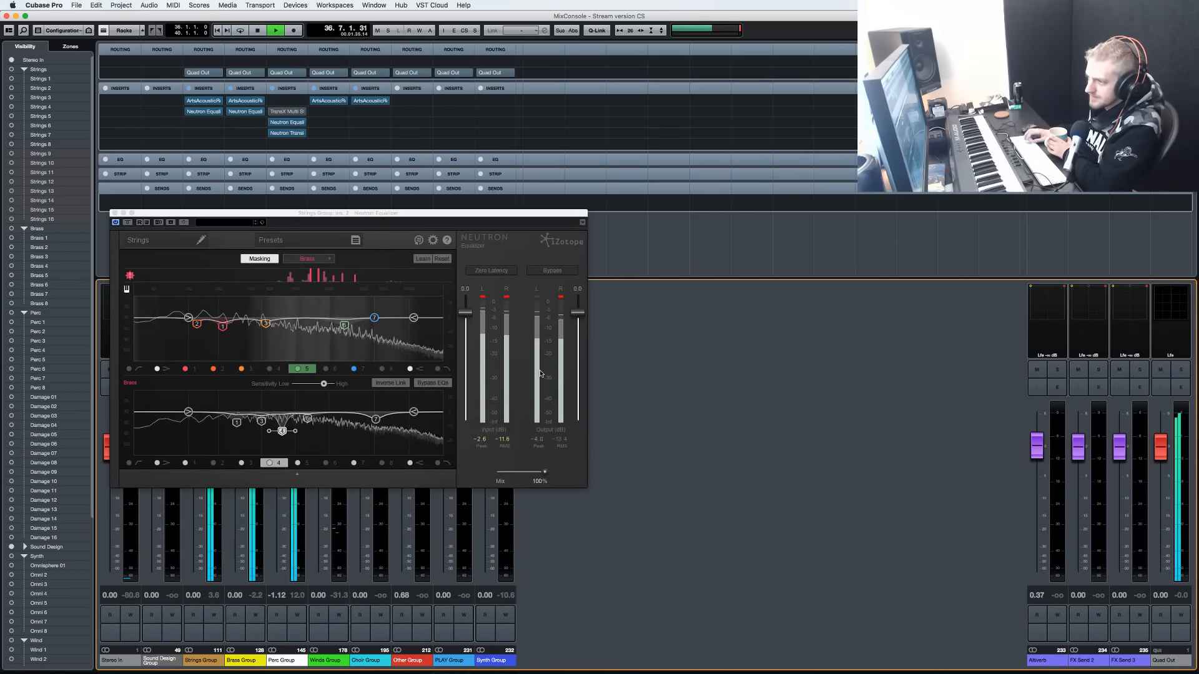
{"action": "key", "text": "space"}
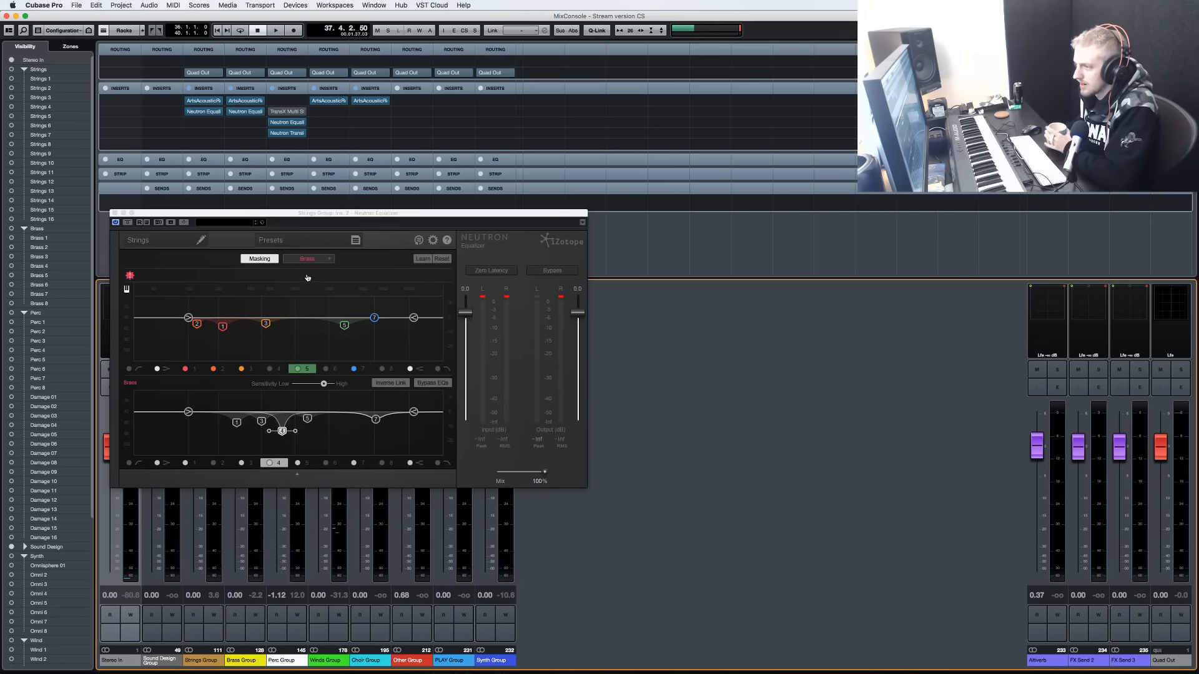
{"action": "left_click_drag", "start_coordinate": [362, 215], "coordinate": [422, 210]}
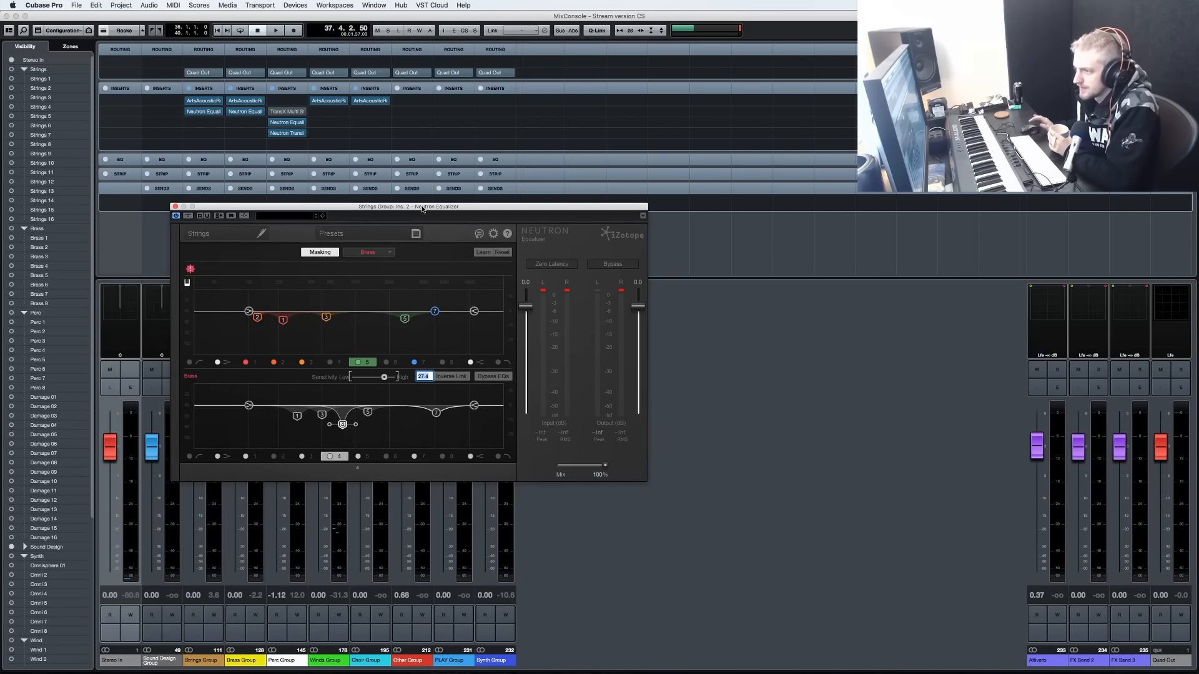
{"action": "left_click", "coordinate": [938, 487]}
{"action": "key", "text": "space"}
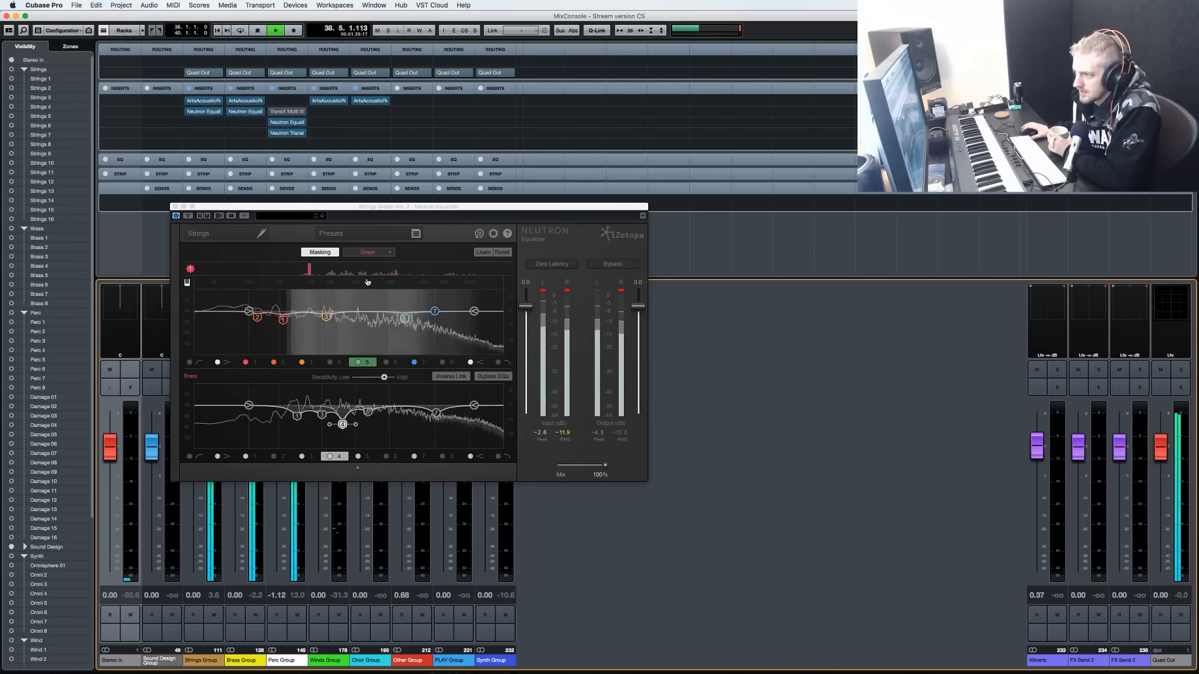
{"action": "key", "text": "space"}
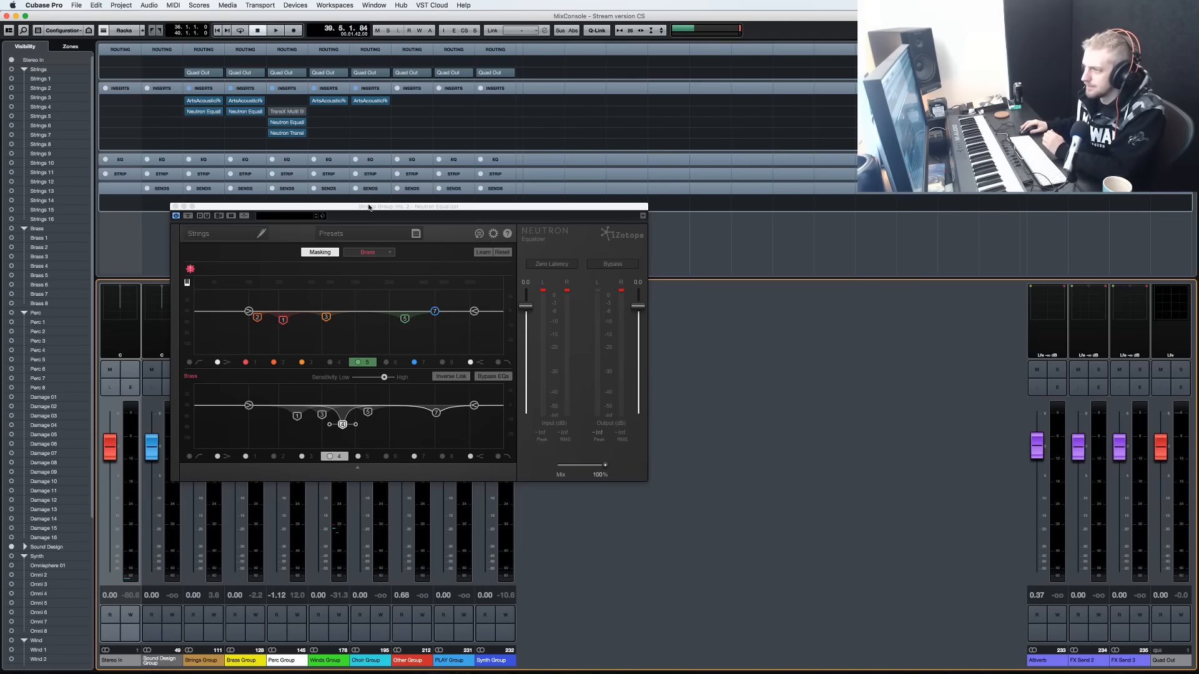
Move the Strings equalizer window off the group channels and solo the Brass and Strings groups.
{"action": "left_click_drag", "start_coordinate": [369, 207], "coordinate": [387, 211]}
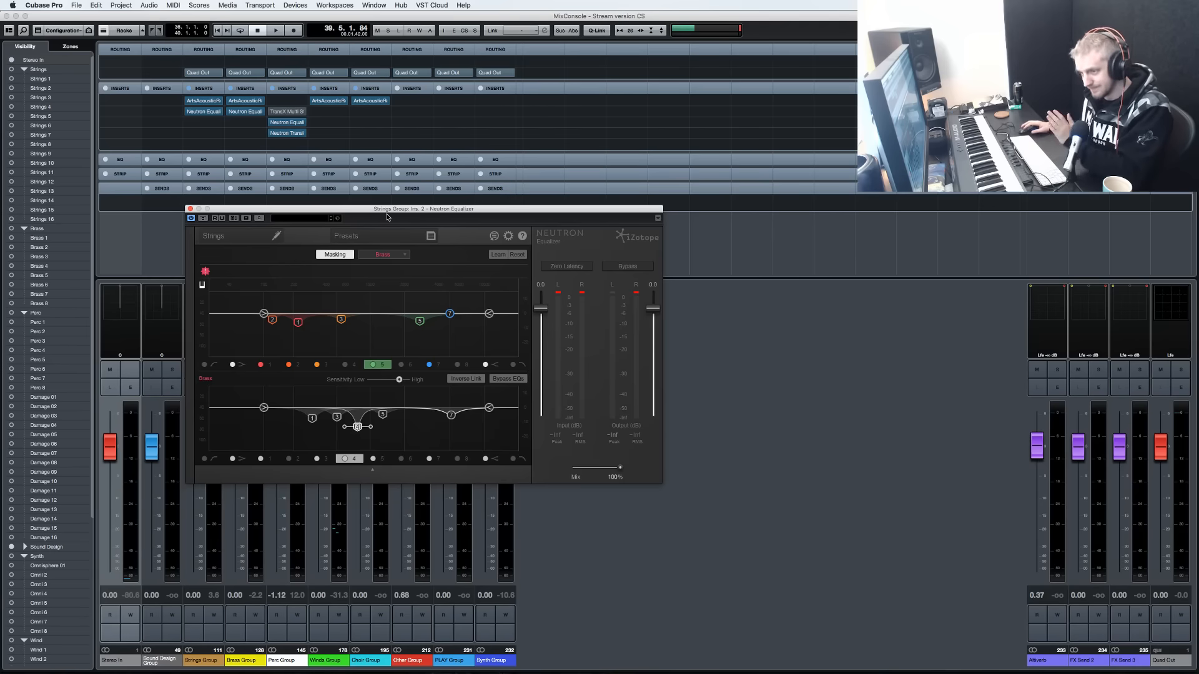
{"action": "left_click_drag", "start_coordinate": [390, 211], "coordinate": [392, 211]}
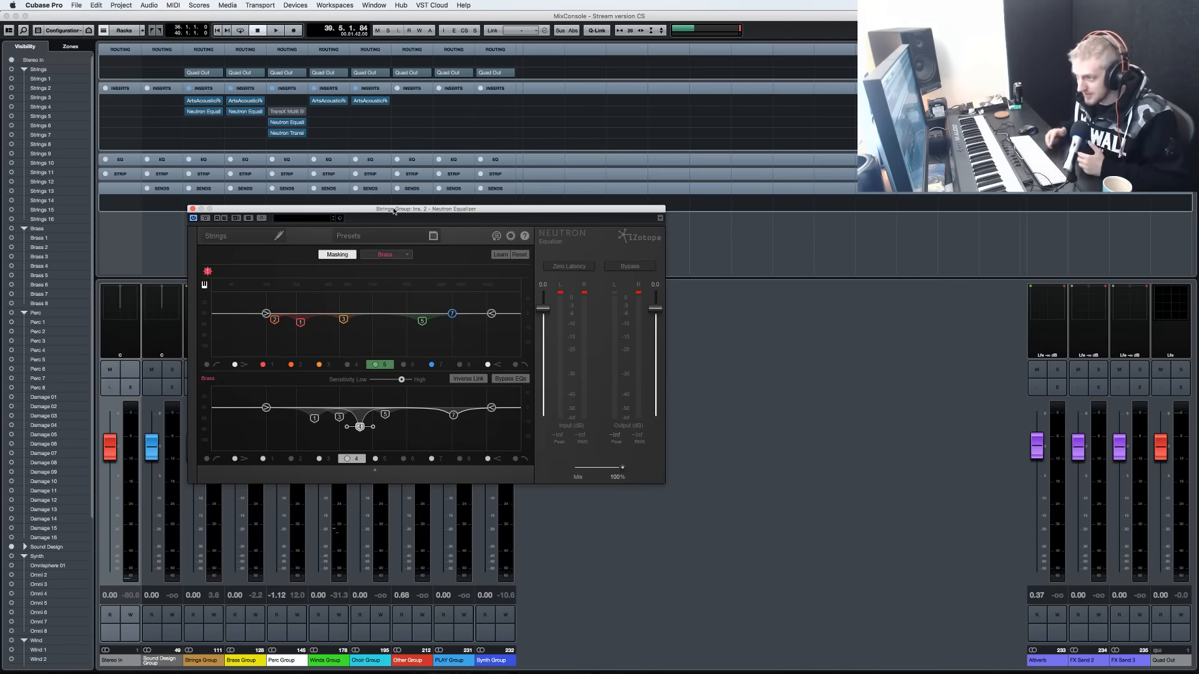
{"action": "left_click_drag", "start_coordinate": [374, 214], "coordinate": [567, 236]}
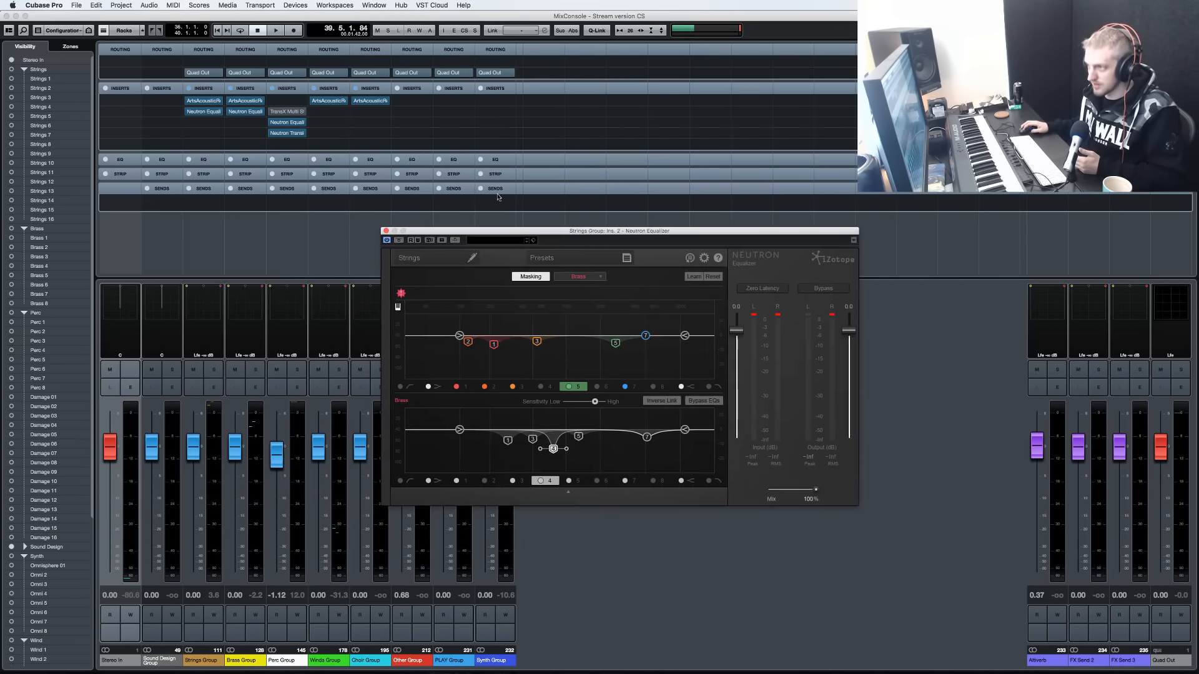
{"action": "left_click", "coordinate": [256, 369]}
{"action": "left_click", "coordinate": [217, 370]}
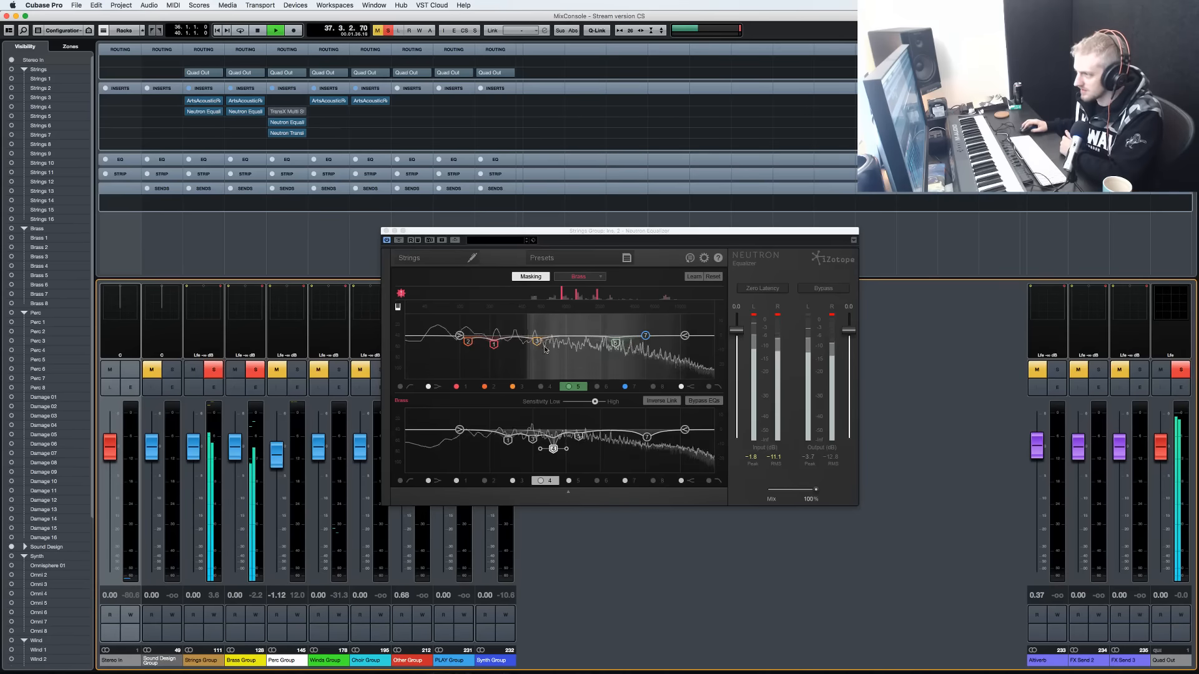
Add band 4 to the Strings equalizer at 1172 Hz, show the band controls and set -4.4 dB gain with Q 2.4.
{"action": "left_click", "coordinate": [541, 386]}
{"action": "left_click_drag", "start_coordinate": [580, 324], "coordinate": [576, 317]}
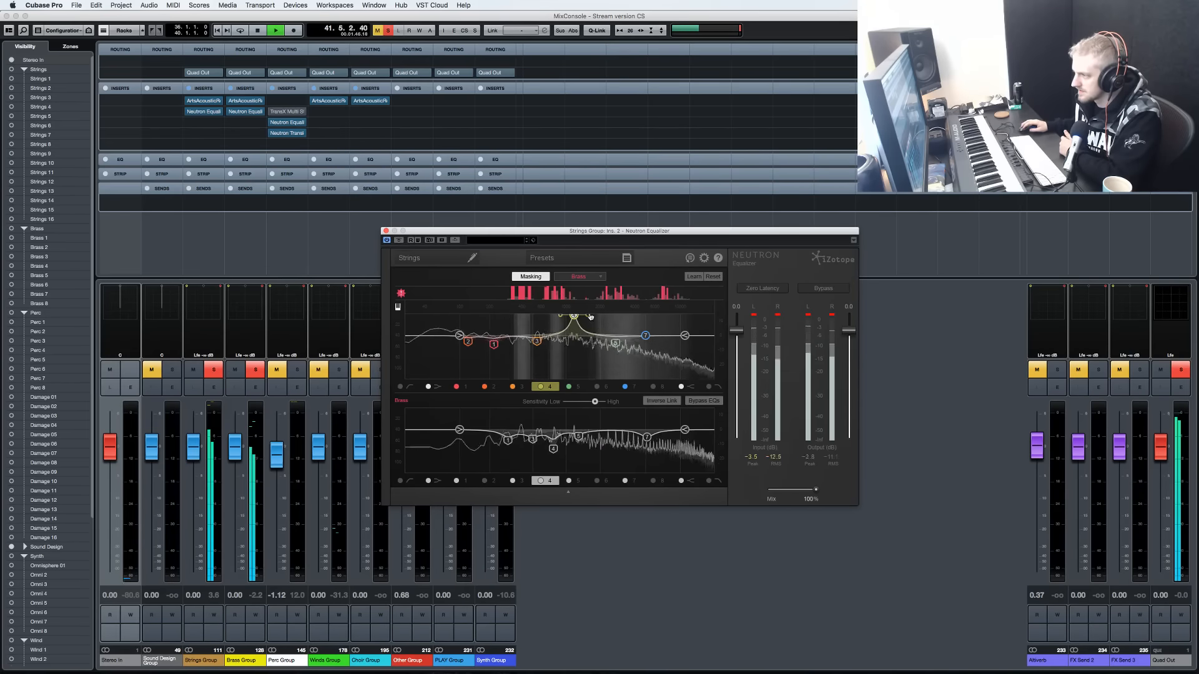
{"action": "left_click", "coordinate": [567, 492]}
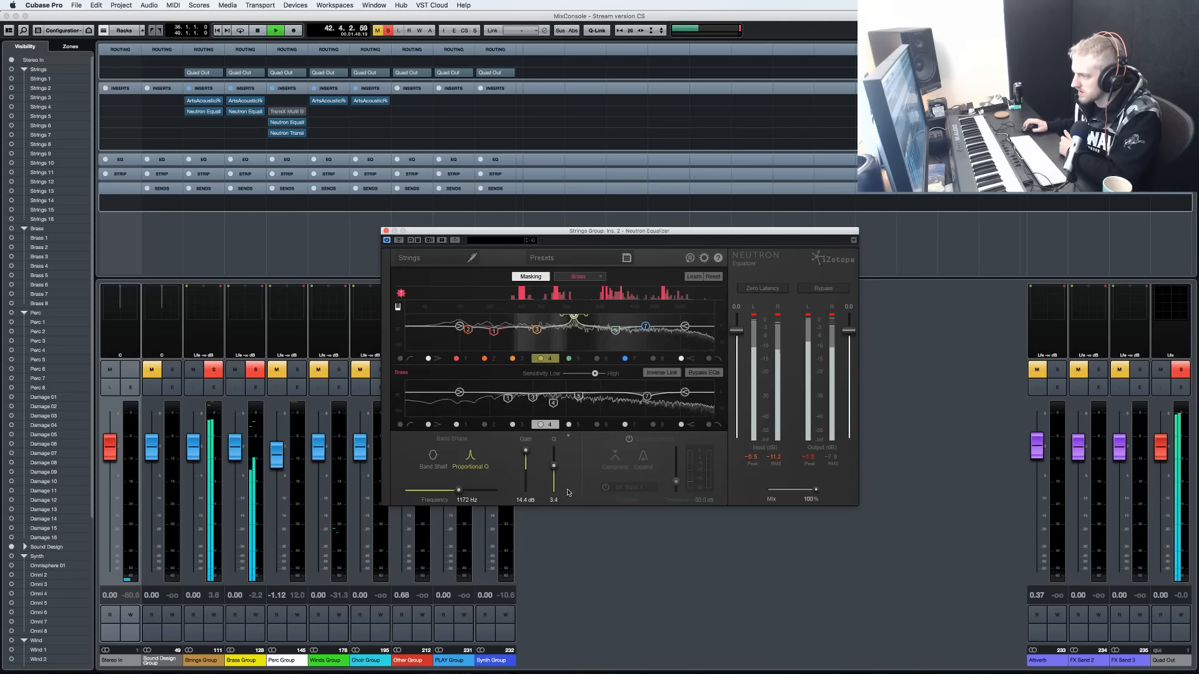
{"action": "left_click_drag", "start_coordinate": [526, 451], "coordinate": [555, 469]}
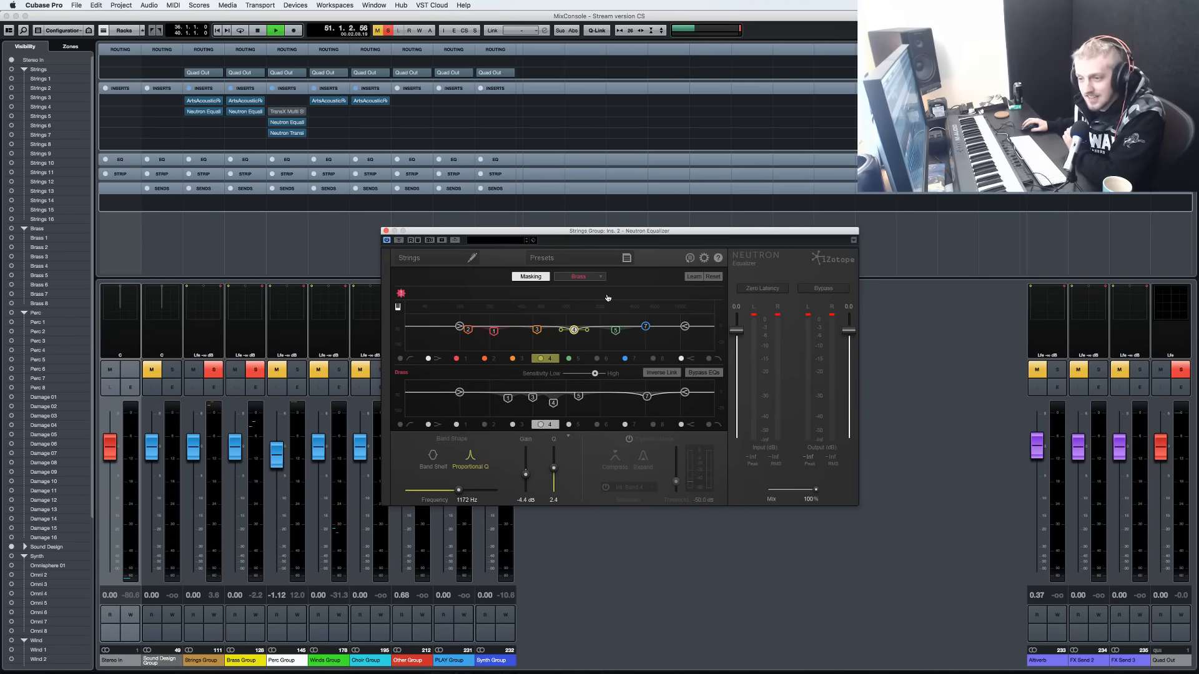
With Inverse Link temporarily enabled, move the Strings band 4 to 1850 Hz and -4.9 dB during playback, and stop.
{"action": "left_click", "coordinate": [662, 374]}
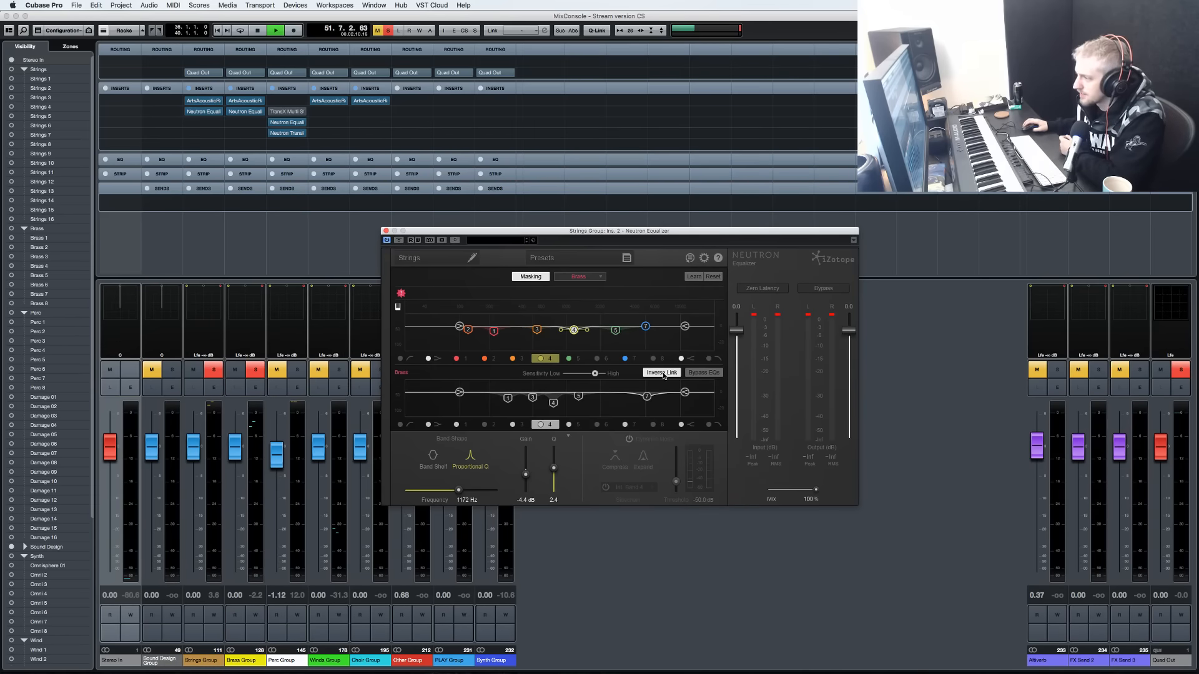
{"action": "mouse_move", "coordinate": [574, 330]}
{"action": "left_mouse_down"}
{"action": "mouse_move", "coordinate": [553, 314]}
{"action": "mouse_move", "coordinate": [598, 328]}
{"action": "mouse_move", "coordinate": [597, 361]}
{"action": "mouse_move", "coordinate": [563, 334]}
{"action": "mouse_move", "coordinate": [582, 343]}
{"action": "mouse_move", "coordinate": [576, 328]}
{"action": "left_mouse_up"}
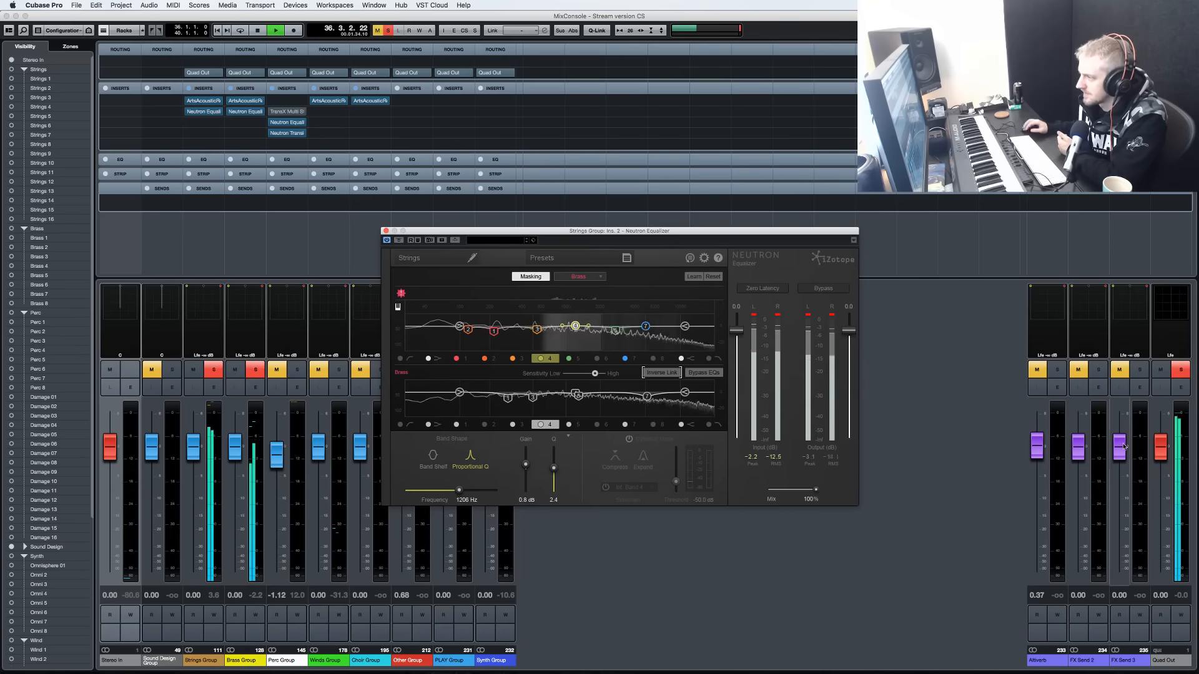
{"action": "left_click_drag", "start_coordinate": [576, 322], "coordinate": [597, 334]}
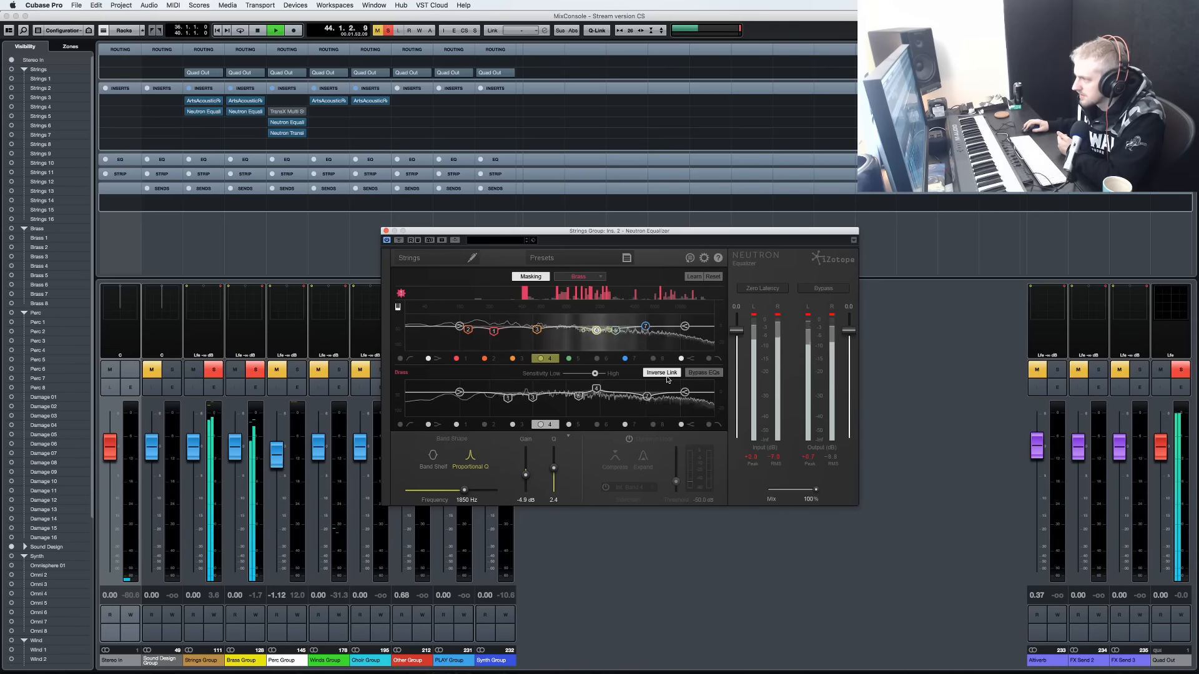
{"action": "key", "text": "space"}
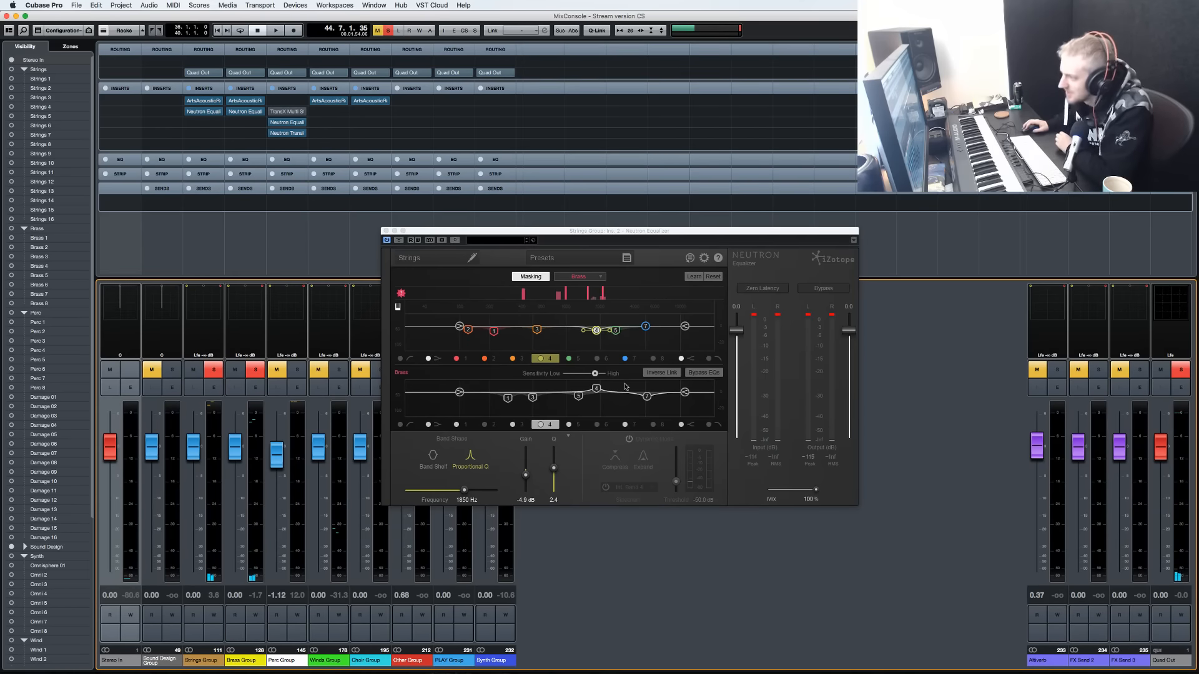
Move Brass band 4 in the masking view to 905 Hz and 3.6 dB, and try to open the Brass Group's Neutron Equalizer.
{"action": "left_click_drag", "start_coordinate": [597, 394], "coordinate": [570, 379]}
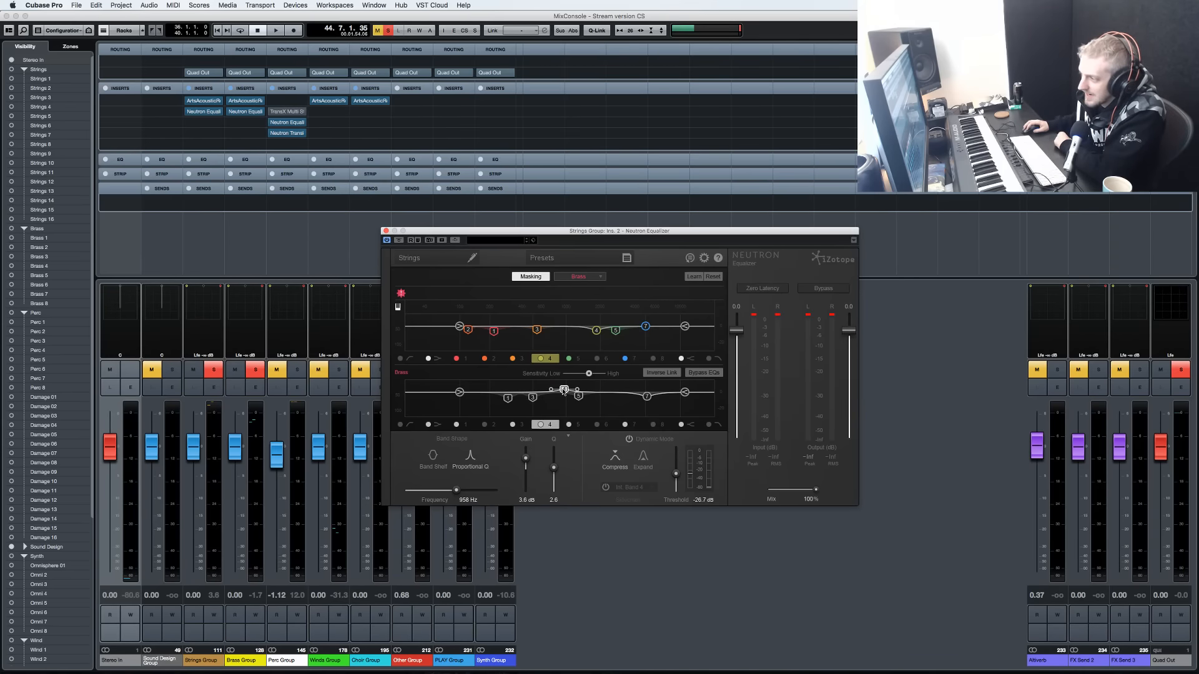
{"action": "left_click", "coordinate": [239, 113]}
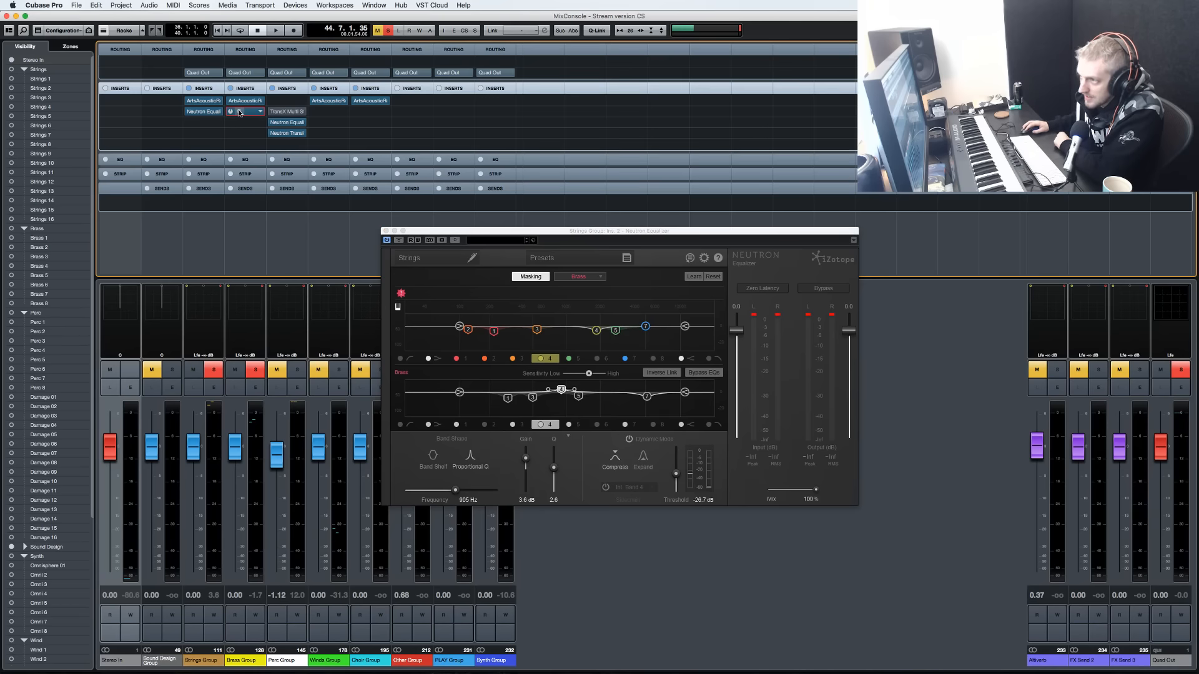
{"action": "double_click", "coordinate": [239, 113]}
{"action": "double_click", "coordinate": [243, 115]}
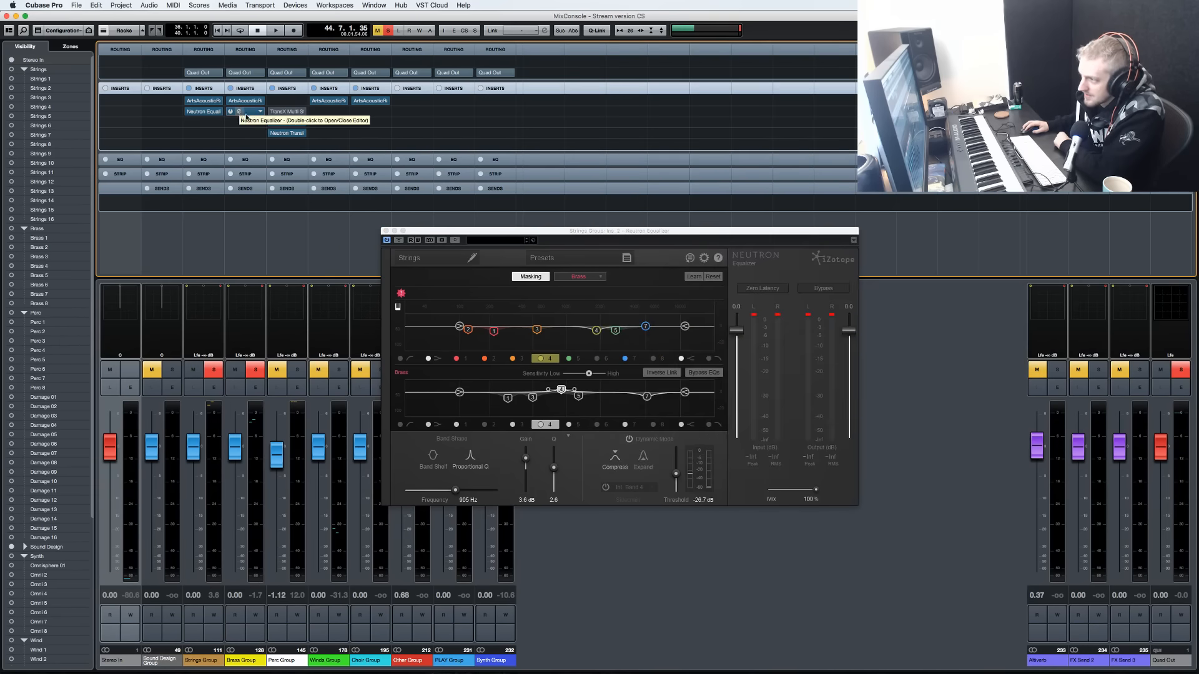
During playback from bar 36, set Brass band 4 to 732 Hz and -11.8 dB with Q 2.8 in Dynamic Mode.
{"action": "left_click_drag", "start_coordinate": [561, 390], "coordinate": [561, 403]}
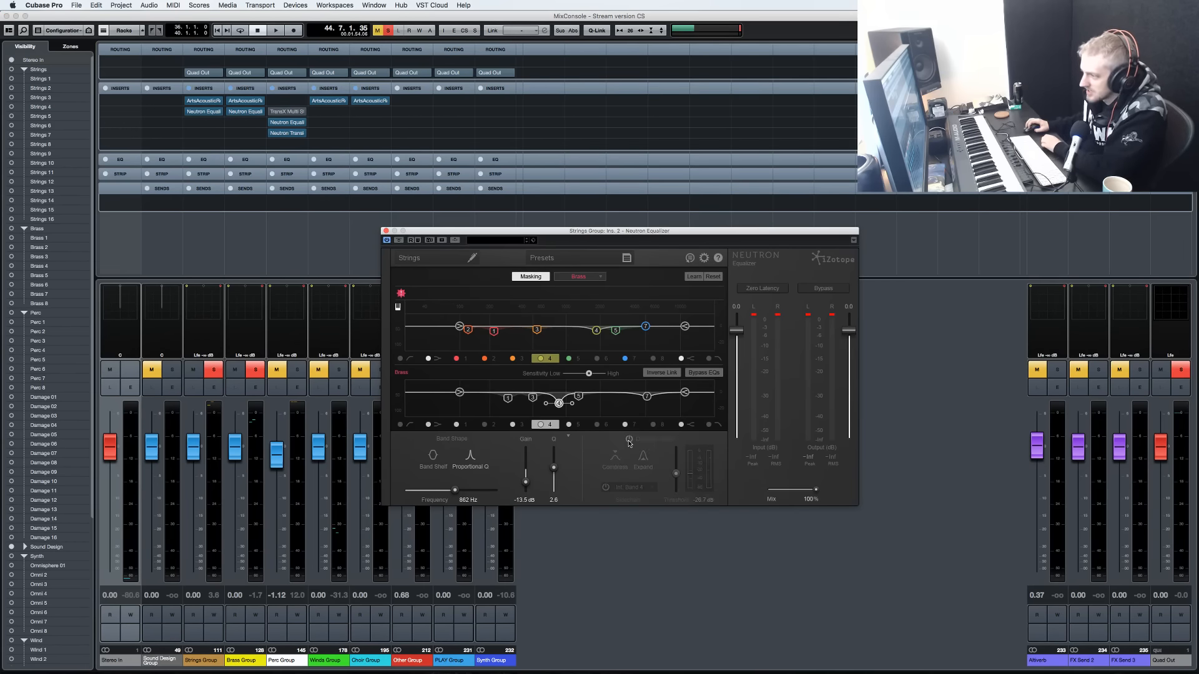
{"action": "key", "text": "space"}
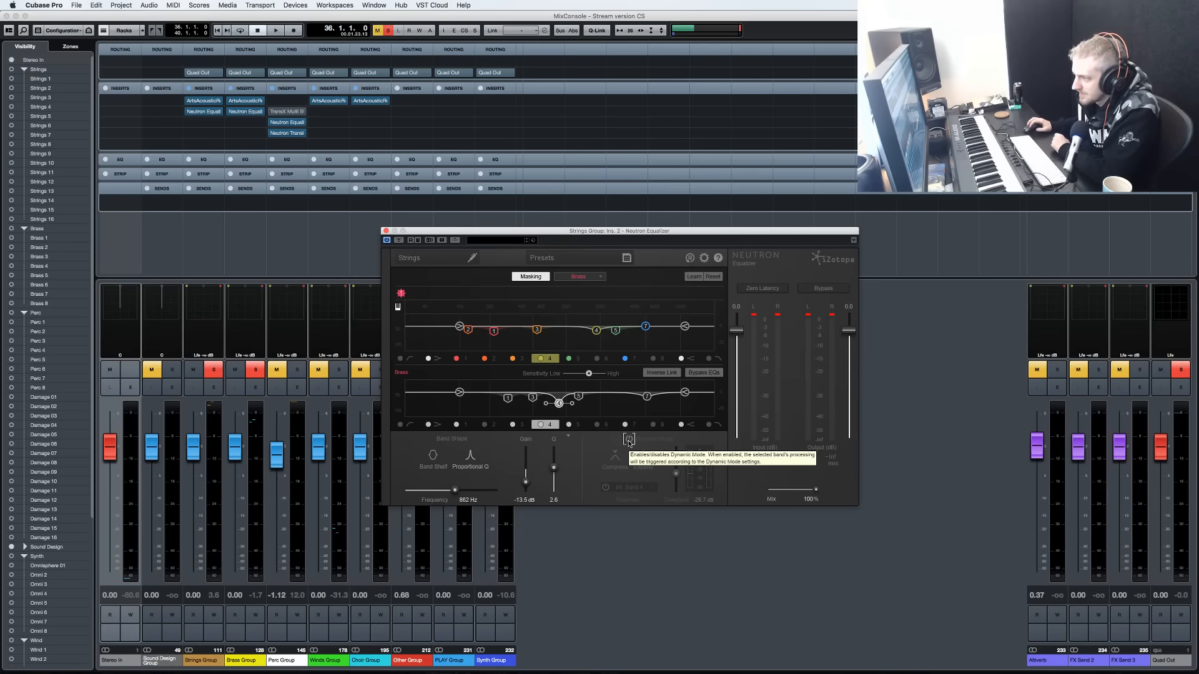
{"action": "left_click", "coordinate": [674, 609]}
{"action": "key", "text": "space"}
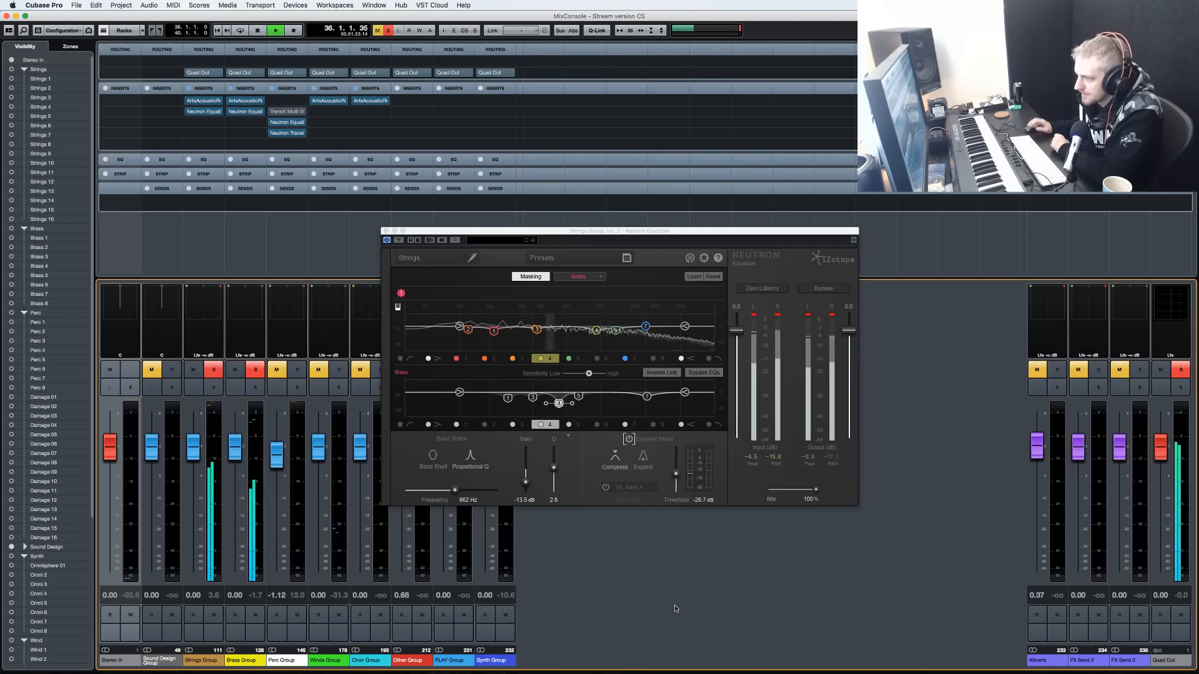
{"action": "left_click_drag", "start_coordinate": [560, 403], "coordinate": [553, 353]}
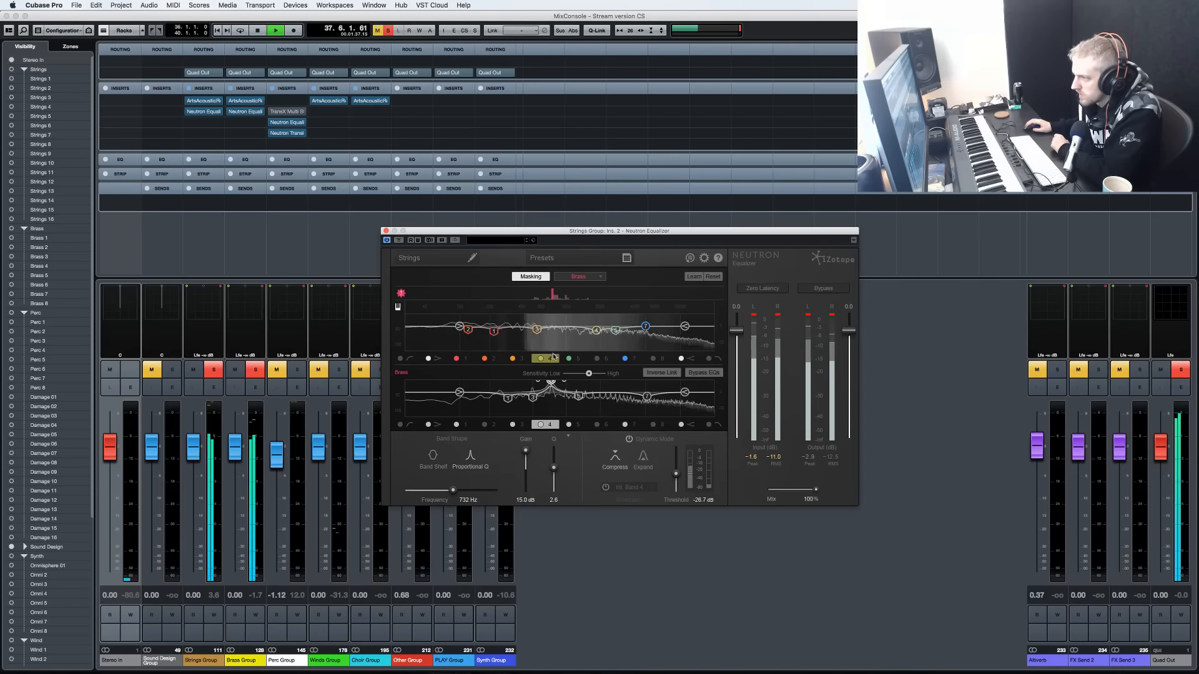
{"action": "left_click_drag", "start_coordinate": [526, 450], "coordinate": [528, 486]}
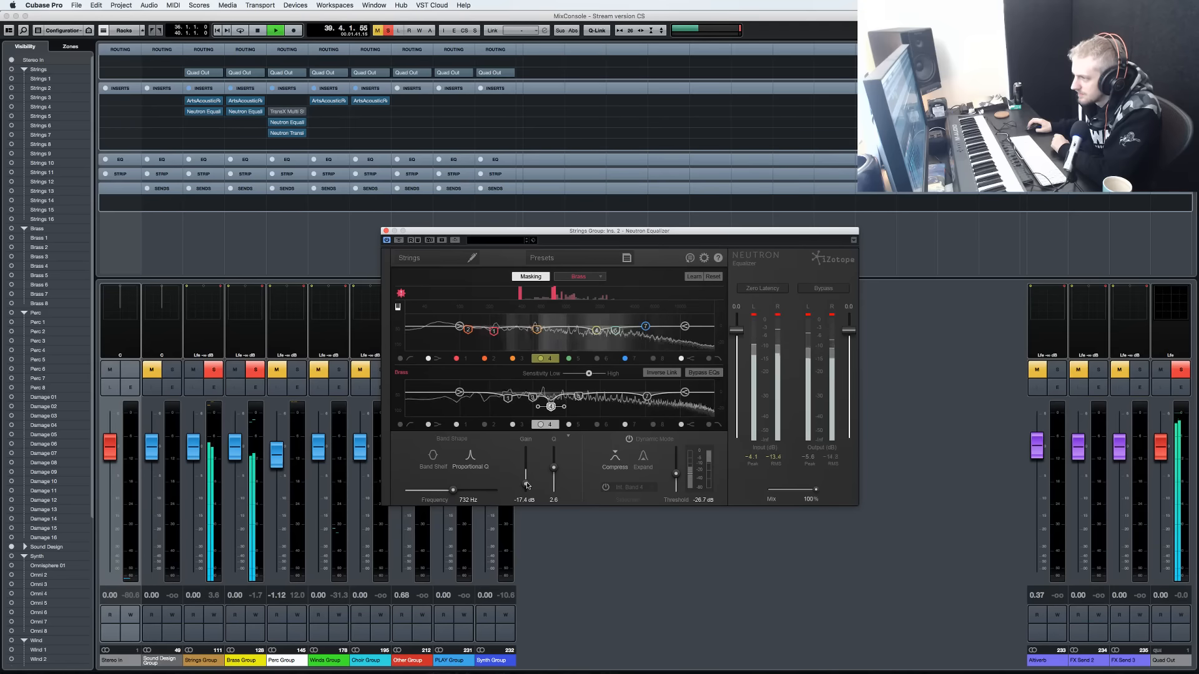
{"action": "left_click_drag", "start_coordinate": [526, 485], "coordinate": [555, 467]}
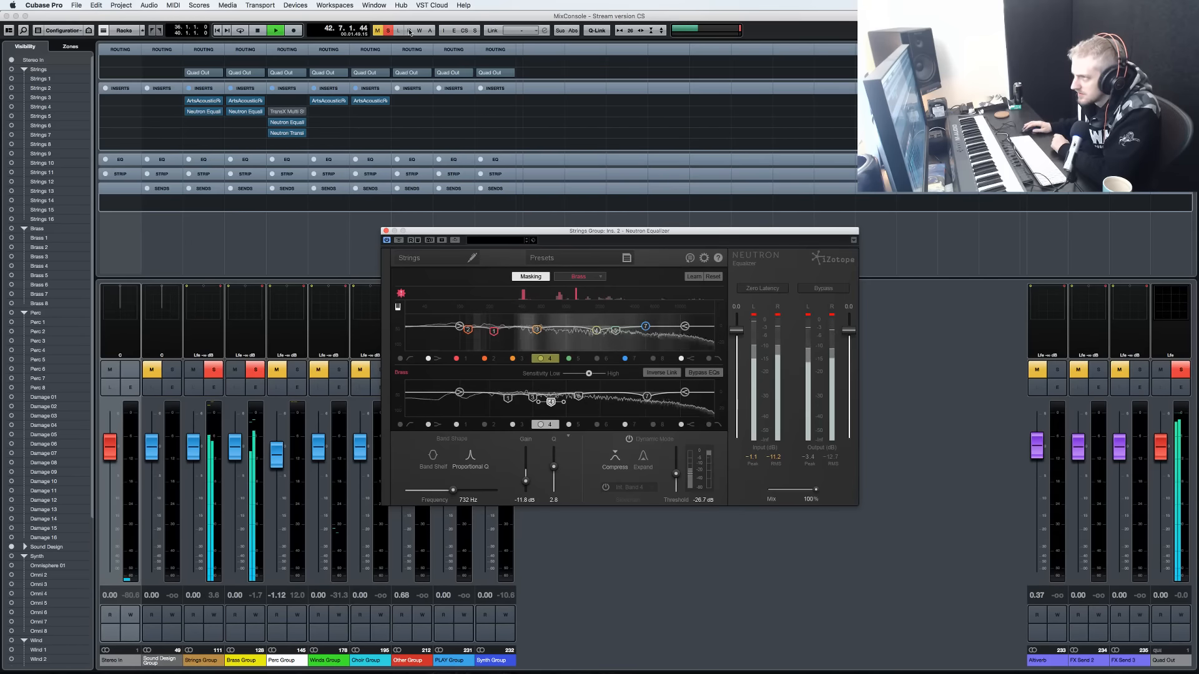
Clear all solos and raise the Perc Group fader to -0.02.
{"action": "left_click", "coordinate": [387, 30]}
{"action": "left_click_drag", "start_coordinate": [269, 457], "coordinate": [276, 447]}
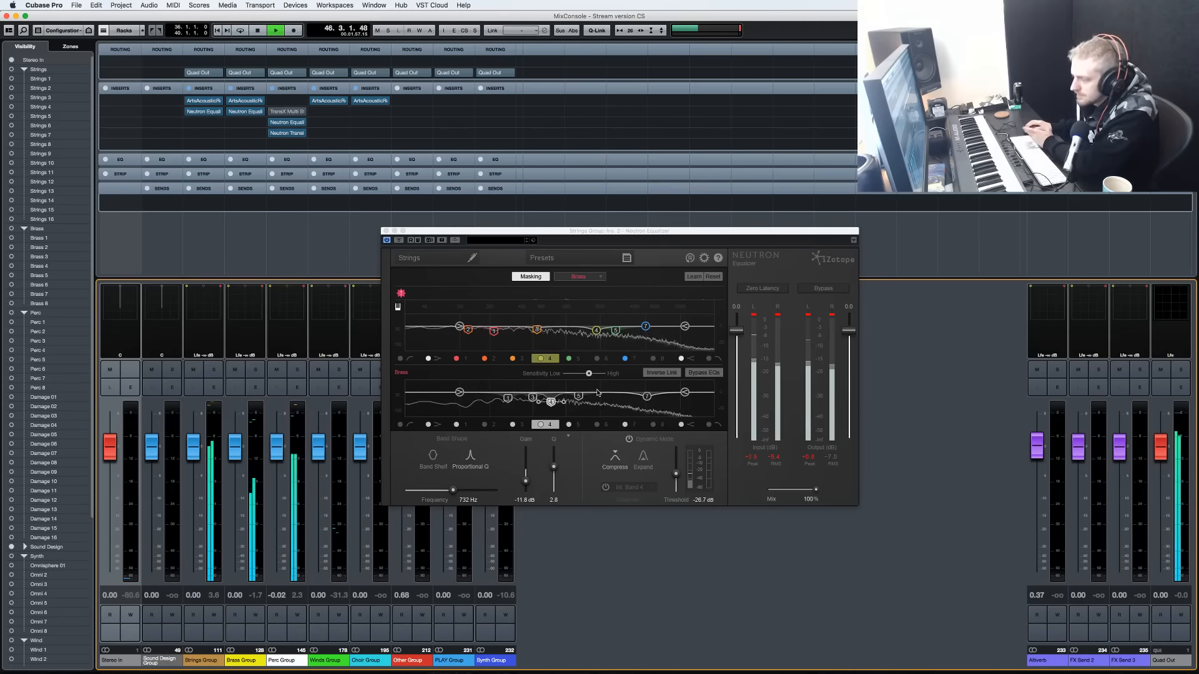
Switch the Strings masking comparison to perc, reposition the equalizer window and restart playback from bar 36.
{"action": "left_click", "coordinate": [580, 277]}
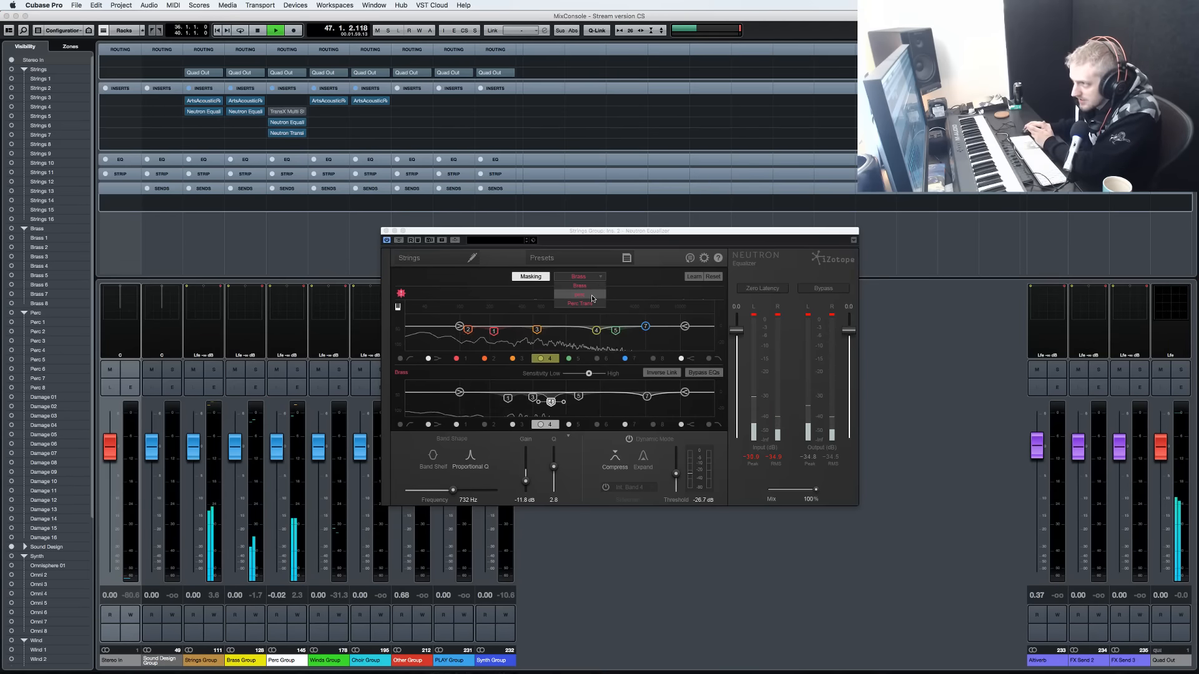
{"action": "left_click", "coordinate": [591, 294]}
{"action": "left_click_drag", "start_coordinate": [604, 237], "coordinate": [620, 226]}
{"action": "key", "text": "space"}
{"action": "left_click", "coordinate": [707, 579]}
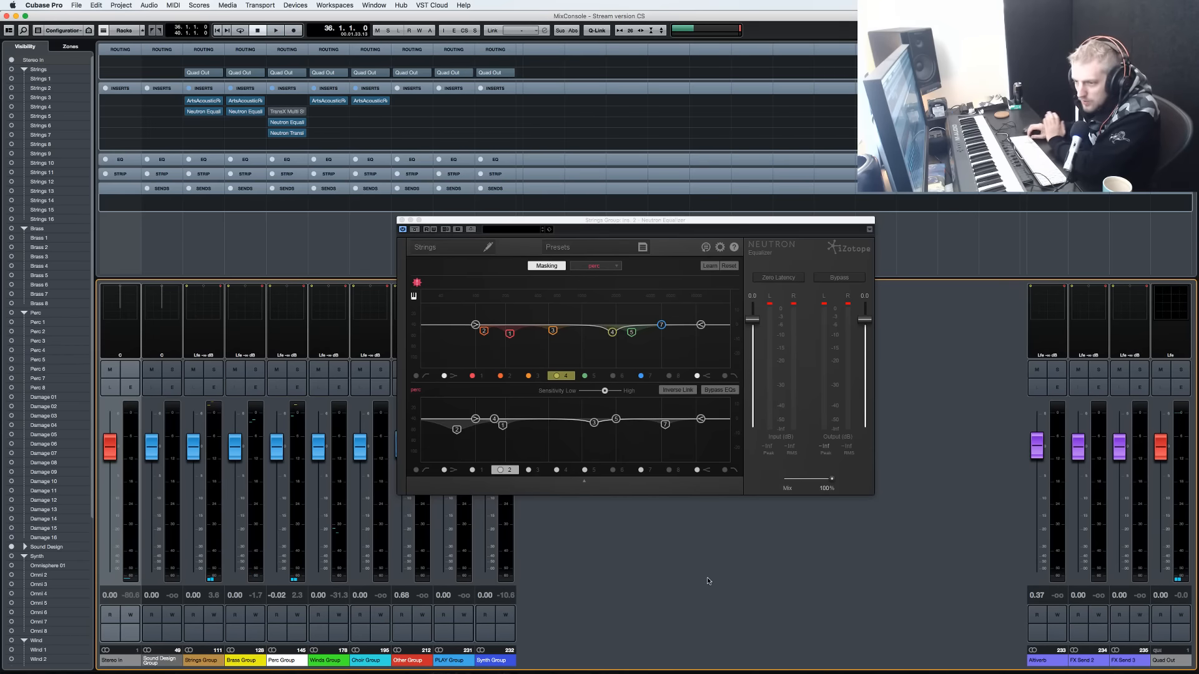
{"action": "key", "text": "space"}
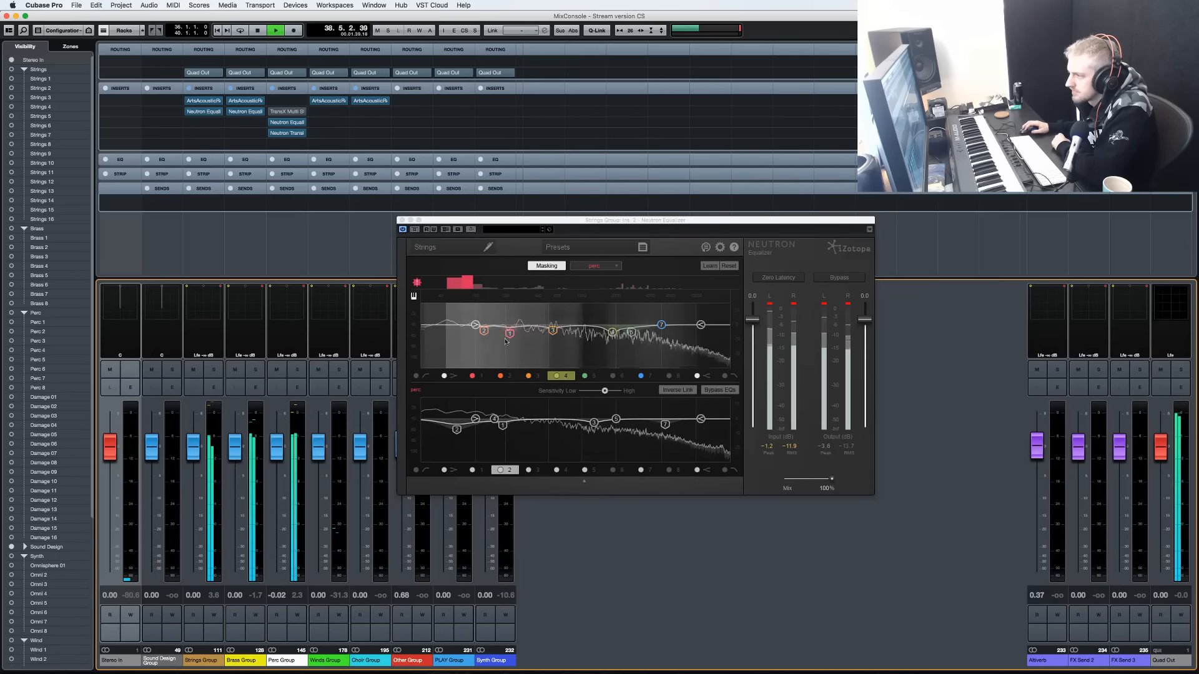
Add Strings band 6 at 83 Hz and -3.8 dB, and give it dynamic compression with a -21.0 dB threshold.
{"action": "left_click", "coordinate": [613, 377]}
{"action": "left_click_drag", "start_coordinate": [637, 325], "coordinate": [468, 279]}
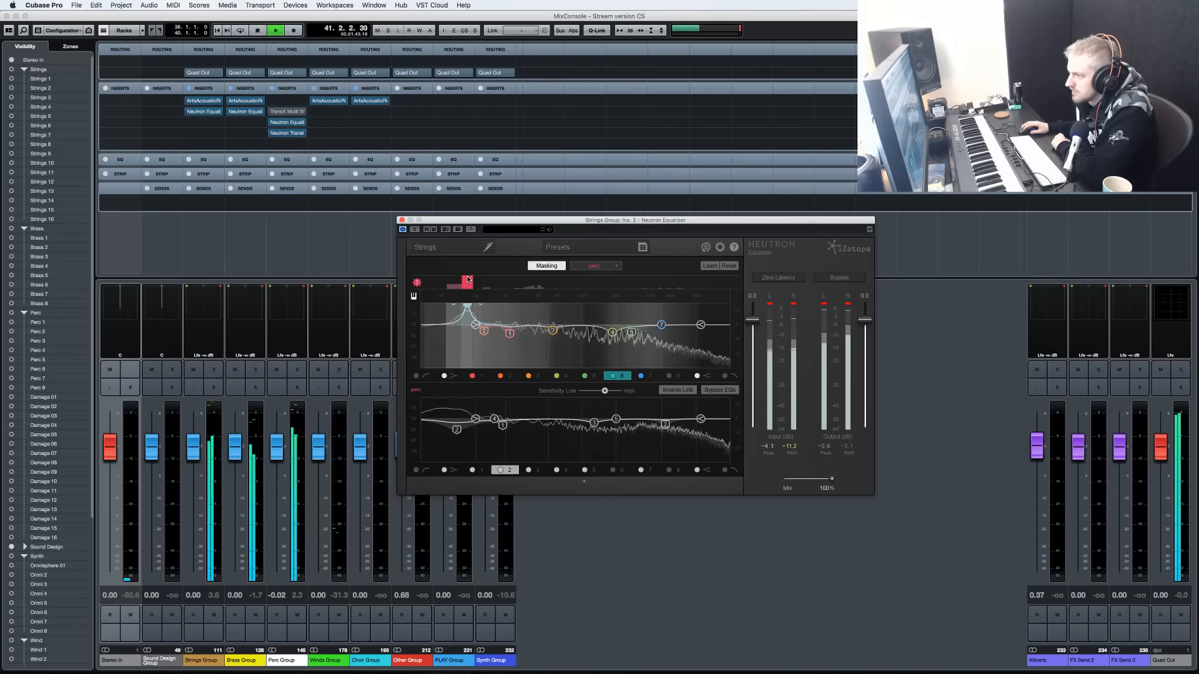
{"action": "left_click", "coordinate": [584, 480]}
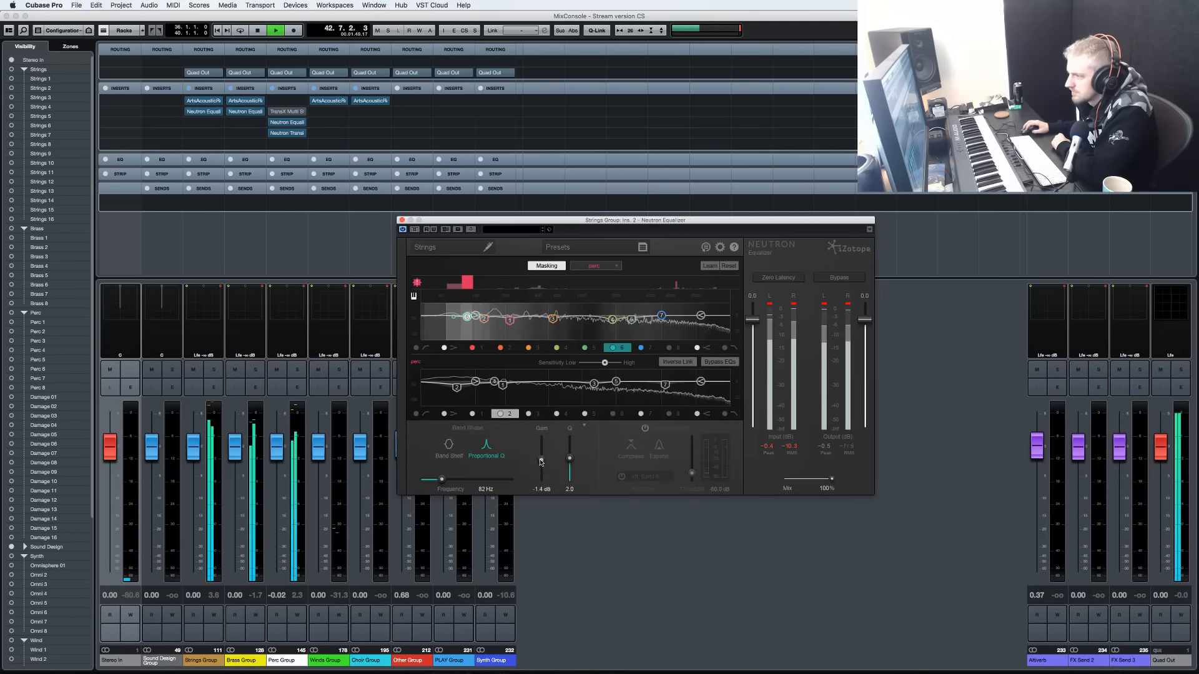
{"action": "left_click_drag", "start_coordinate": [549, 444], "coordinate": [548, 471]}
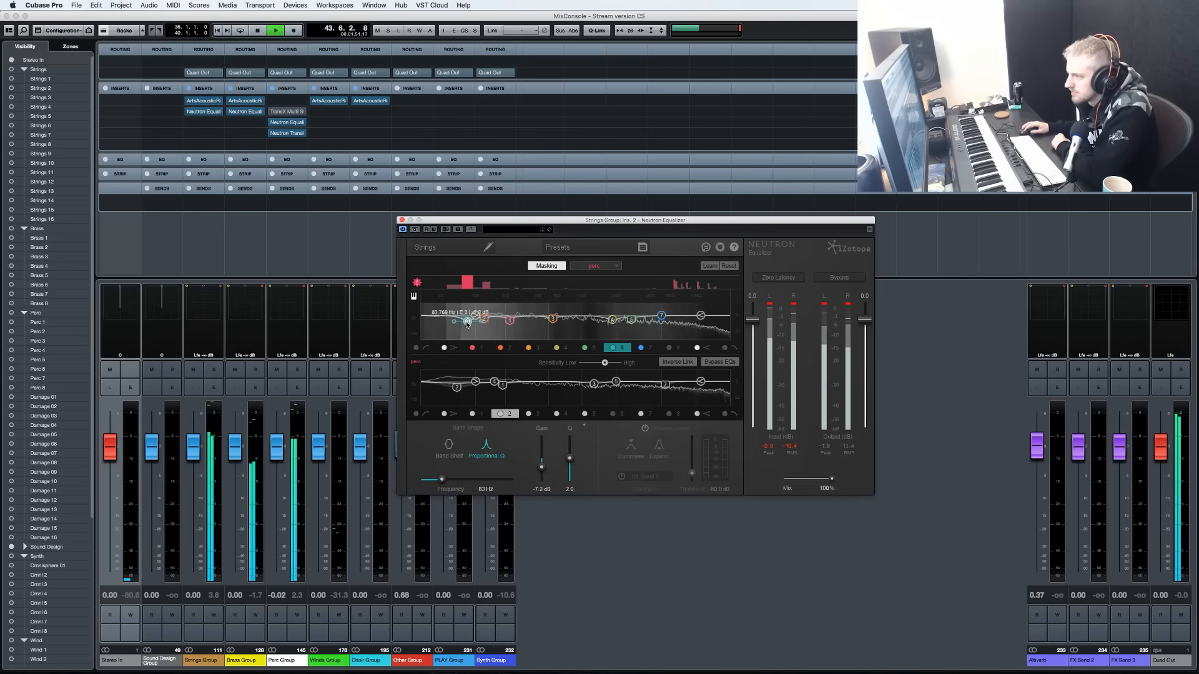
{"action": "left_click_drag", "start_coordinate": [466, 326], "coordinate": [467, 321]}
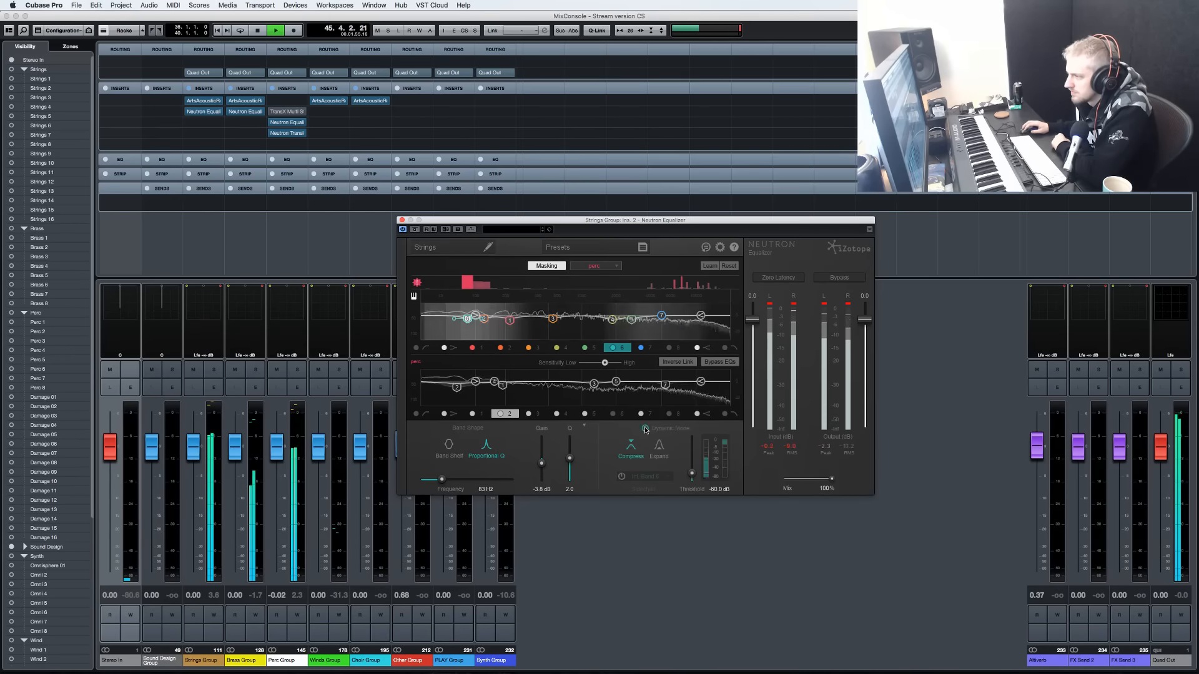
{"action": "left_click_drag", "start_coordinate": [692, 473], "coordinate": [691, 461]}
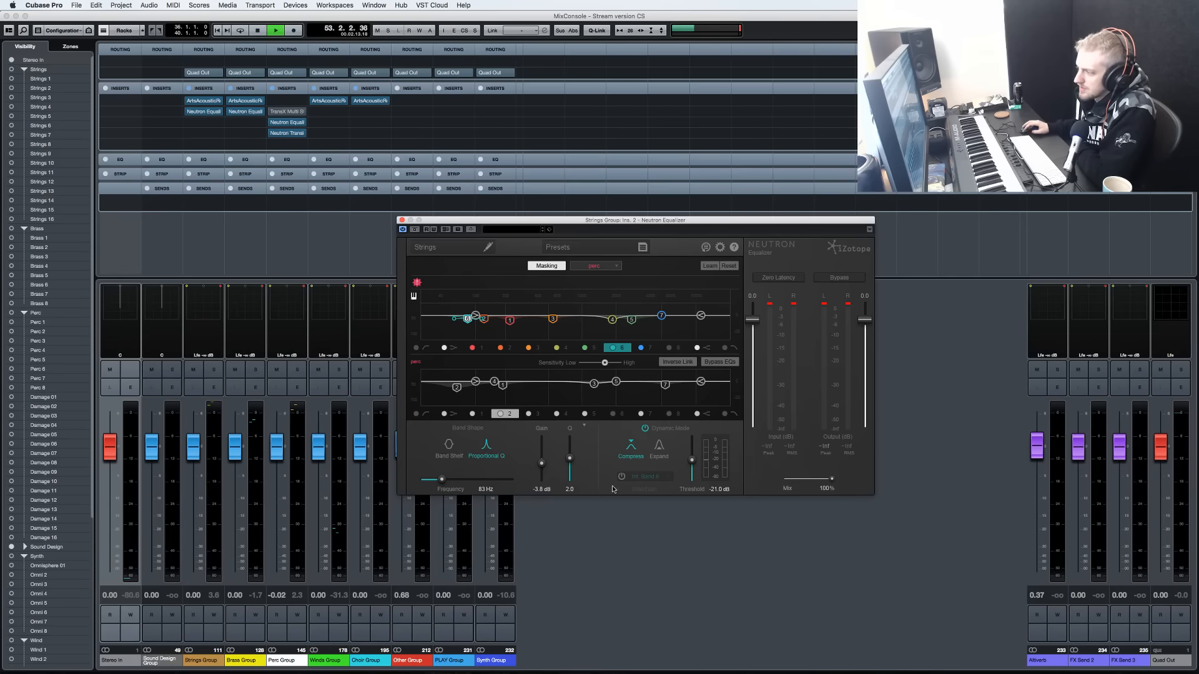
Replay from bar 36 and retune Strings band 6 to 85 Hz with a gain of -4.0 dB.
{"action": "left_click", "coordinate": [645, 596]}
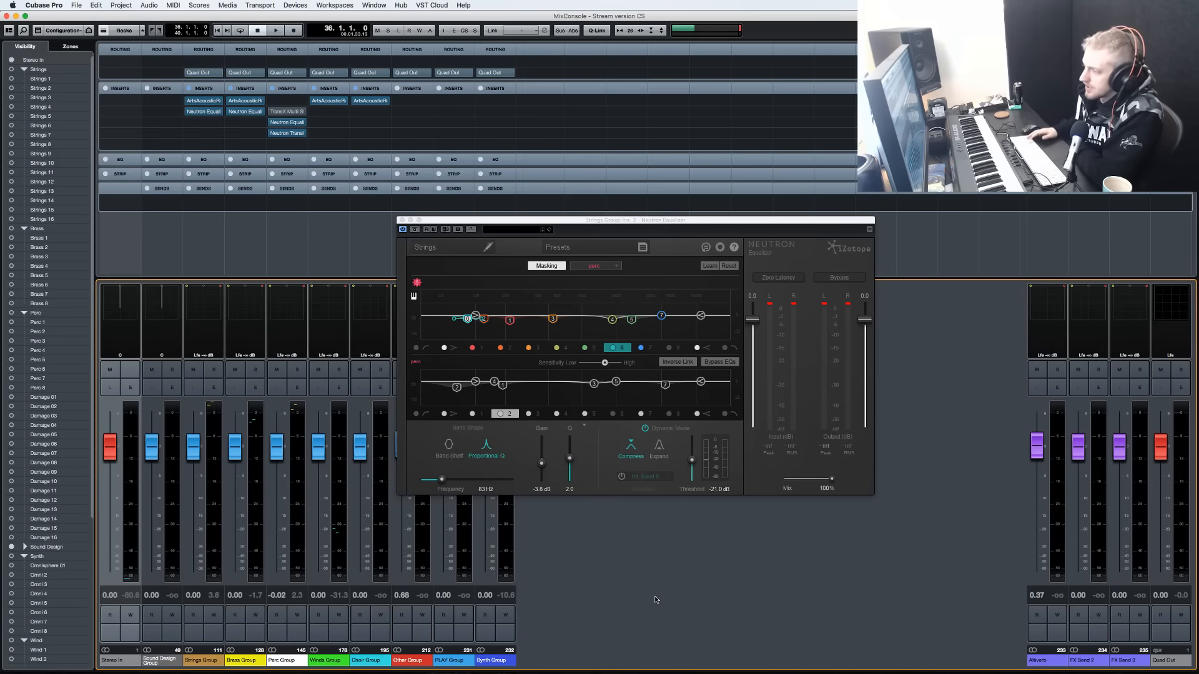
{"action": "key", "text": "space"}
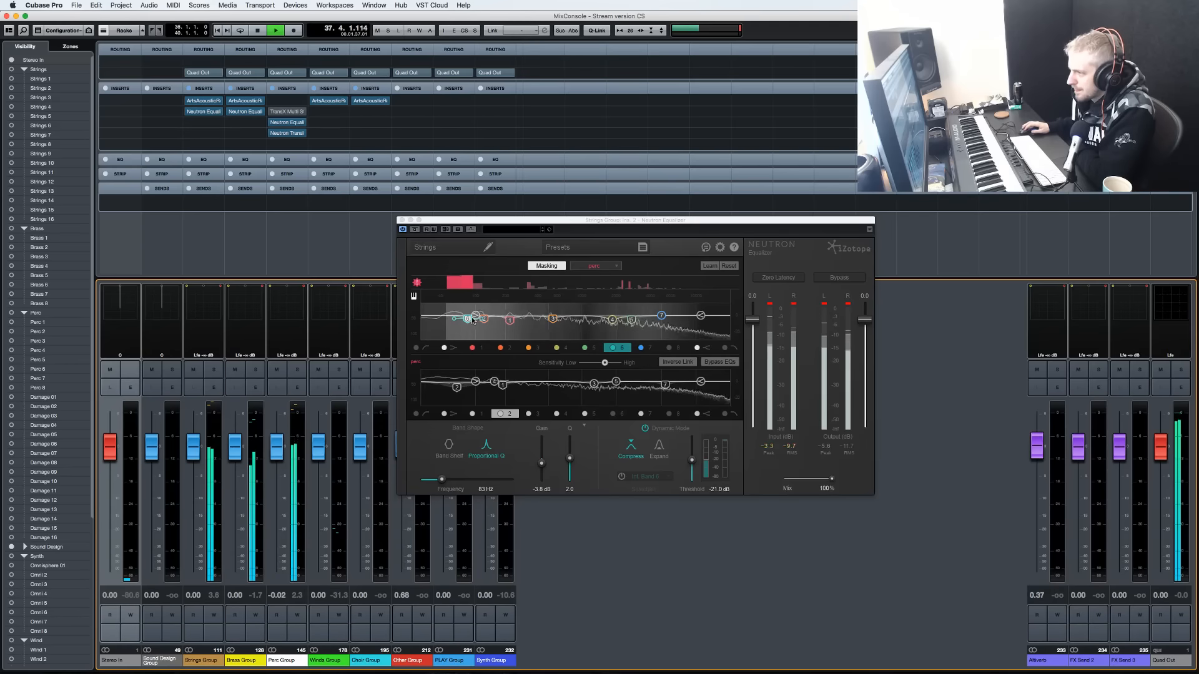
{"action": "left_click_drag", "start_coordinate": [473, 321], "coordinate": [468, 288]}
{"action": "left_click_drag", "start_coordinate": [542, 440], "coordinate": [542, 465]}
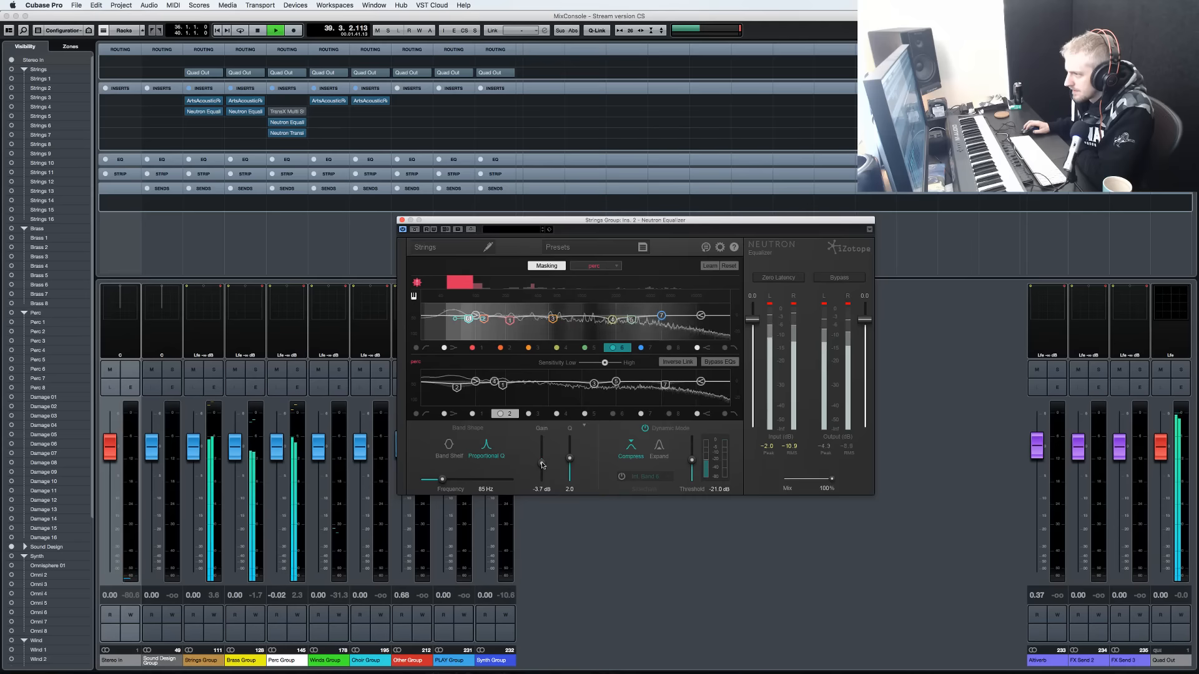
Turn off the masking view, set the band 6 dynamic threshold to -27.8 dB and stop playback.
{"action": "left_click", "coordinate": [537, 269]}
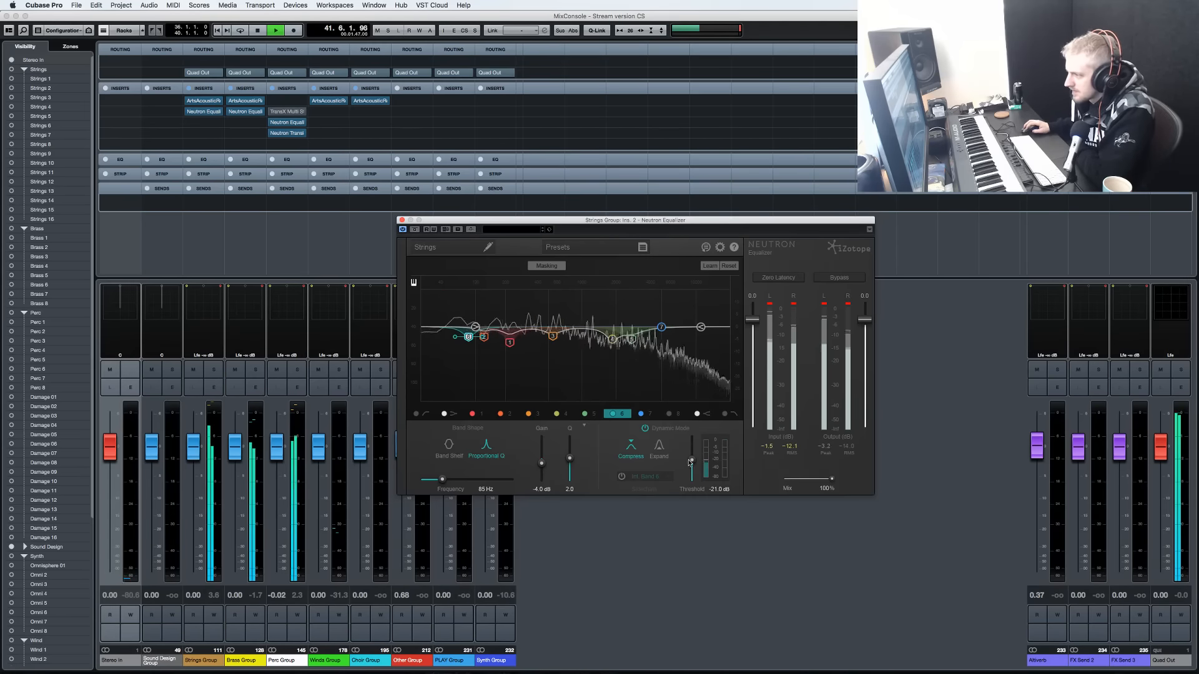
{"action": "left_click_drag", "start_coordinate": [690, 460], "coordinate": [693, 464]}
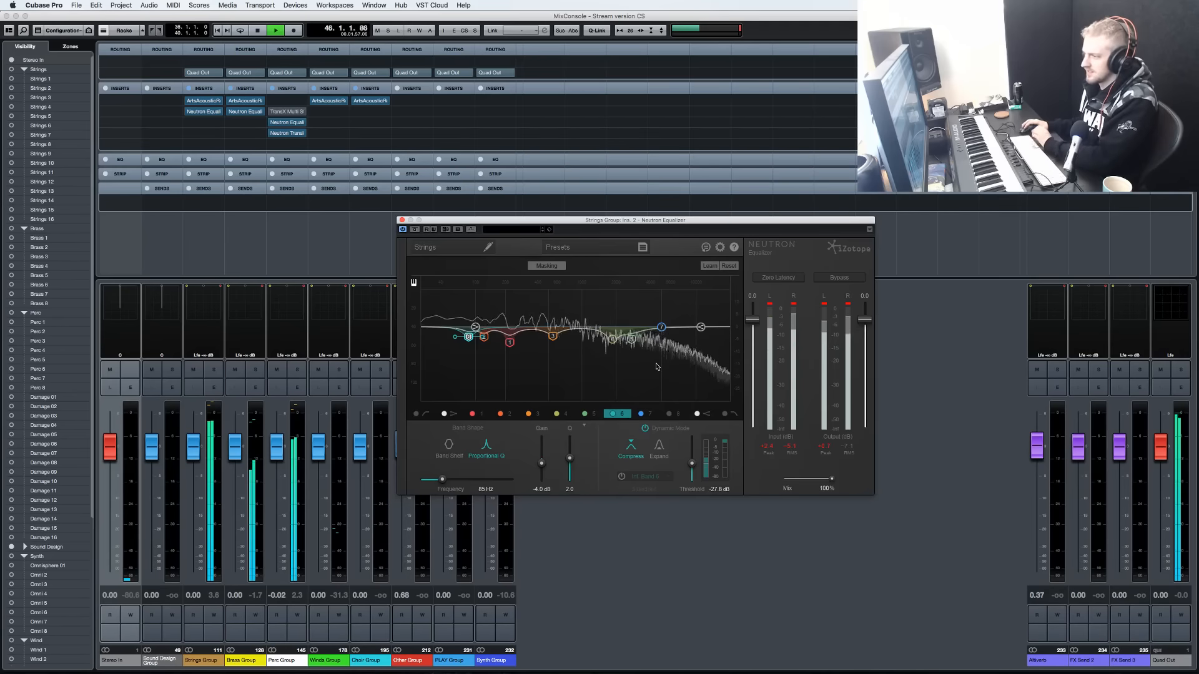
{"action": "key", "text": "space"}
{"action": "left_click", "coordinate": [707, 605]}
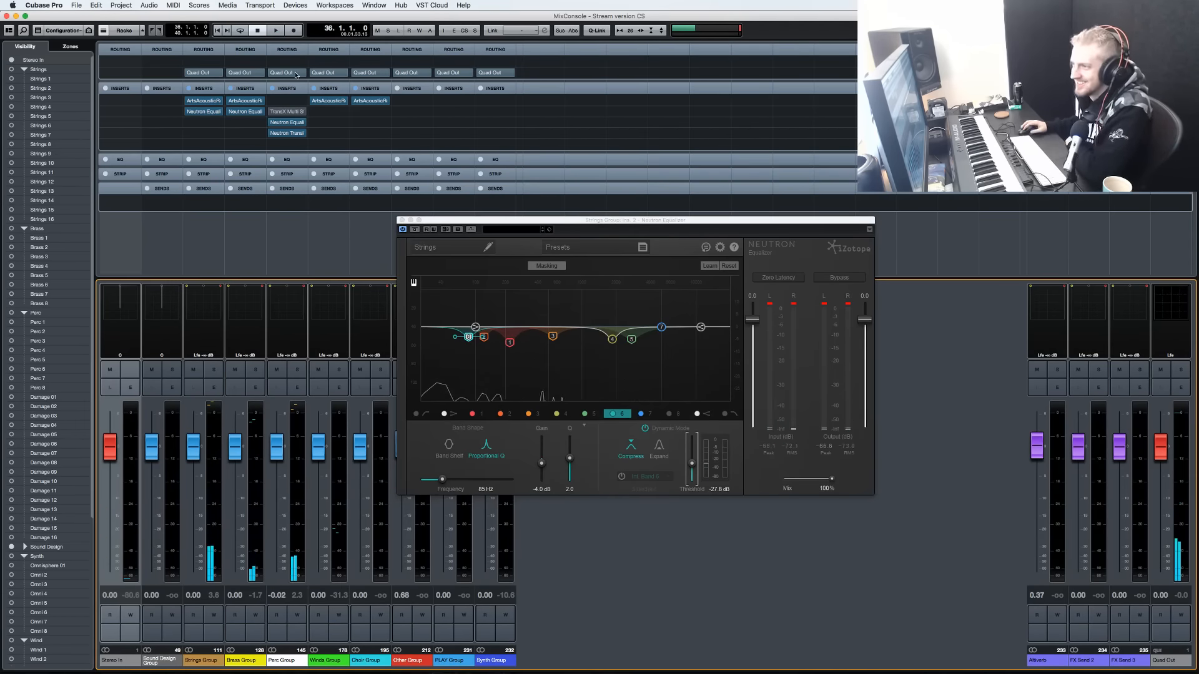
Solo the Perc Group, play it from bar 36 and open its Neutron Transient Shaper.
{"action": "left_click", "coordinate": [298, 372]}
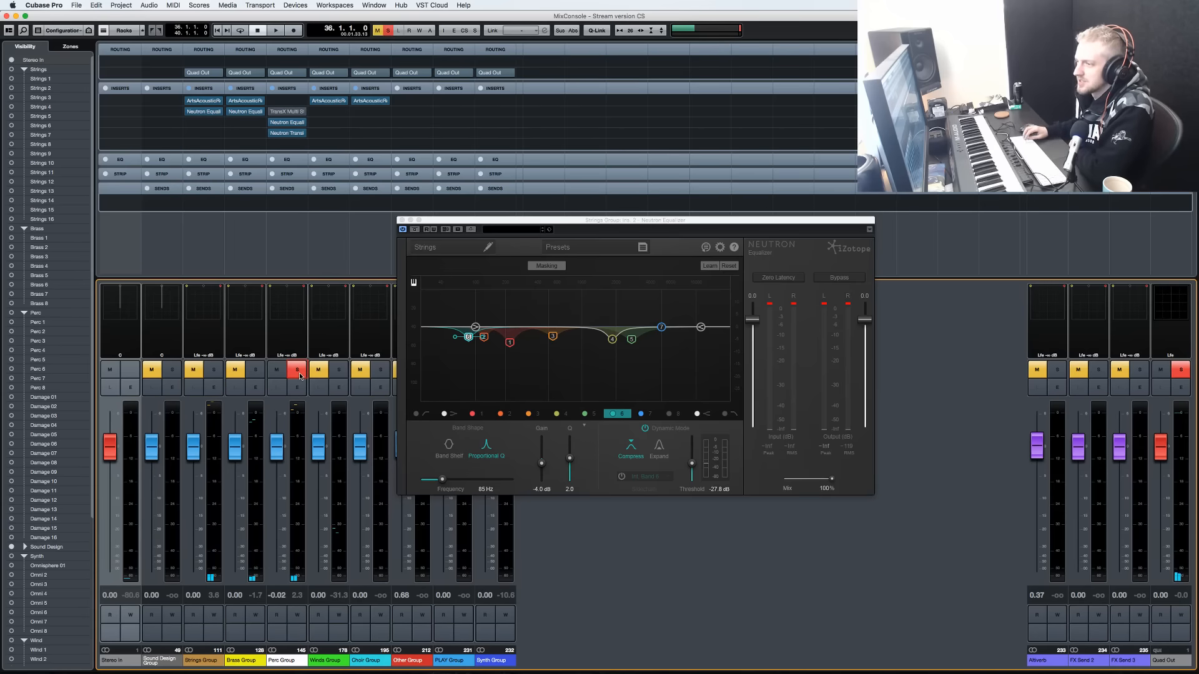
{"action": "key", "text": "space"}
{"action": "left_click", "coordinate": [282, 133]}
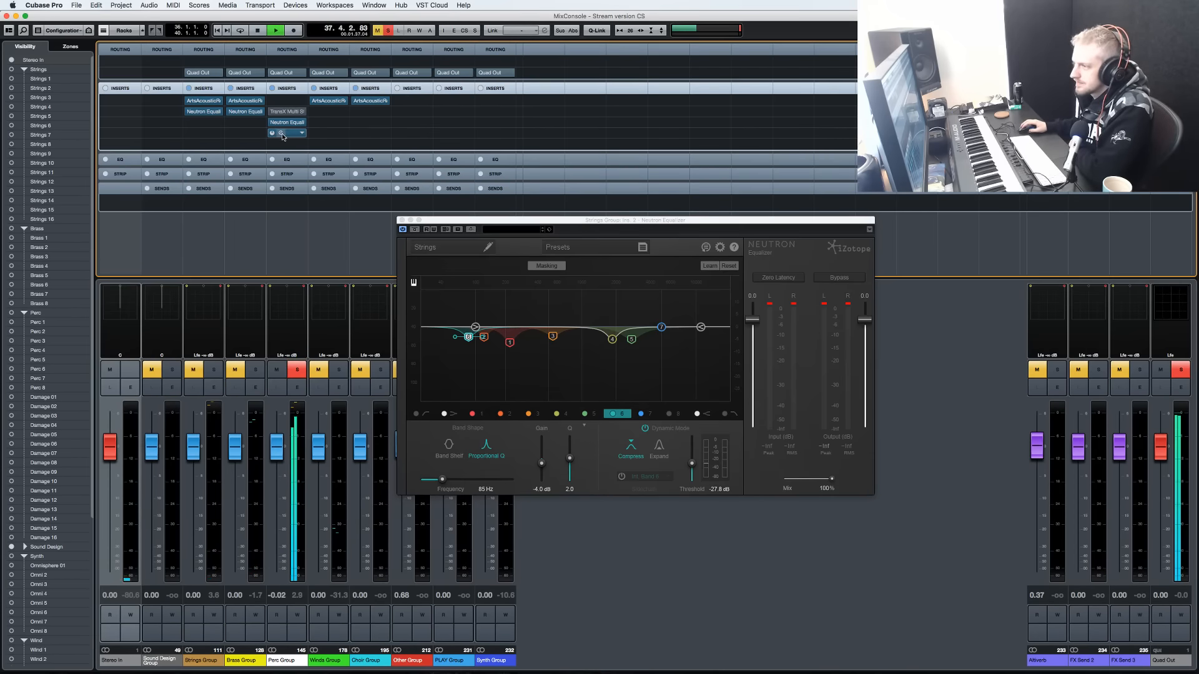
{"action": "left_click", "coordinate": [282, 134]}
{"action": "left_click", "coordinate": [682, 568]}
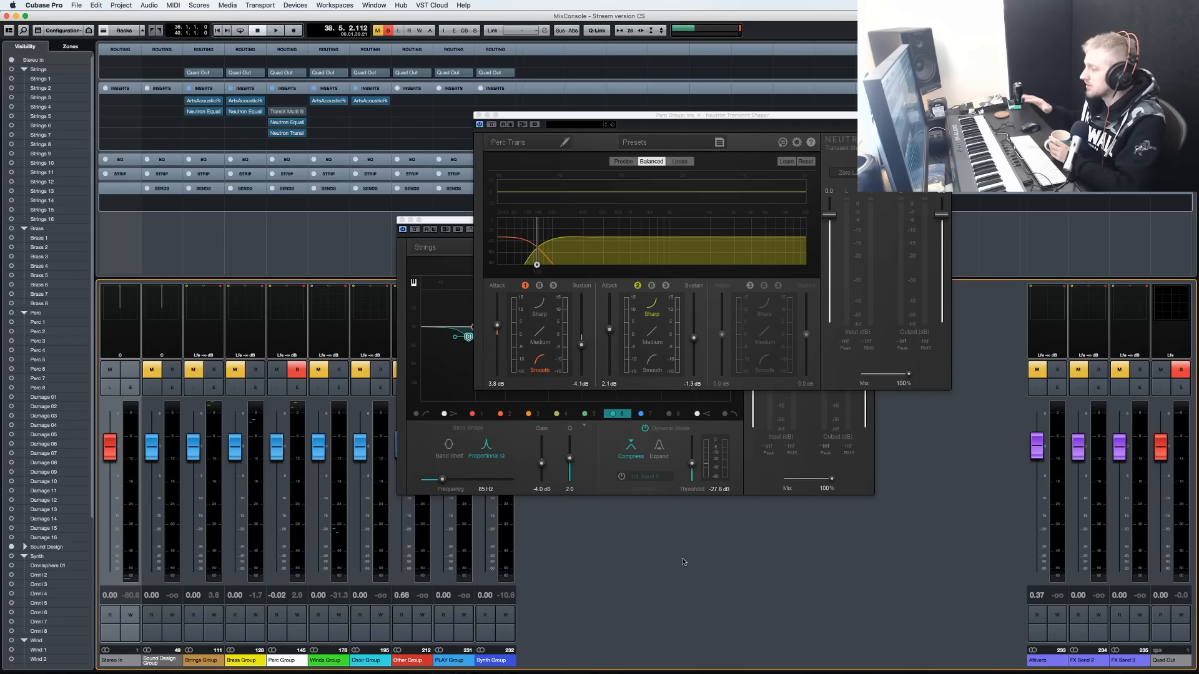
Arrange the Strings equalizer above the Perc Transient Shaper to view both, and close the two plug-in windows.
{"action": "left_click_drag", "start_coordinate": [526, 117], "coordinate": [356, 315]}
{"action": "left_click_drag", "start_coordinate": [474, 220], "coordinate": [377, 32]}
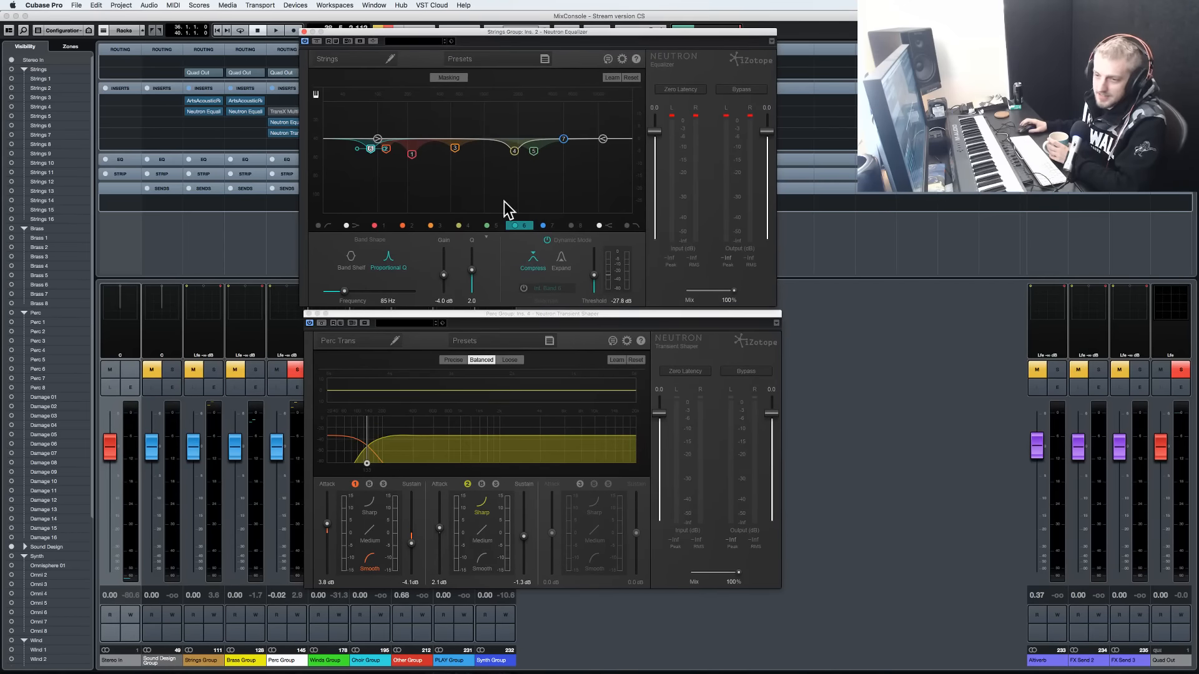
{"action": "mouse_move", "coordinate": [480, 31]}
{"action": "left_mouse_down"}
{"action": "mouse_move", "coordinate": [549, 32]}
{"action": "mouse_move", "coordinate": [473, 43]}
{"action": "left_mouse_up"}
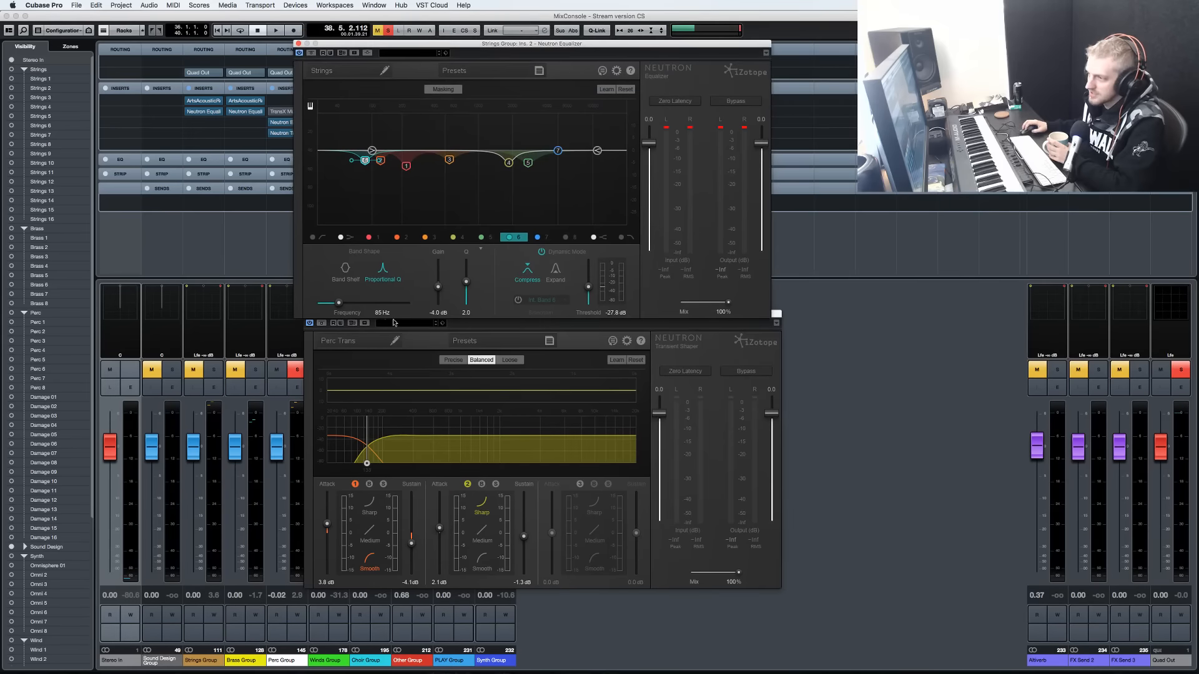
{"action": "left_click_drag", "start_coordinate": [719, 318], "coordinate": [700, 350]}
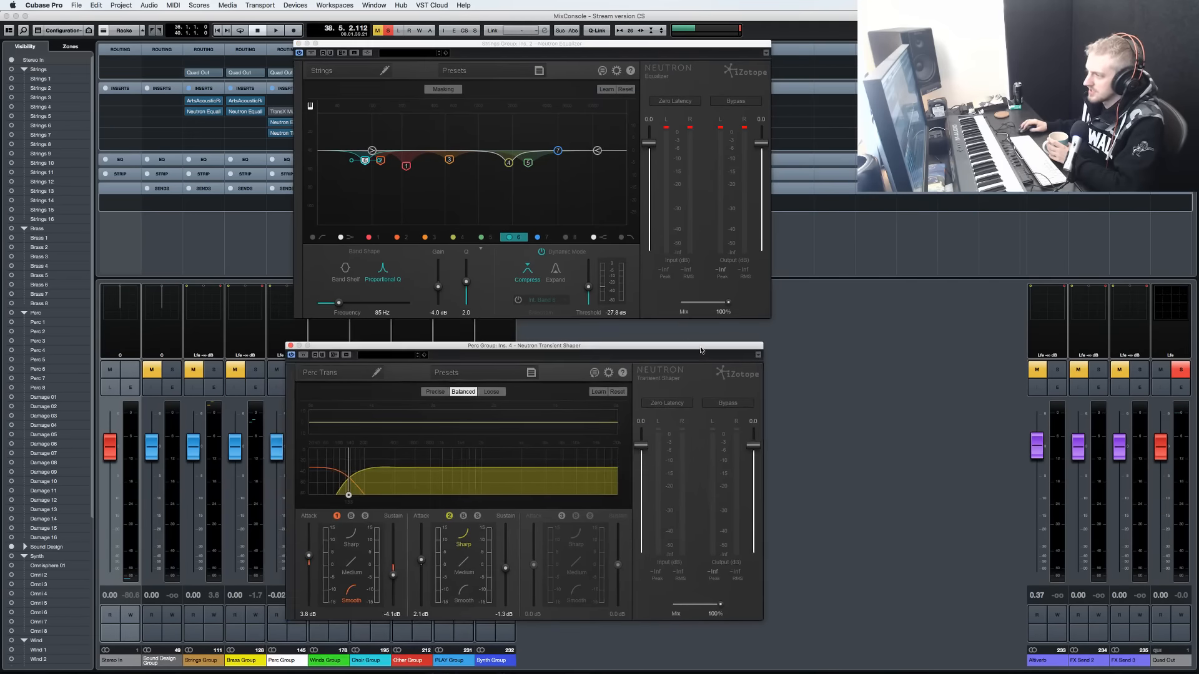
{"action": "left_click", "coordinate": [304, 60]}
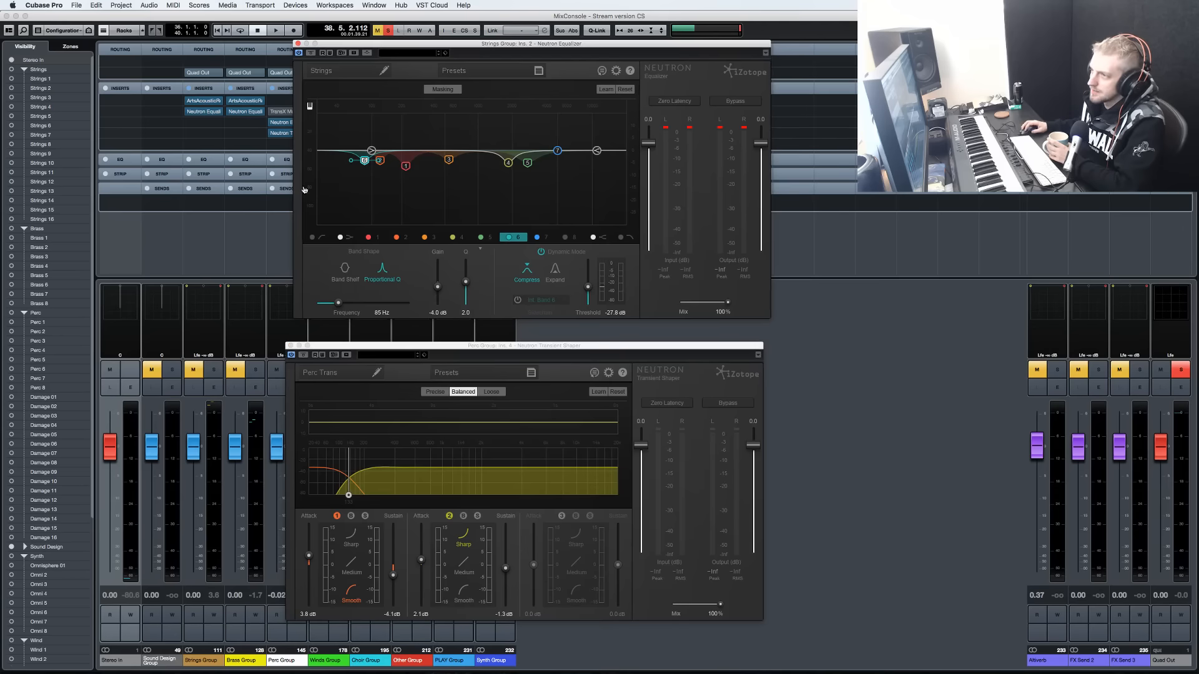
{"action": "left_click", "coordinate": [297, 44]}
{"action": "left_click", "coordinate": [289, 346]}
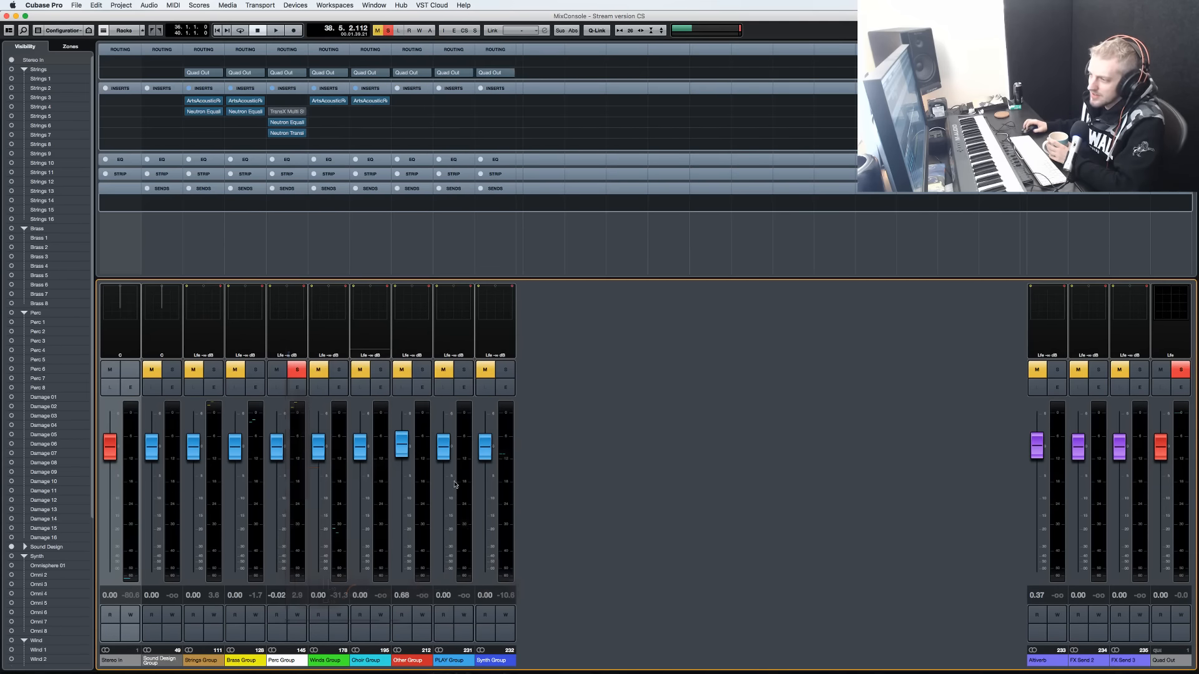
Search the effects for "virtual" and insert Virtual Mix Rack in the Strings Group's third insert slot.
{"action": "left_click", "coordinate": [219, 122]}
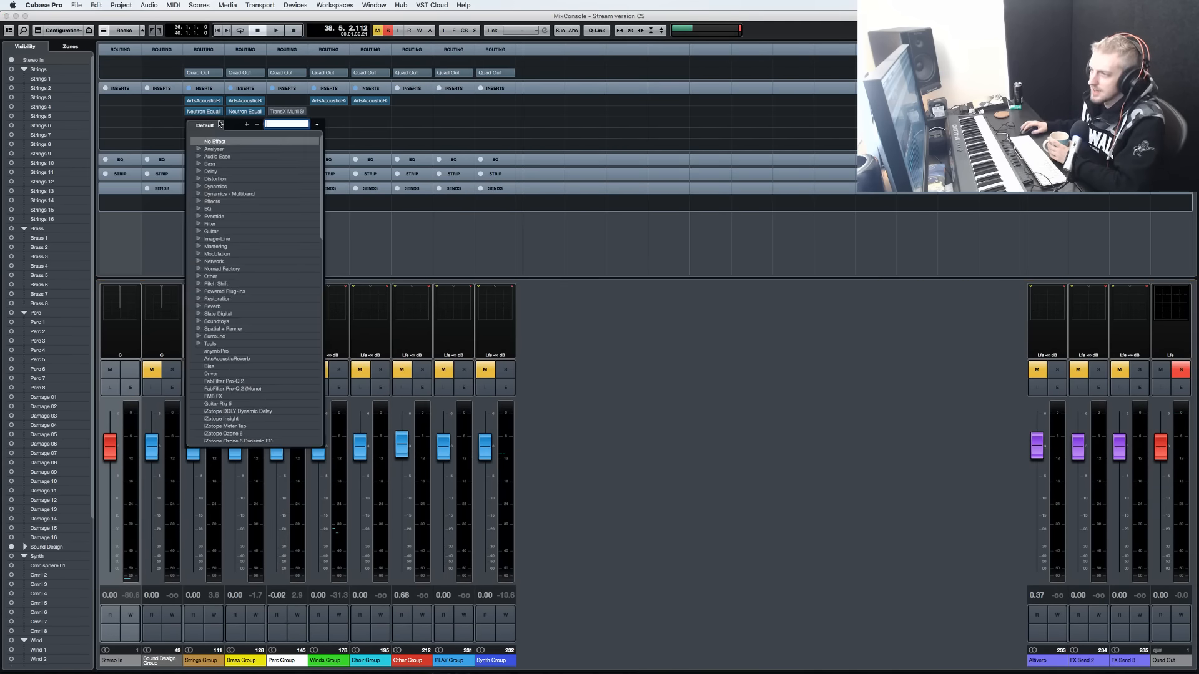
{"action": "type", "text": "virtual"}
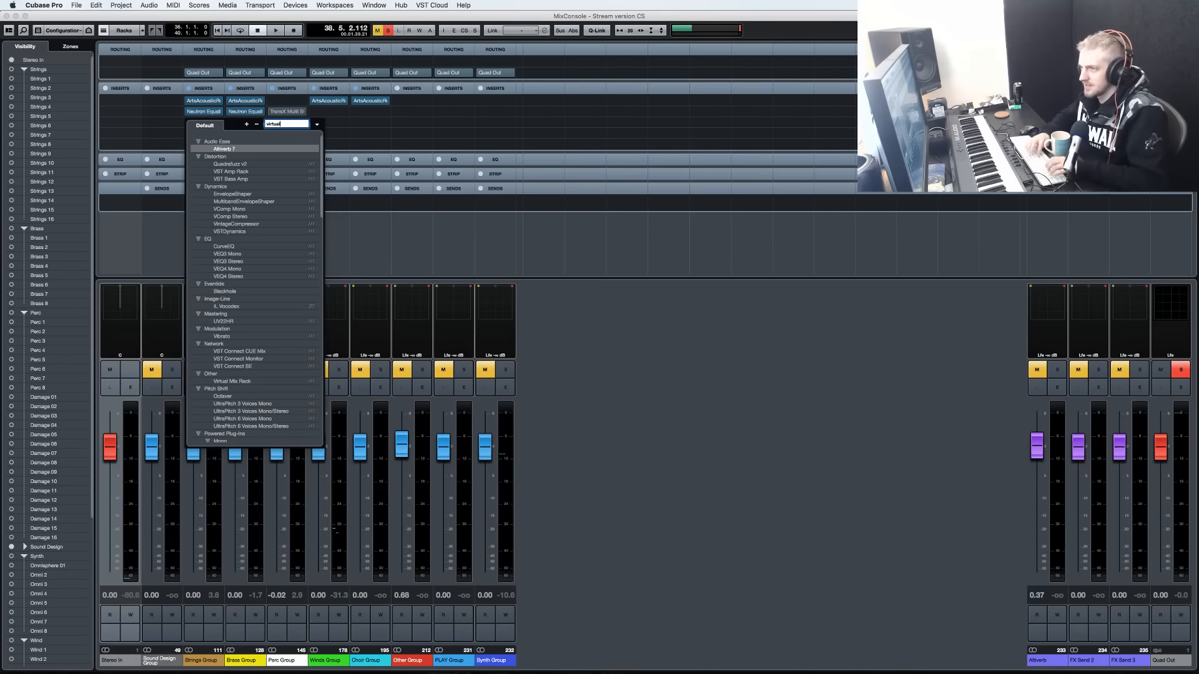
{"action": "left_click", "coordinate": [230, 150]}
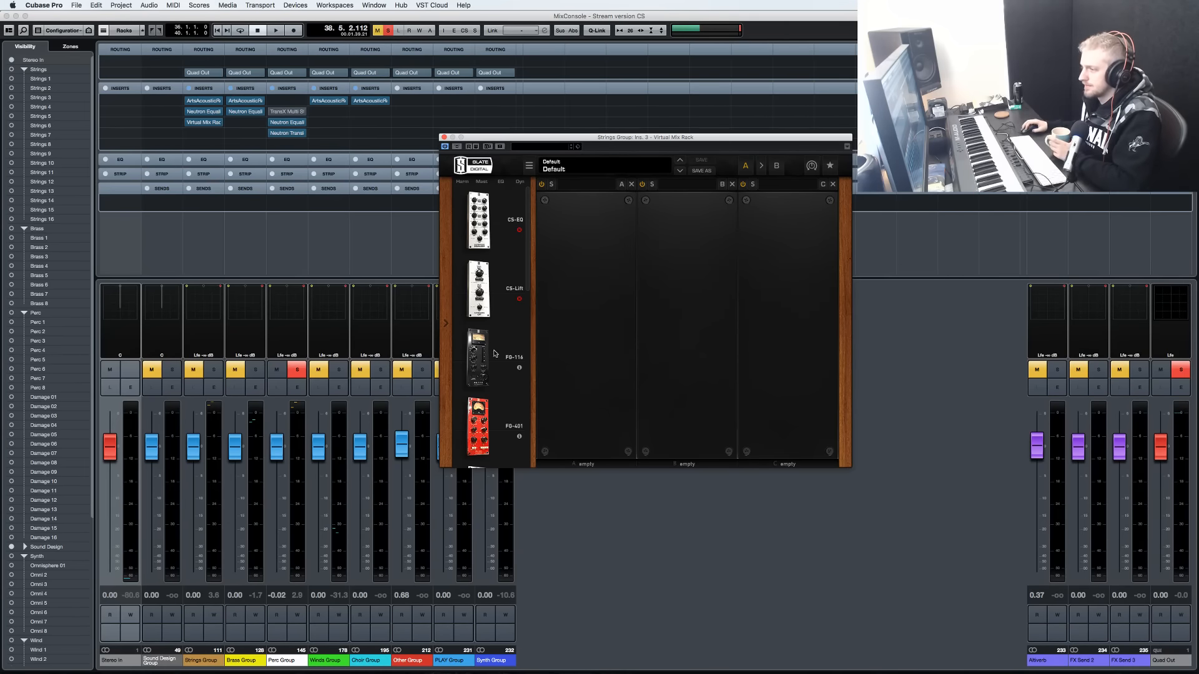
Load the FG-116 compressor into Virtual Mix Rack and move the rack to the Perc Group, between its Neutron Equalizer and Transient Shaper.
{"action": "left_click_drag", "start_coordinate": [494, 353], "coordinate": [575, 331]}
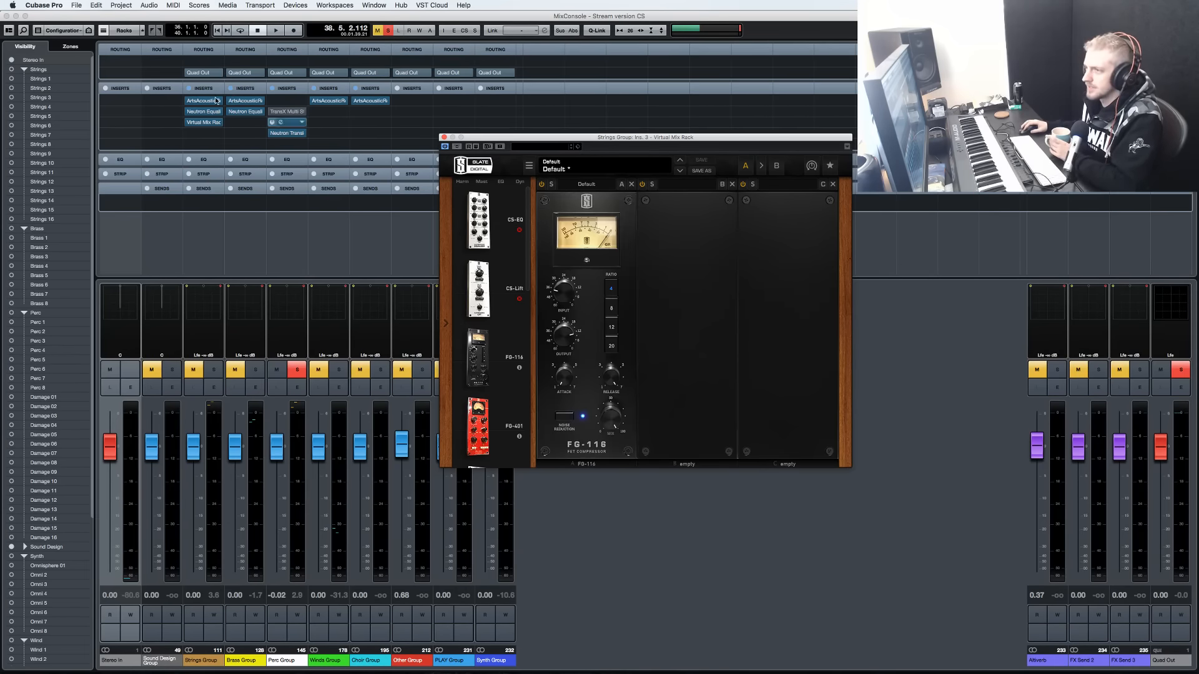
{"action": "left_click", "coordinate": [232, 125]}
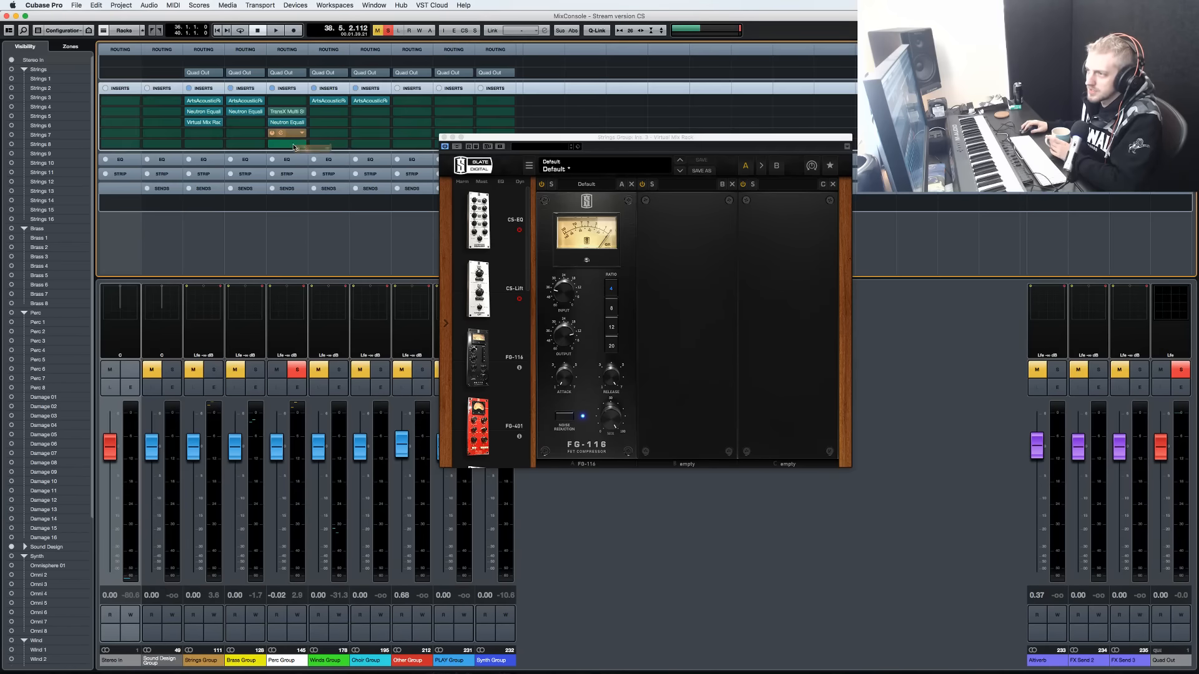
{"action": "left_click_drag", "start_coordinate": [213, 125], "coordinate": [294, 140]}
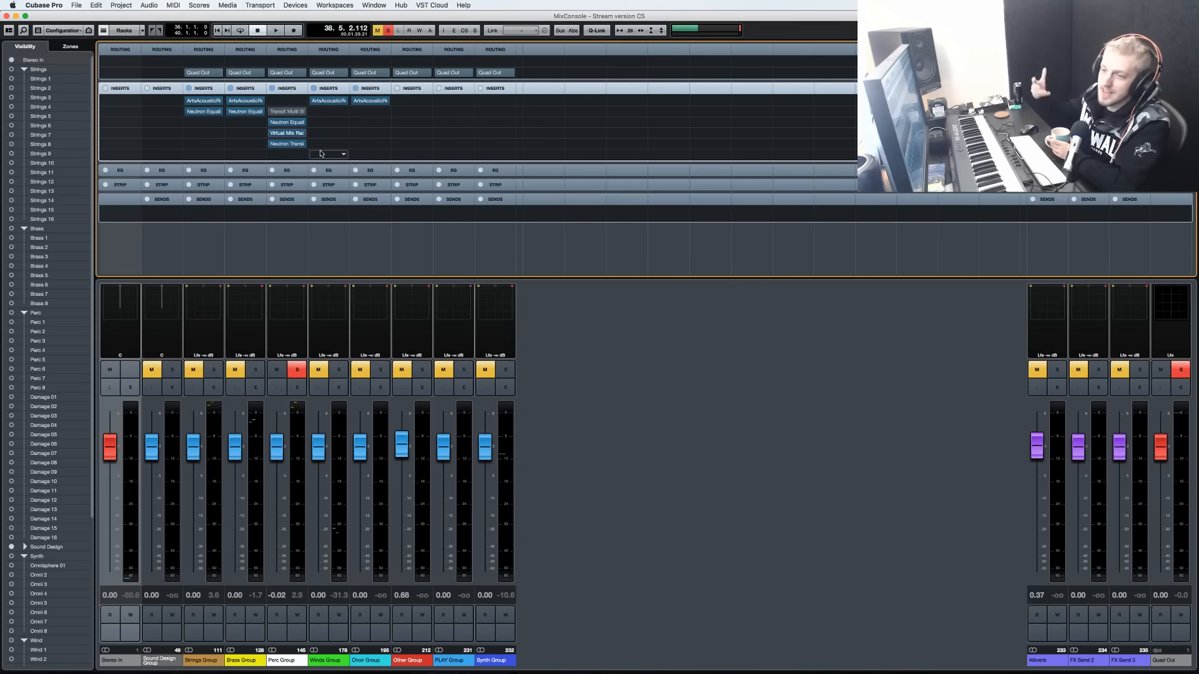
Remove Virtual Mix Rack from the Perc Group's fourth insert slot.
{"action": "mouse_move", "coordinate": [283, 135]}
{"action": "left_mouse_down"}
{"action": "mouse_move", "coordinate": [302, 119]}
{"action": "mouse_move", "coordinate": [279, 106]}
{"action": "mouse_move", "coordinate": [301, 157]}
{"action": "mouse_move", "coordinate": [297, 136]}
{"action": "left_mouse_up"}
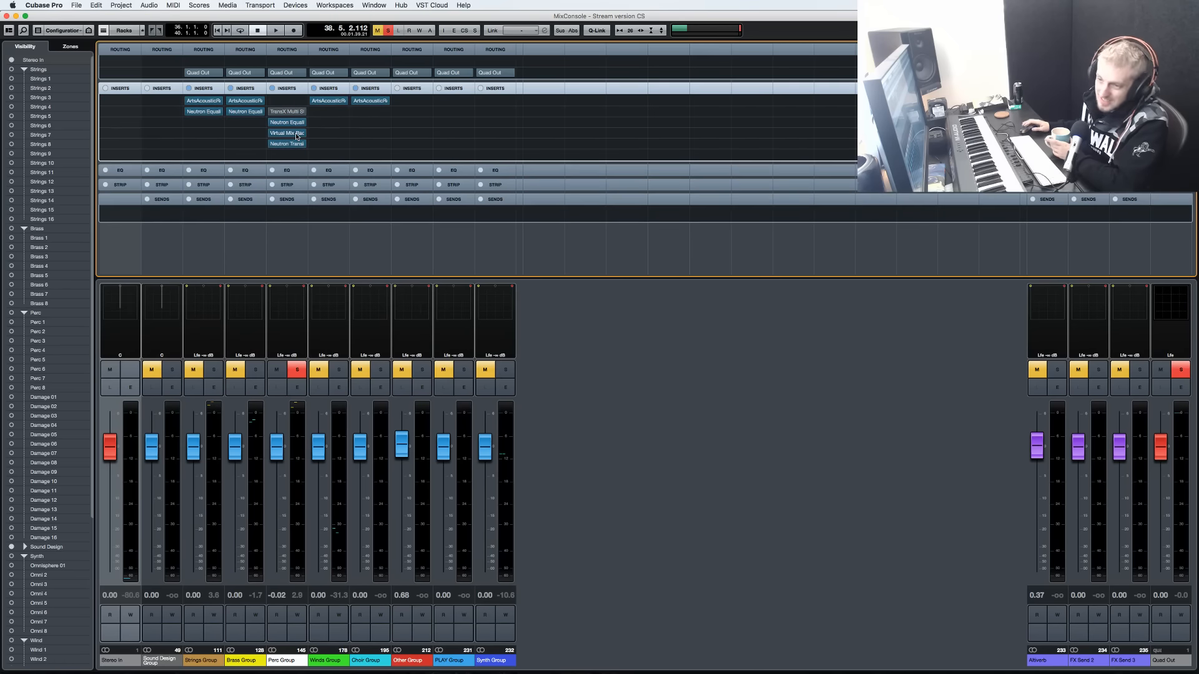
{"action": "left_click", "coordinate": [306, 135]}
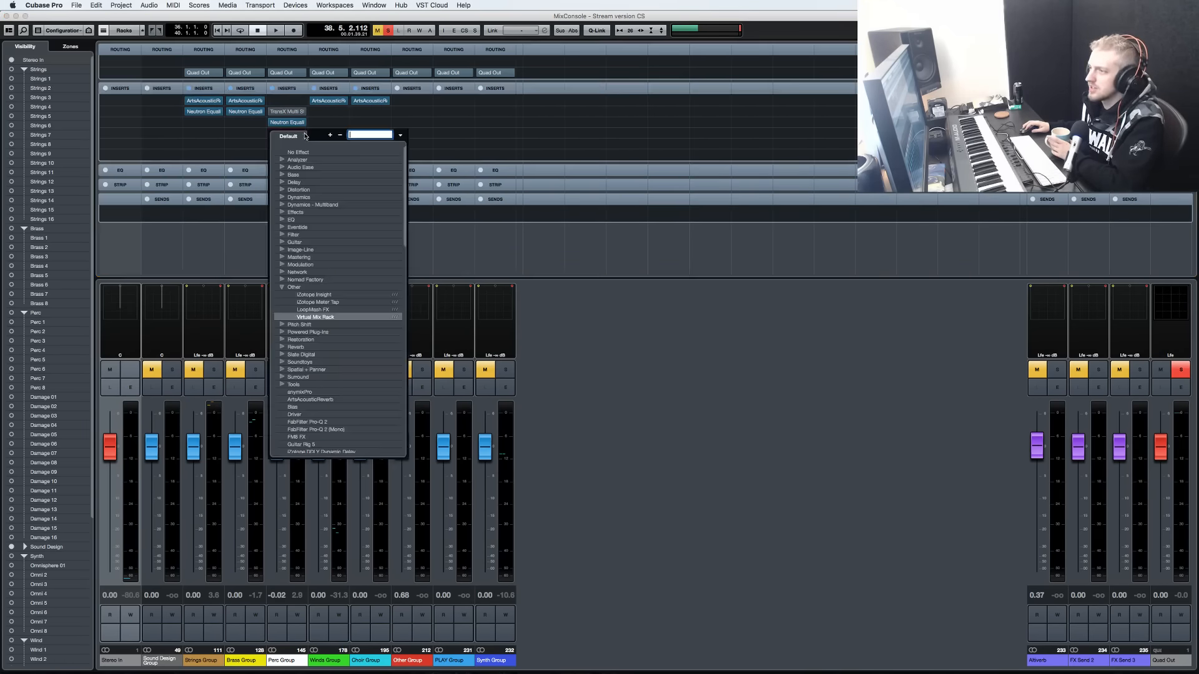
{"action": "left_click", "coordinate": [299, 152]}
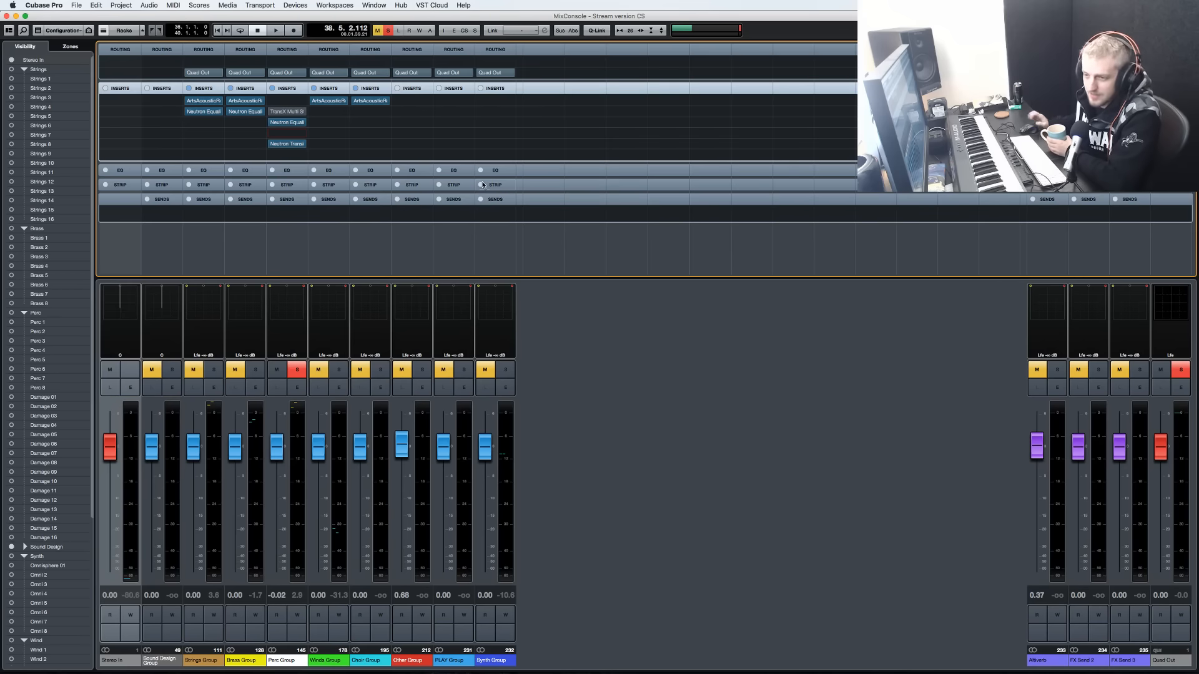
{"action": "left_click", "coordinate": [605, 401]}
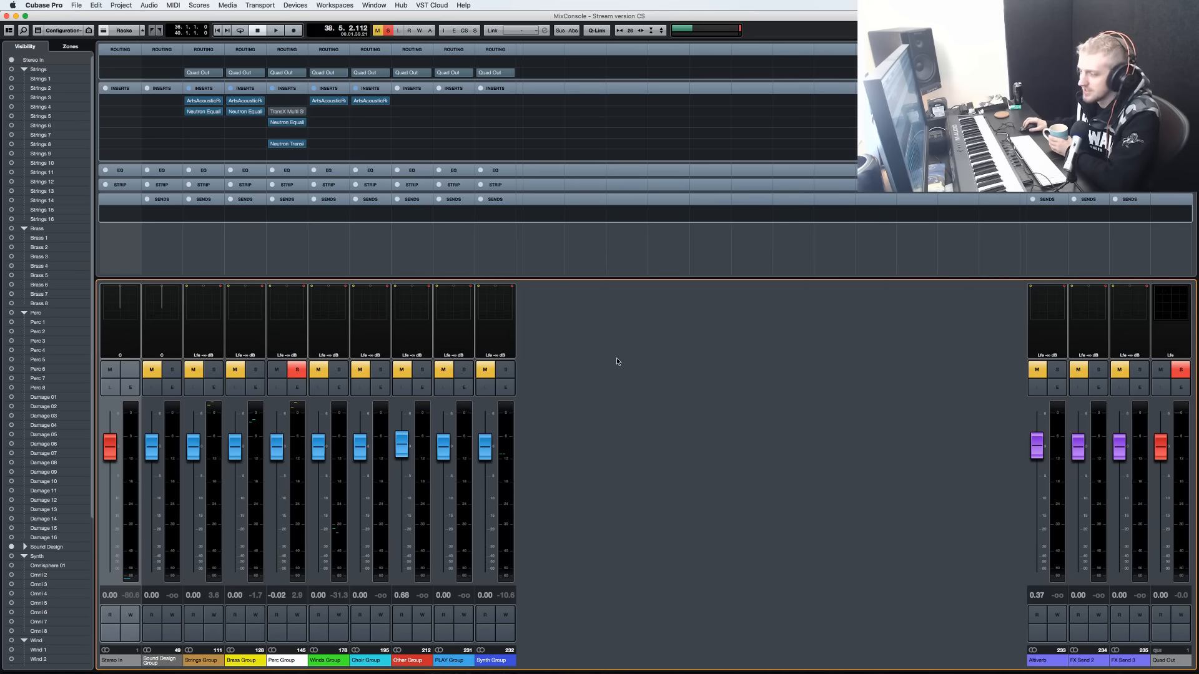
{"action": "left_click", "coordinate": [404, 253]}
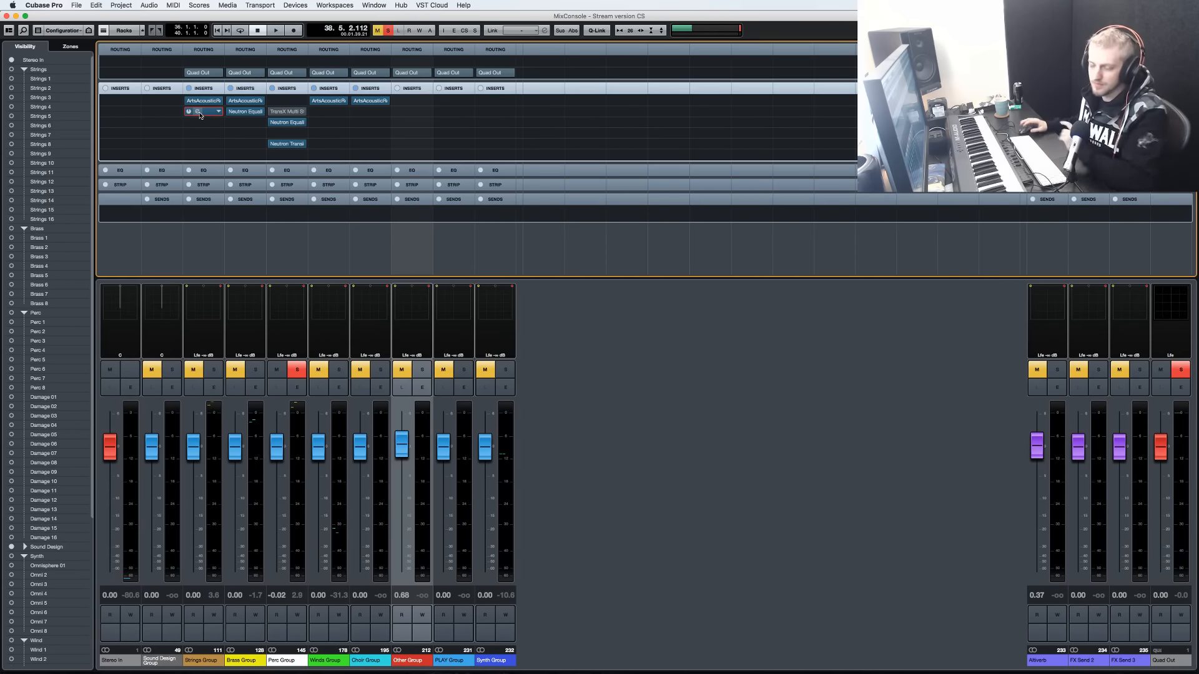
Open the Strings Group's Neutron Equalizer and examine band 6's dynamic threshold.
{"action": "left_click", "coordinate": [198, 112]}
{"action": "left_click_drag", "start_coordinate": [454, 44], "coordinate": [359, 210]}
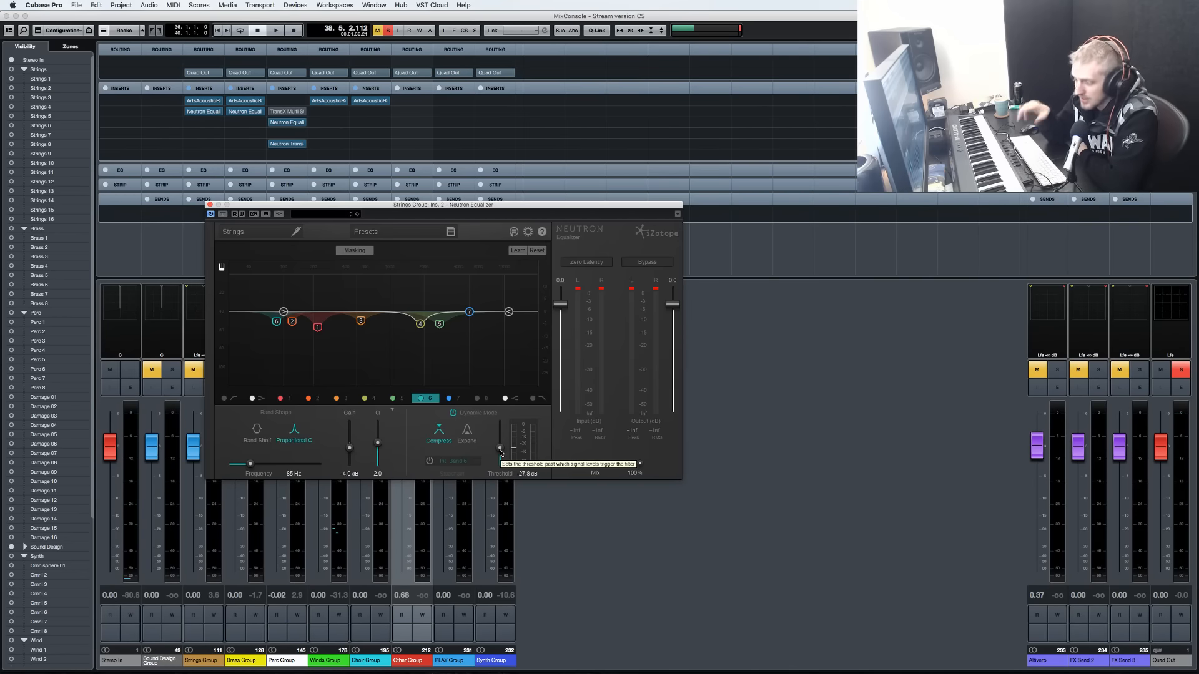
{"action": "left_click", "coordinate": [610, 566]}
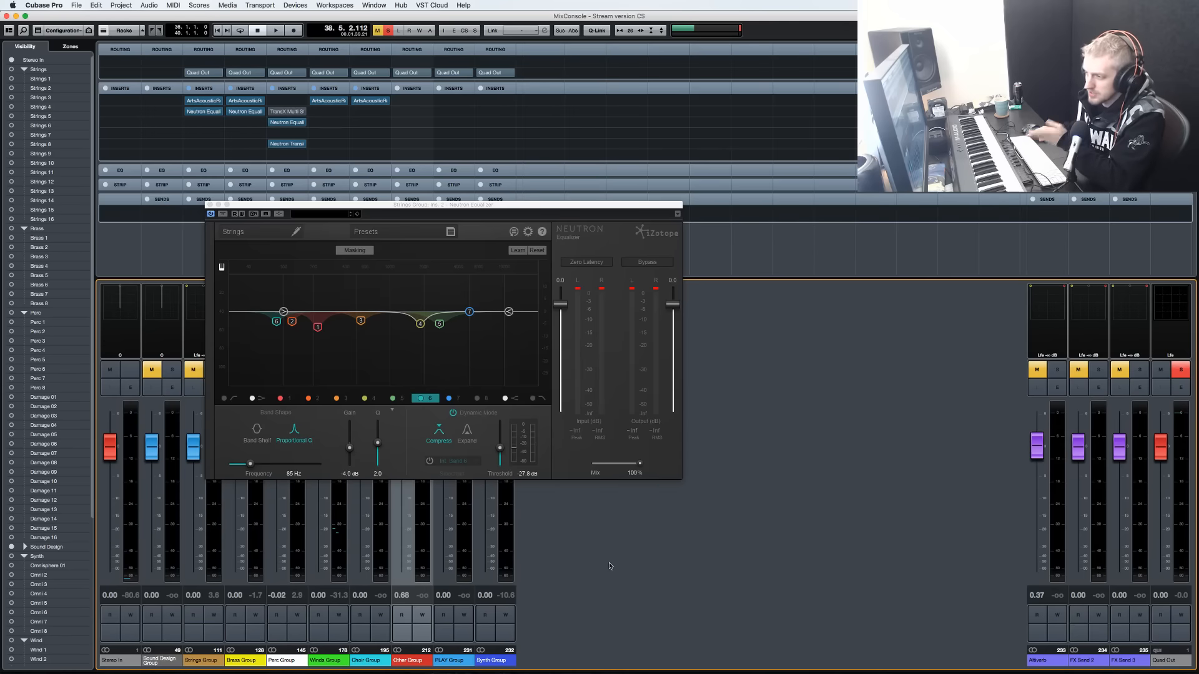
Play the Perc Group while examining its Neutron Equalizer, stop playback and close the equalizer.
{"action": "key", "text": "space"}
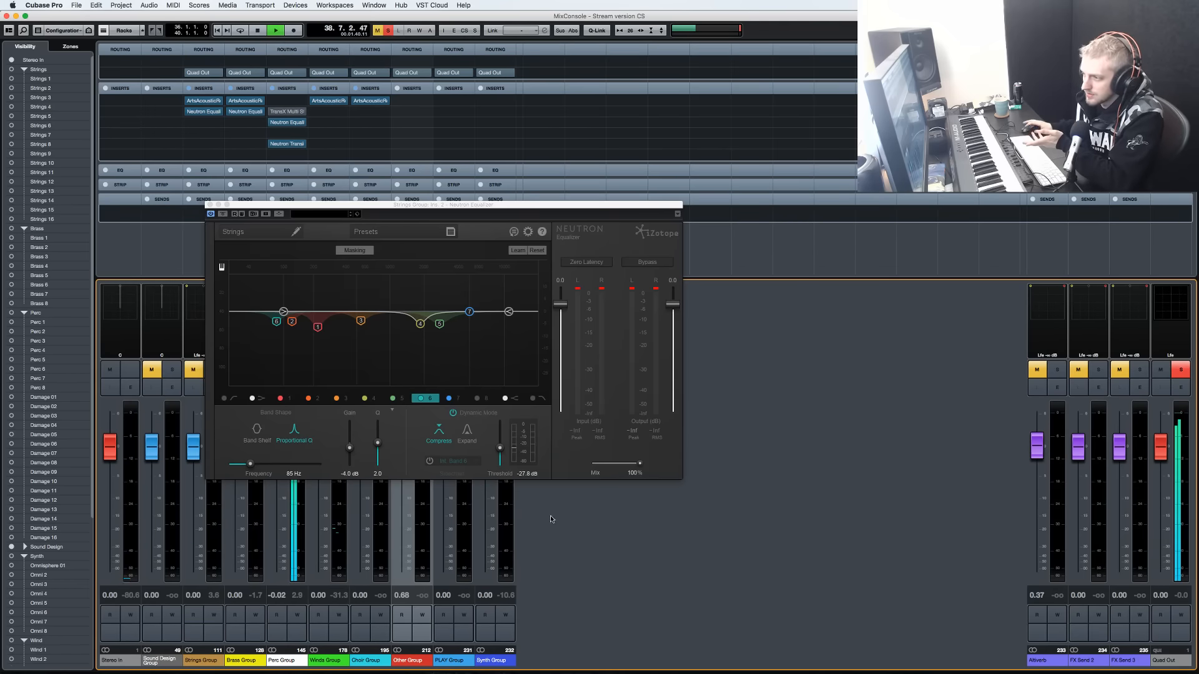
{"action": "left_click_drag", "start_coordinate": [310, 207], "coordinate": [462, 215]}
{"action": "left_click", "coordinate": [286, 123]}
{"action": "left_click", "coordinate": [360, 213]}
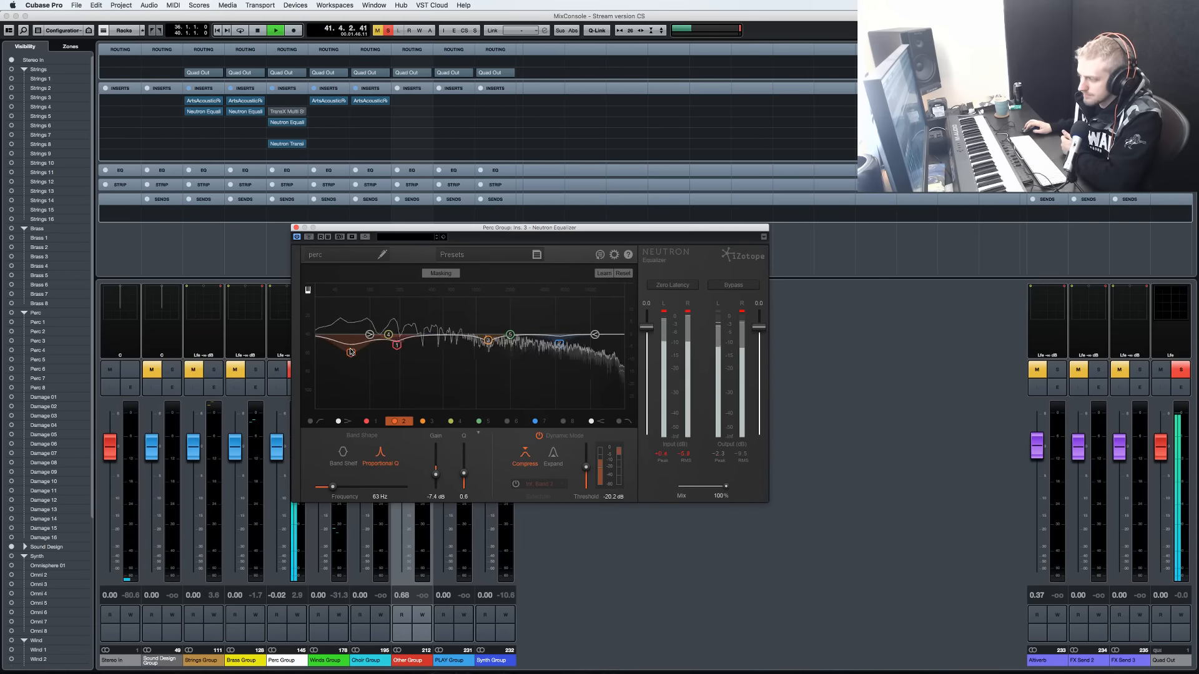
{"action": "key", "text": "space"}
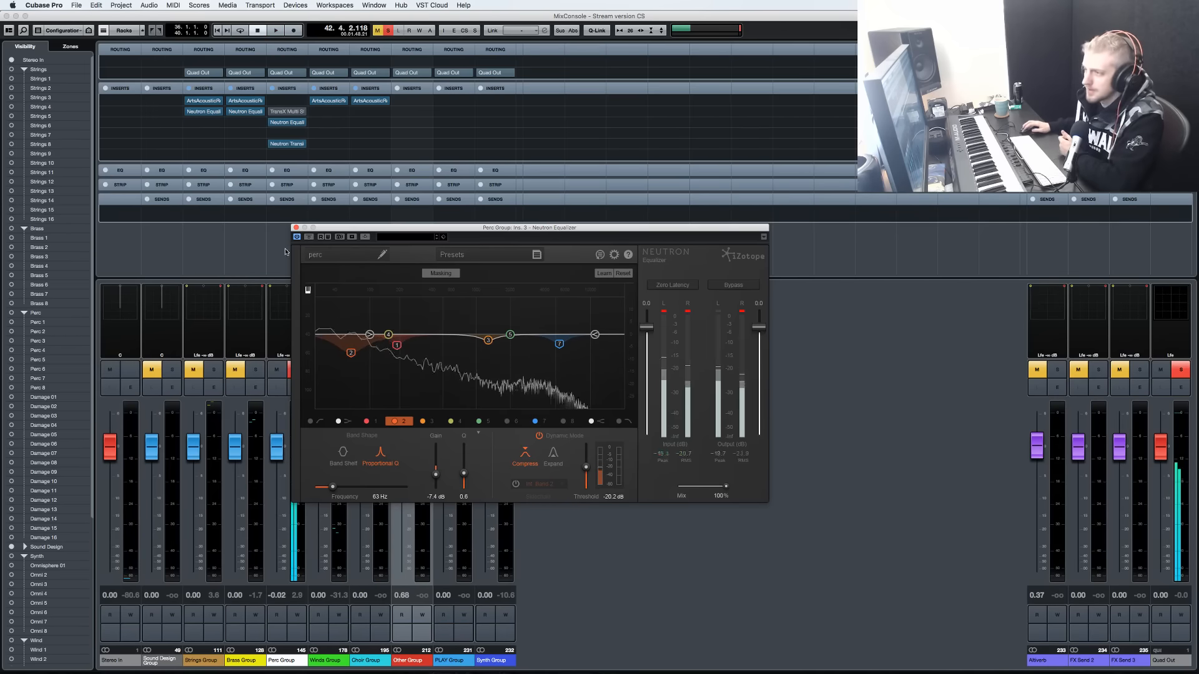
{"action": "left_click", "coordinate": [296, 227]}
Search the effects for "dynamic eq" and insert iZotope Ozone 6 Dynamic EQ in the Perc Group's sixth insert slot.
{"action": "left_click", "coordinate": [287, 154]}
{"action": "type", "text": "dynamic eq"}
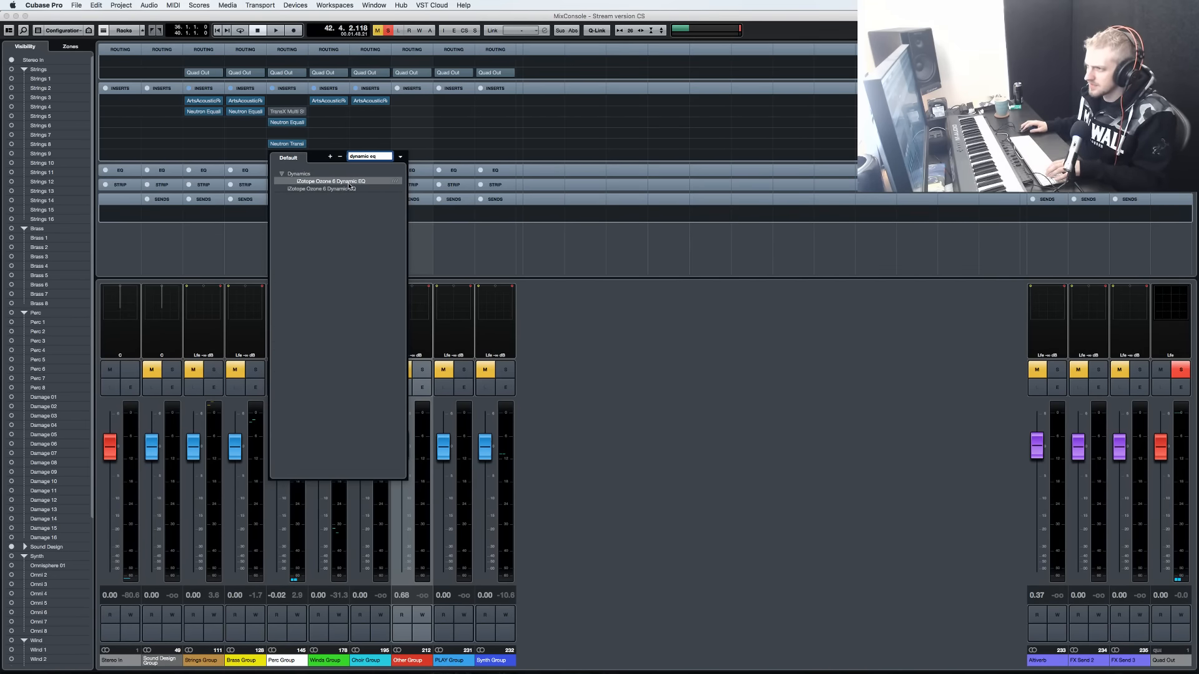
{"action": "double_click", "coordinate": [349, 182]}
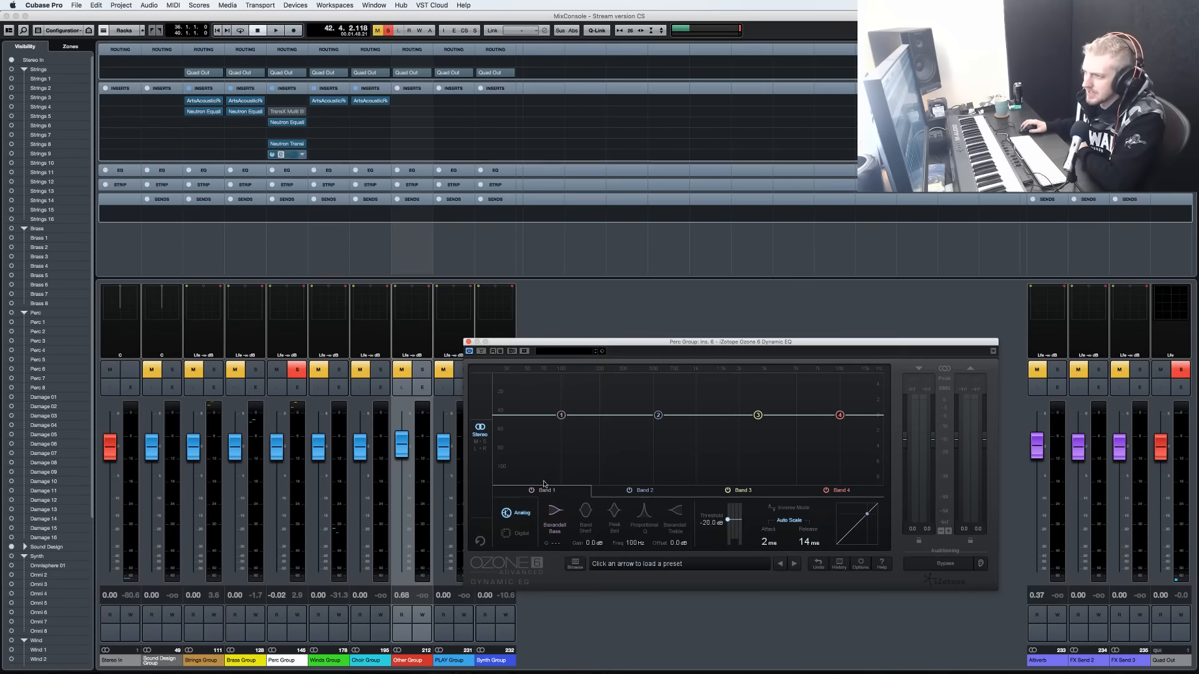
{"action": "left_click_drag", "start_coordinate": [588, 345], "coordinate": [295, 213]}
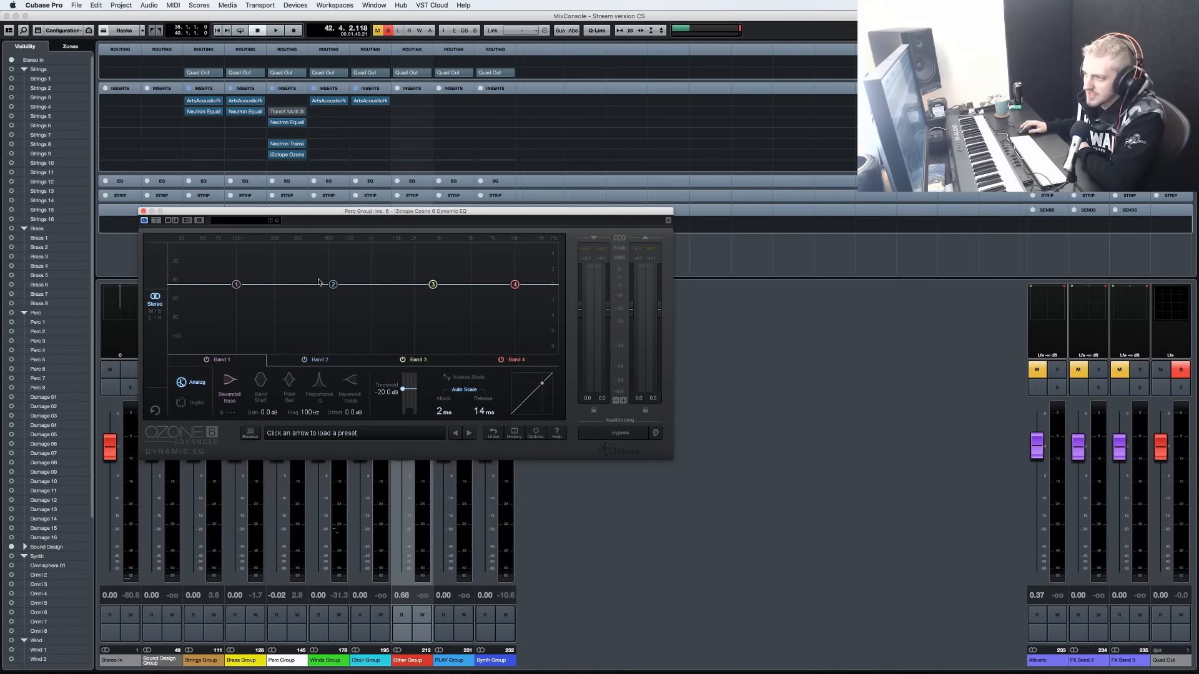
Play the Perc Group, lower the Dynamic EQ's output gain and bring it back up to about 0.3 dB.
{"action": "key", "text": "space"}
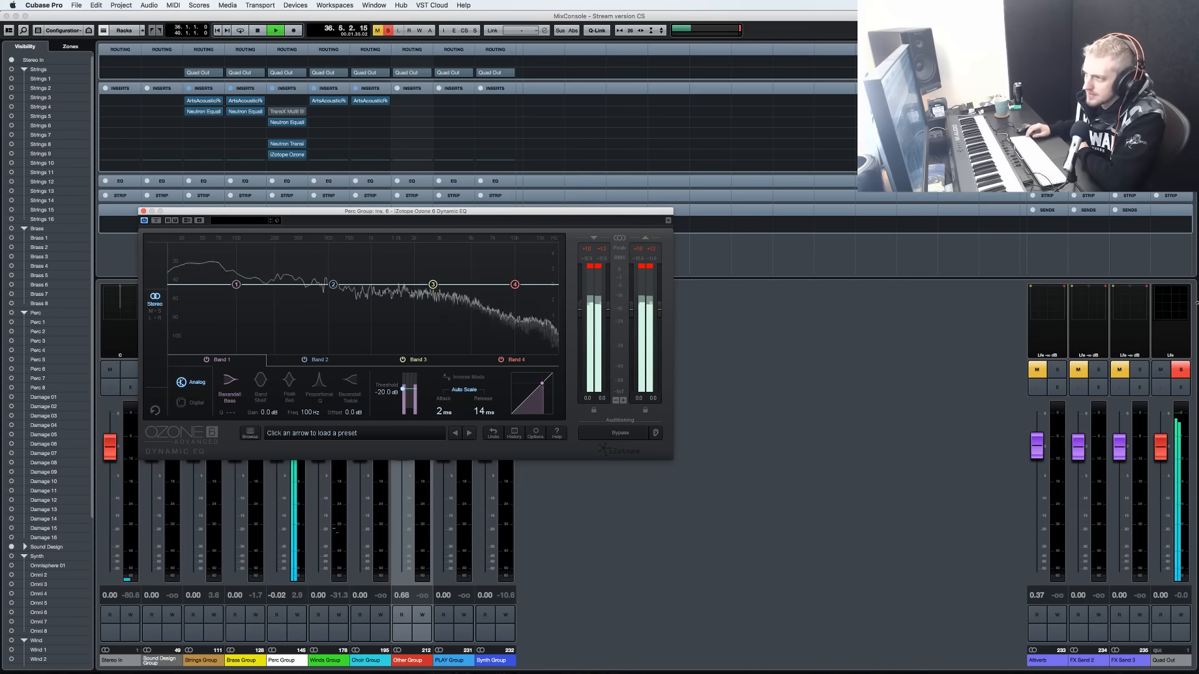
{"action": "left_click_drag", "start_coordinate": [660, 308], "coordinate": [659, 382]}
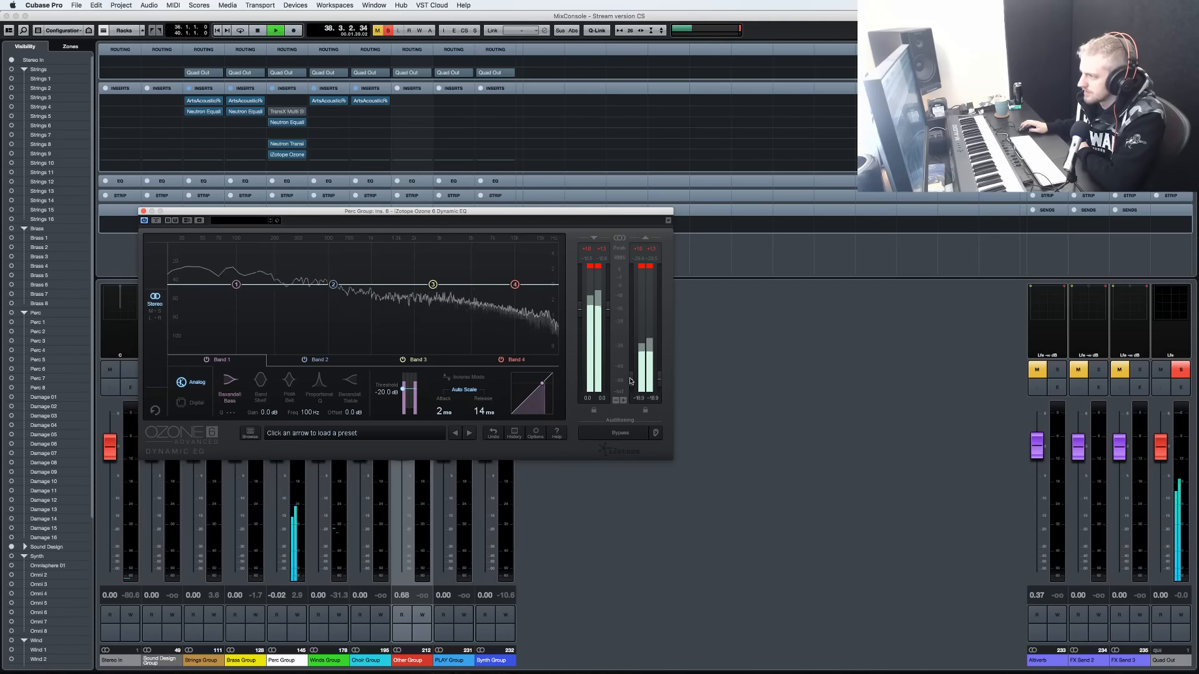
{"action": "left_click_drag", "start_coordinate": [630, 380], "coordinate": [630, 309]}
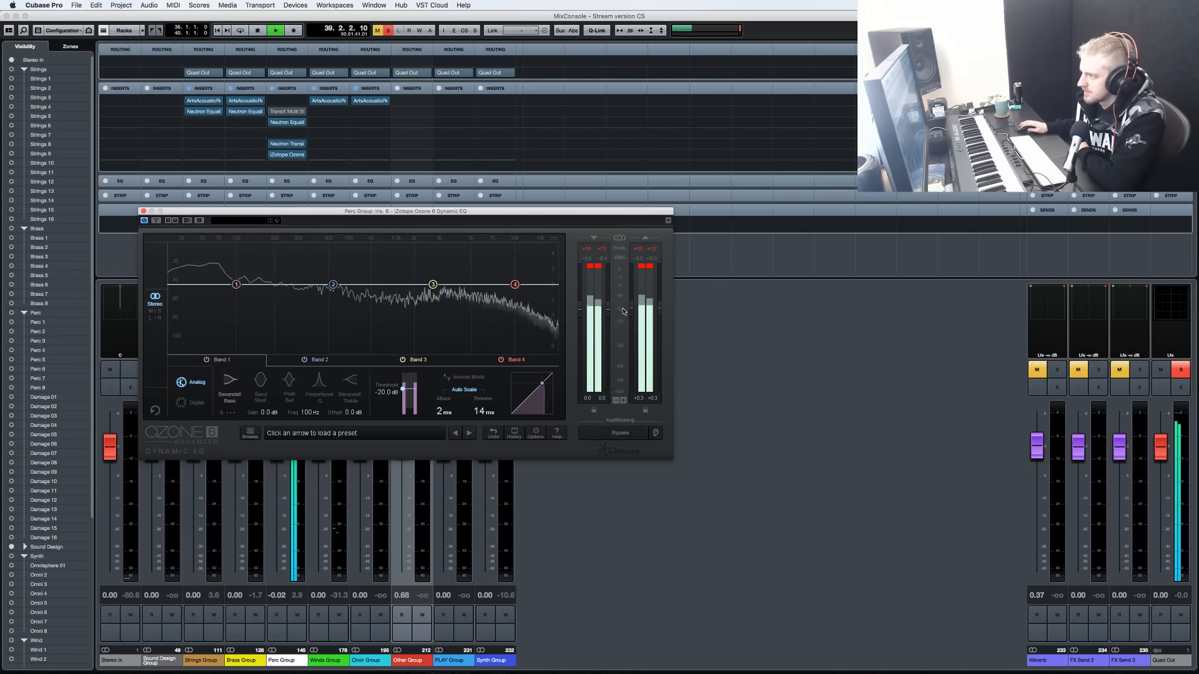
Pull Dynamic EQ band 2 down to about -5.8 dB near 618 Hz, stop playback and choose the Peak Bell shape.
{"action": "left_click_drag", "start_coordinate": [333, 284], "coordinate": [345, 332]}
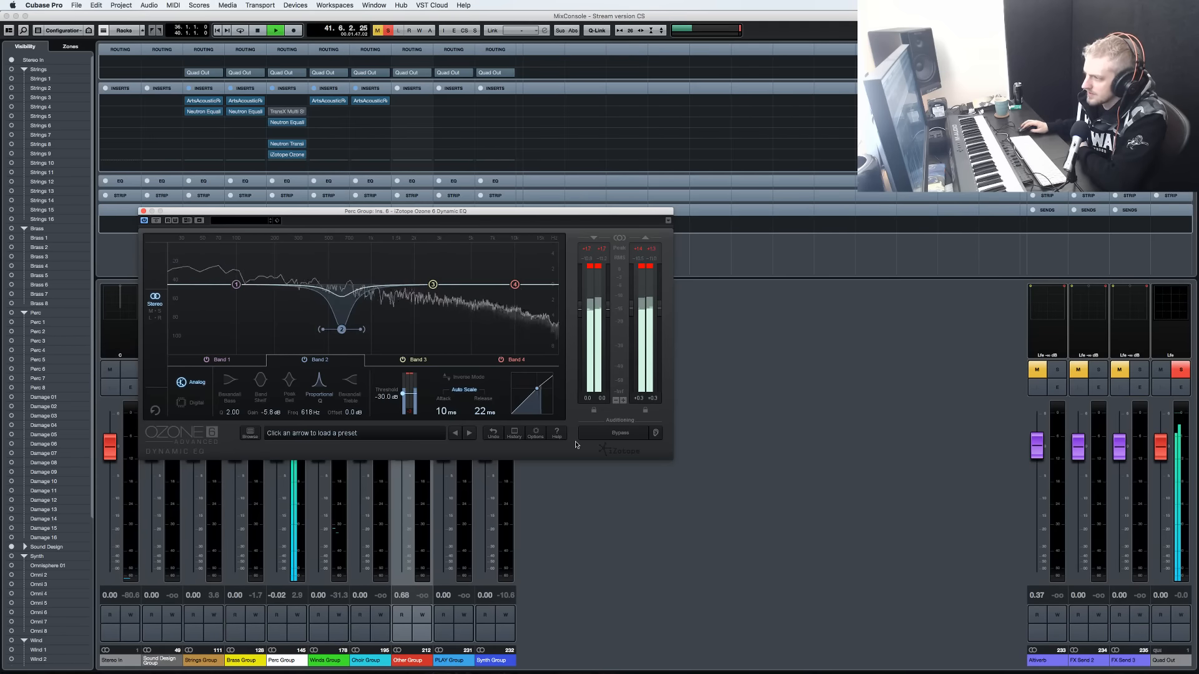
{"action": "key", "text": "space"}
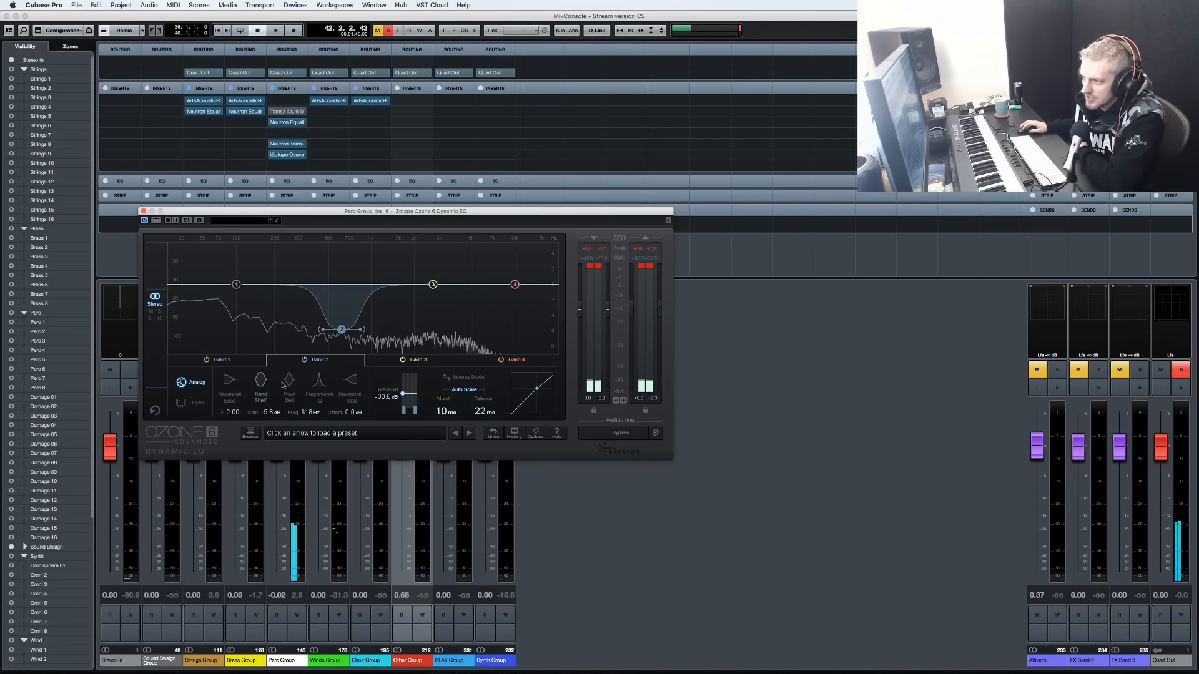
{"action": "left_click", "coordinate": [236, 388]}
{"action": "left_click", "coordinate": [350, 385]}
{"action": "left_click", "coordinate": [289, 381]}
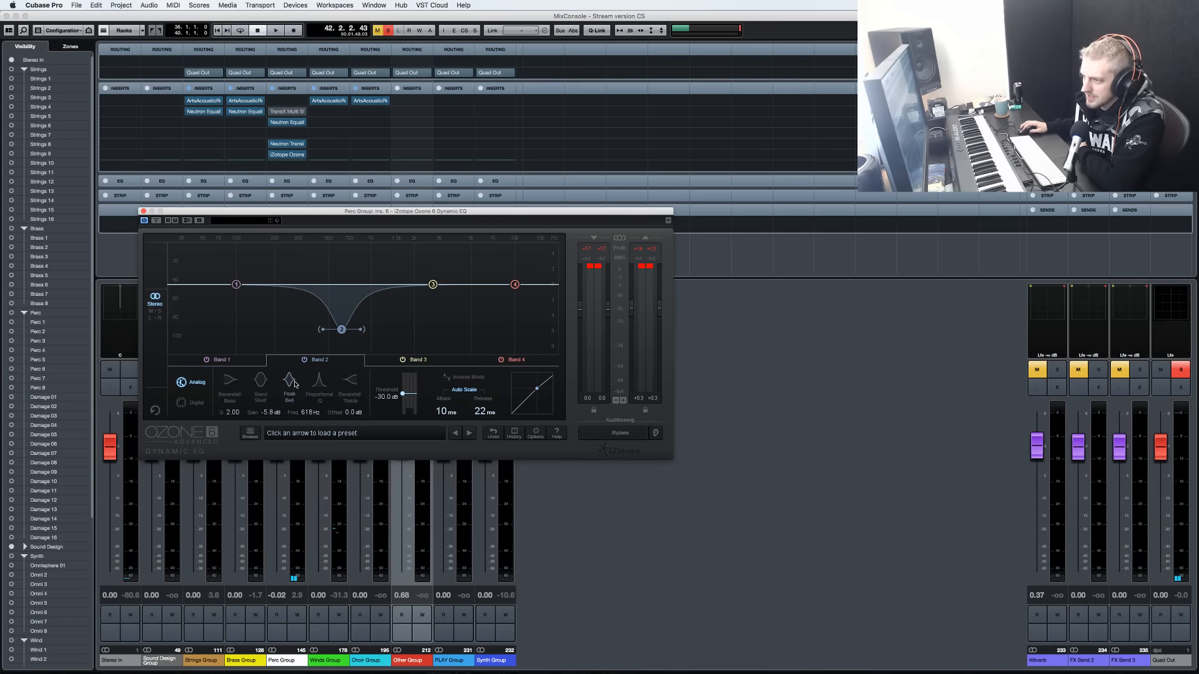
Compare the Dynamic EQ's Digital and Analog modes during playback from bar 36, ending in Analog mode with playback stopped.
{"action": "left_click", "coordinate": [189, 403]}
{"action": "left_click", "coordinate": [195, 388]}
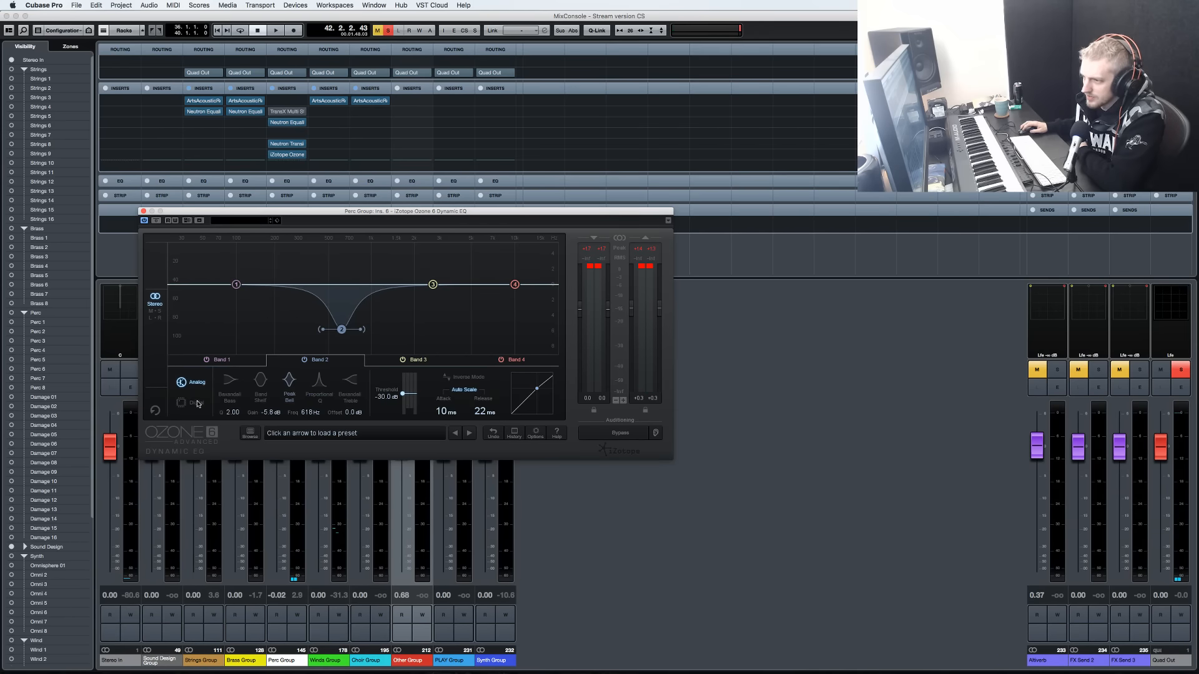
{"action": "left_click", "coordinate": [197, 404]}
{"action": "key", "text": "KP_Multiply"}
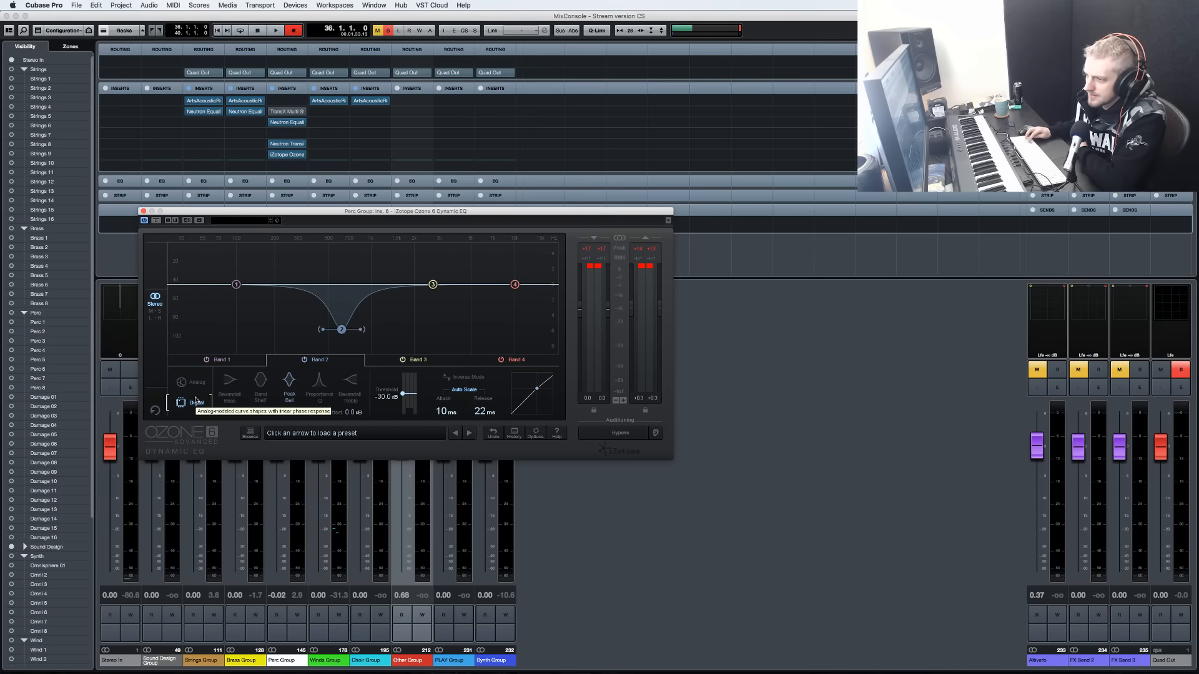
{"action": "left_click", "coordinate": [690, 658]}
{"action": "key", "text": "space"}
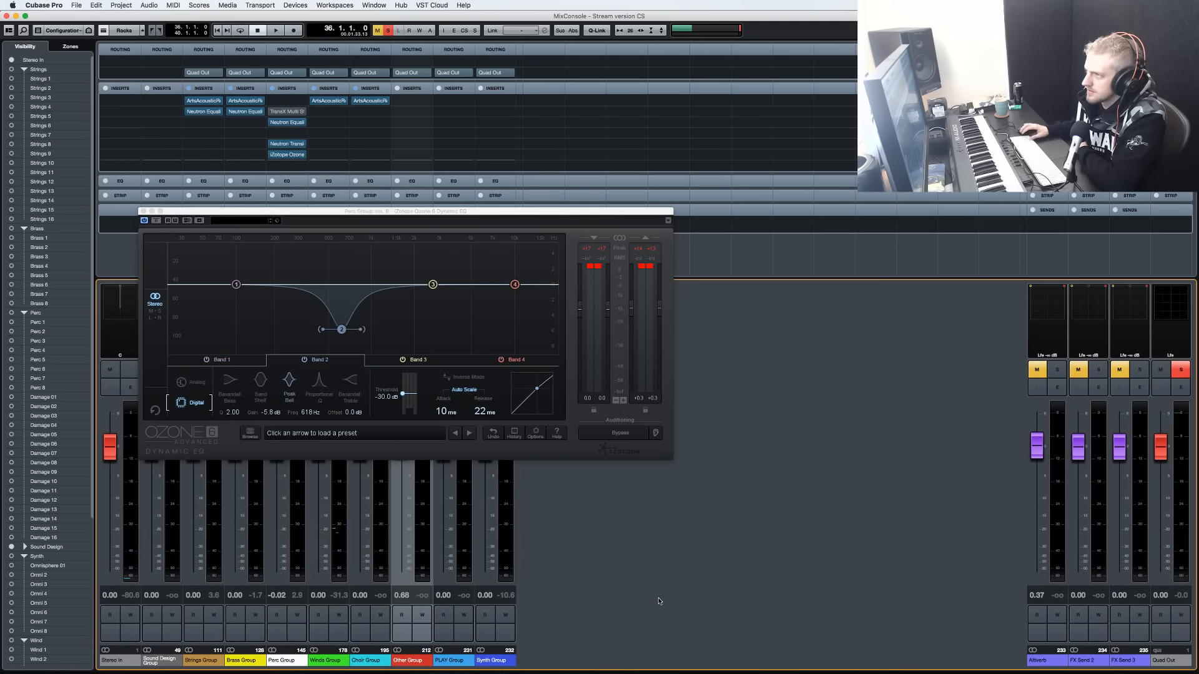
{"action": "key", "text": "space"}
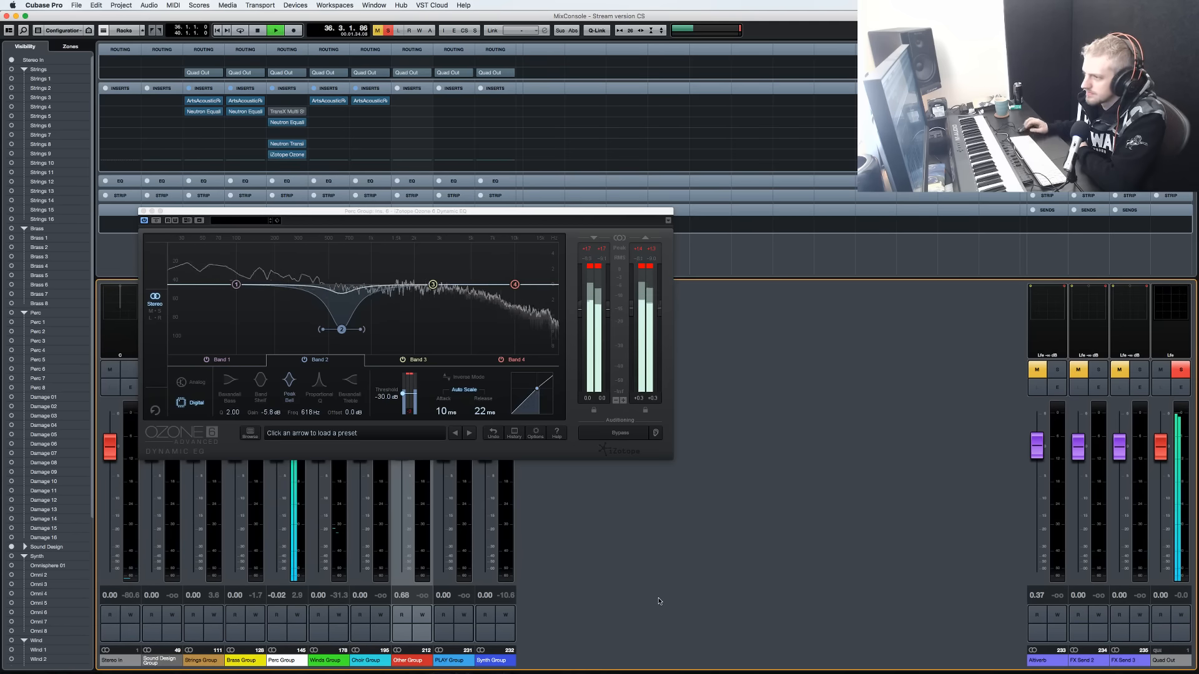
{"action": "left_click", "coordinate": [191, 385]}
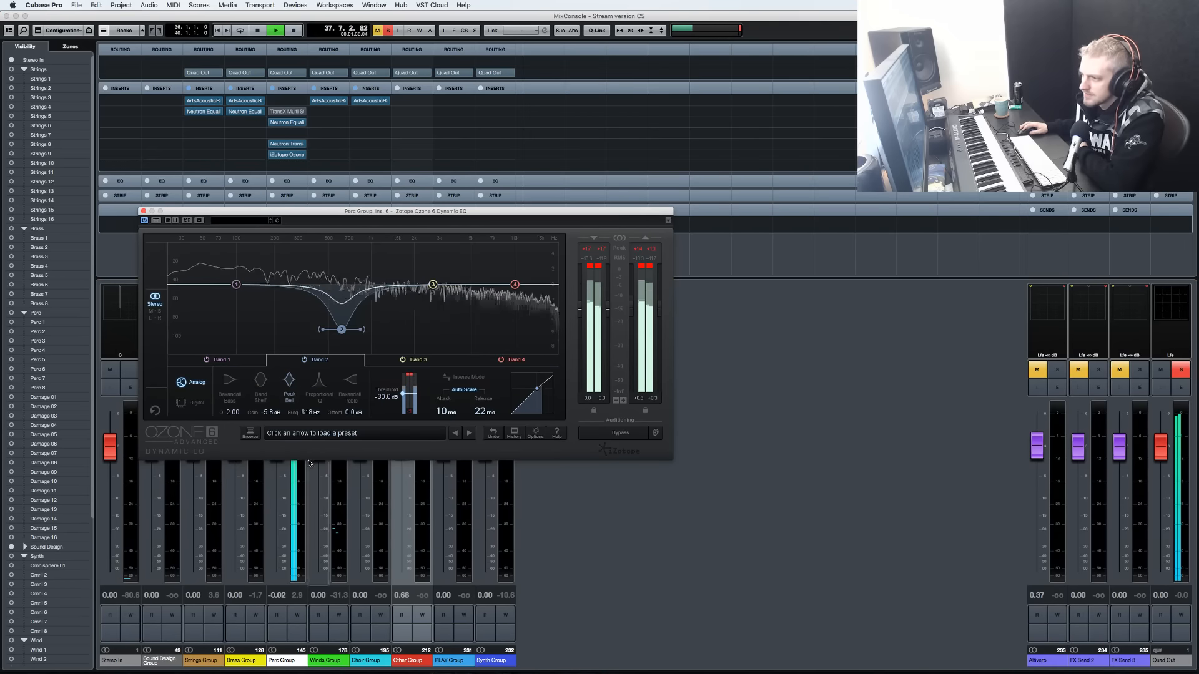
{"action": "left_click", "coordinate": [242, 450]}
{"action": "key", "text": "space"}
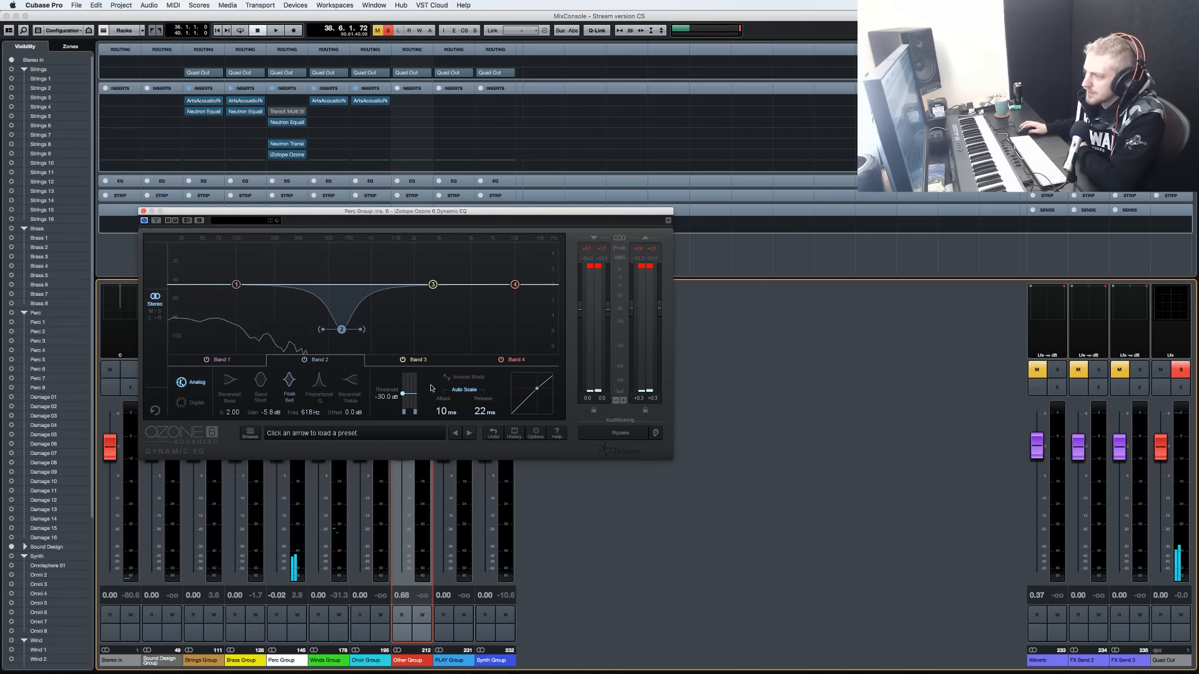
Reset band 2 of the Dynamic EQ and pull it down to about -5.3 dB at 555 Hz.
{"action": "left_click_drag", "start_coordinate": [381, 226], "coordinate": [360, 223]}
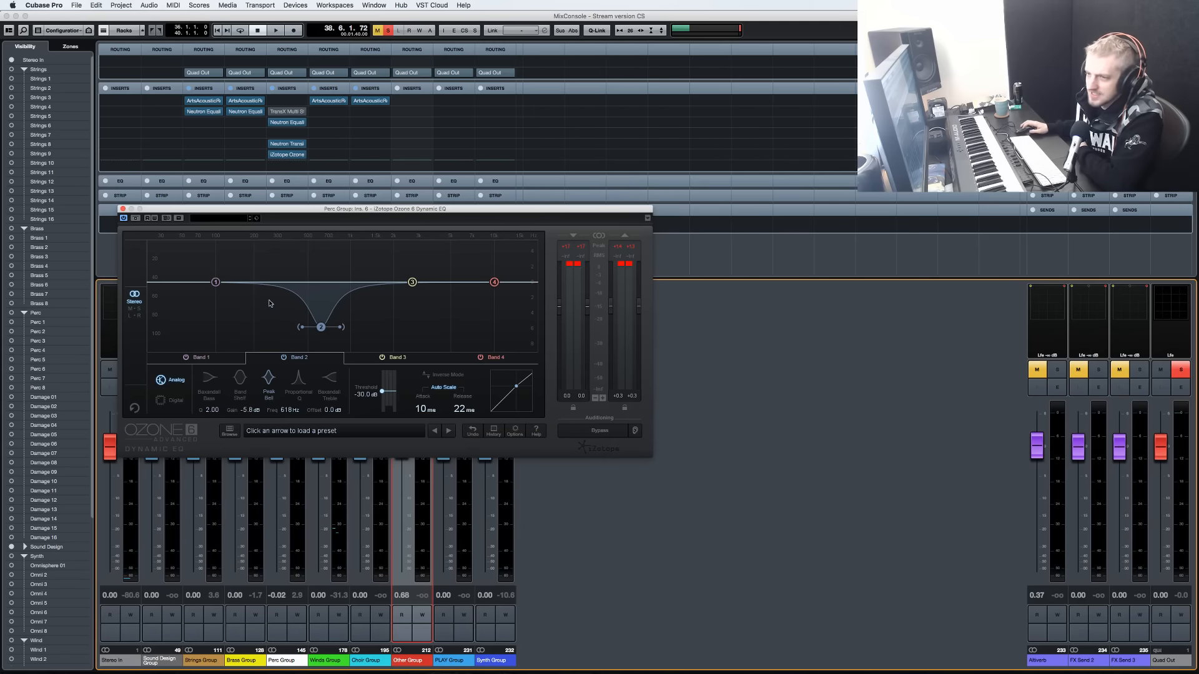
{"action": "mouse_move", "coordinate": [325, 327]}
{"action": "left_mouse_down"}
{"action": "mouse_move", "coordinate": [311, 279]}
{"action": "mouse_move", "coordinate": [313, 347]}
{"action": "mouse_move", "coordinate": [315, 326]}
{"action": "left_mouse_up"}
{"action": "right_click", "coordinate": [314, 326]}
{"action": "left_click", "coordinate": [310, 314]}
{"action": "double_click", "coordinate": [314, 325]}
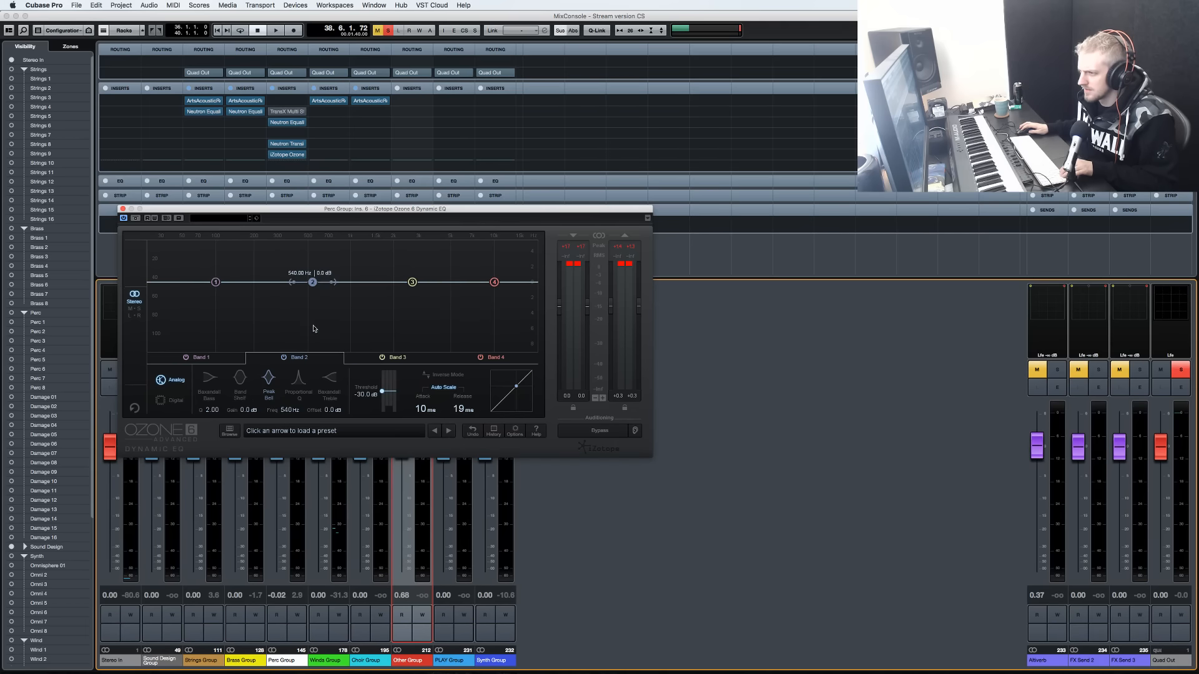
{"action": "left_click_drag", "start_coordinate": [312, 285], "coordinate": [313, 321]}
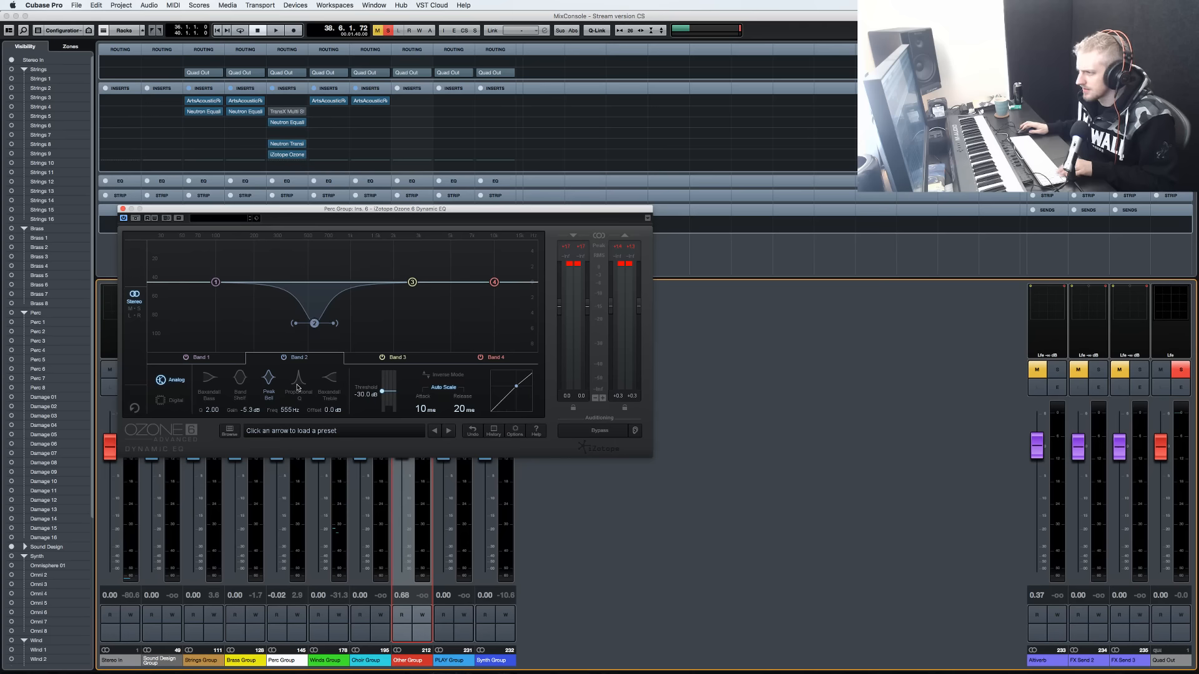
Set band 2's attack to 54 ms and play the Perc Group from bar 36.
{"action": "key", "text": "KP_Multiply"}
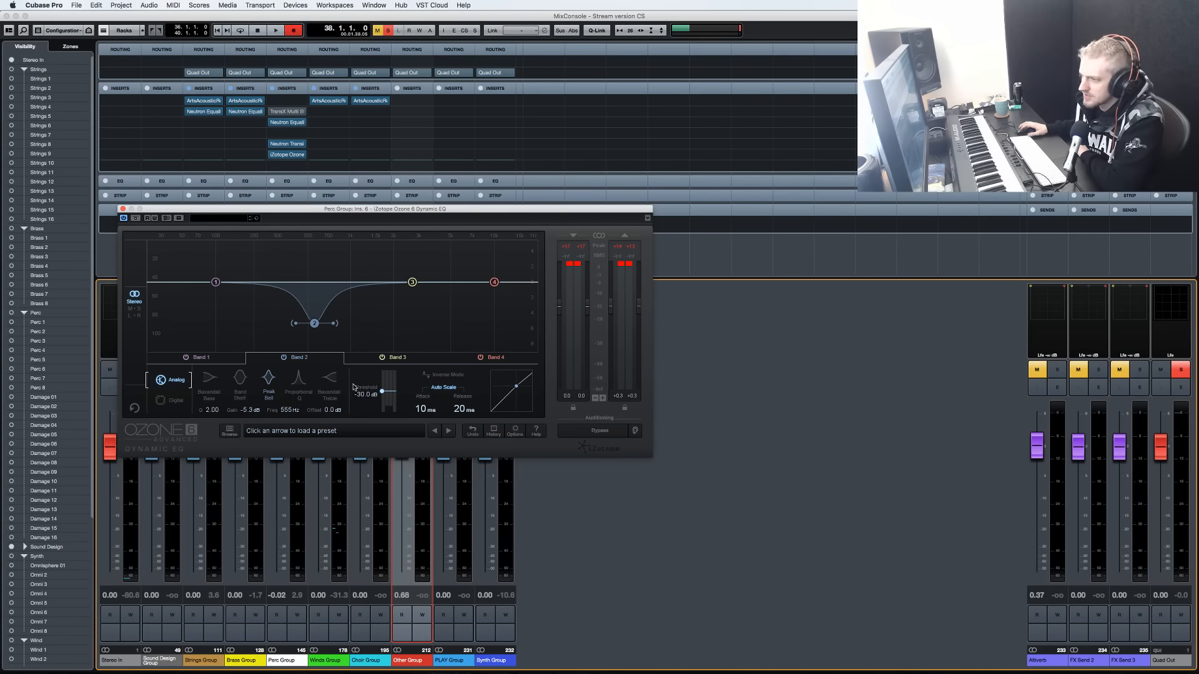
{"action": "key", "text": "space"}
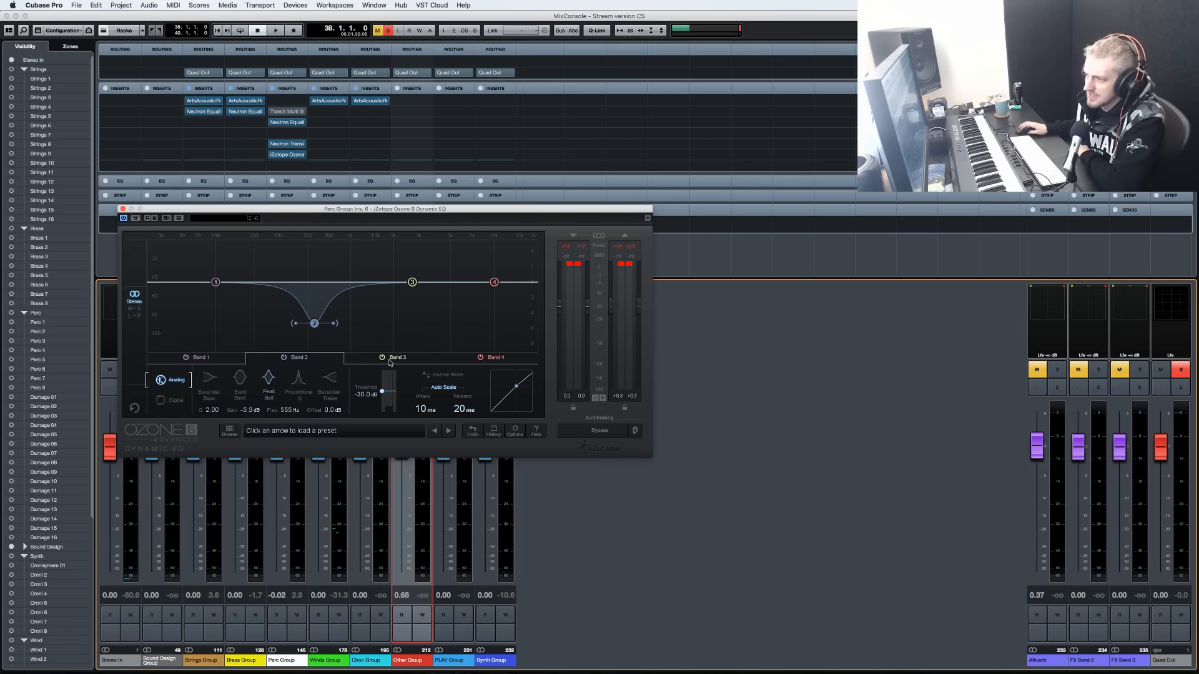
{"action": "double_click", "coordinate": [424, 409]}
{"action": "type", "text": "54"}
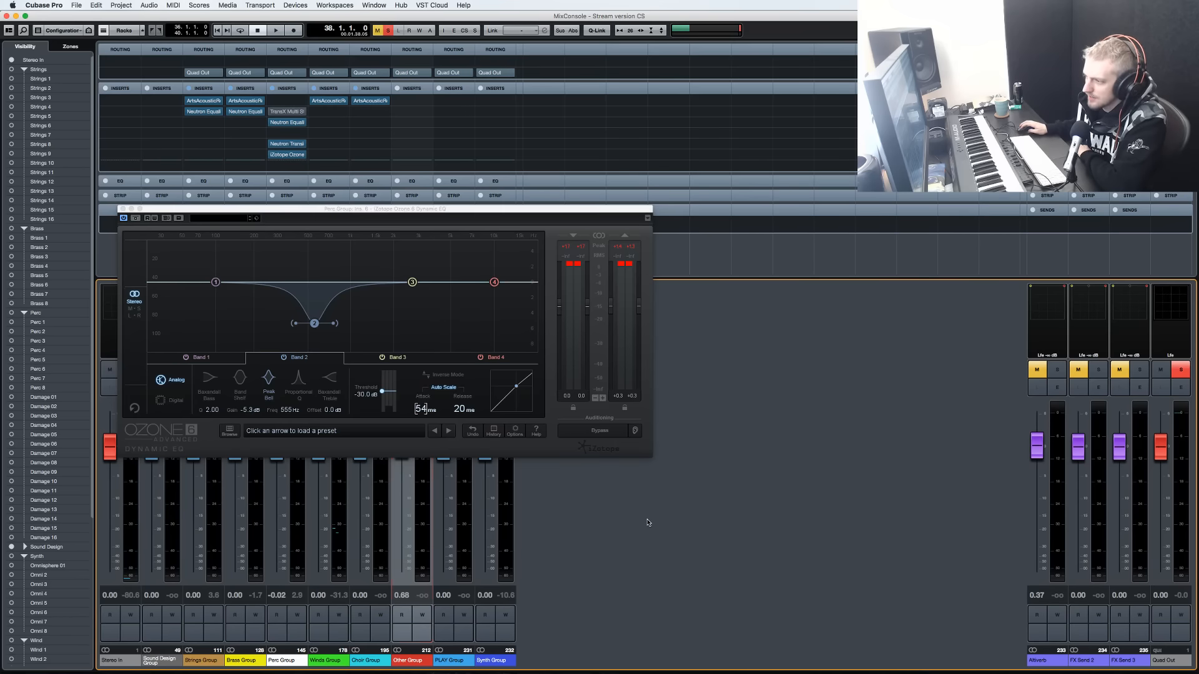
{"action": "key", "text": "space"}
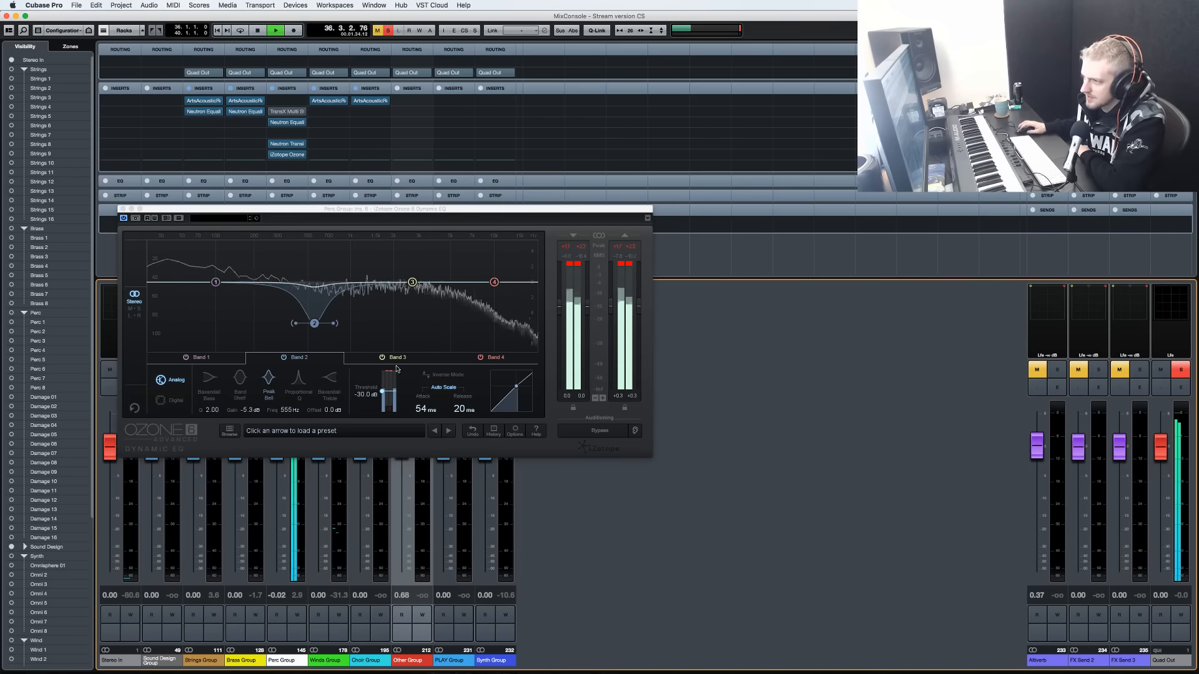
Tune Dynamic EQ band 2 to about -6.3 dB at 2.74 kHz, threshold -35.1 dB, attack 100 ms, release 30 ms, and play from bar 36.
{"action": "left_click_drag", "start_coordinate": [459, 413], "coordinate": [387, 394]}
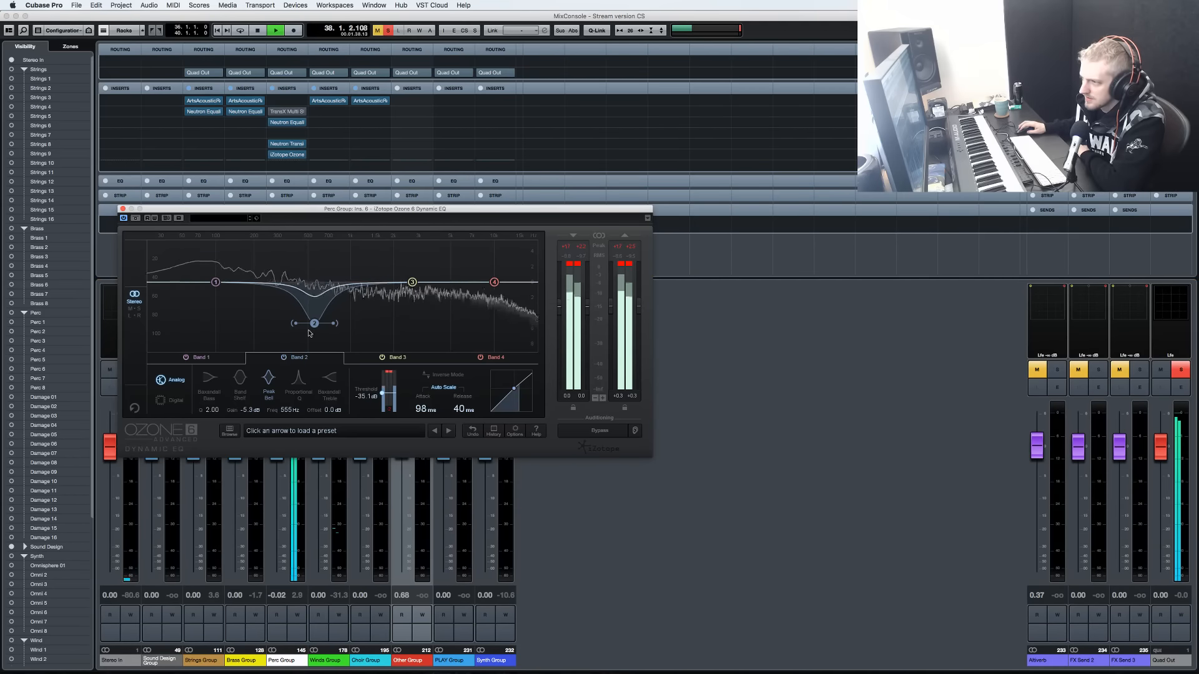
{"action": "left_click_drag", "start_coordinate": [315, 325], "coordinate": [413, 333]}
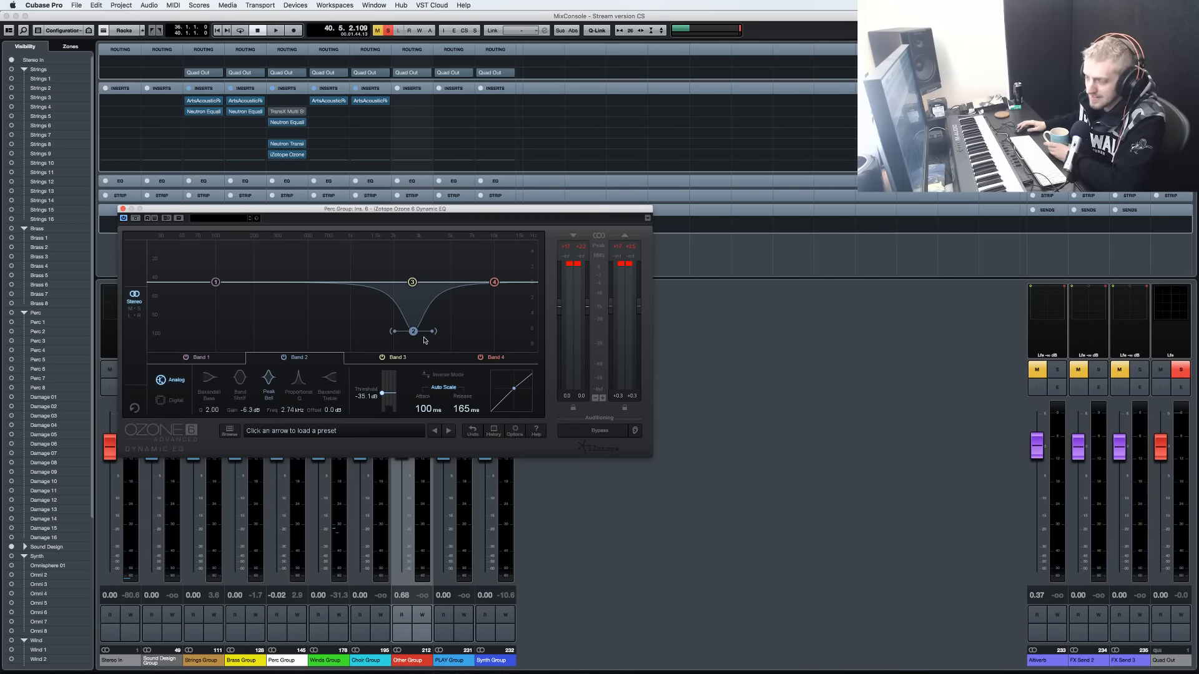
{"action": "left_click_drag", "start_coordinate": [469, 409], "coordinate": [468, 426]}
{"action": "type", "text": "30"}
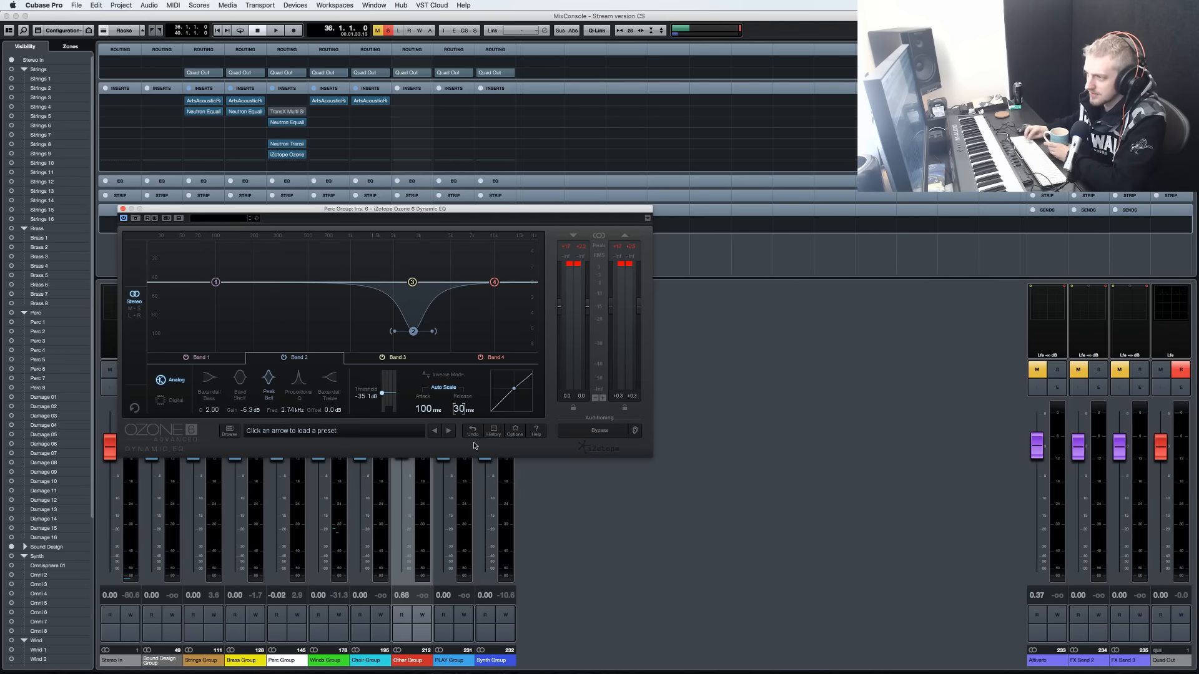
{"action": "left_click", "coordinate": [580, 600]}
{"action": "key", "text": "space"}
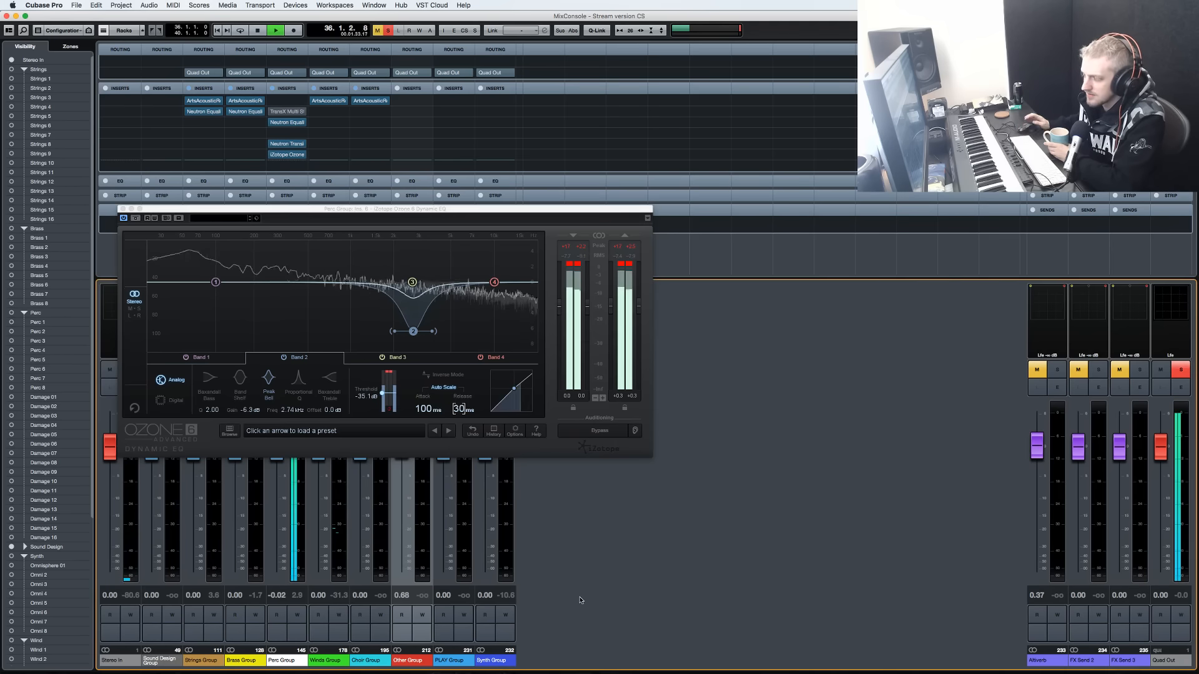
Disable band 2, pull band 3 down to about -5.1 dB at 3.83 kHz with 88 ms attack and 89 ms release, and stop playback.
{"action": "left_click_drag", "start_coordinate": [412, 283], "coordinate": [437, 314]}
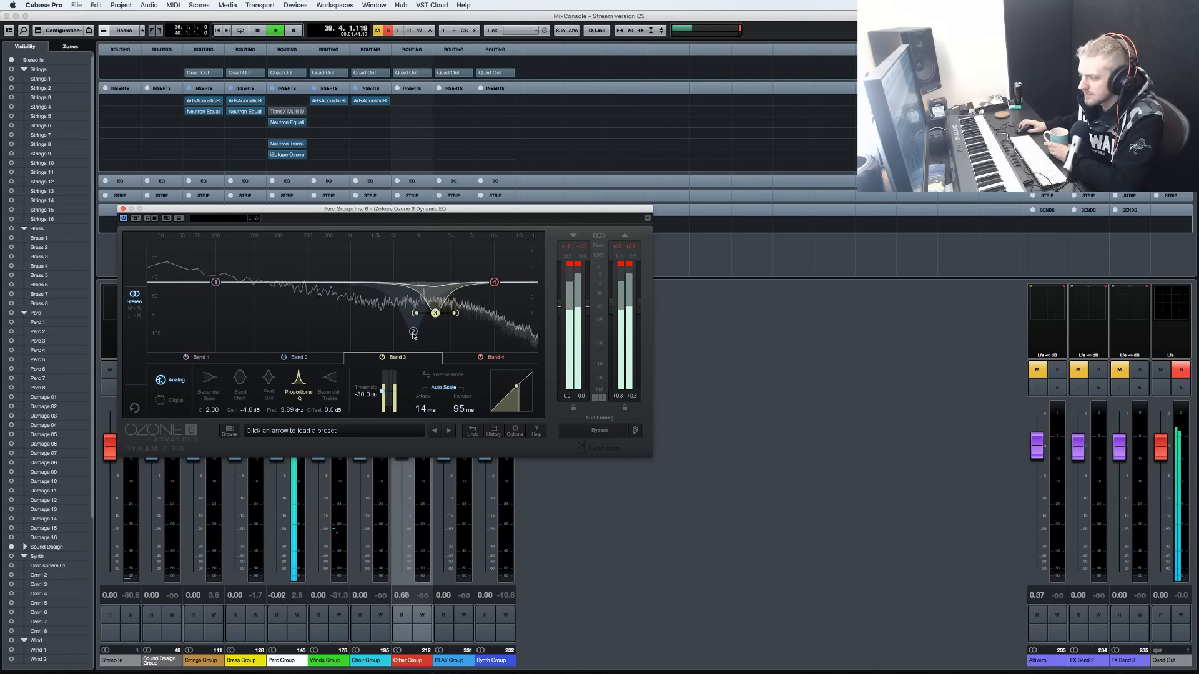
{"action": "left_click_drag", "start_coordinate": [420, 412], "coordinate": [465, 425]}
{"action": "left_click", "coordinate": [285, 358]}
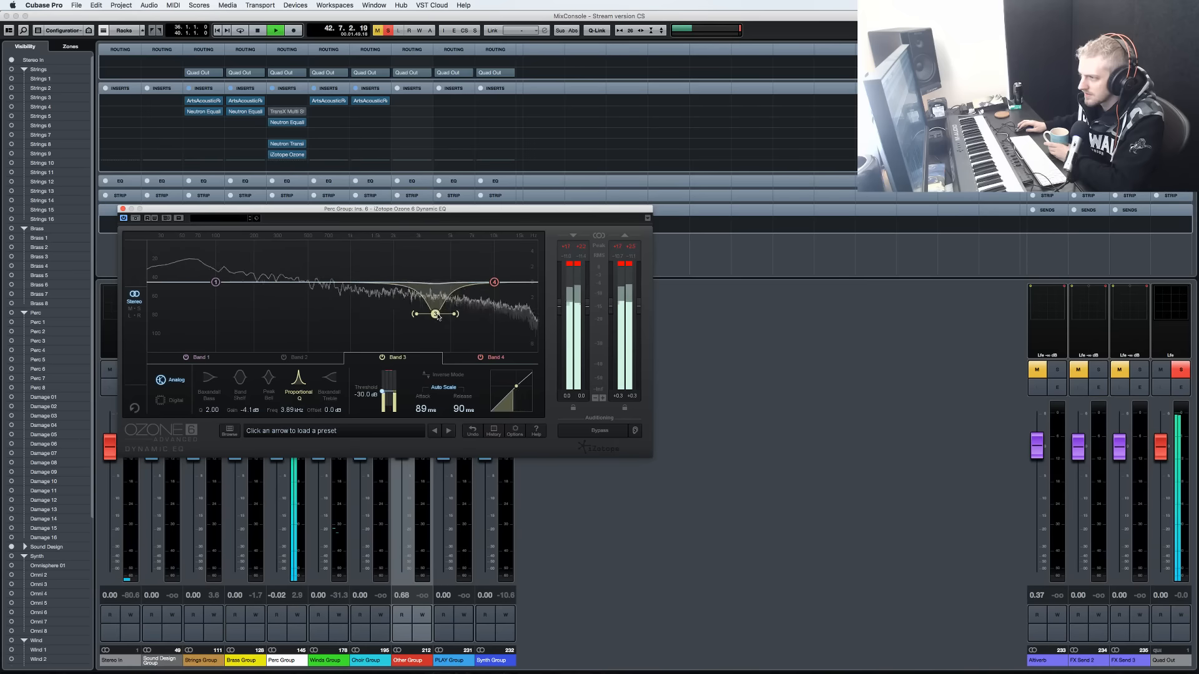
{"action": "left_click_drag", "start_coordinate": [435, 312], "coordinate": [437, 322]}
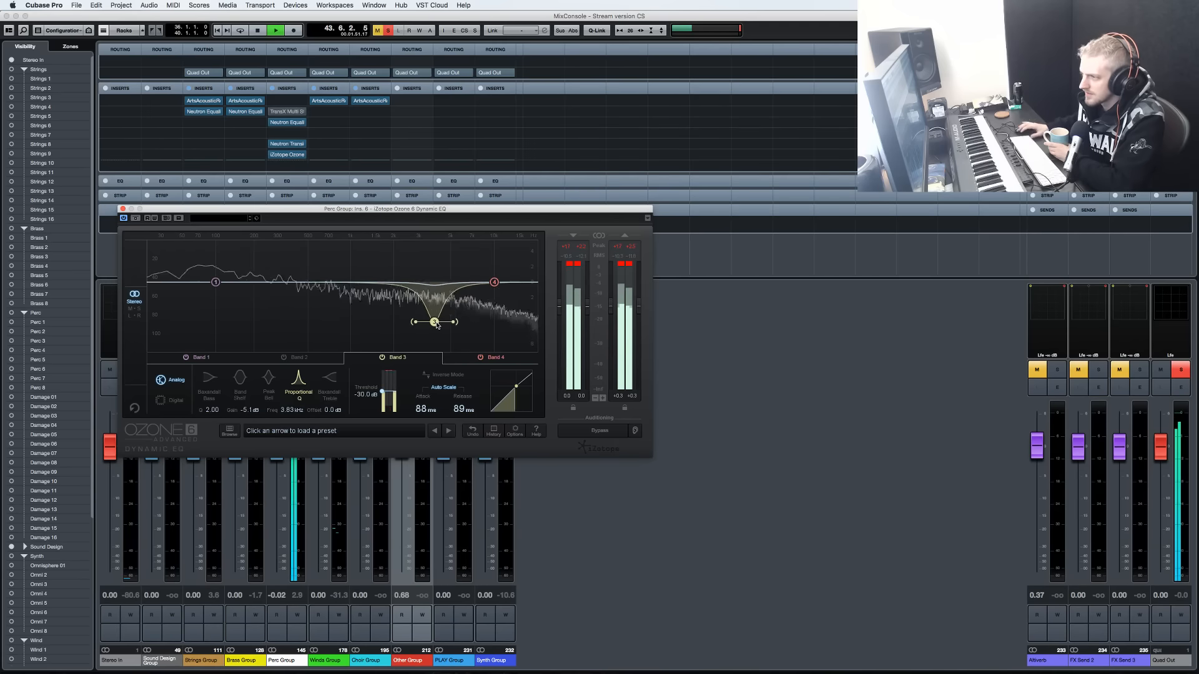
{"action": "left_click", "coordinate": [730, 516]}
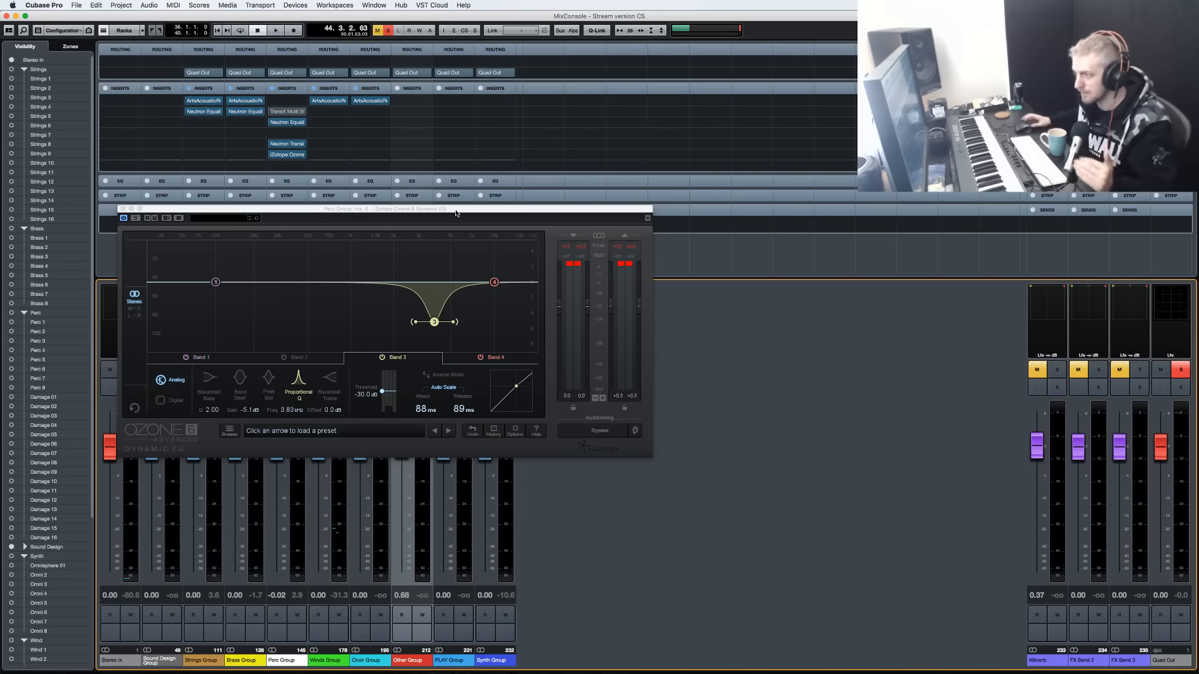
{"action": "left_click", "coordinate": [440, 377]}
{"action": "left_click", "coordinate": [441, 377]}
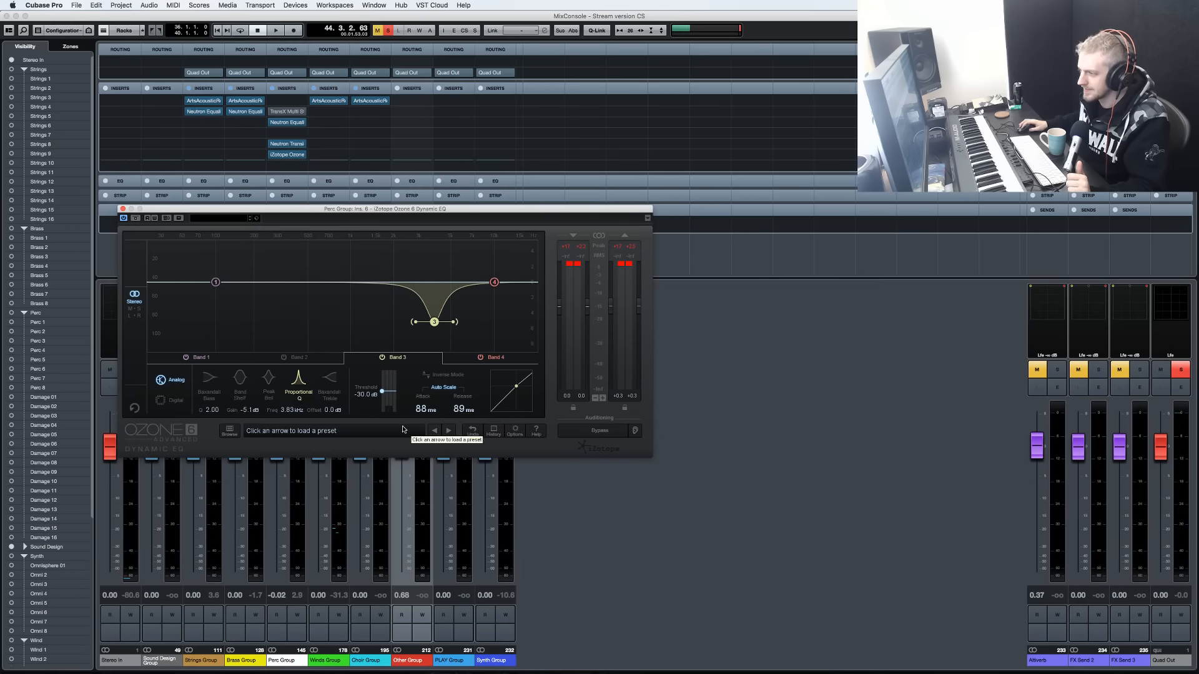
Remove the Ozone 6 Dynamic EQ from the Perc Group's inserts and close the group's Neutron Equalizer.
{"action": "left_click", "coordinate": [123, 208]}
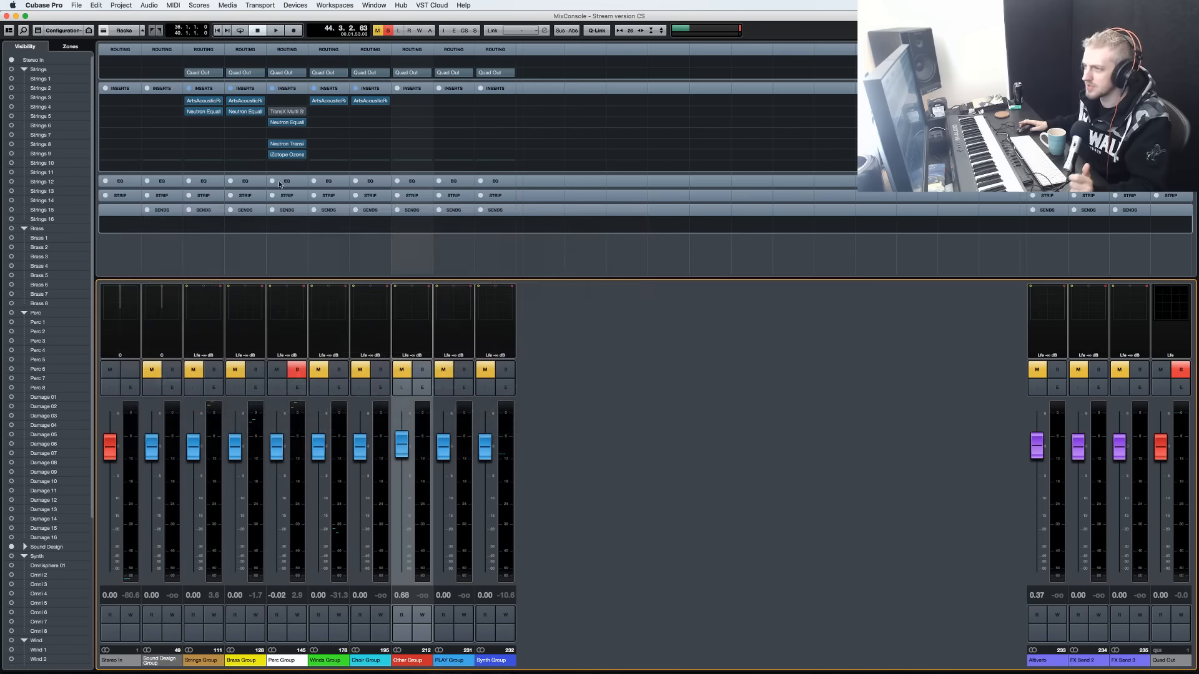
{"action": "left_click", "coordinate": [301, 155]}
{"action": "left_click", "coordinate": [293, 173]}
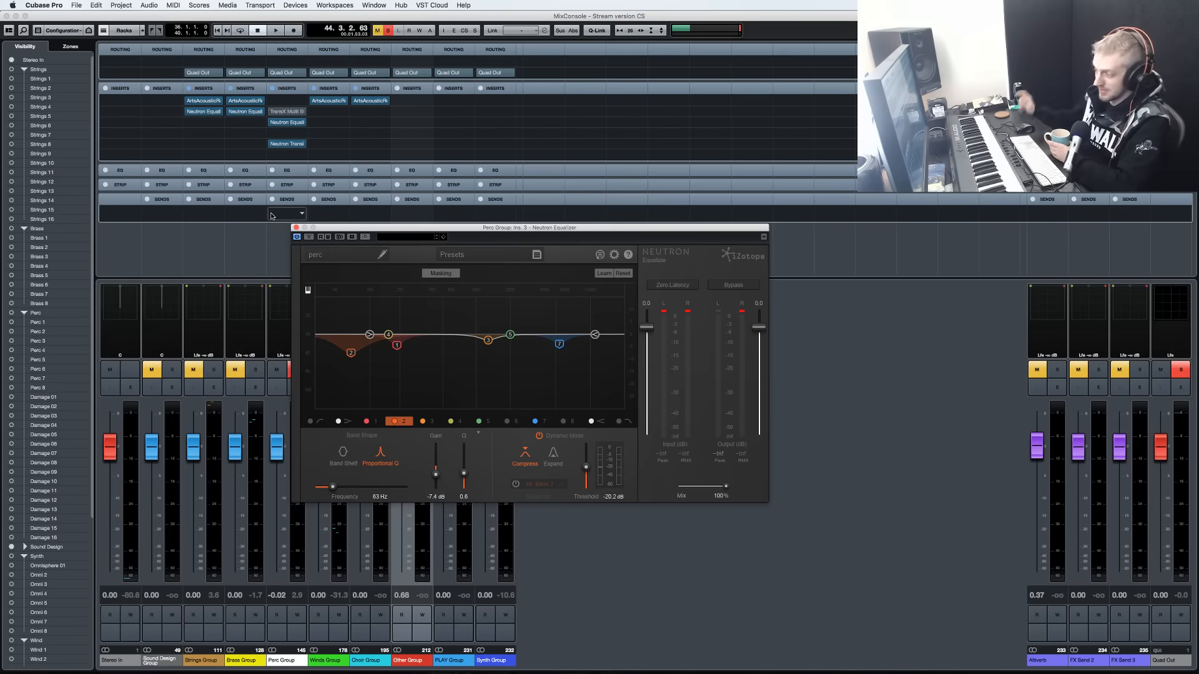
{"action": "left_click", "coordinate": [296, 228]}
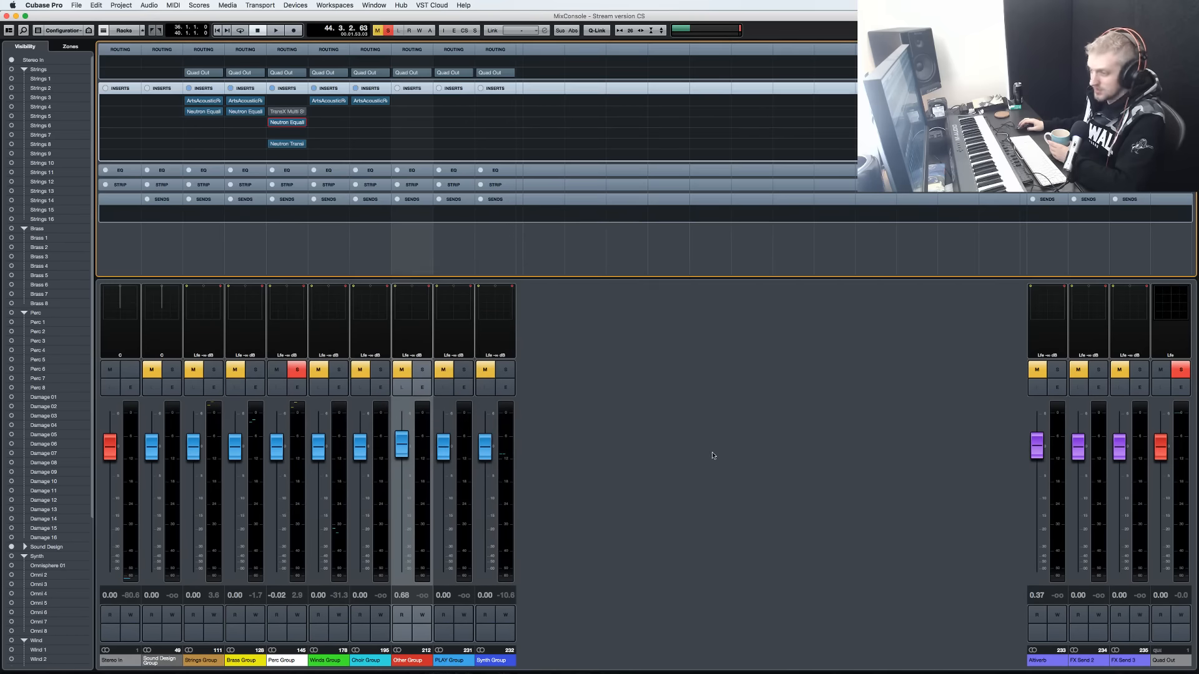
{"action": "key", "text": "space"}
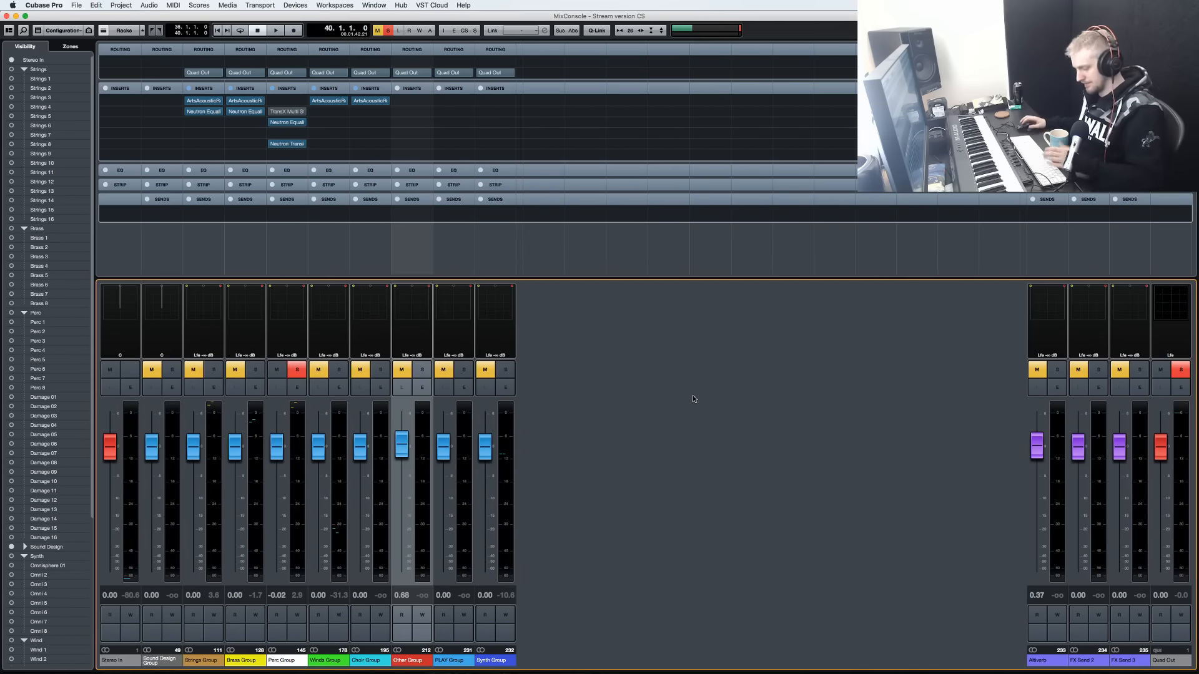